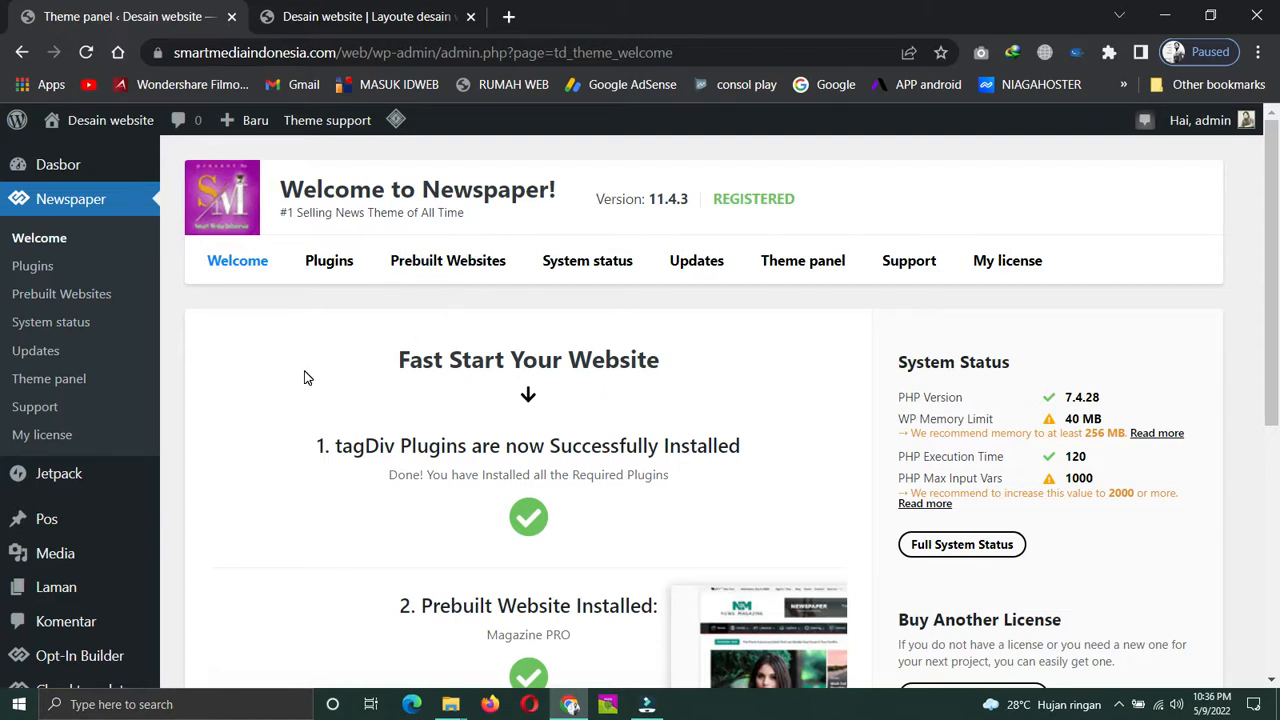
Examine the live homepage's header, navigation menu, news ticker and featured post grid
left_click(363, 22)
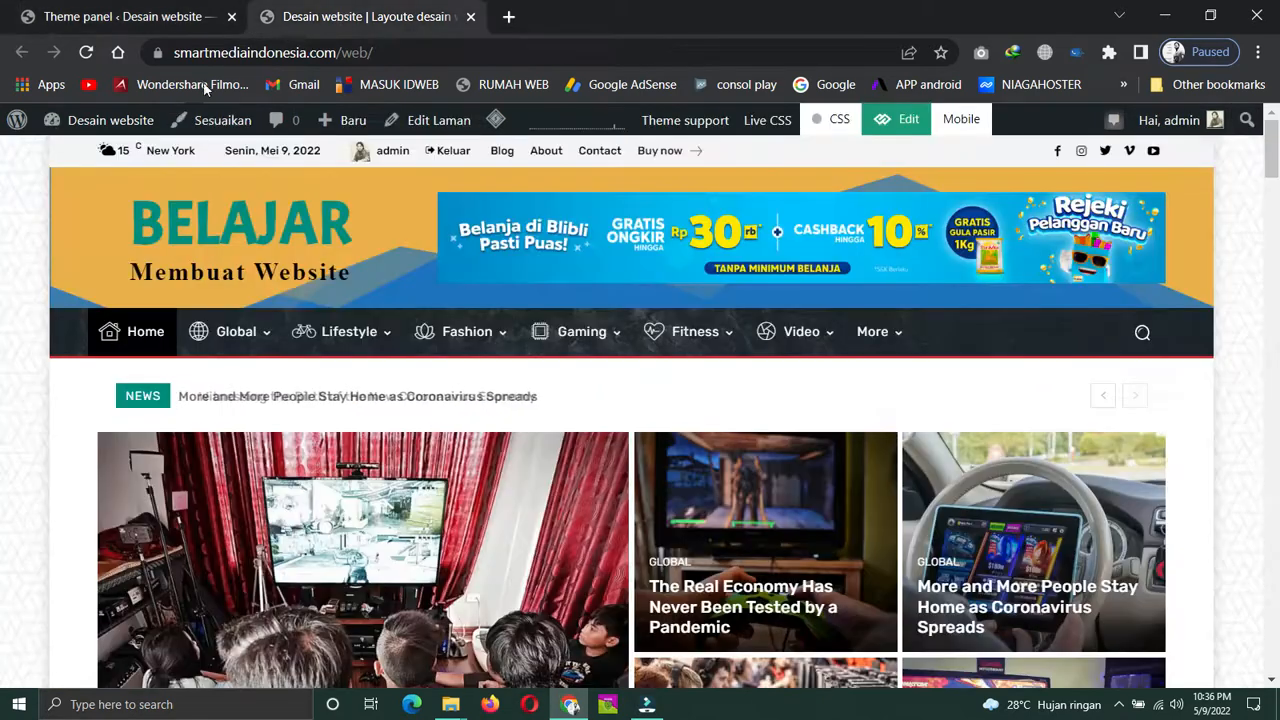
mouse_move(307, 331)
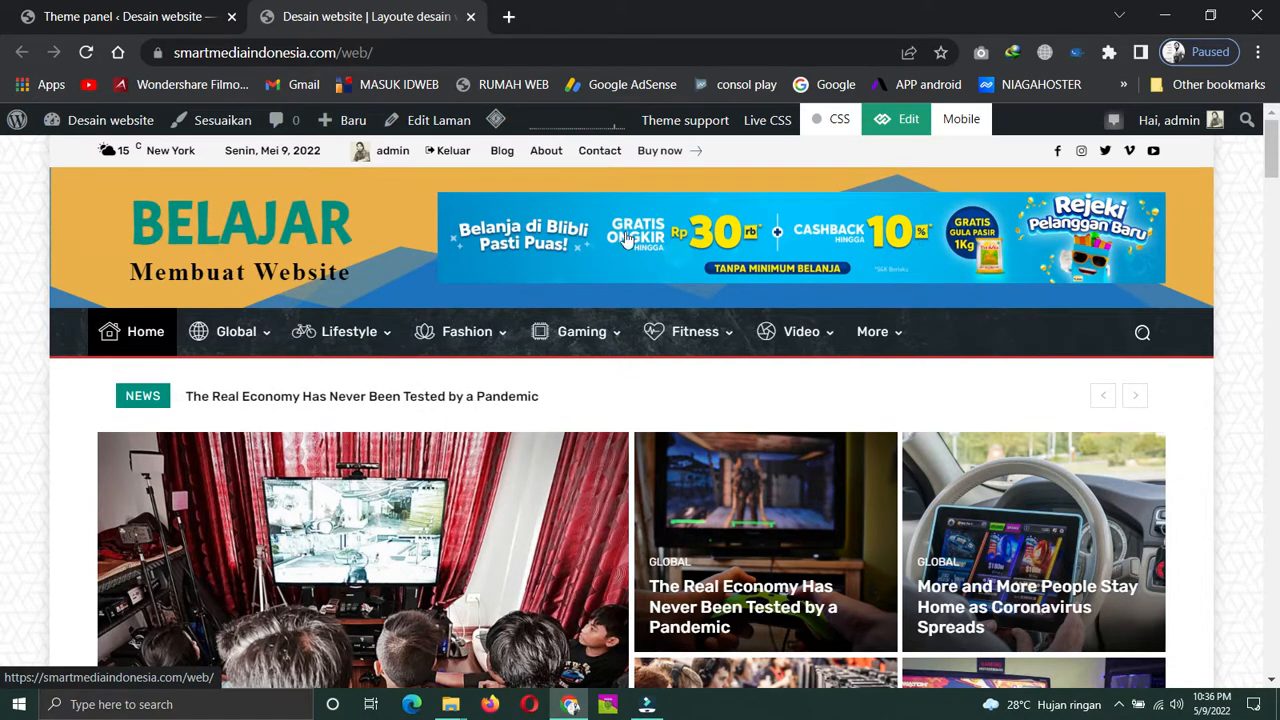
scroll(557, 414, "down", 2)
scroll(557, 414, "up", 2)
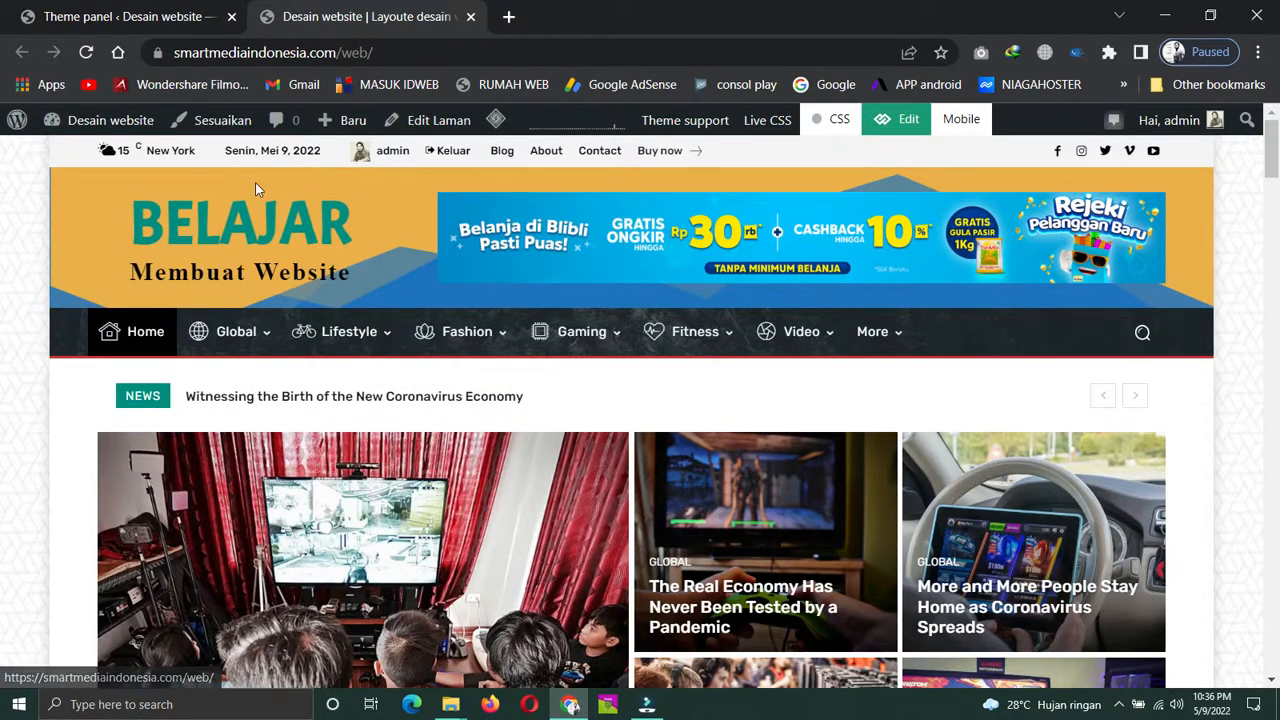
scroll(1236, 403, "down", 2)
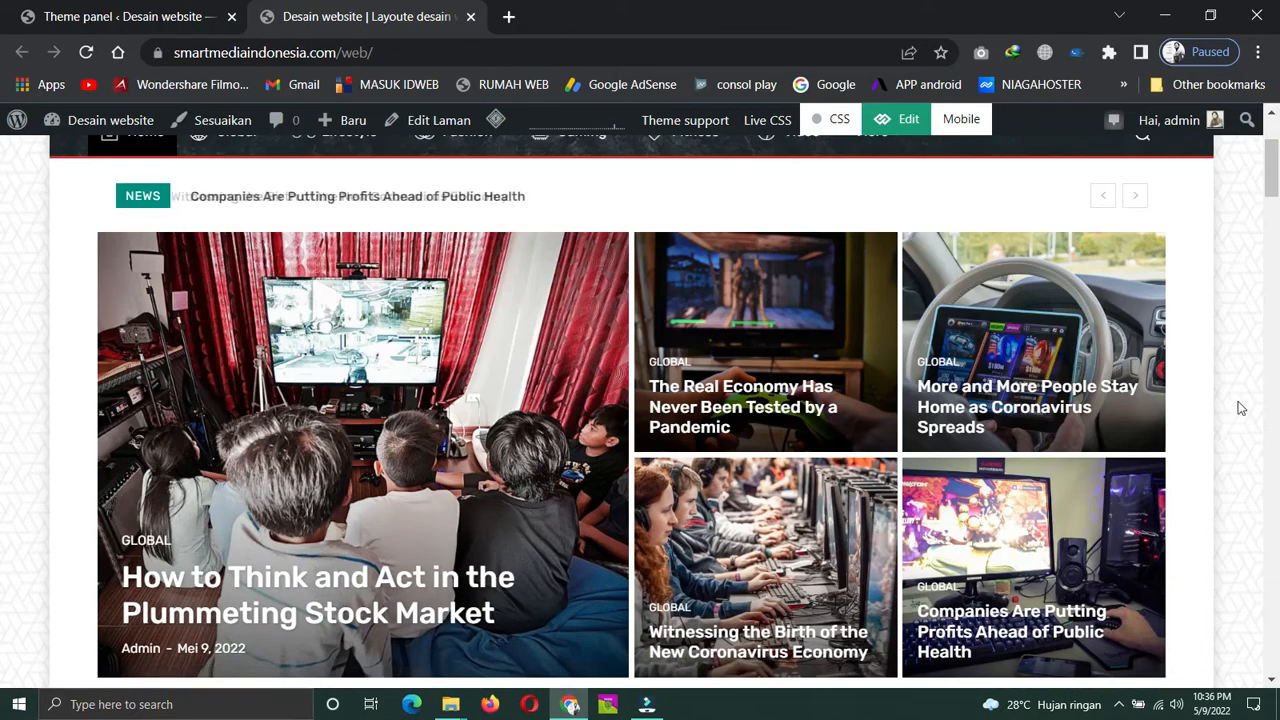
scroll(1238, 411, "down", 1)
scroll(1237, 413, "up", 1)
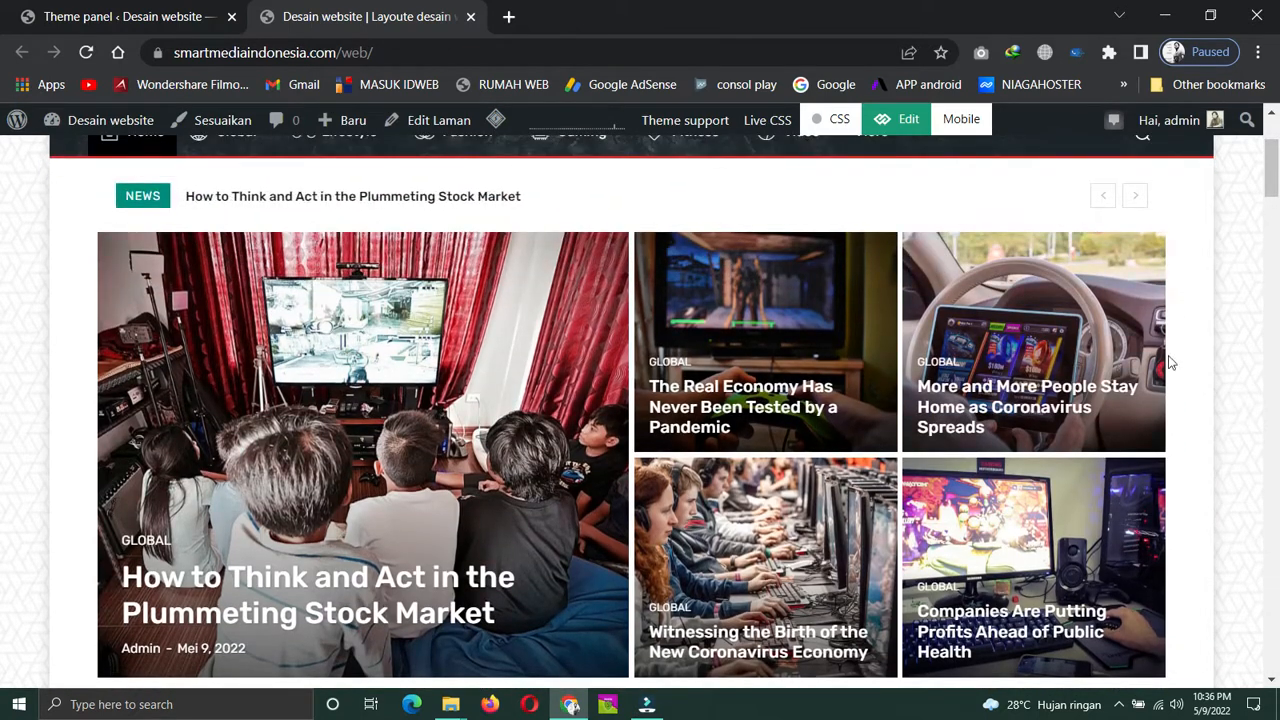
scroll(1178, 614, "down", 2)
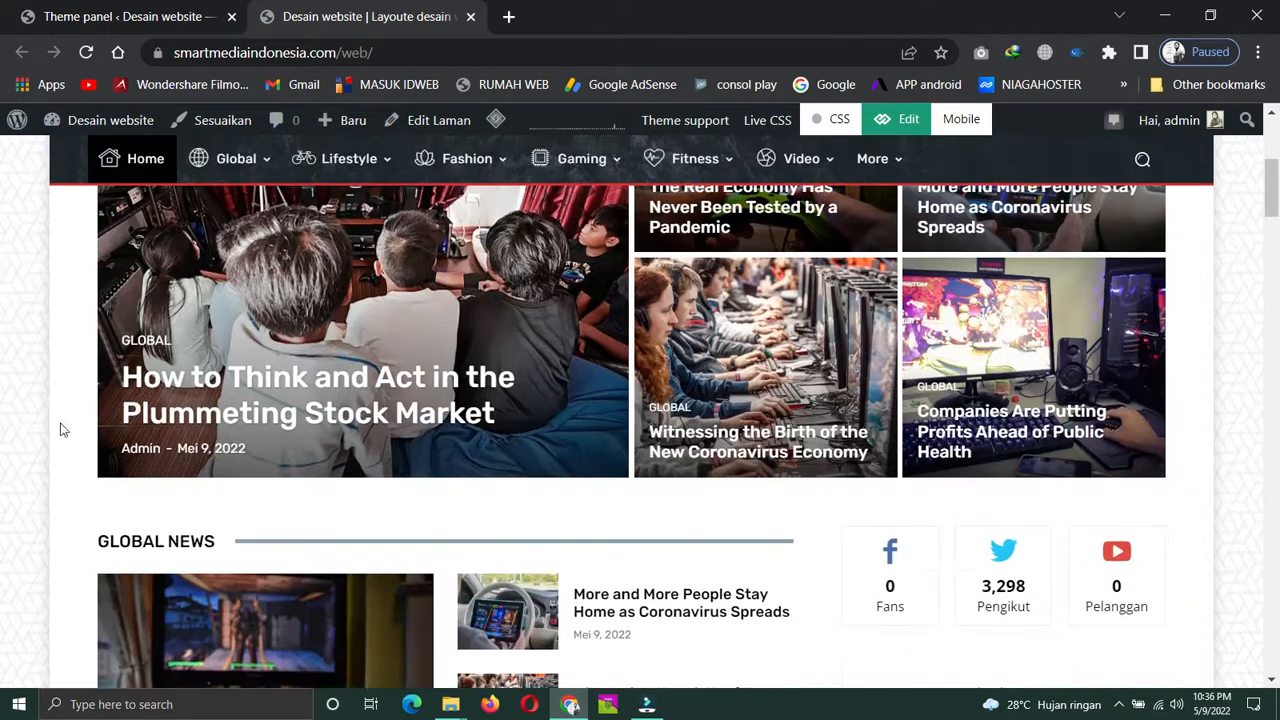
scroll(110, 320, "up", 2)
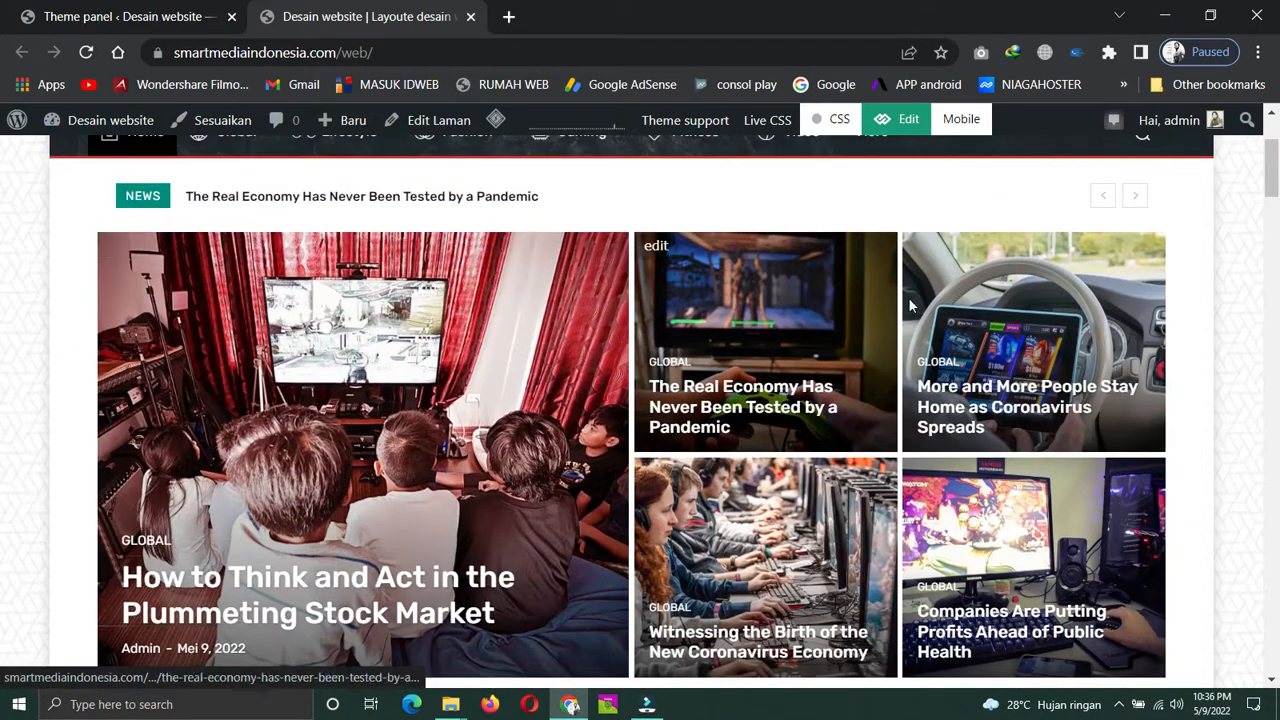
scroll(848, 306, "up", 1)
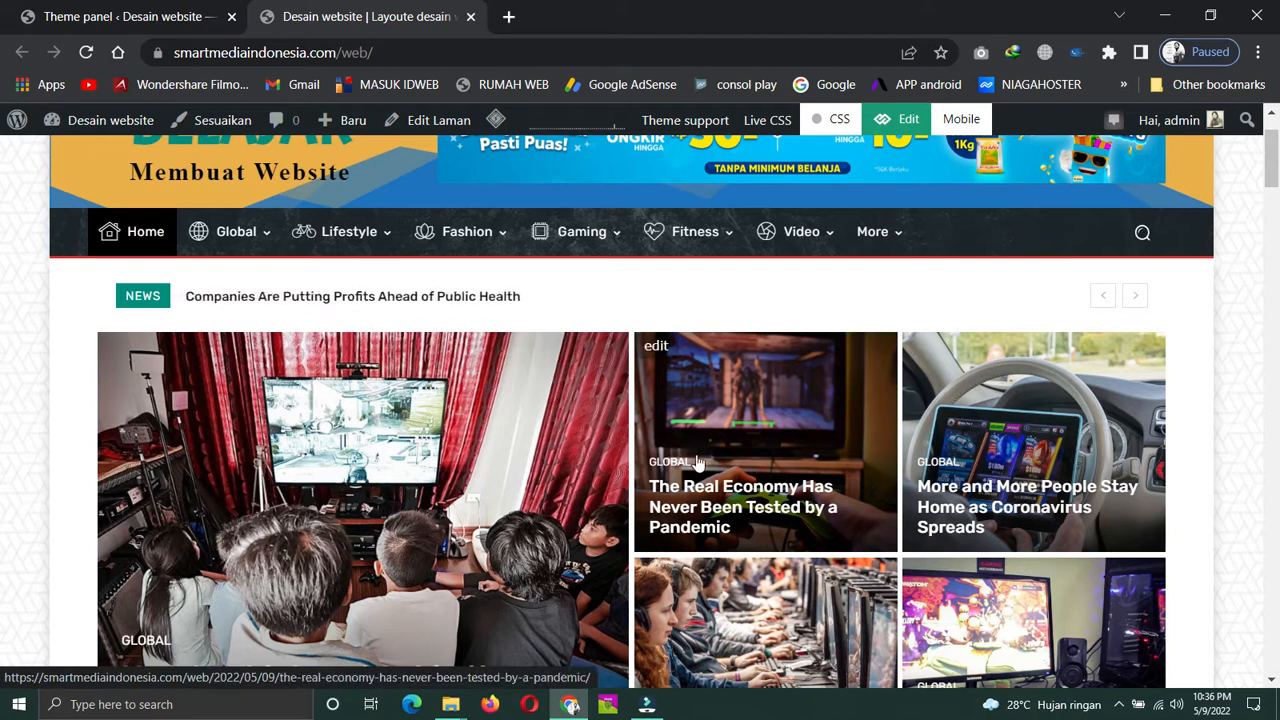
scroll(665, 467, "down", 1)
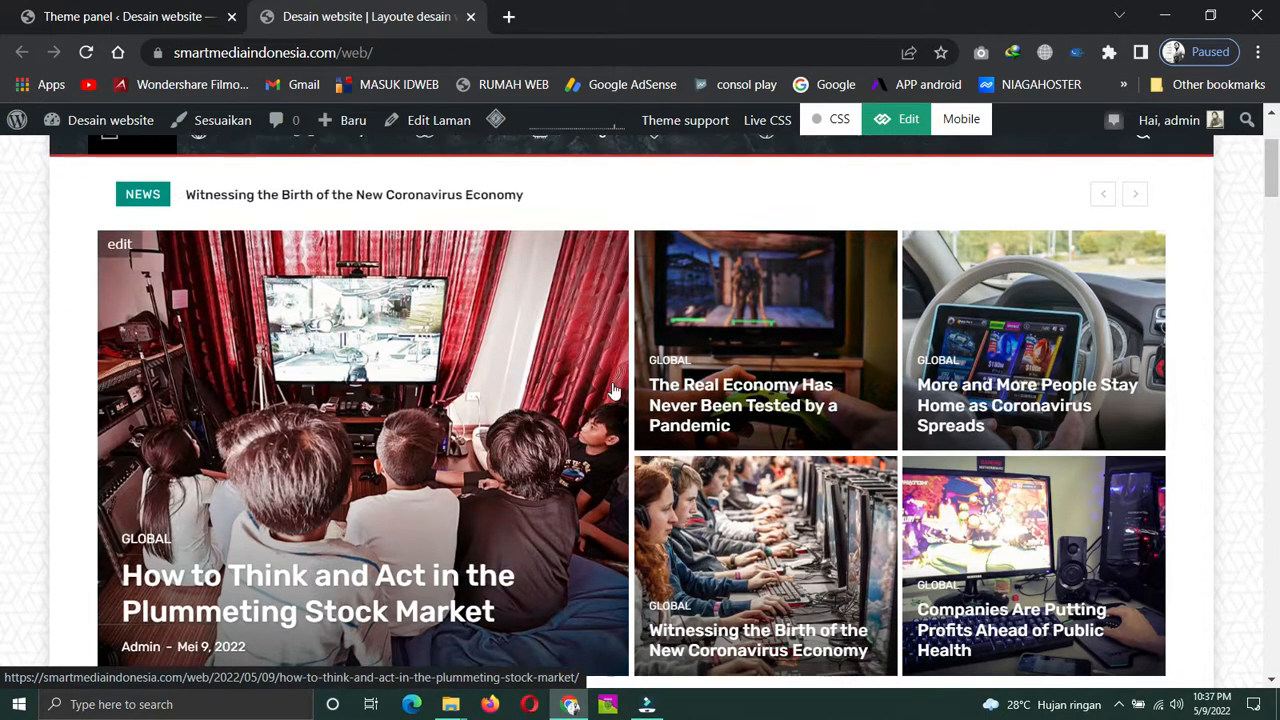
scroll(612, 391, "down", 2)
scroll(612, 391, "up", 1)
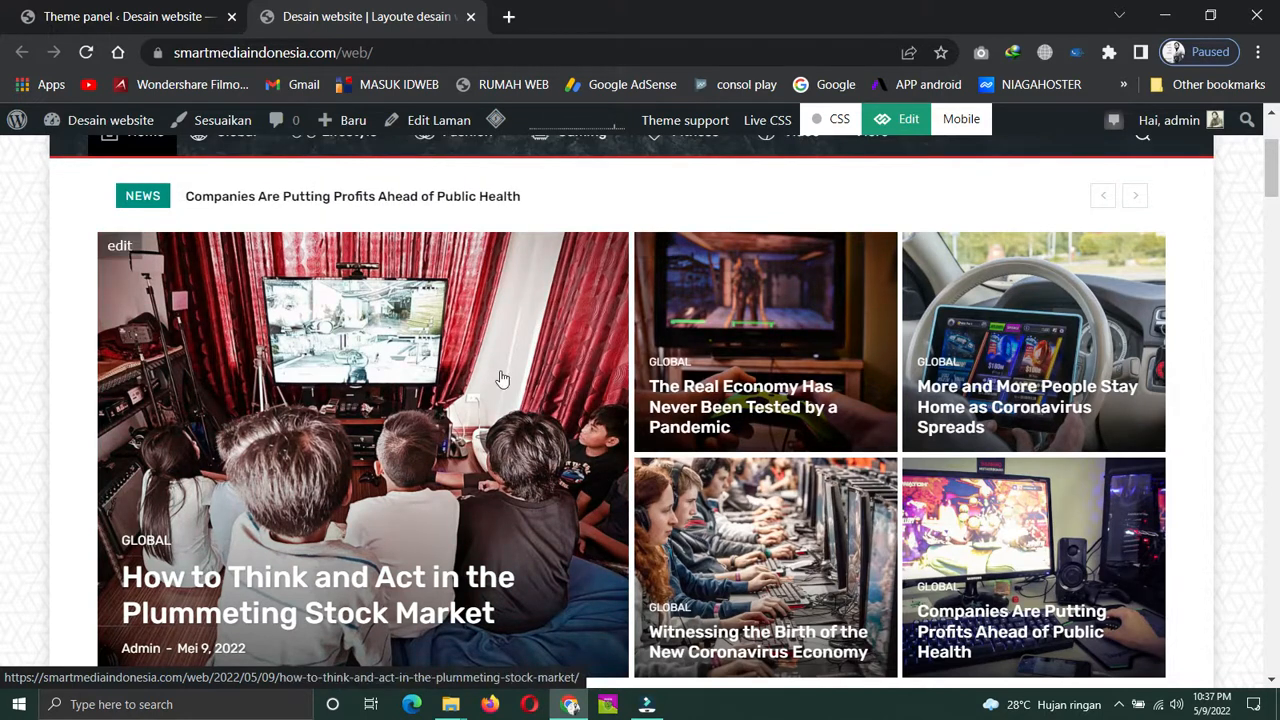
Open the homepage in the tagDiv Composer editor in a new browser tab and place that tab before the live site's tab
left_click(141, 18)
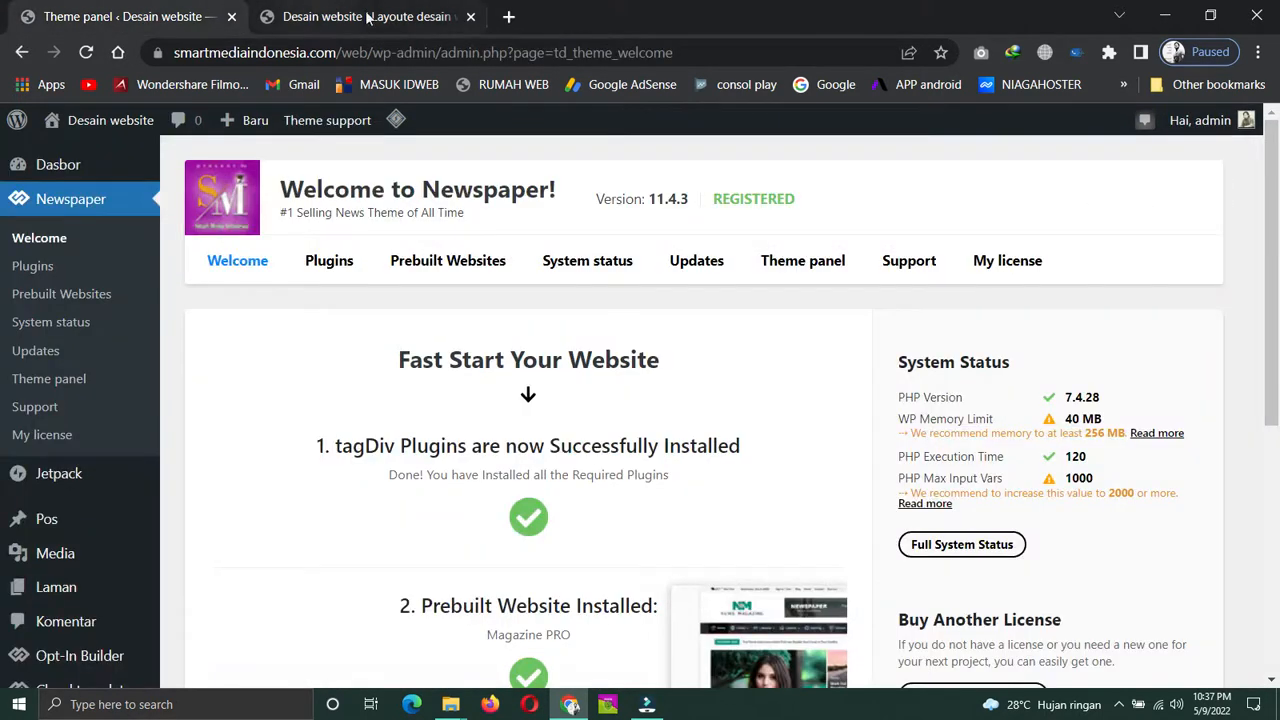
left_click(370, 18)
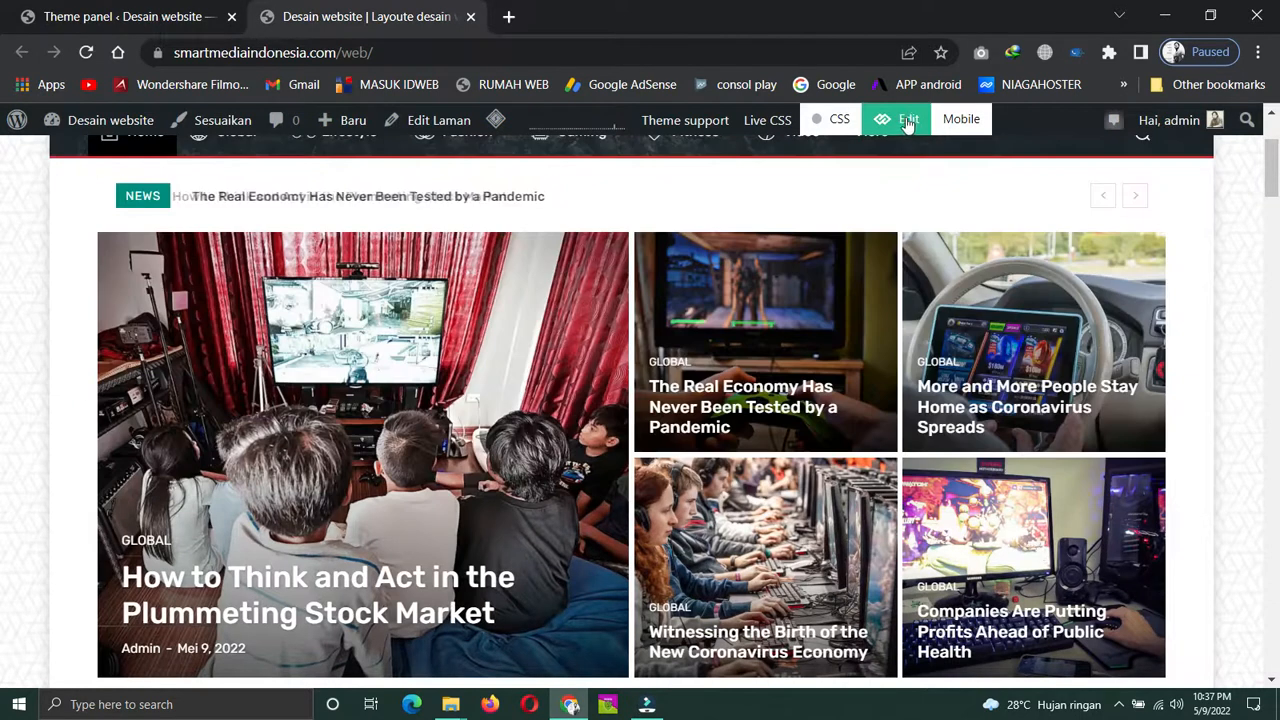
right_click(906, 119)
left_click(1001, 136)
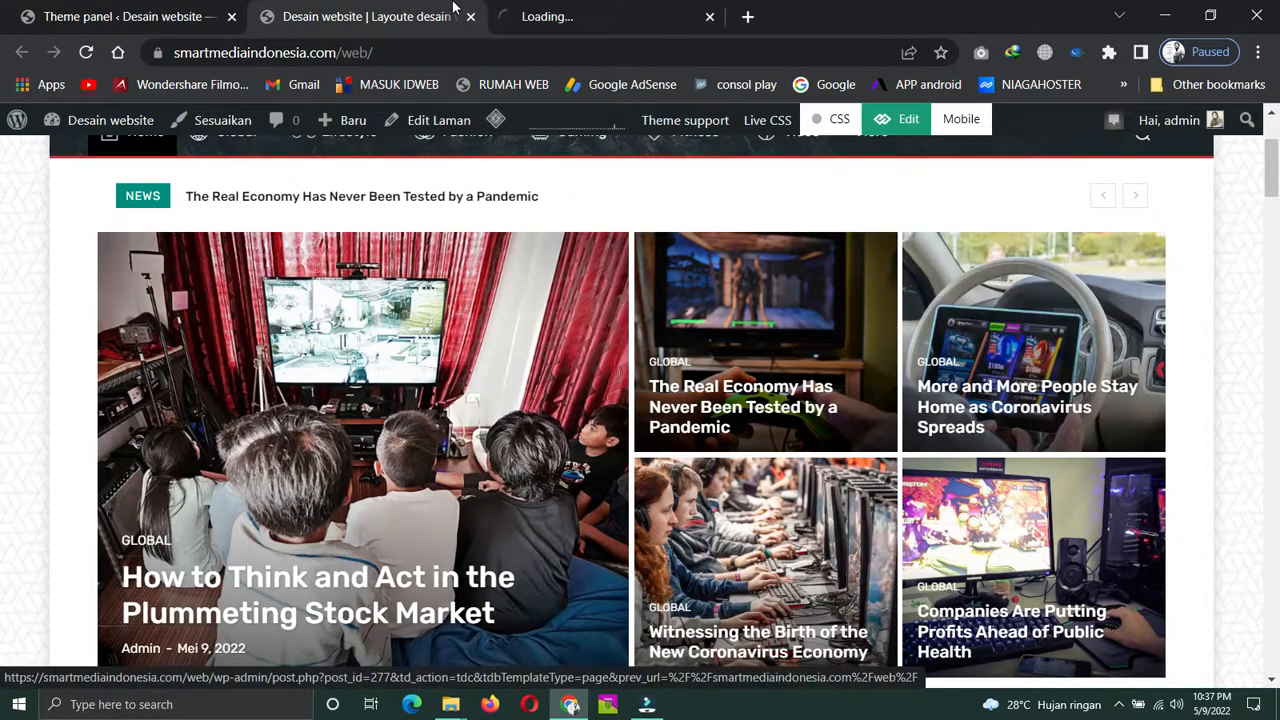
left_click(560, 16)
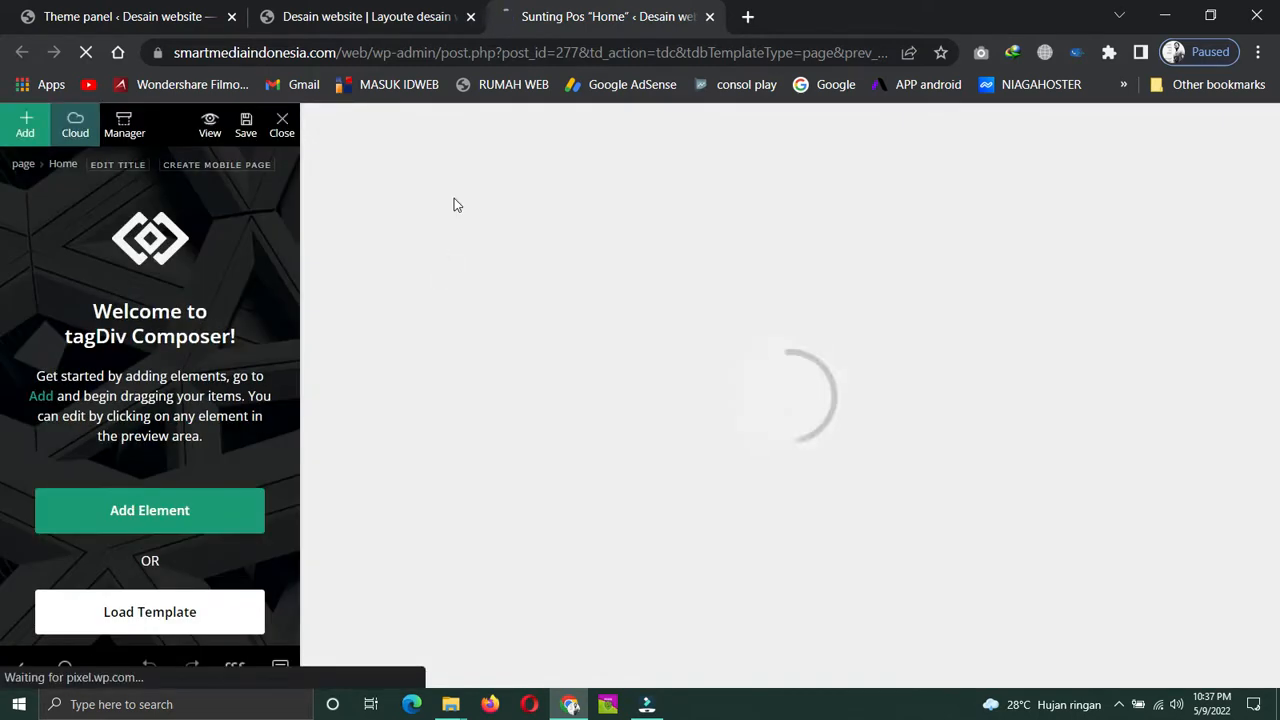
left_click_drag(330, 18, 672, 24)
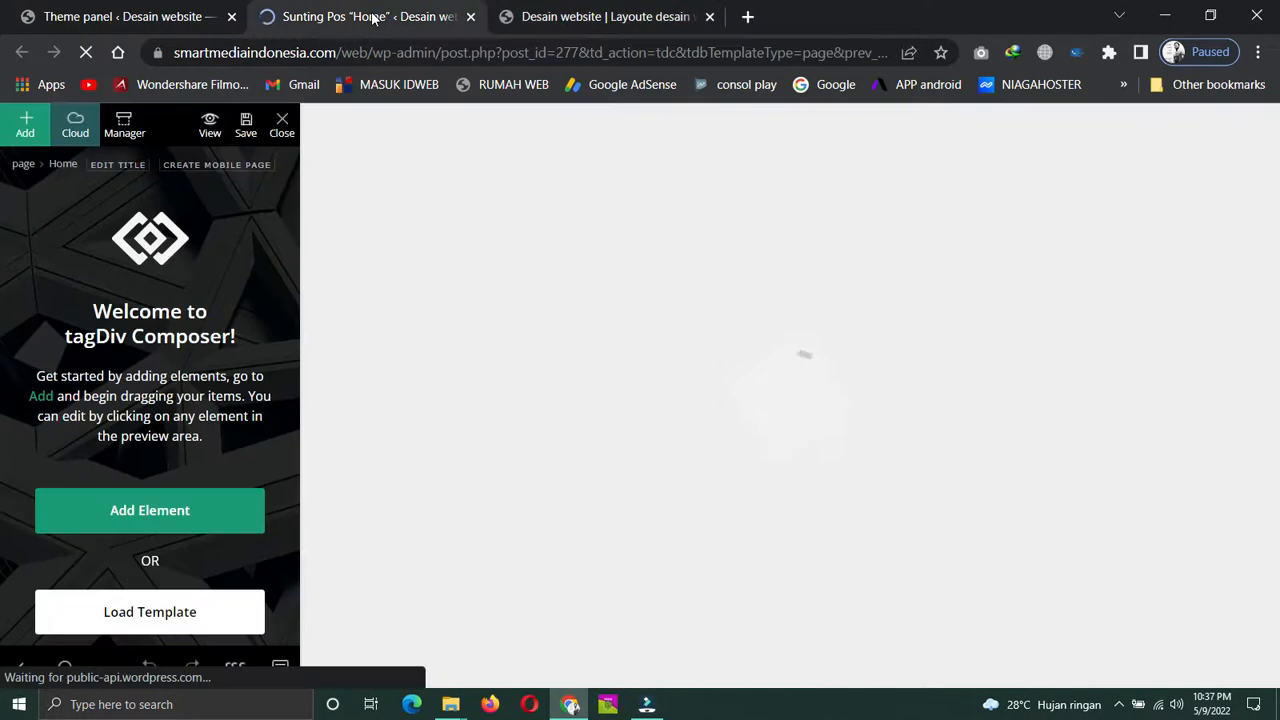
left_click(372, 17)
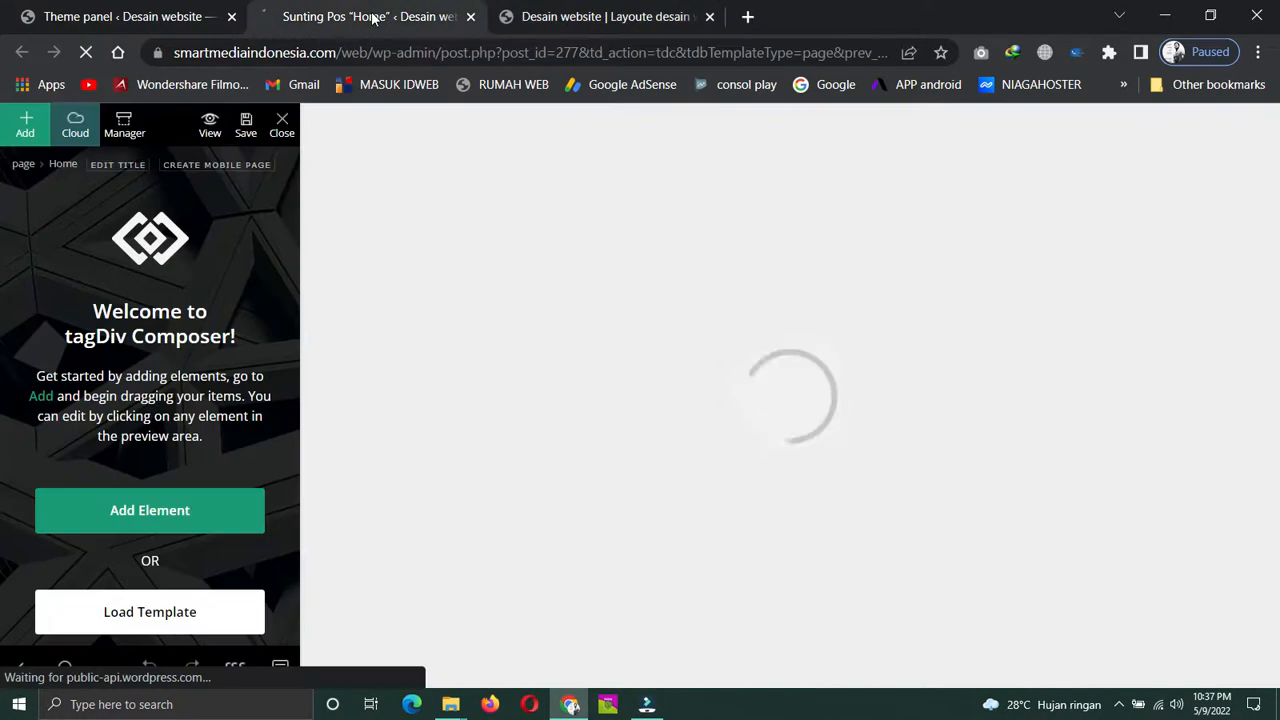
Select the news ticker element beneath the navigation menu in the homepage editor to show its general settings
left_click(612, 15)
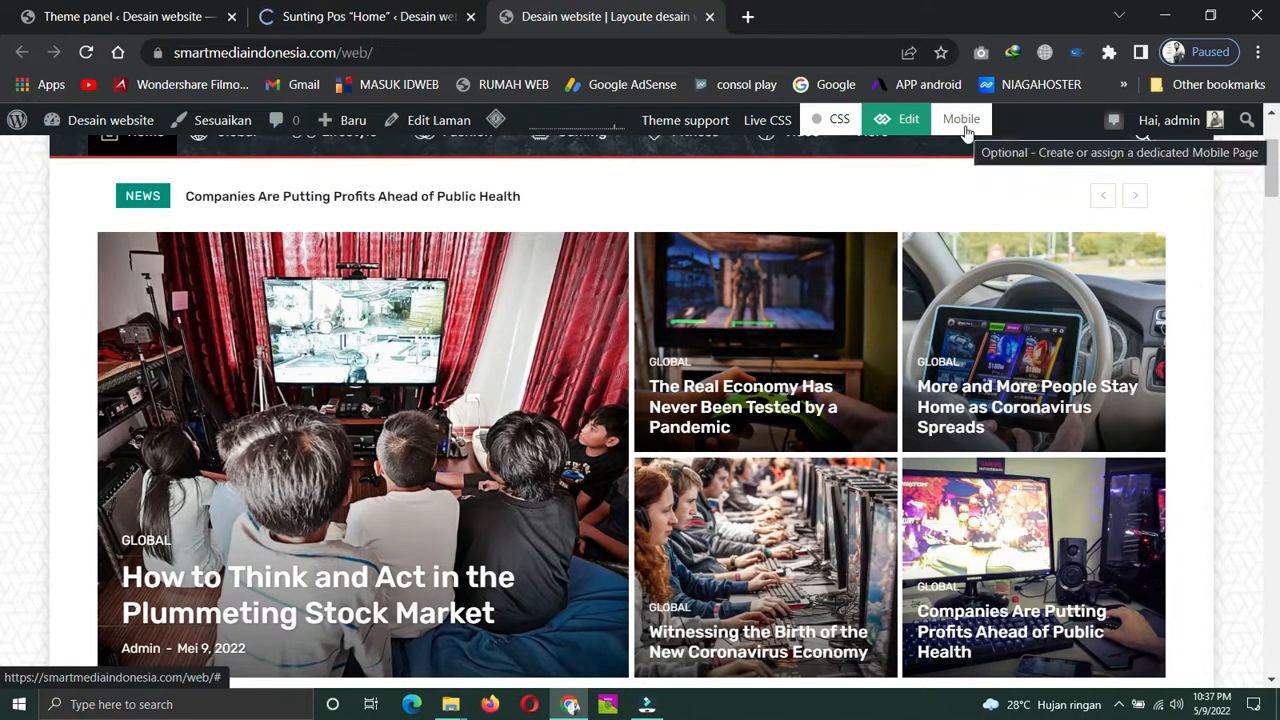
left_click(363, 17)
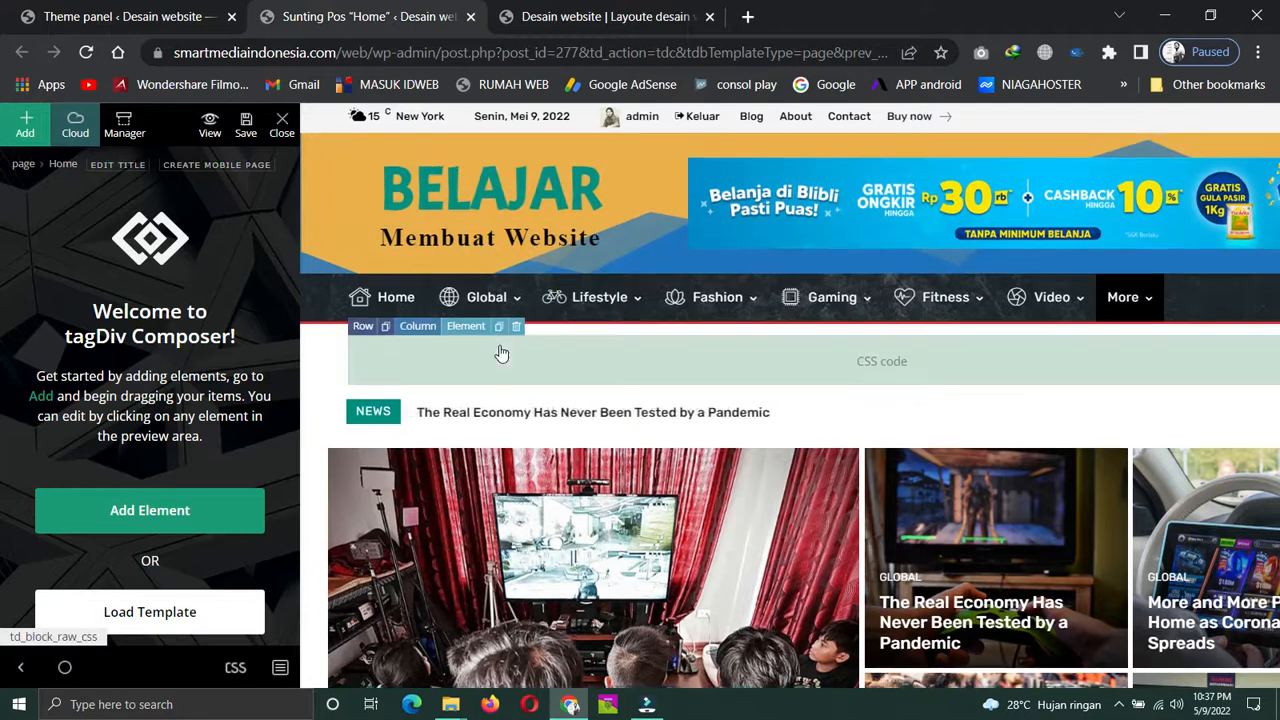
scroll(583, 370, "down", 1)
scroll(590, 350, "down", 1)
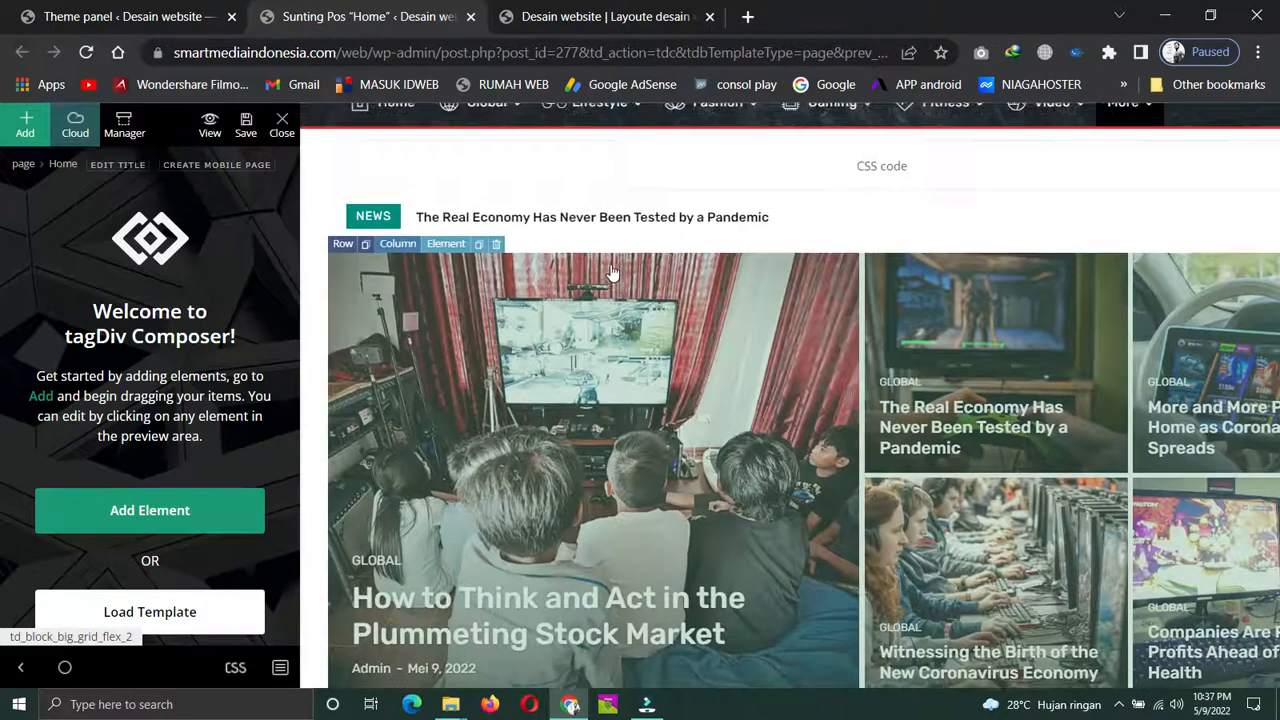
scroll(612, 275, "up", 1)
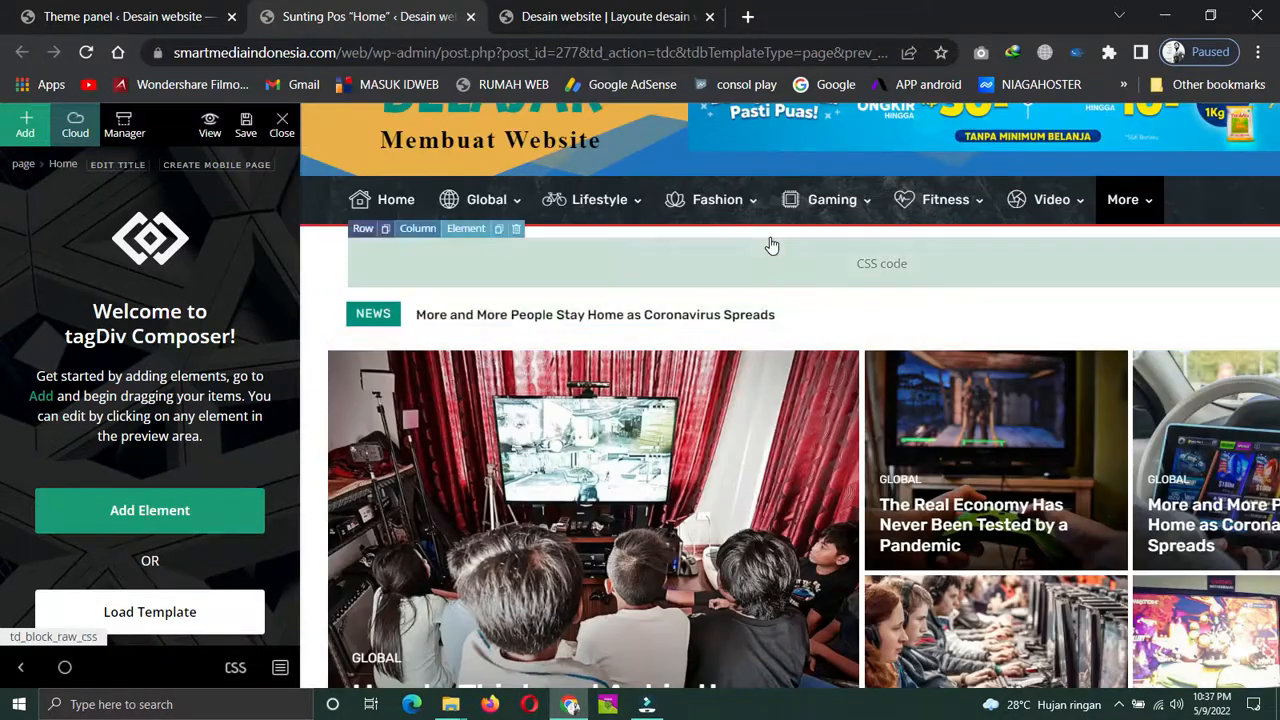
left_click(533, 320)
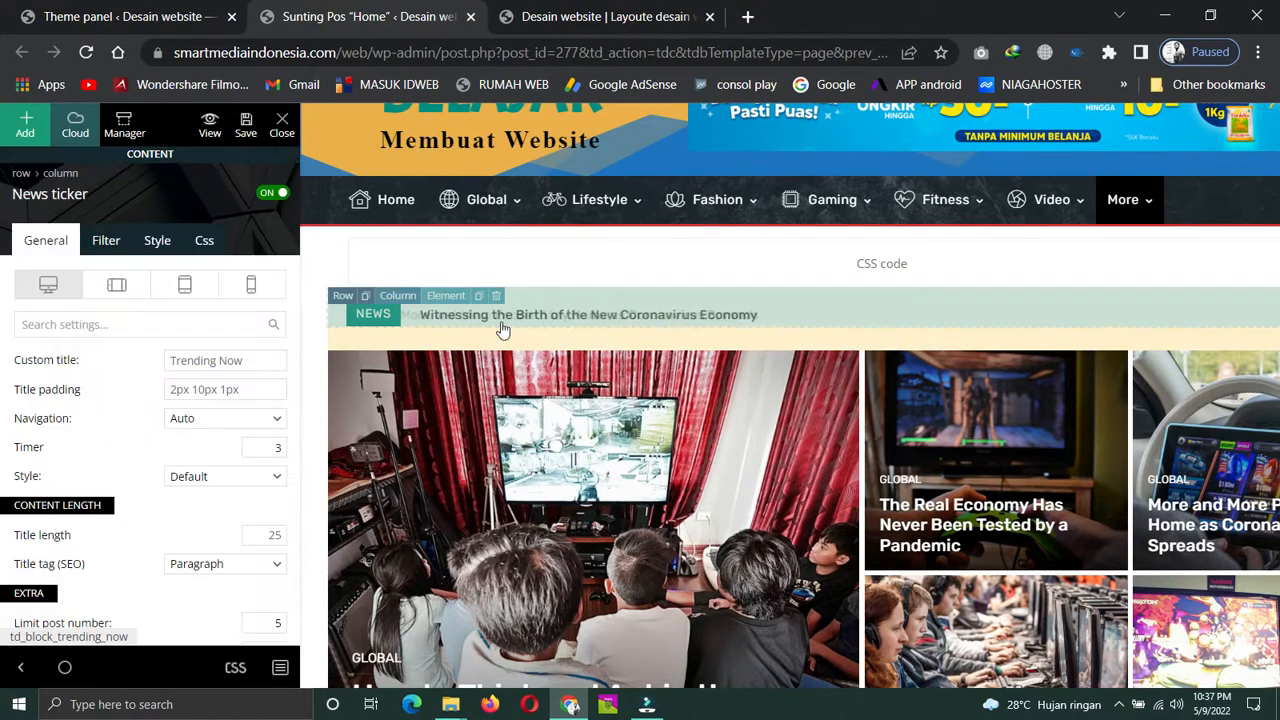
scroll(563, 330, "up", 1)
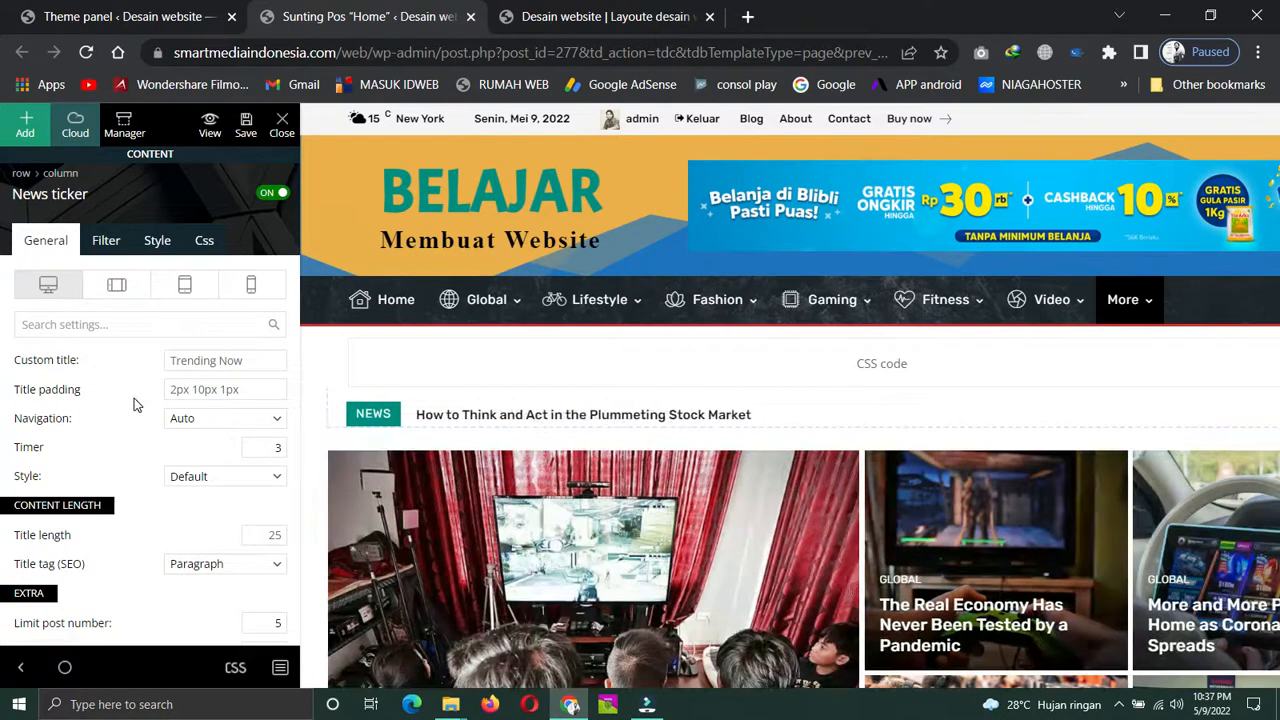
scroll(134, 403, "down", 1)
scroll(137, 407, "up", 1)
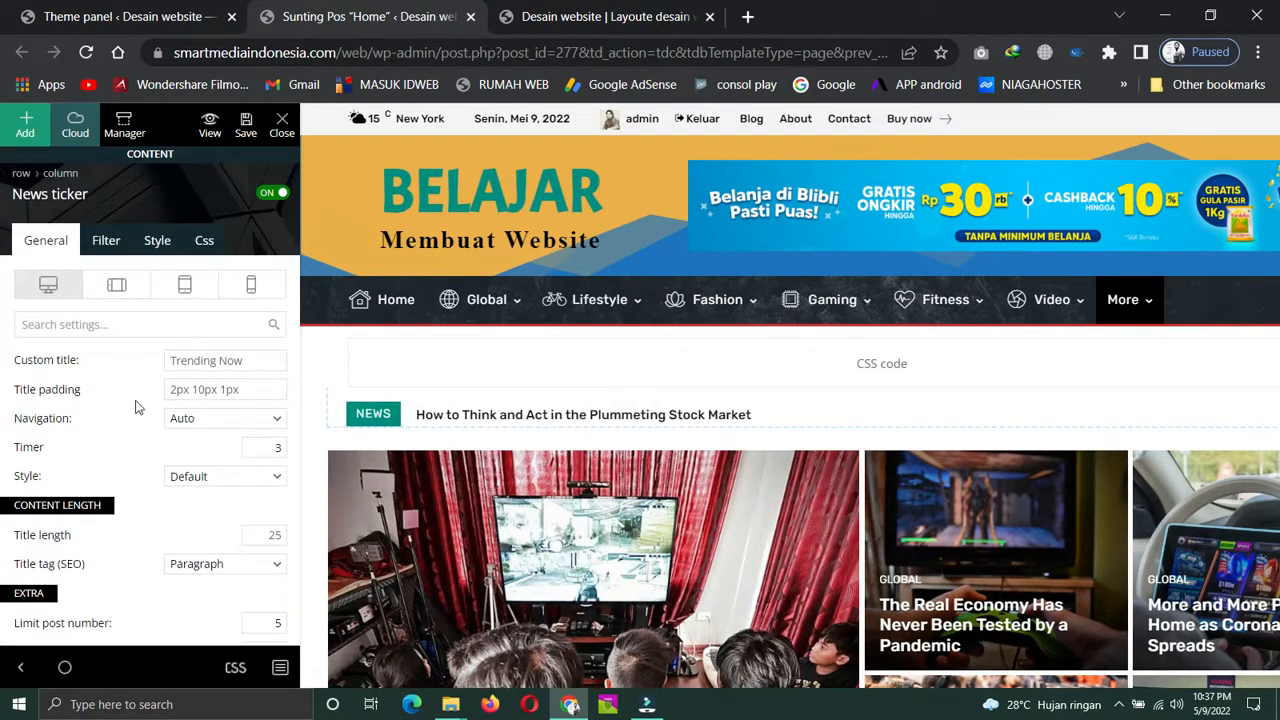
Set the news ticker's custom title to "Hot News"
left_click(198, 360)
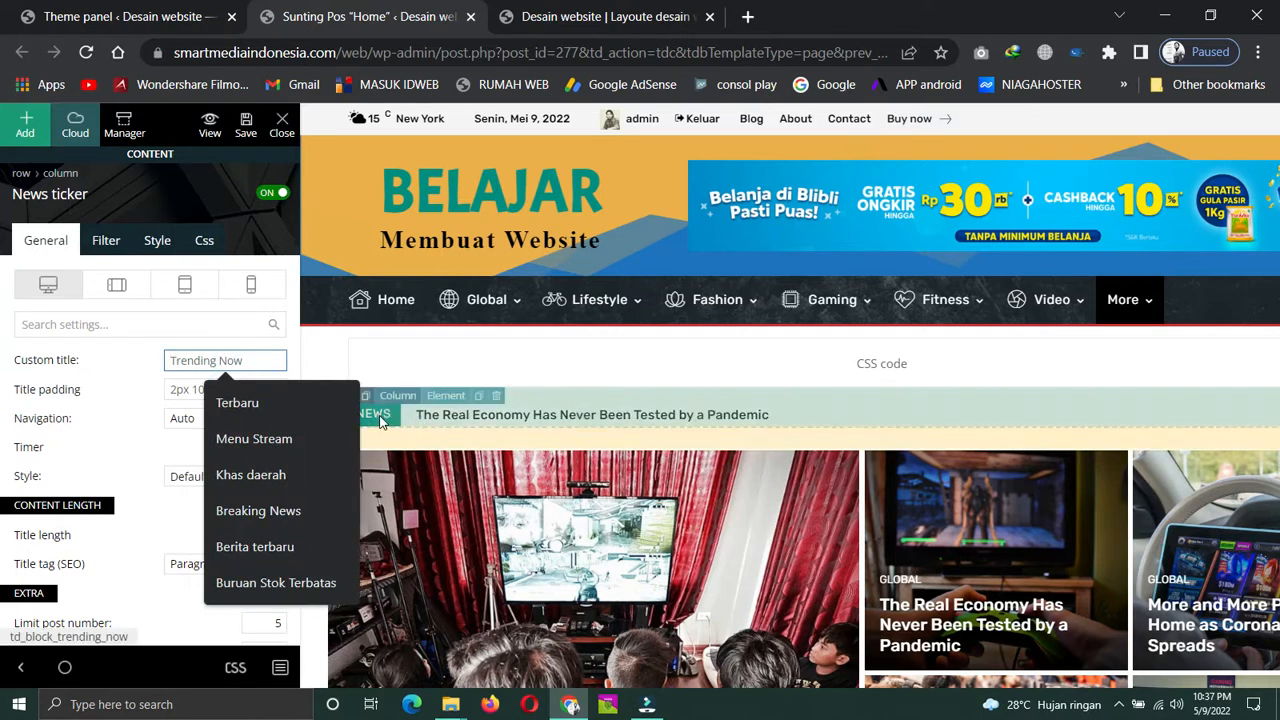
left_click(184, 361)
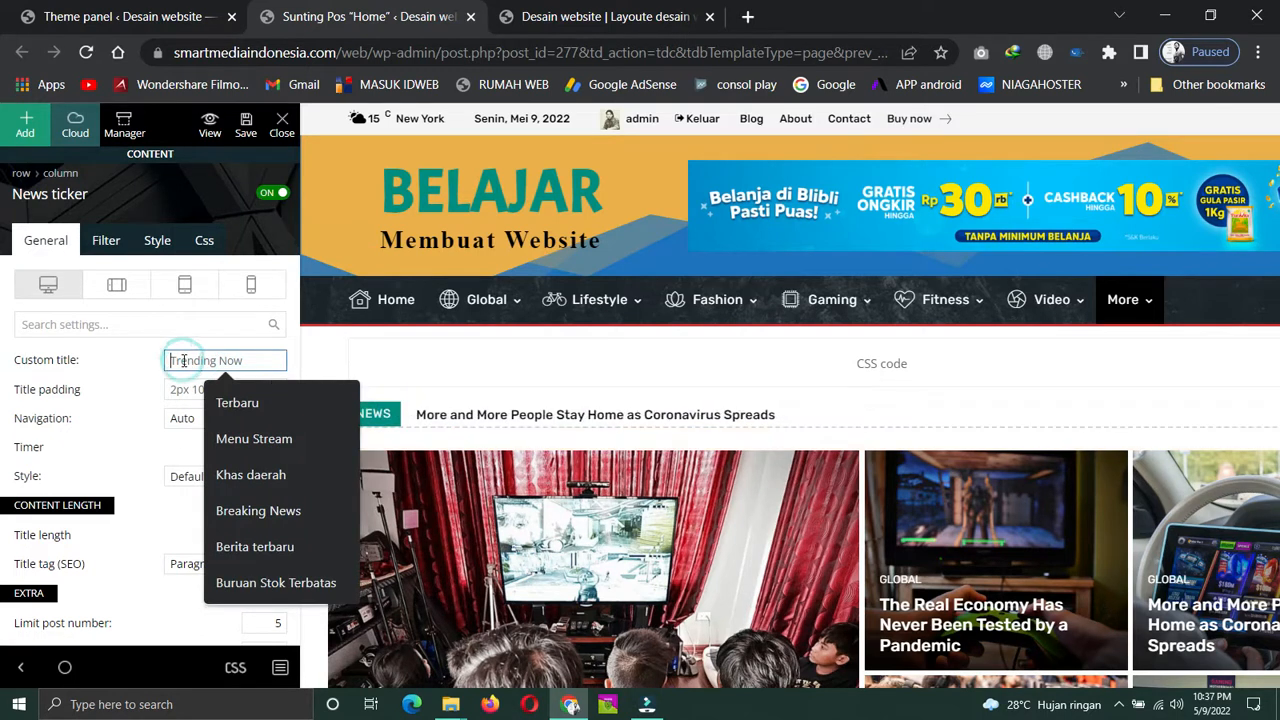
type("Ho")
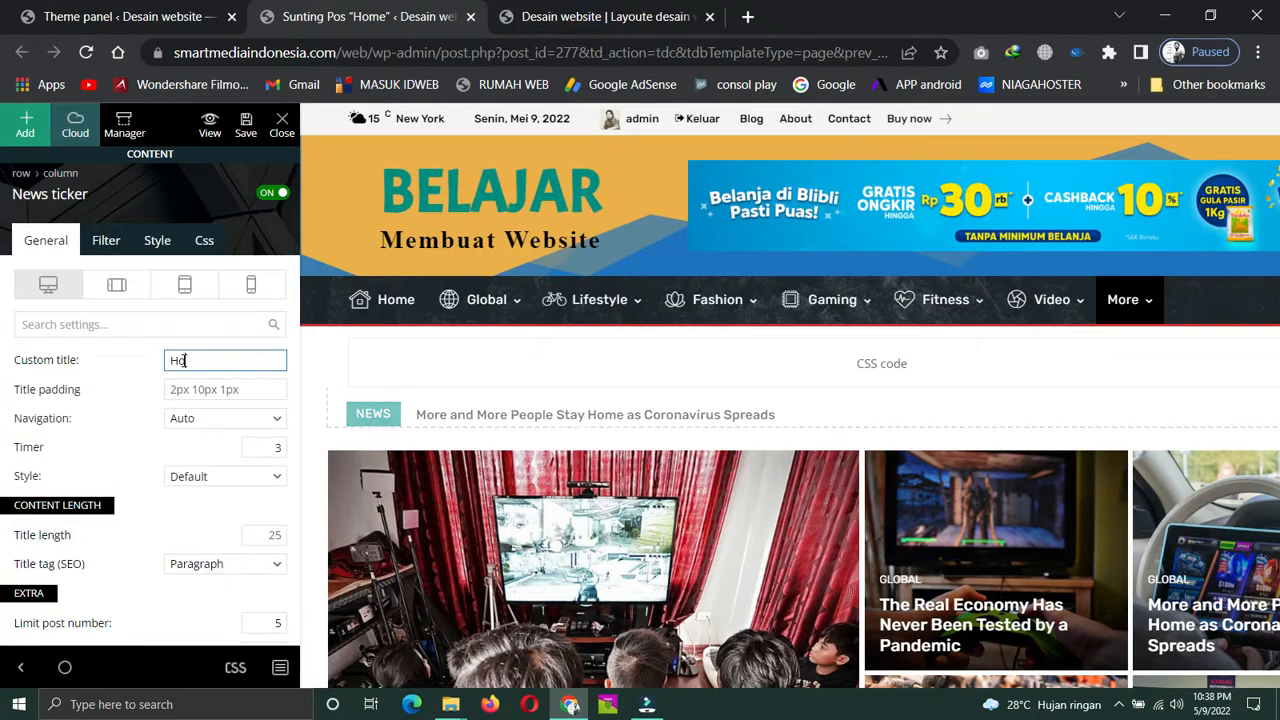
type("t News")
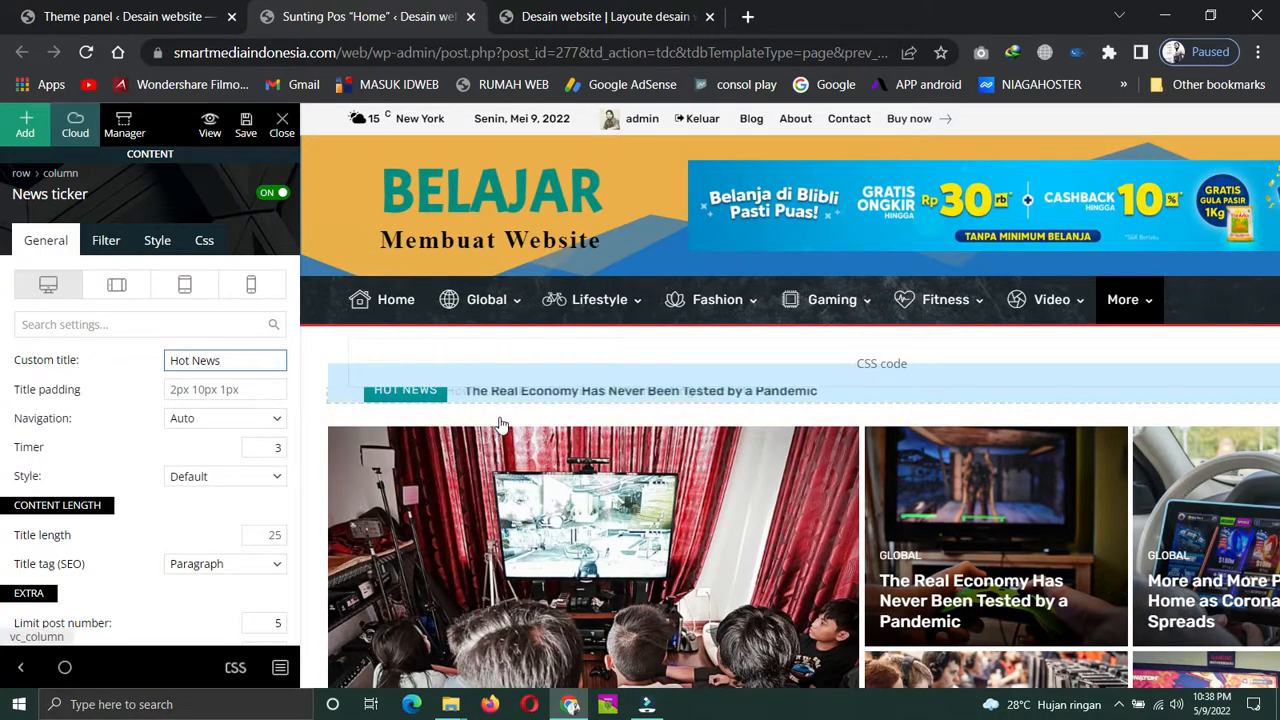
Filter the news ticker's posts by the Fashion category
left_click(104, 243)
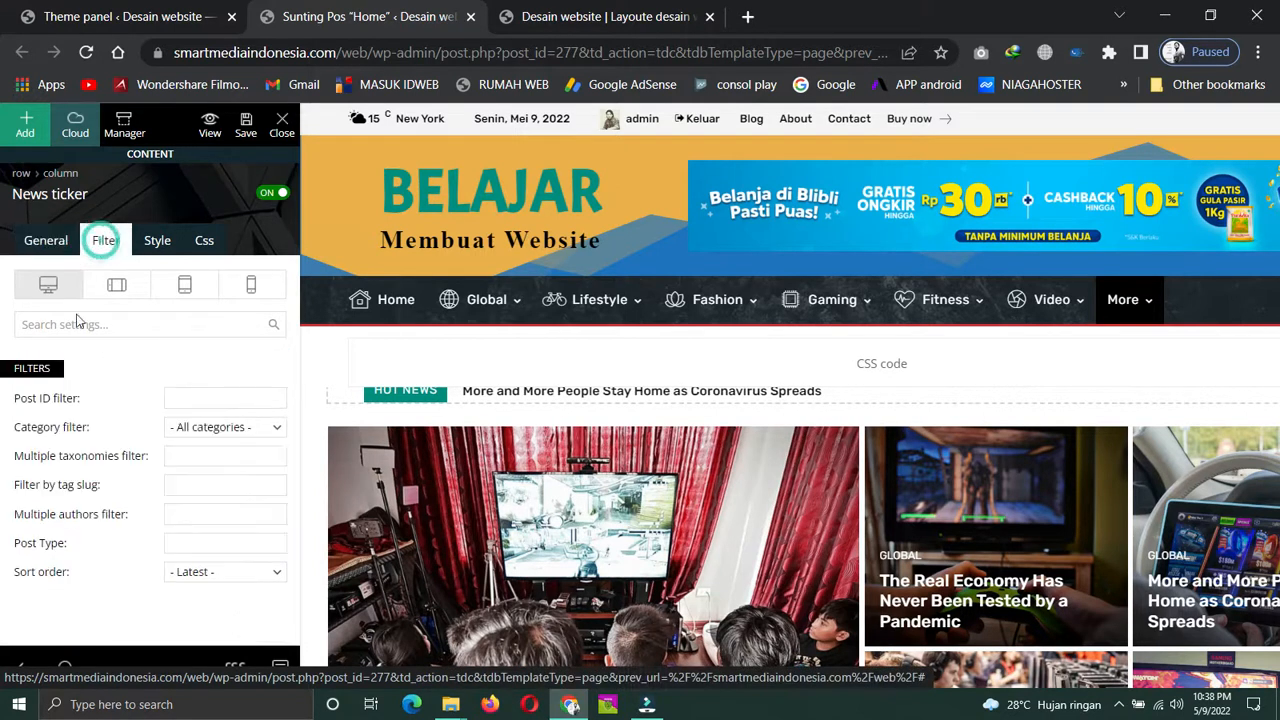
left_click(273, 428)
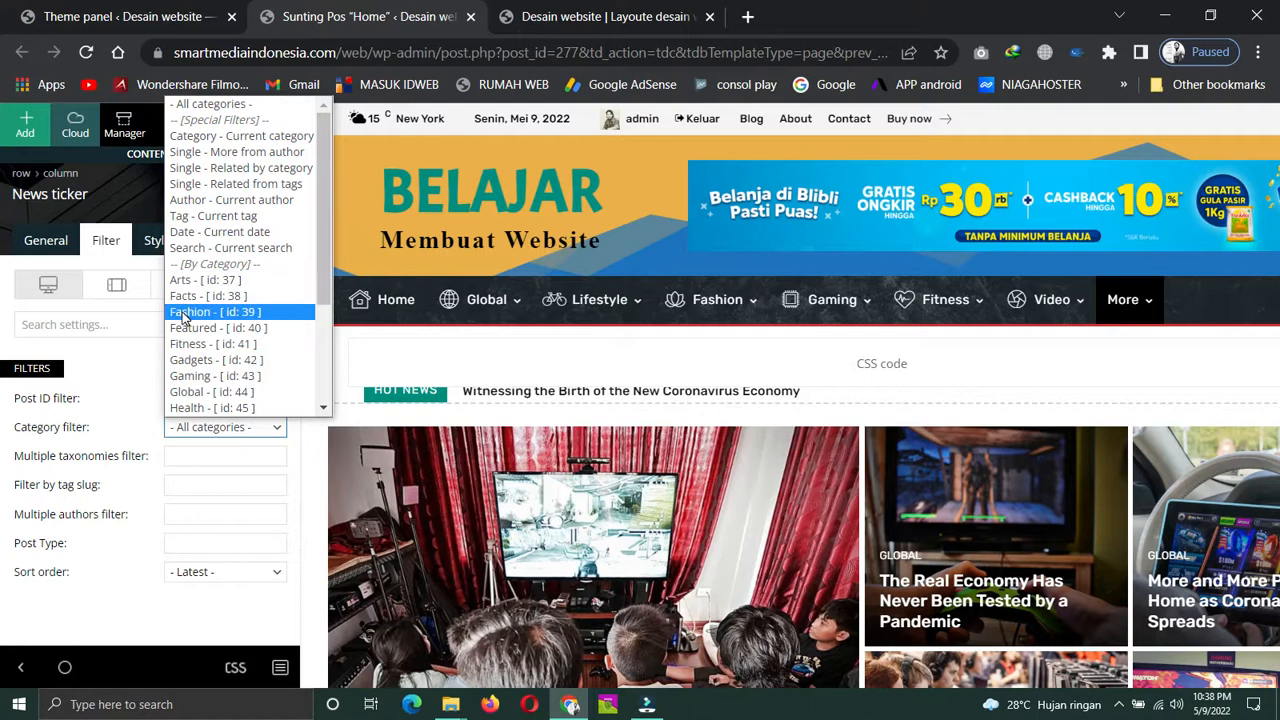
left_click(183, 311)
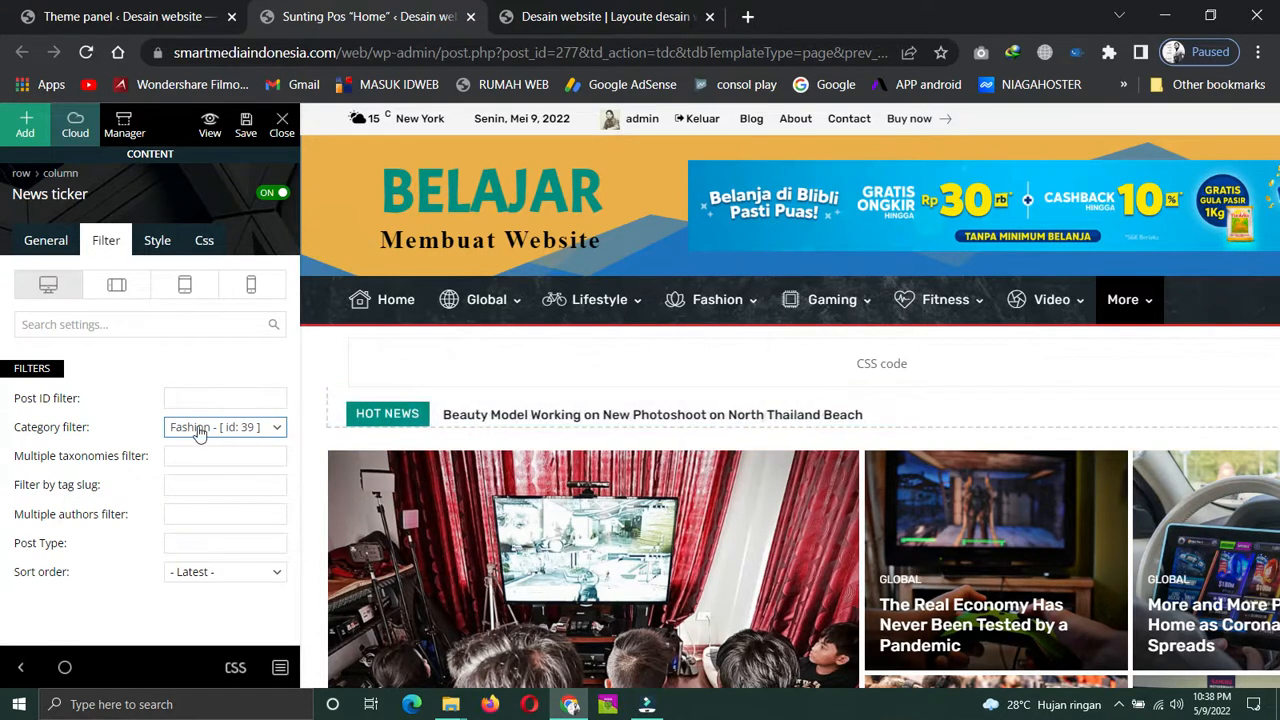
Set the news ticker's category filter to All categories and its sort order to Latest
left_click(279, 428)
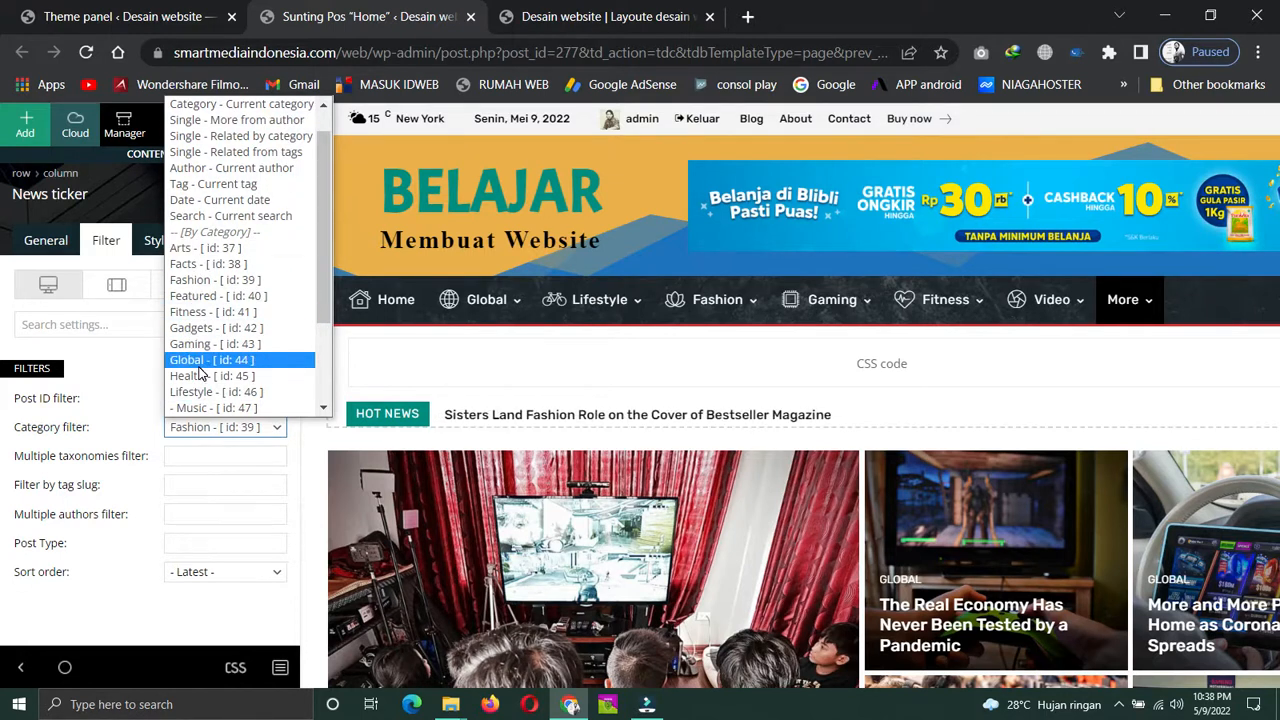
scroll(229, 195, "up", 1)
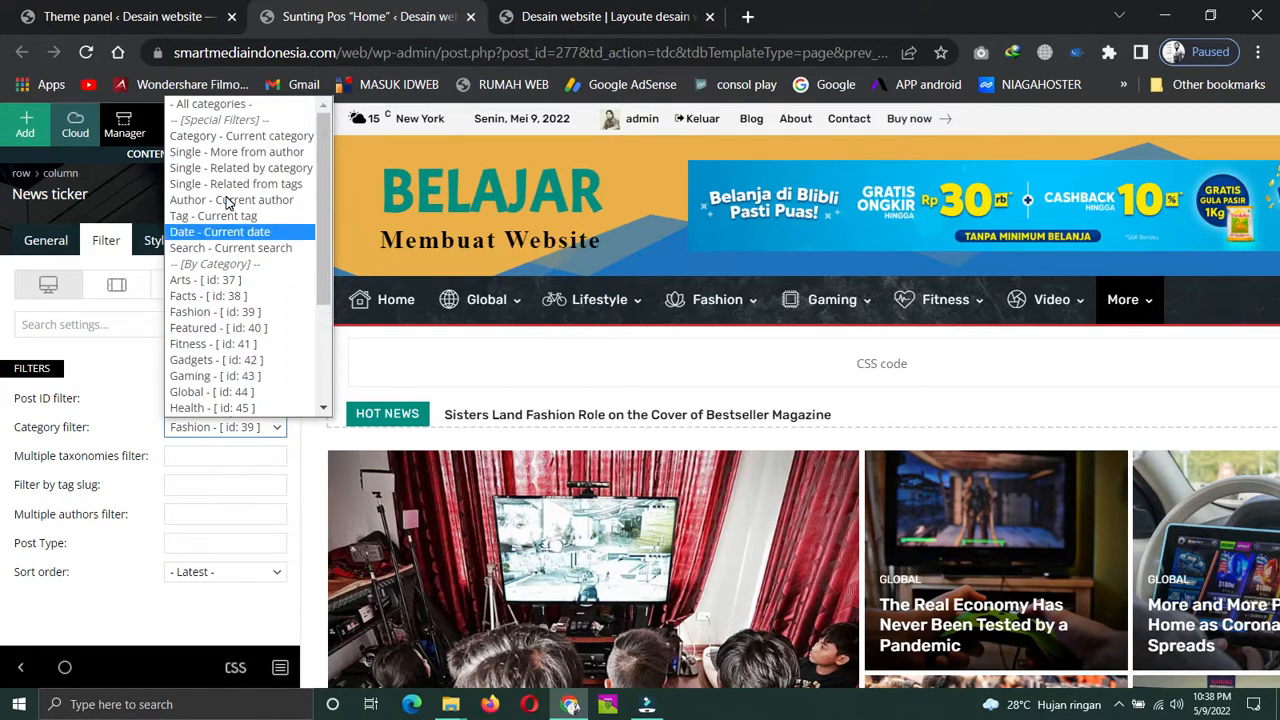
left_click(210, 105)
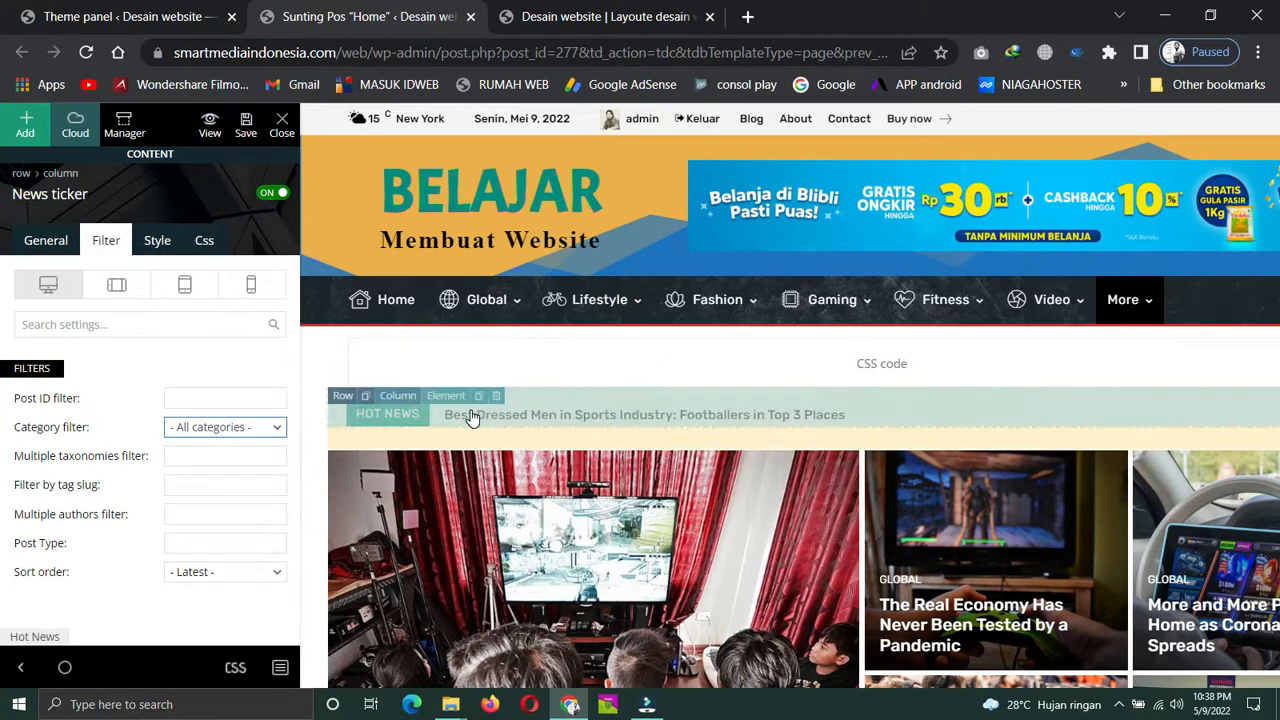
left_click(266, 573)
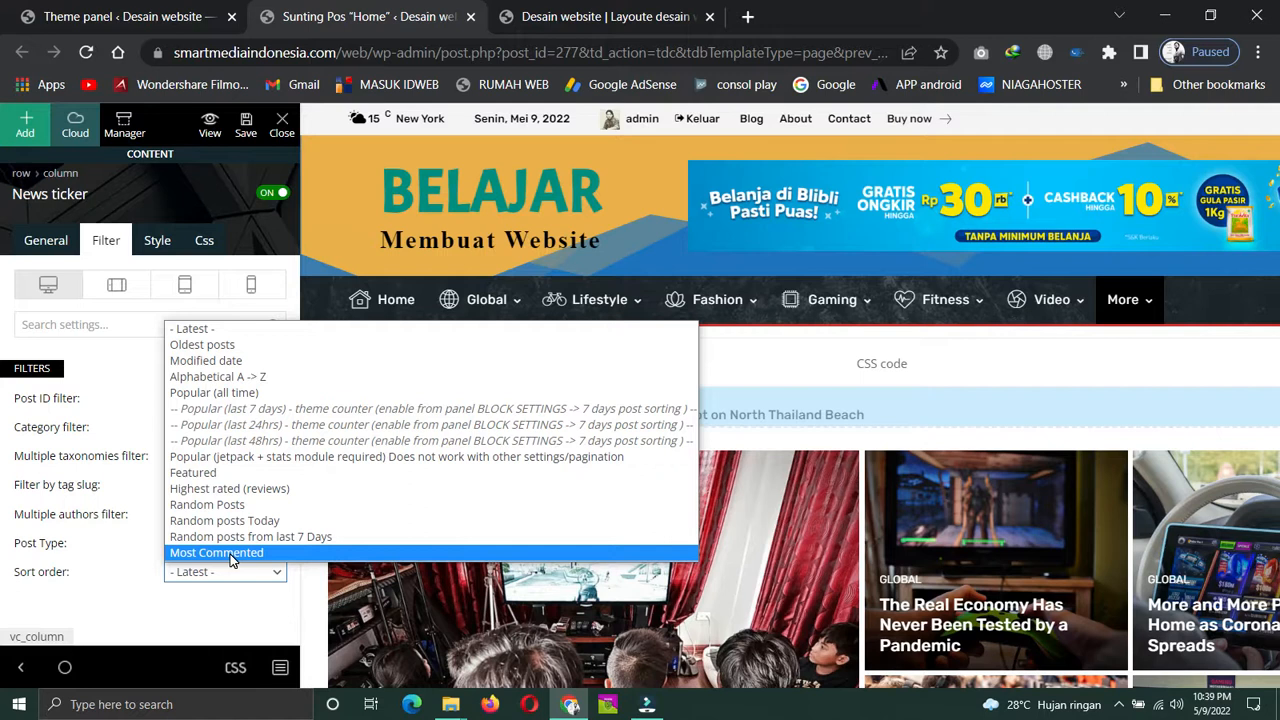
left_click(196, 332)
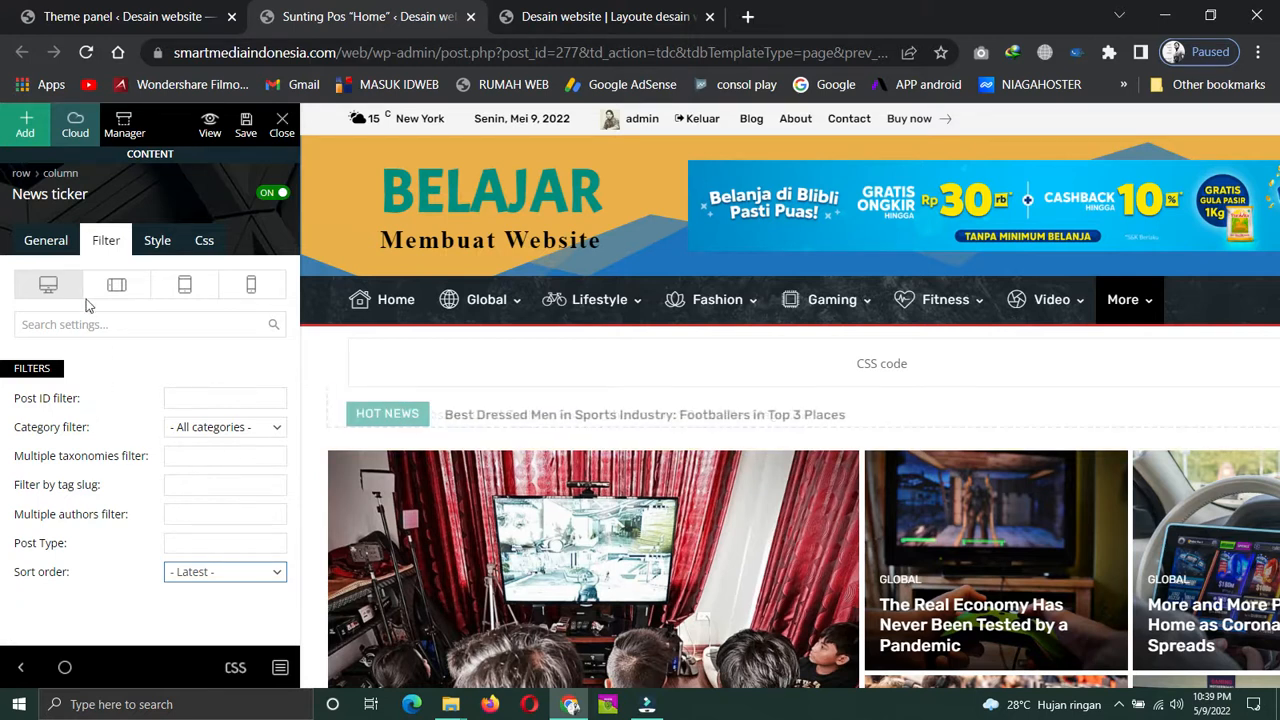
left_click(44, 243)
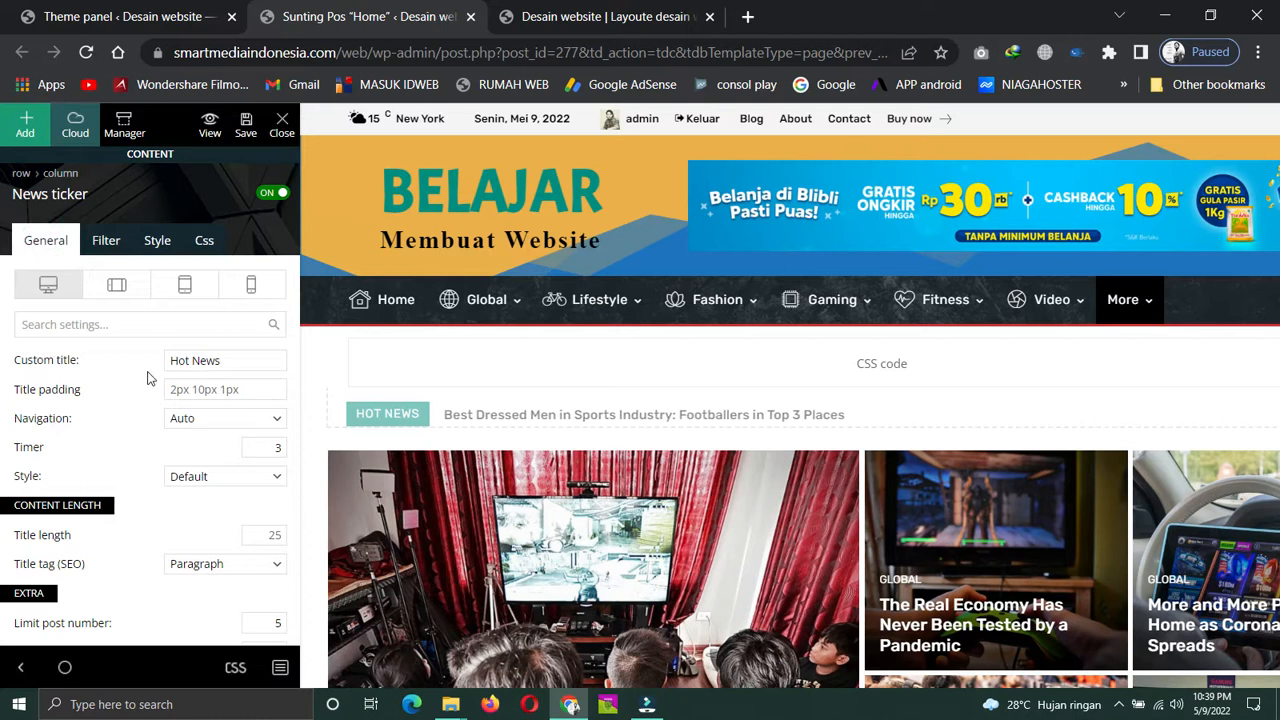
scroll(206, 503, "down", 2)
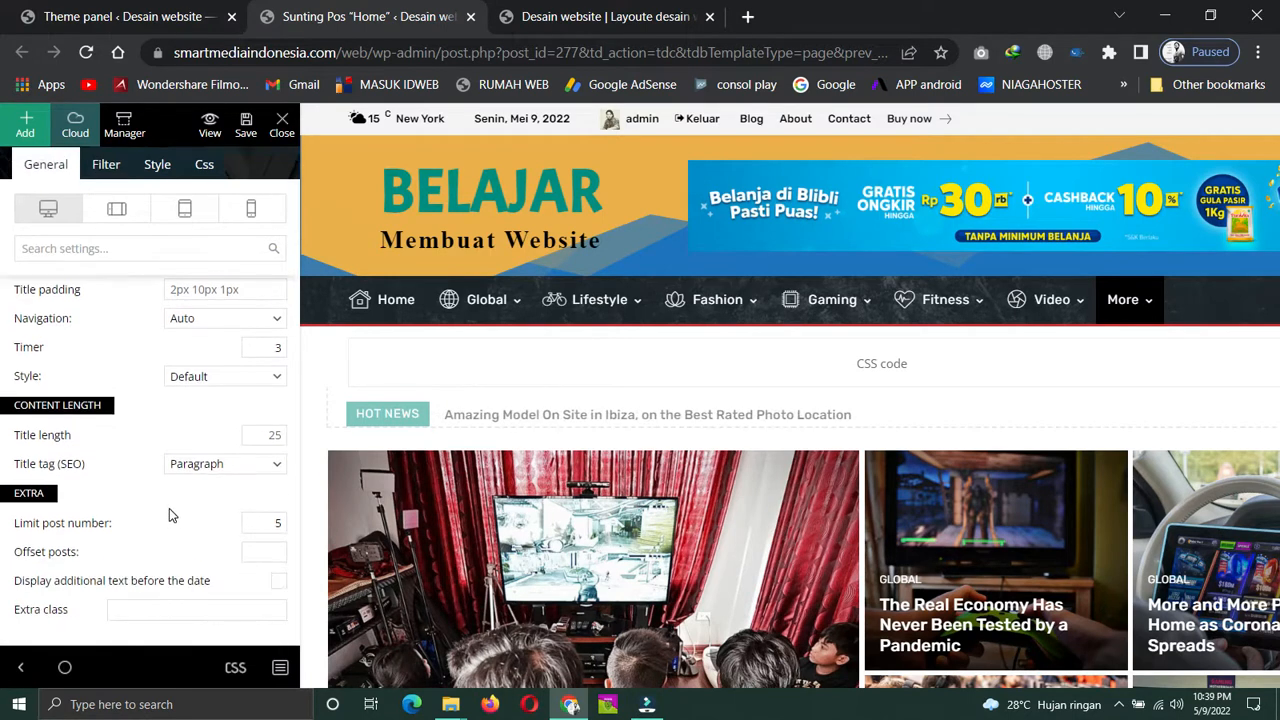
scroll(175, 495, "up", 2)
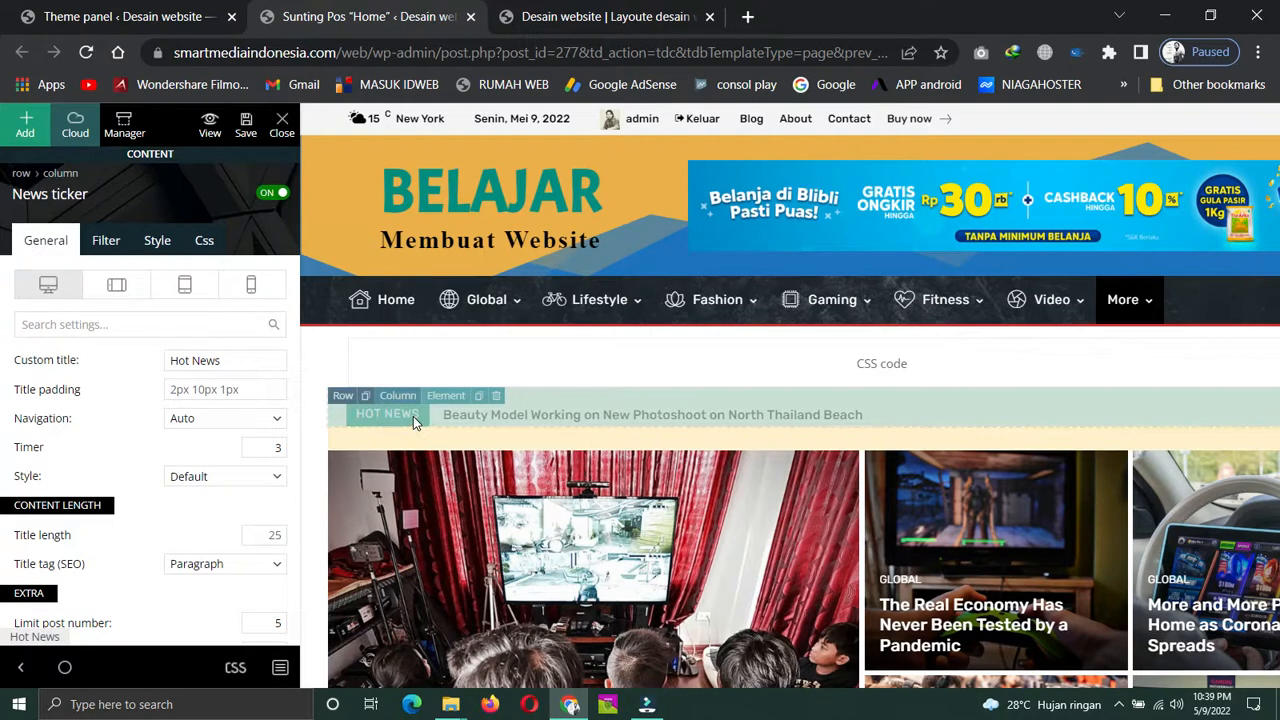
Set the news ticker's articles title color to the recently used teal, #008d7f
left_click(155, 244)
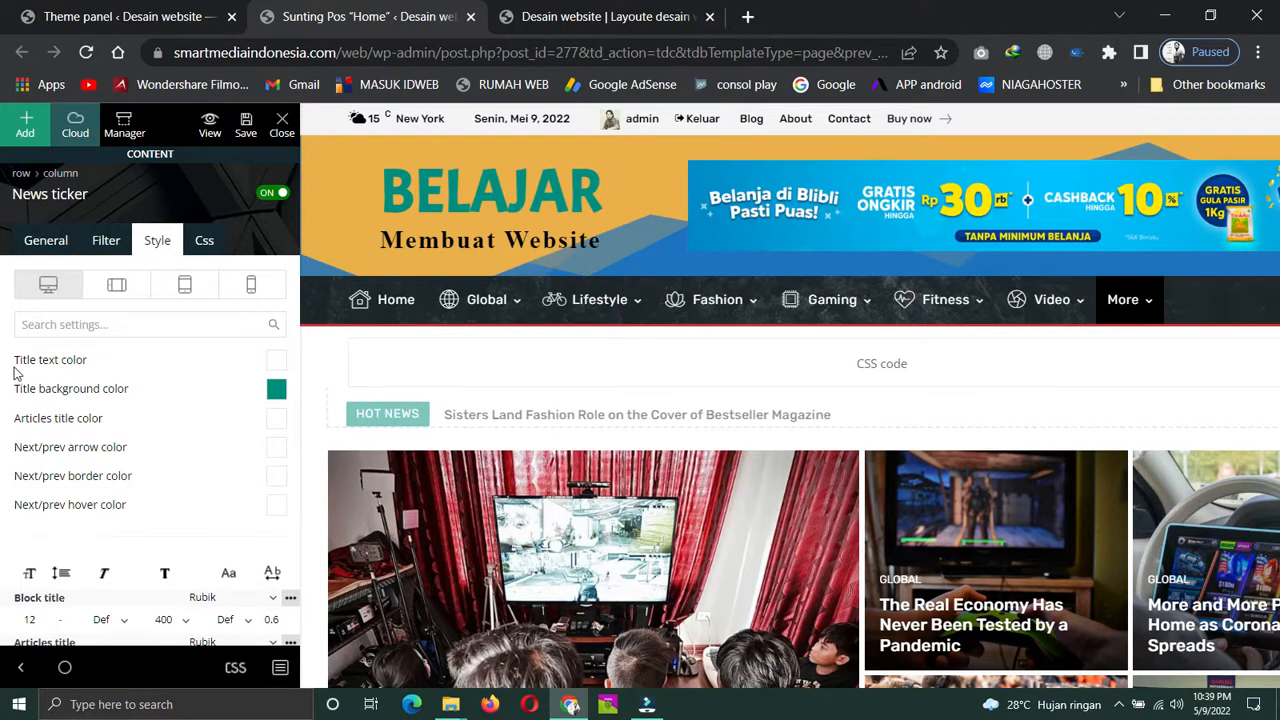
mouse_move(29, 366)
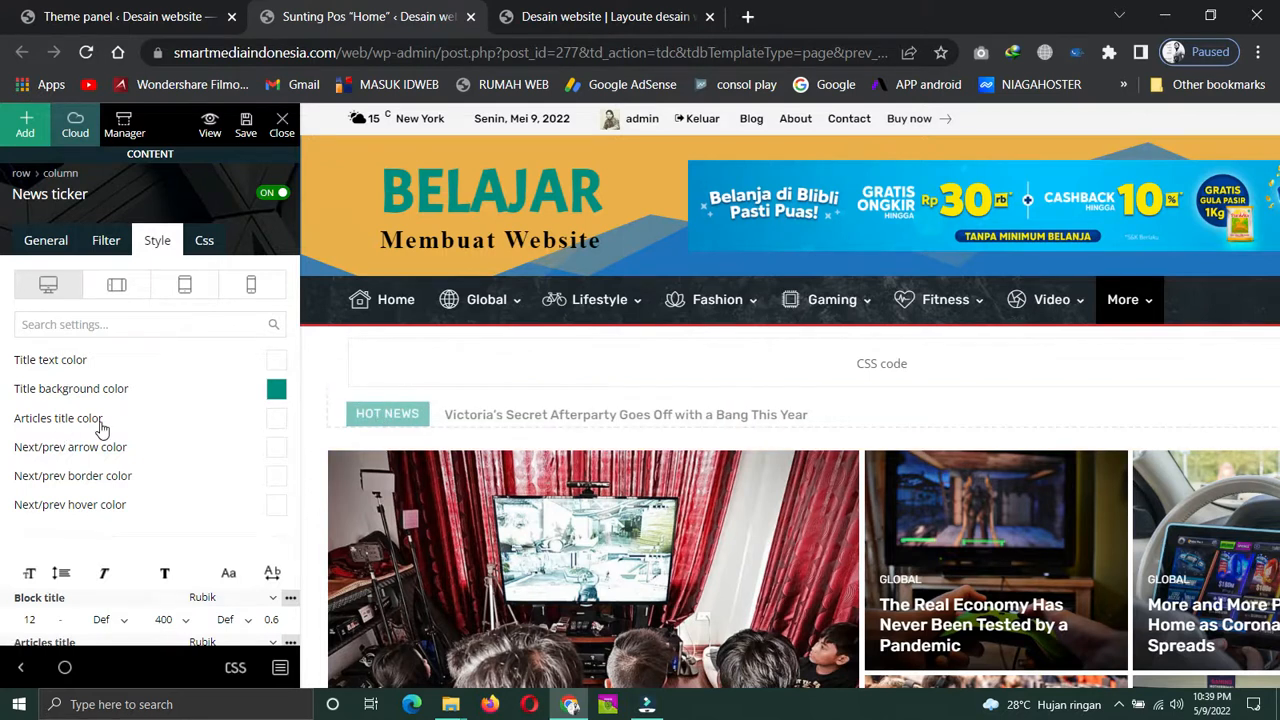
left_click(277, 421)
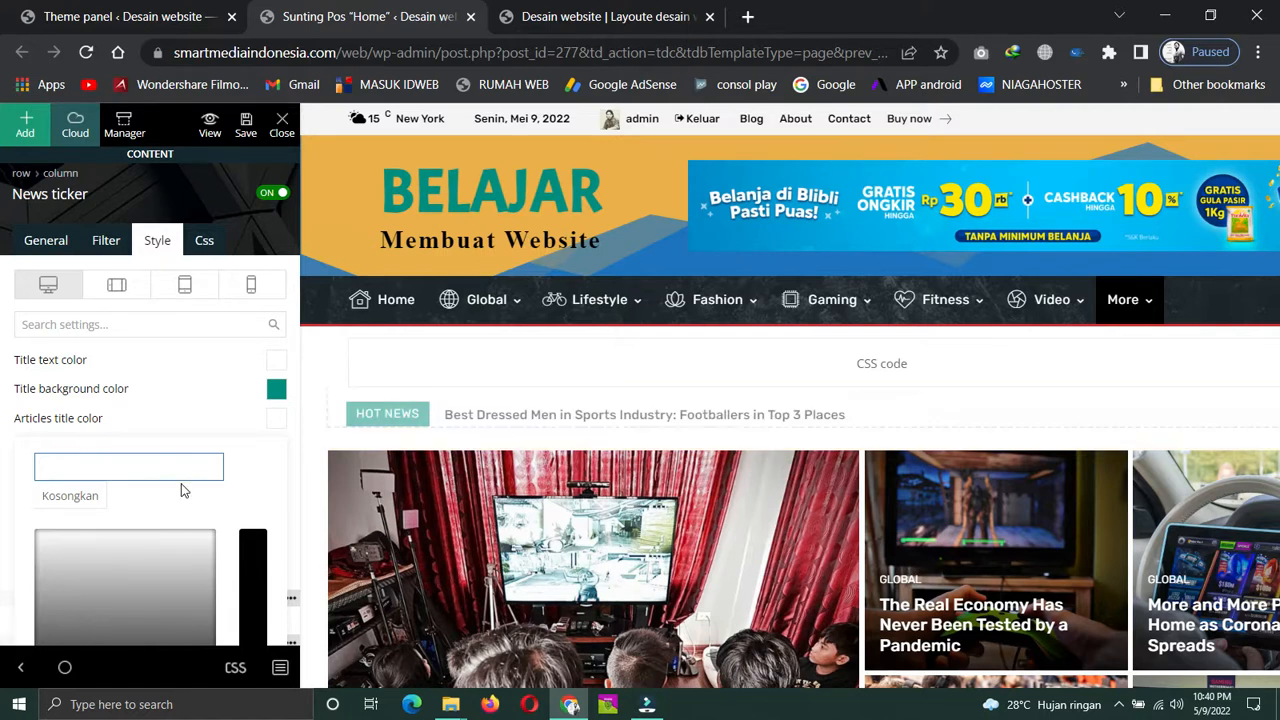
scroll(176, 487, "down", 2)
scroll(95, 520, "down", 1)
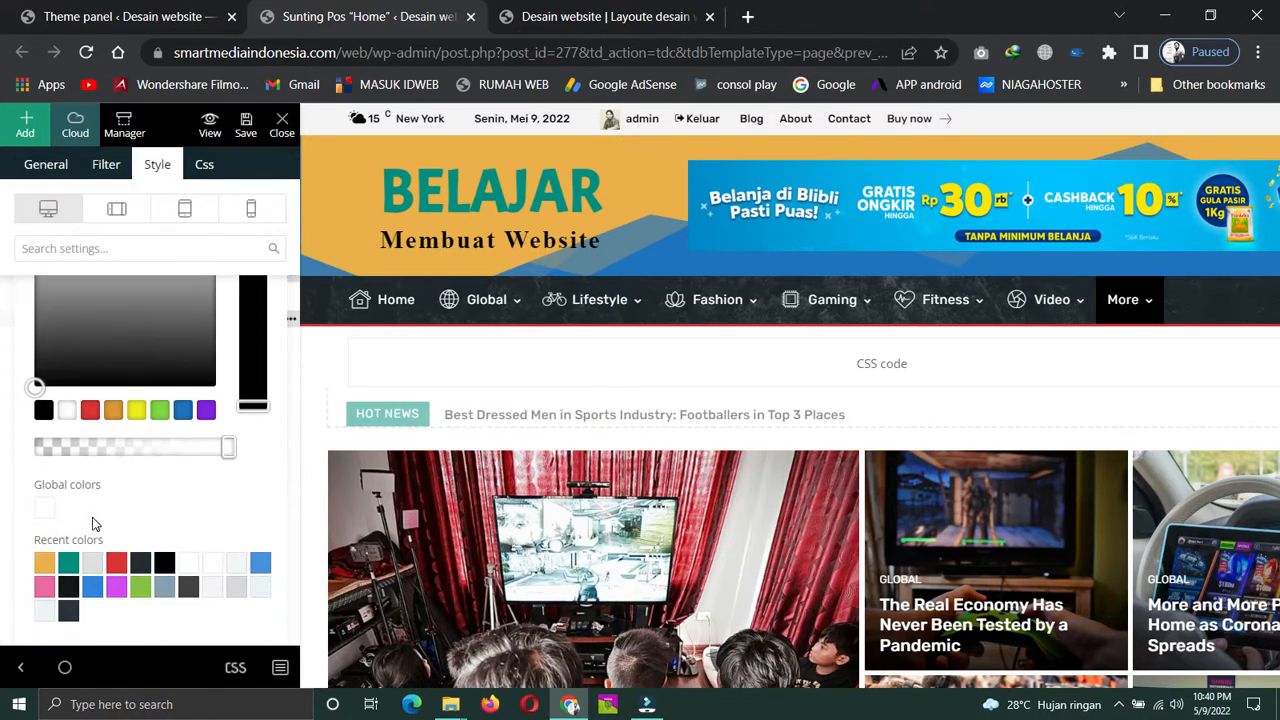
left_click(62, 568)
scroll(165, 485, "up", 2)
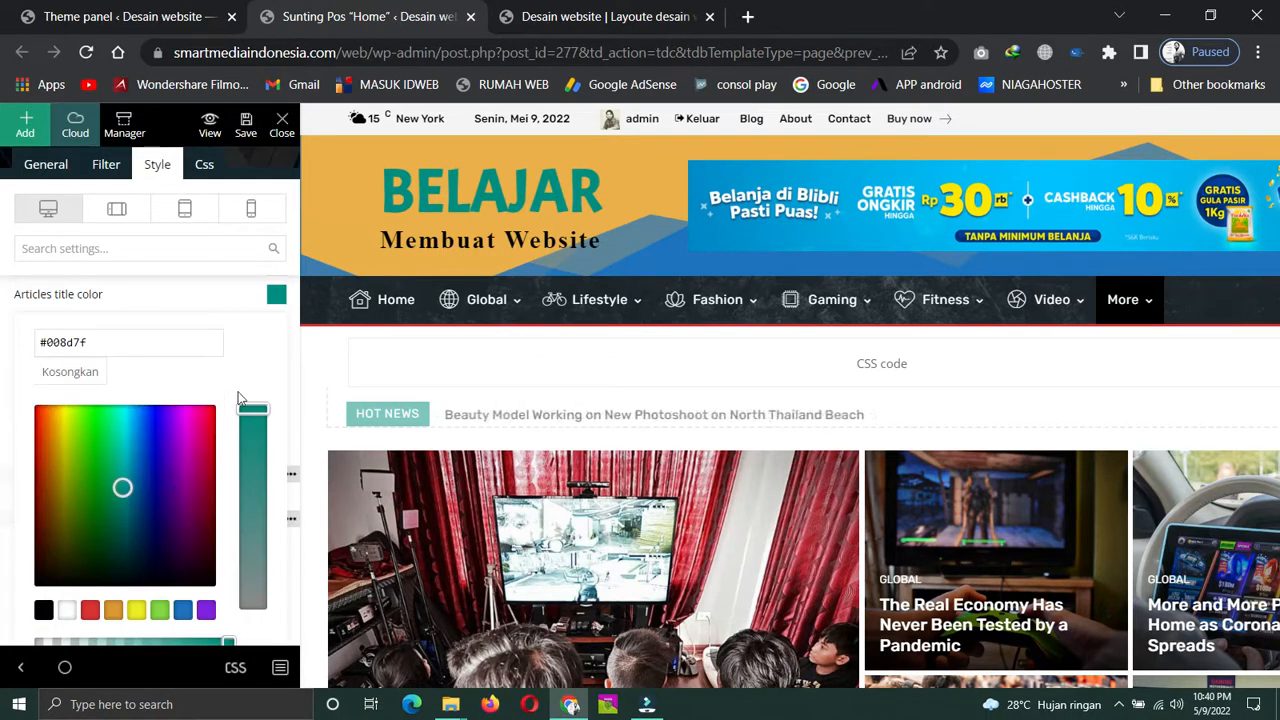
scroll(251, 337, "up", 1)
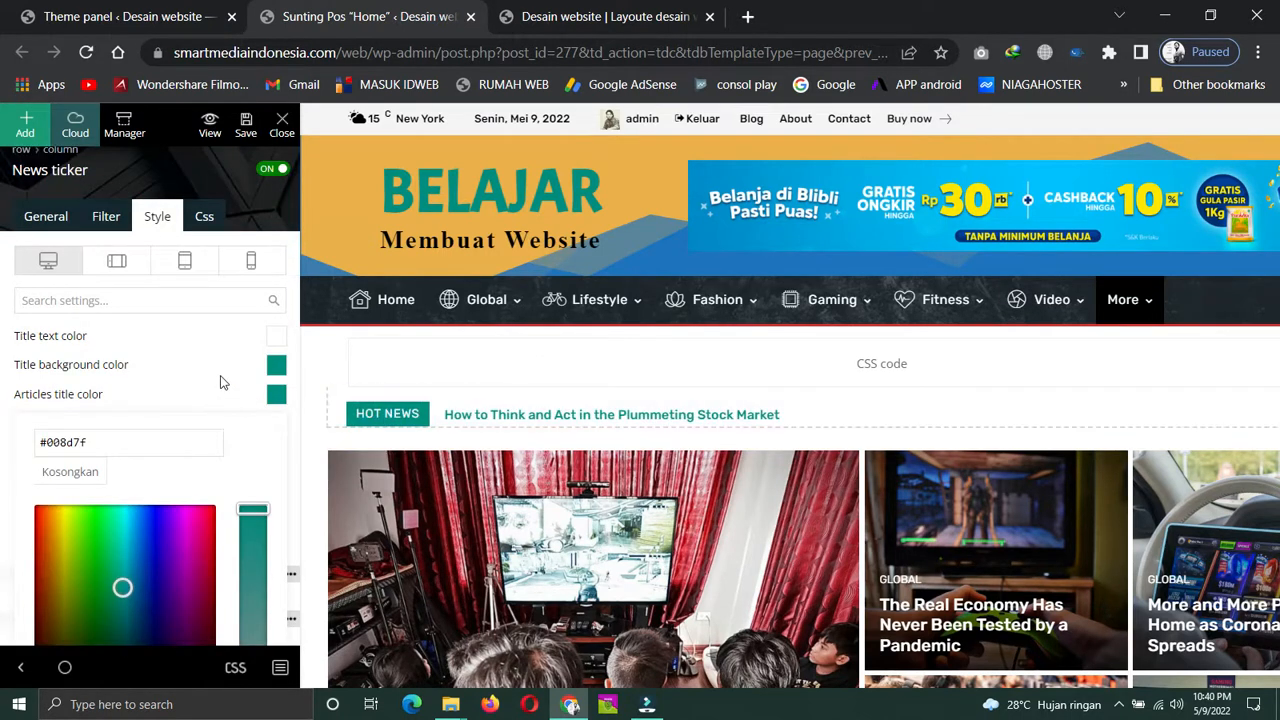
Set the background color of the news ticker's title to red, #dd3333
scroll(81, 506, "down", 3)
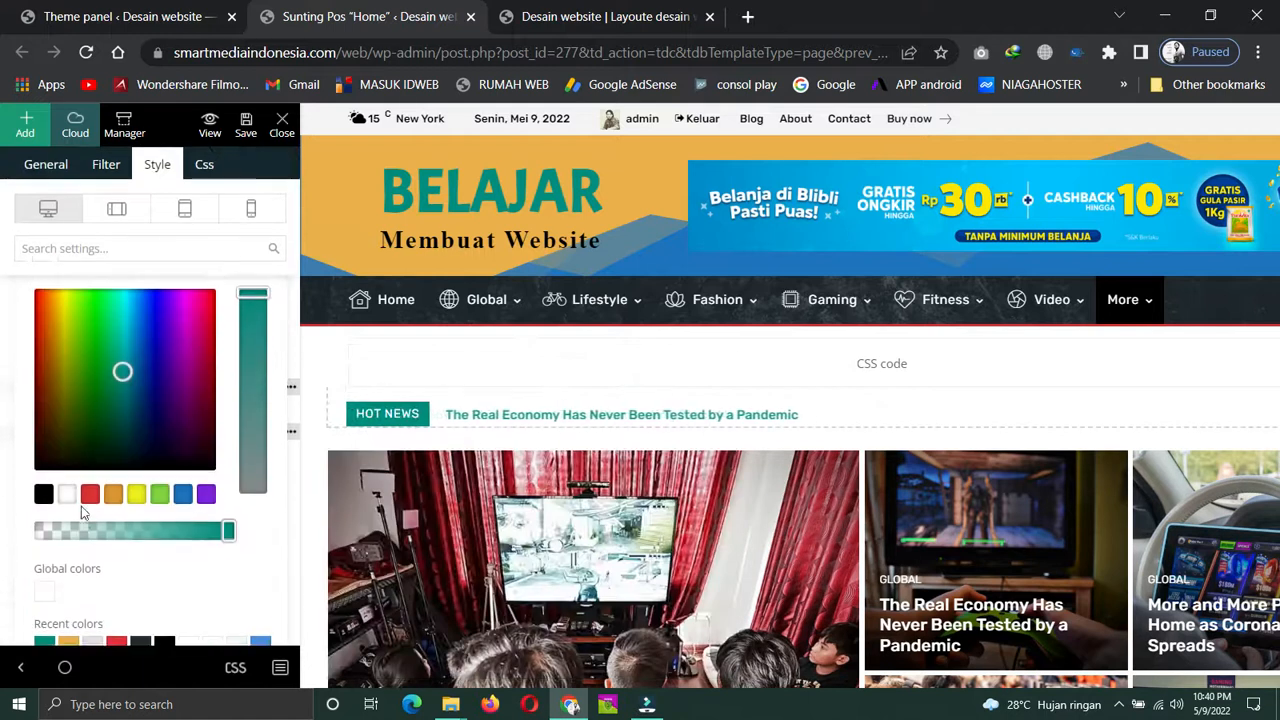
left_click(90, 482)
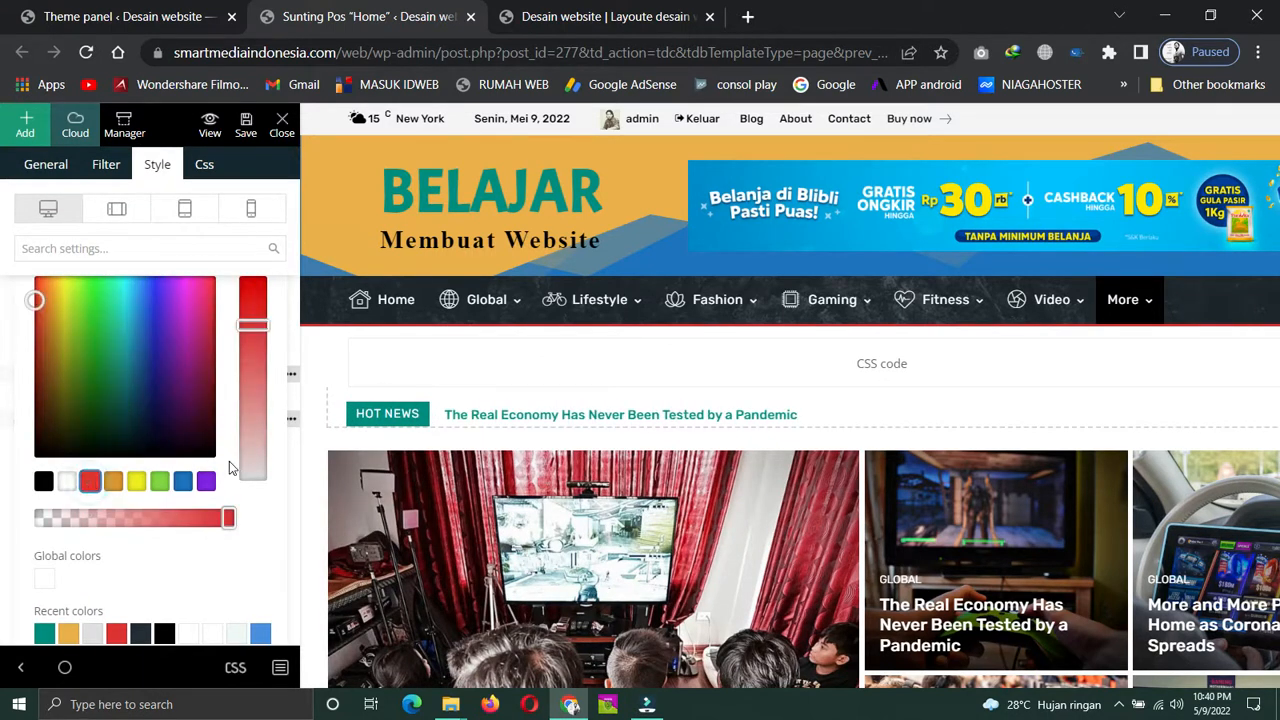
scroll(229, 461, "up", 2)
scroll(190, 429, "up", 1)
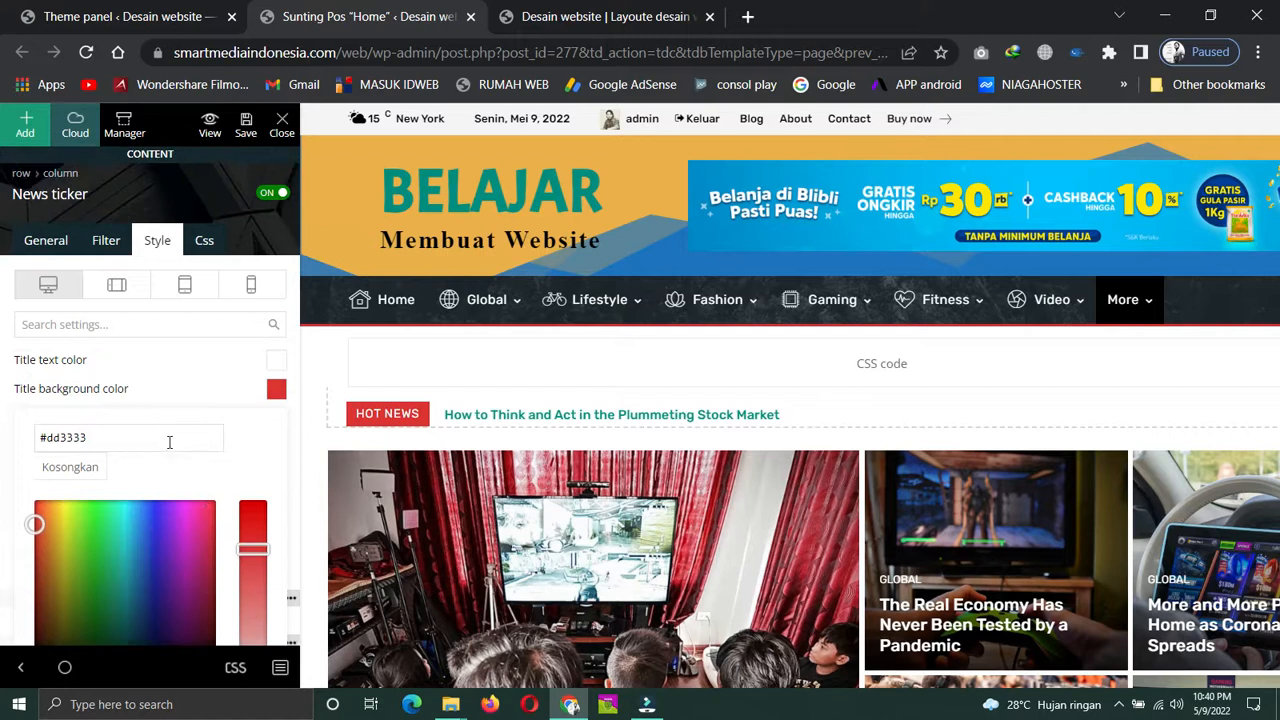
left_click(197, 390)
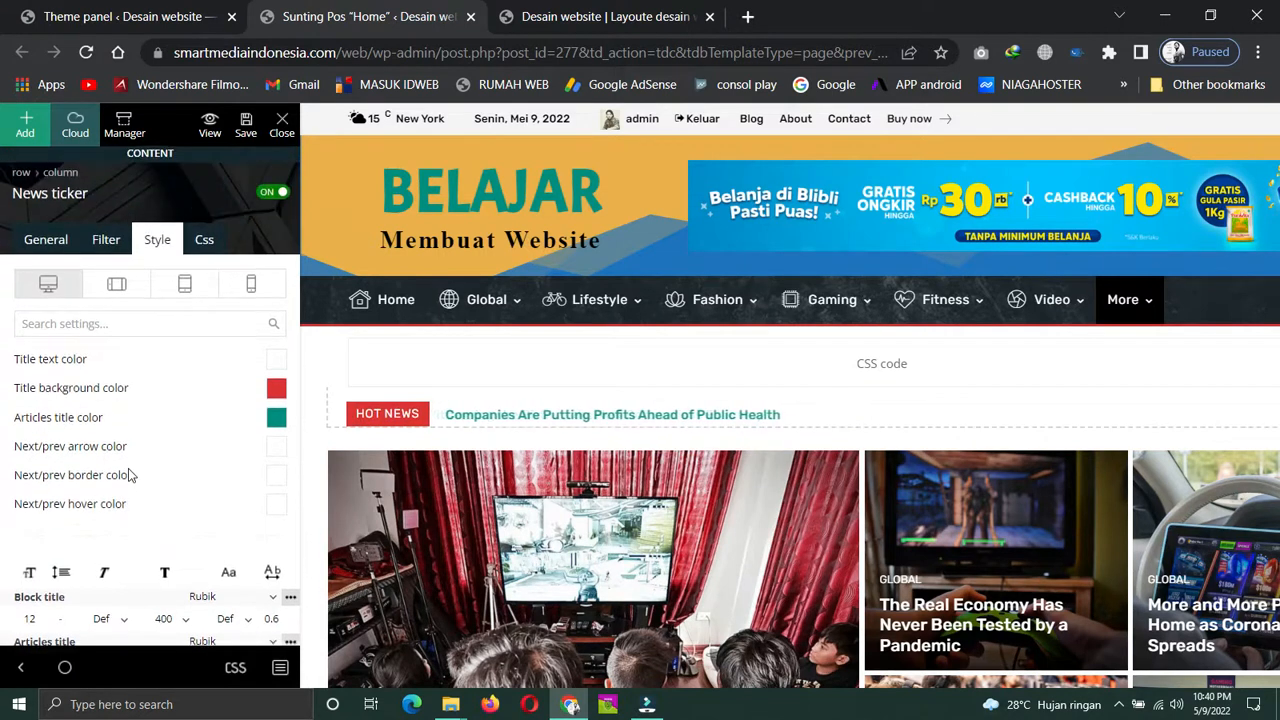
Compare the CSS margin and padding settings of the news ticker with those of its surrounding row
left_click(202, 240)
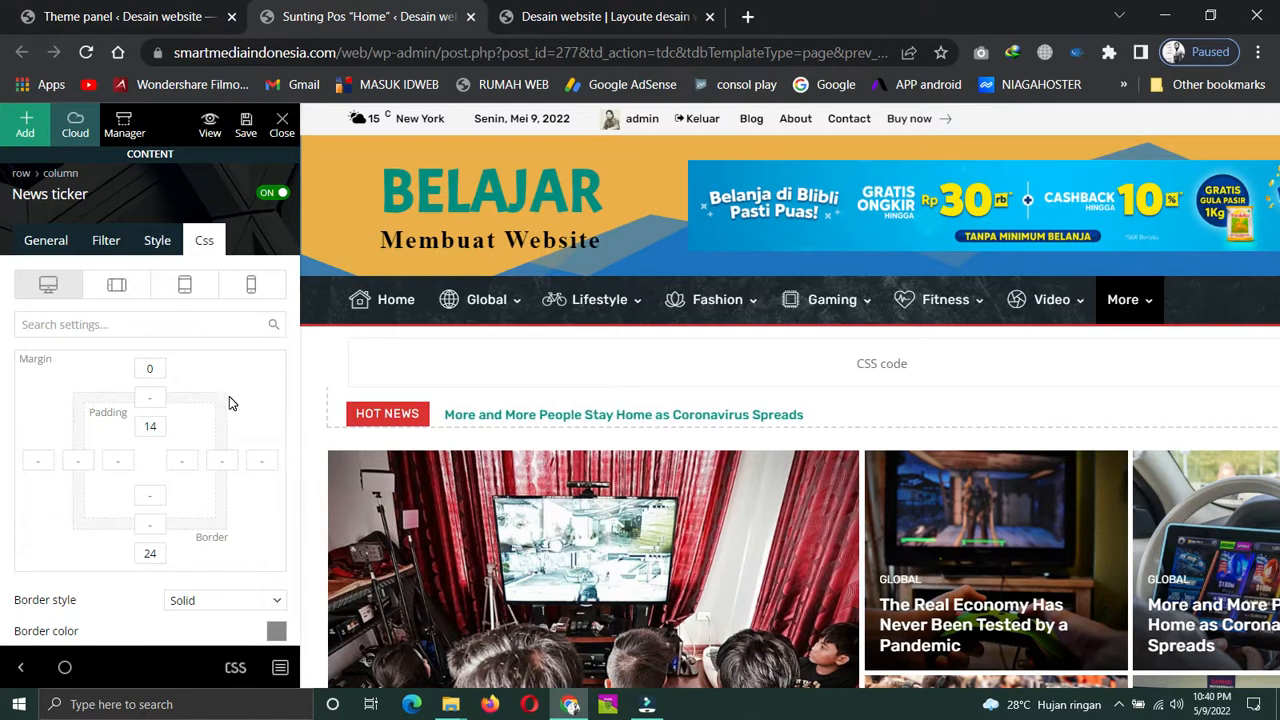
scroll(229, 396, "down", 2)
scroll(229, 396, "up", 2)
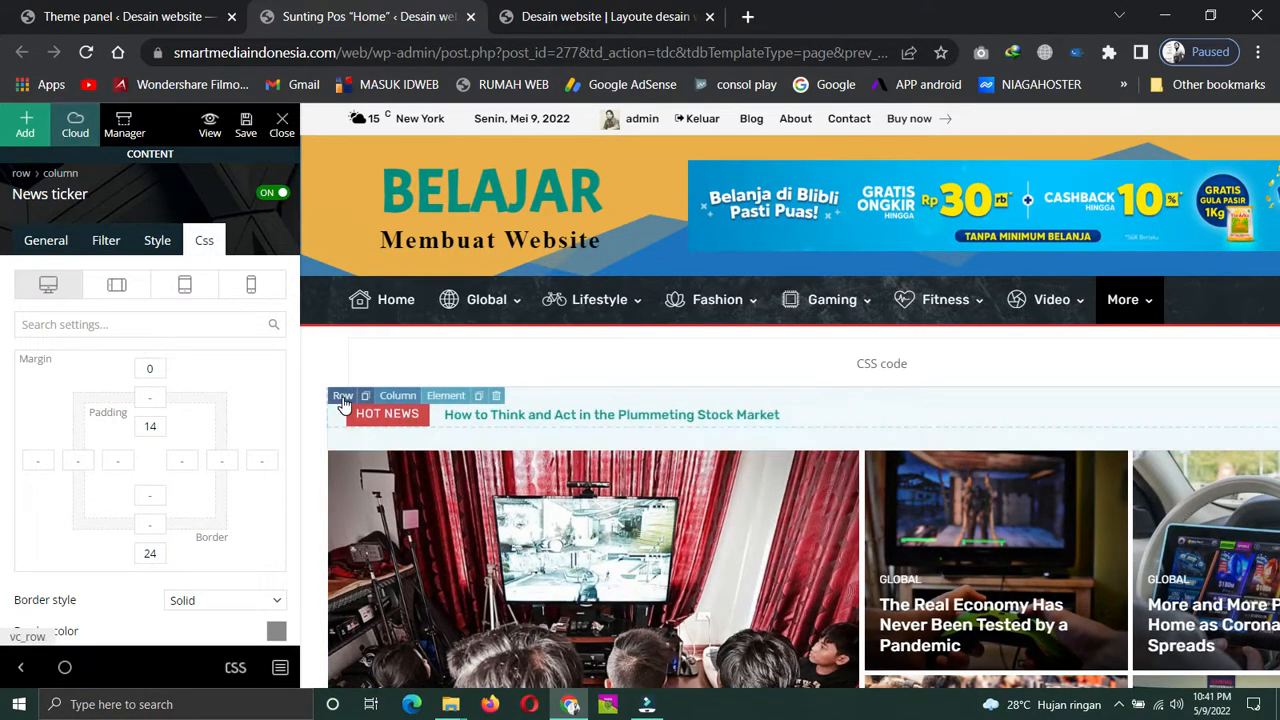
left_click(343, 397)
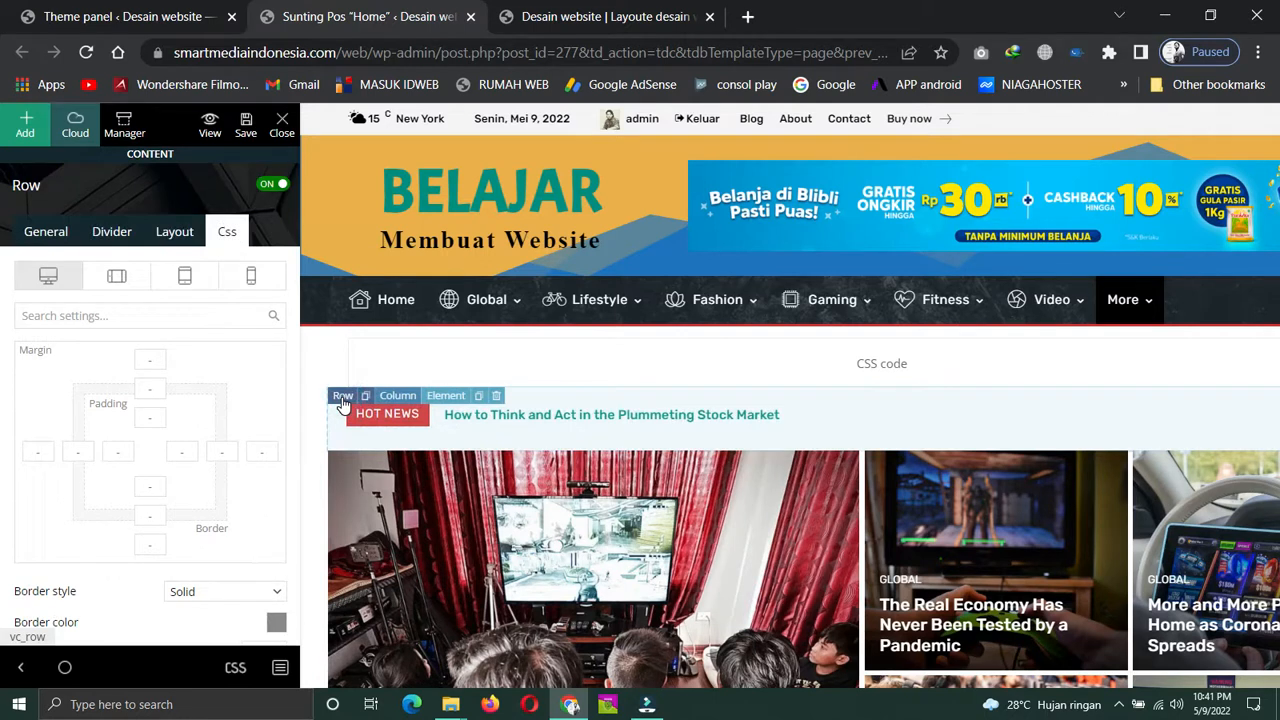
left_click(466, 419)
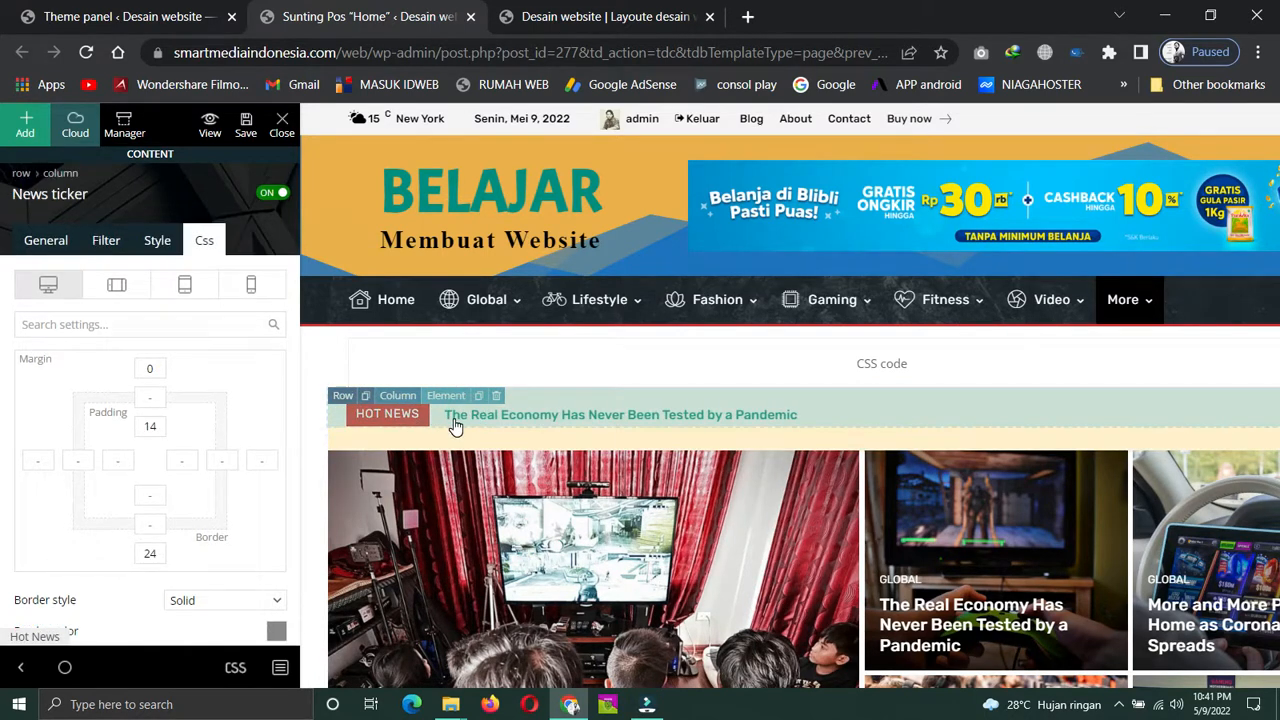
left_click(342, 397)
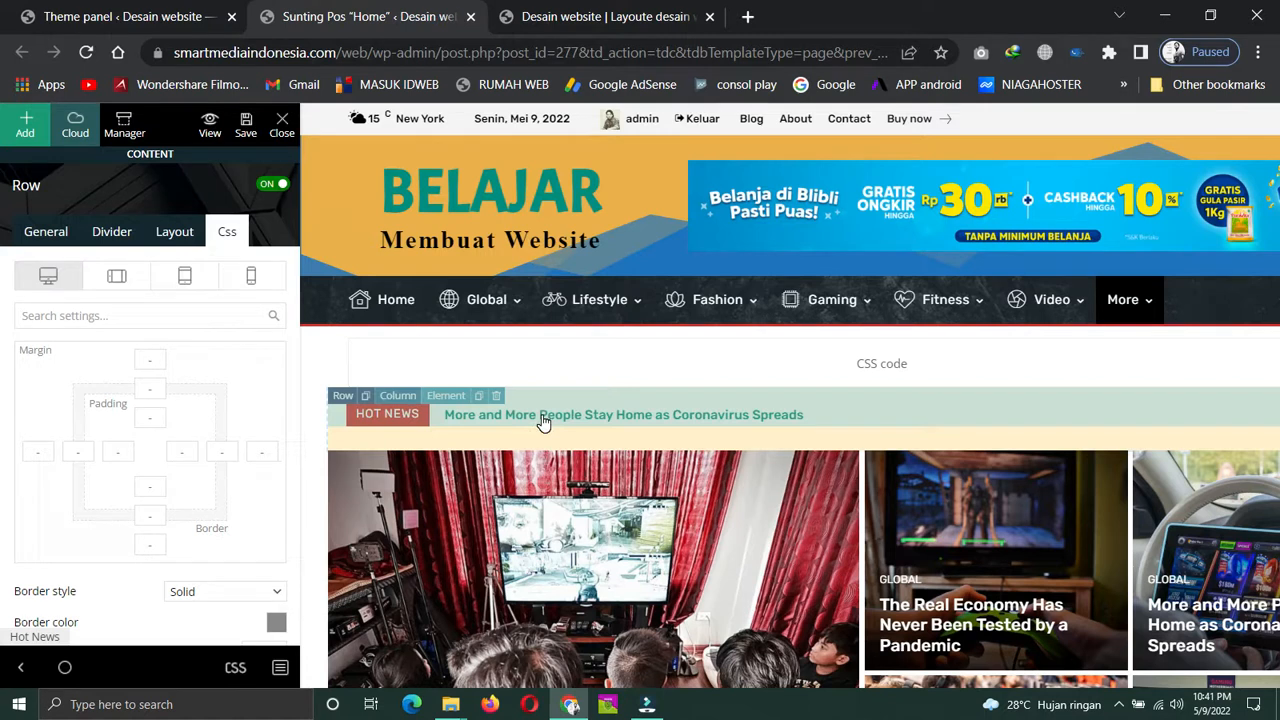
left_click(543, 421)
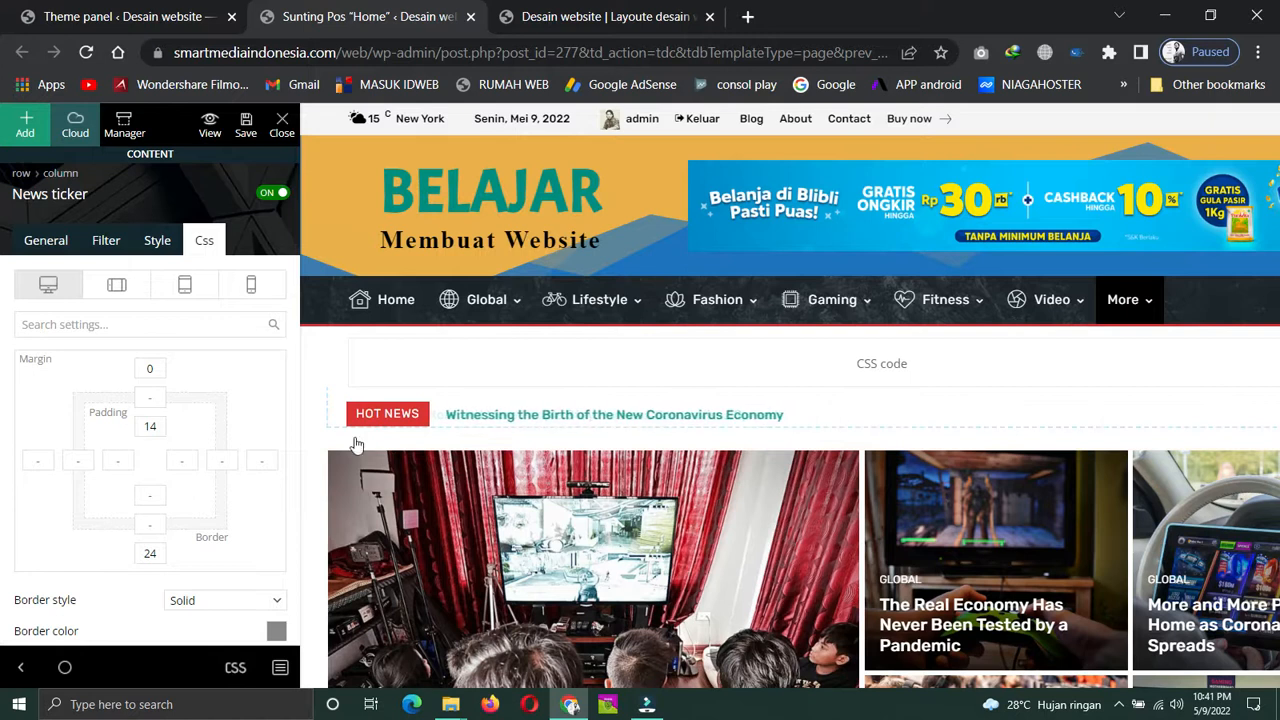
Set the news ticker's bottom margin to 10 and its top padding to 0
double_click(150, 554)
type("10")
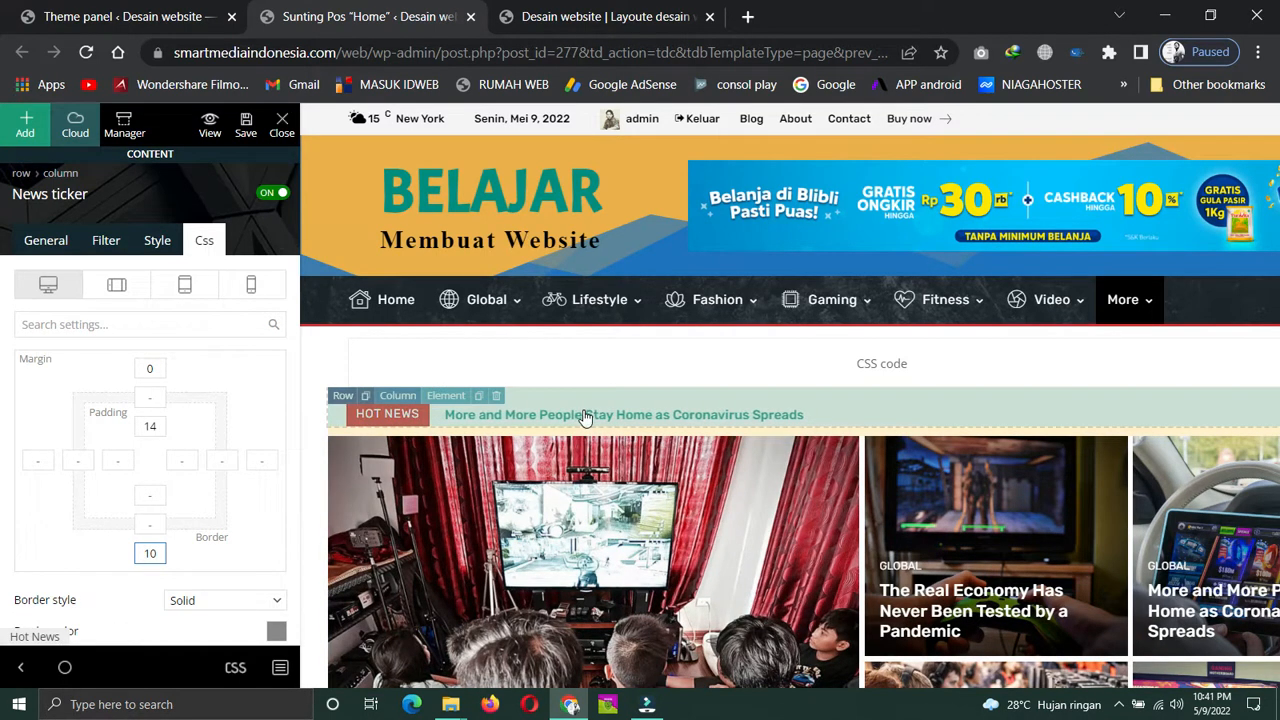
double_click(160, 426)
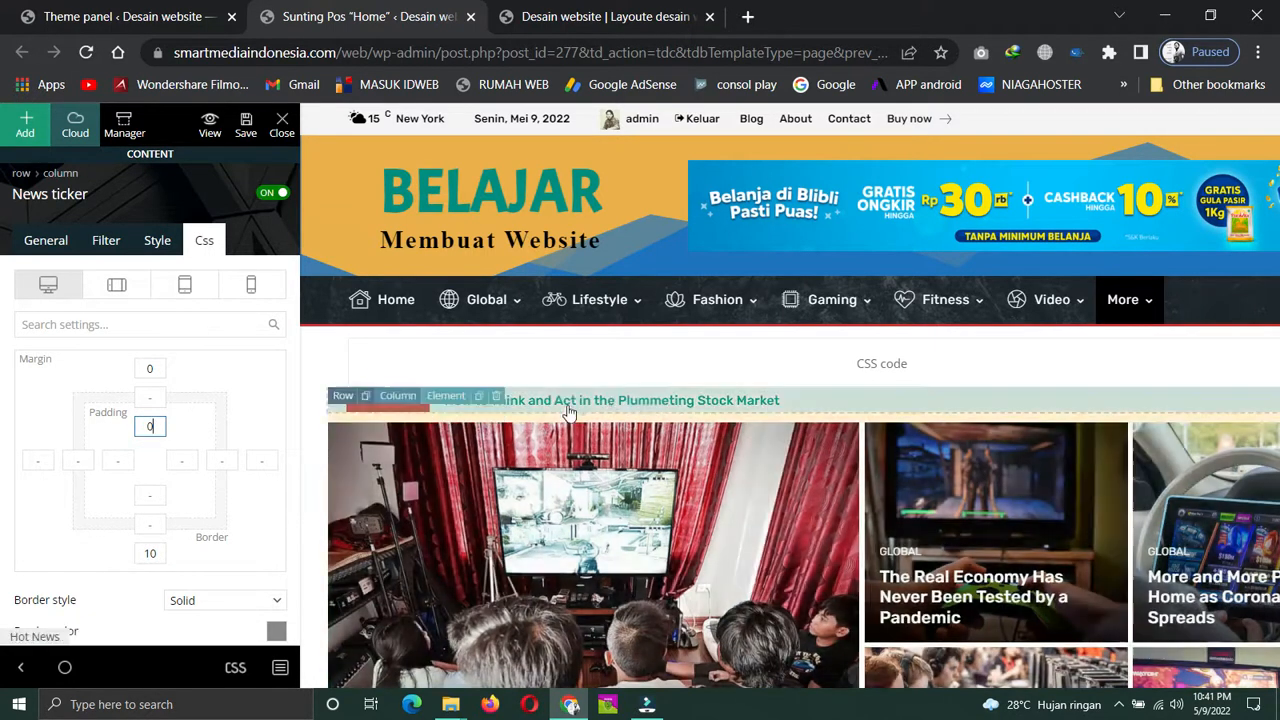
left_click(821, 400)
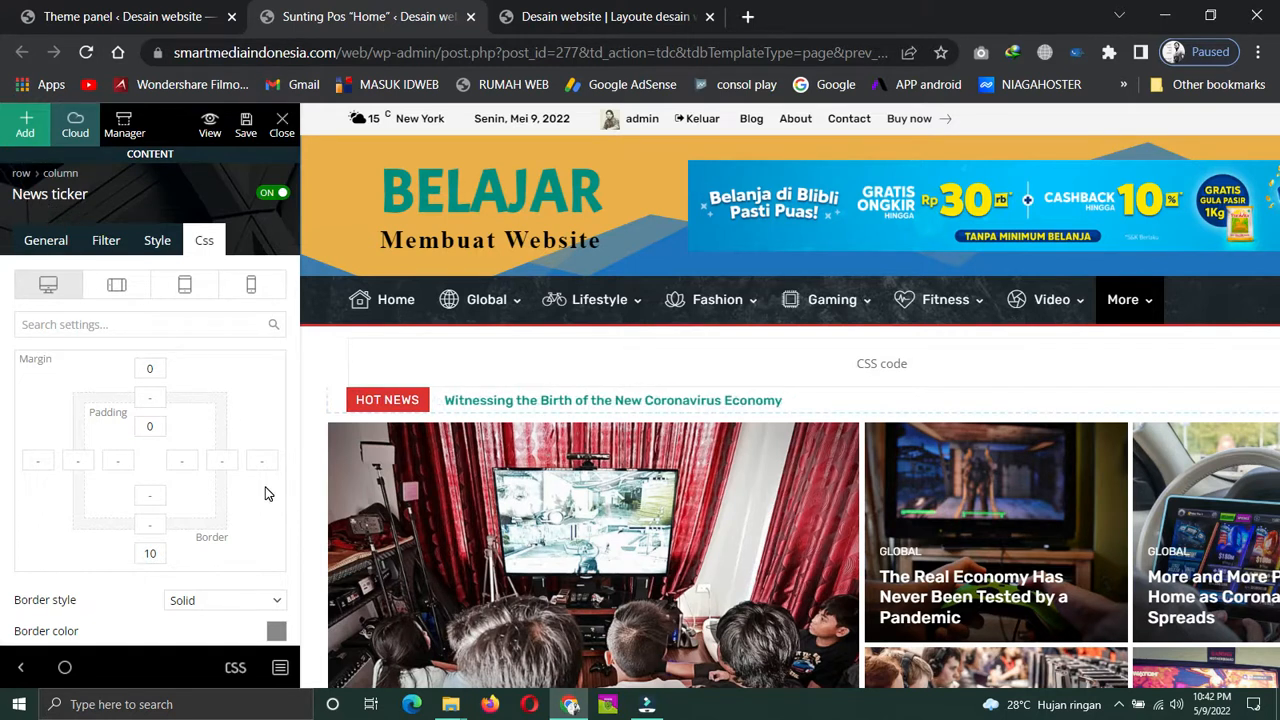
Give the news ticker the recently used orange background color and preview the ticker across the full page width
scroll(265, 493, "down", 5)
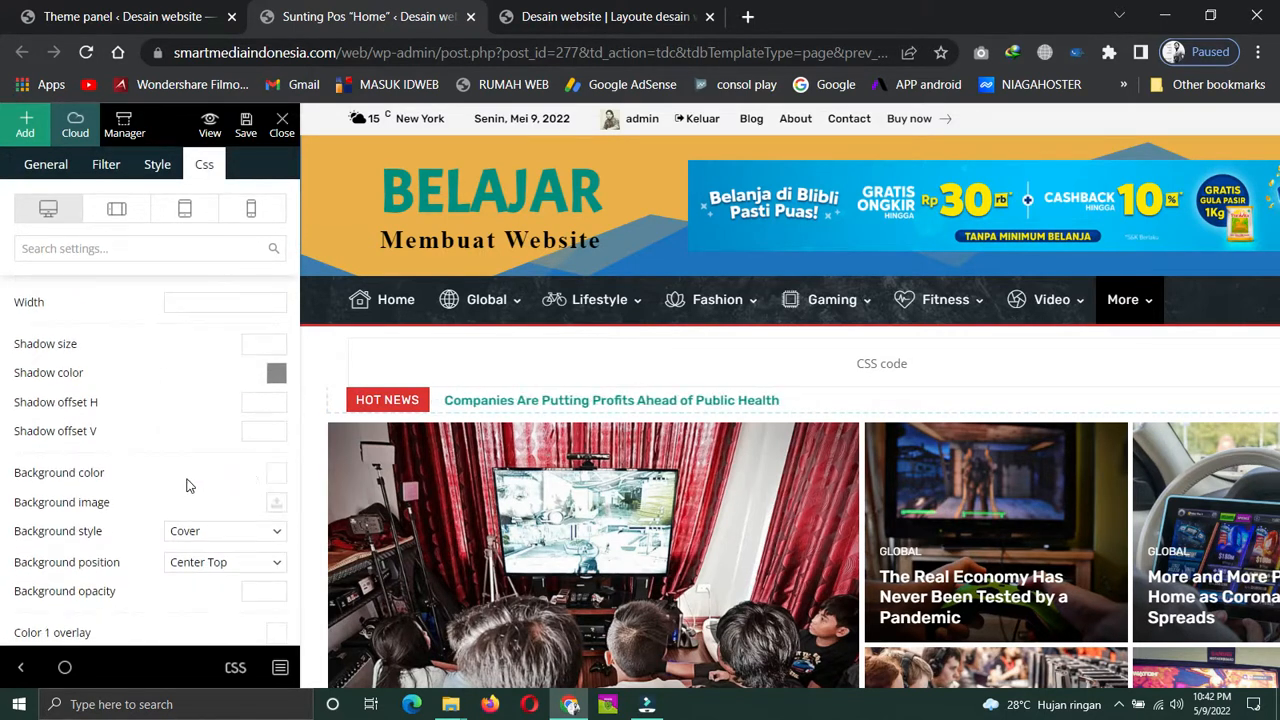
left_click(278, 483)
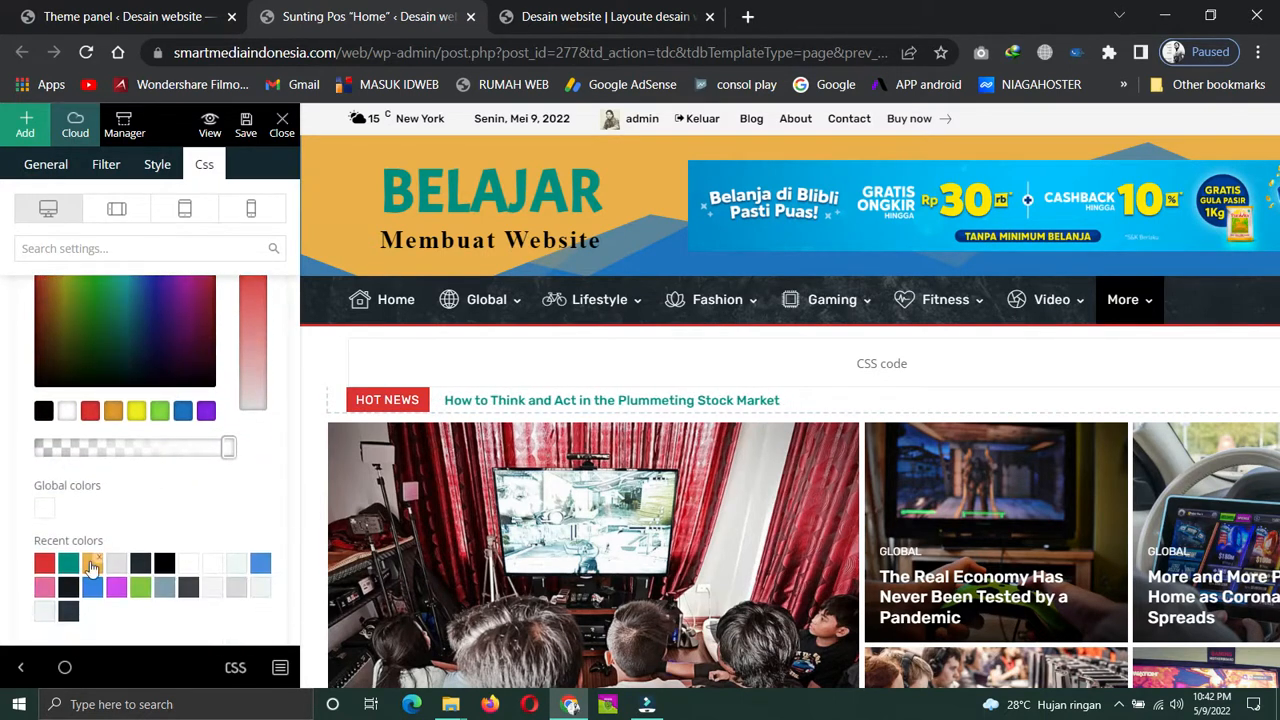
left_click(91, 566)
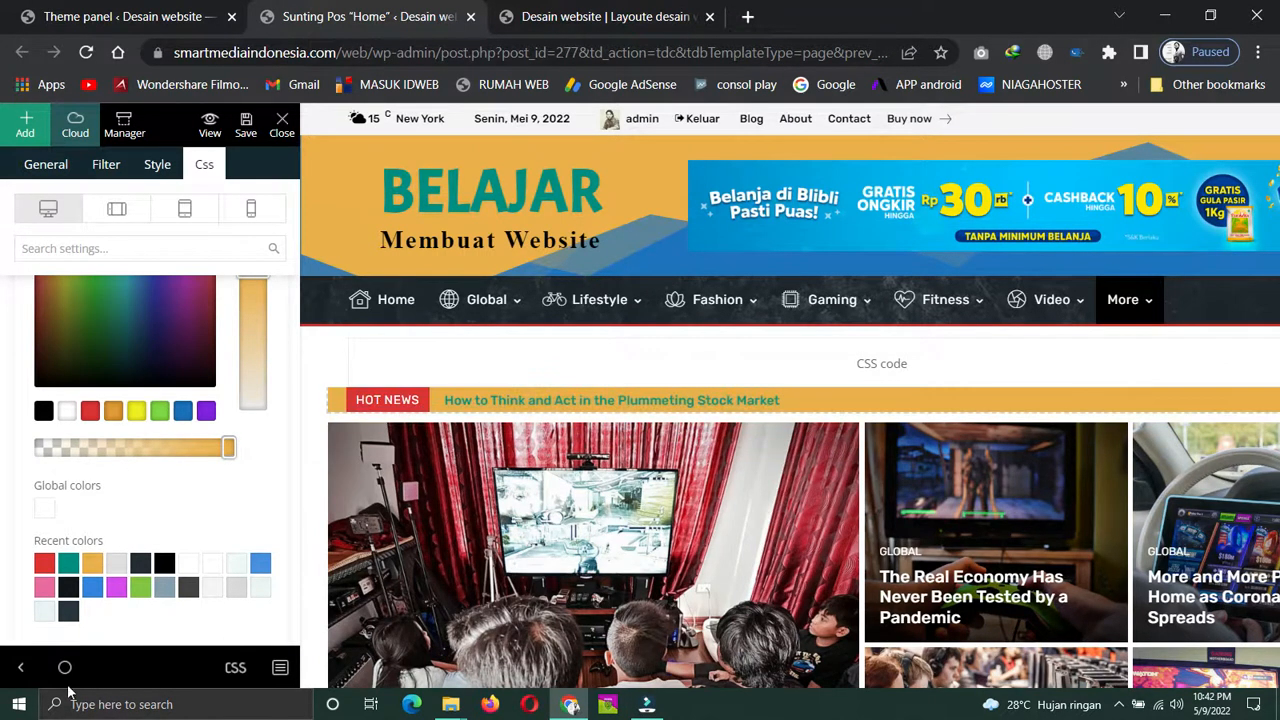
left_click(16, 675)
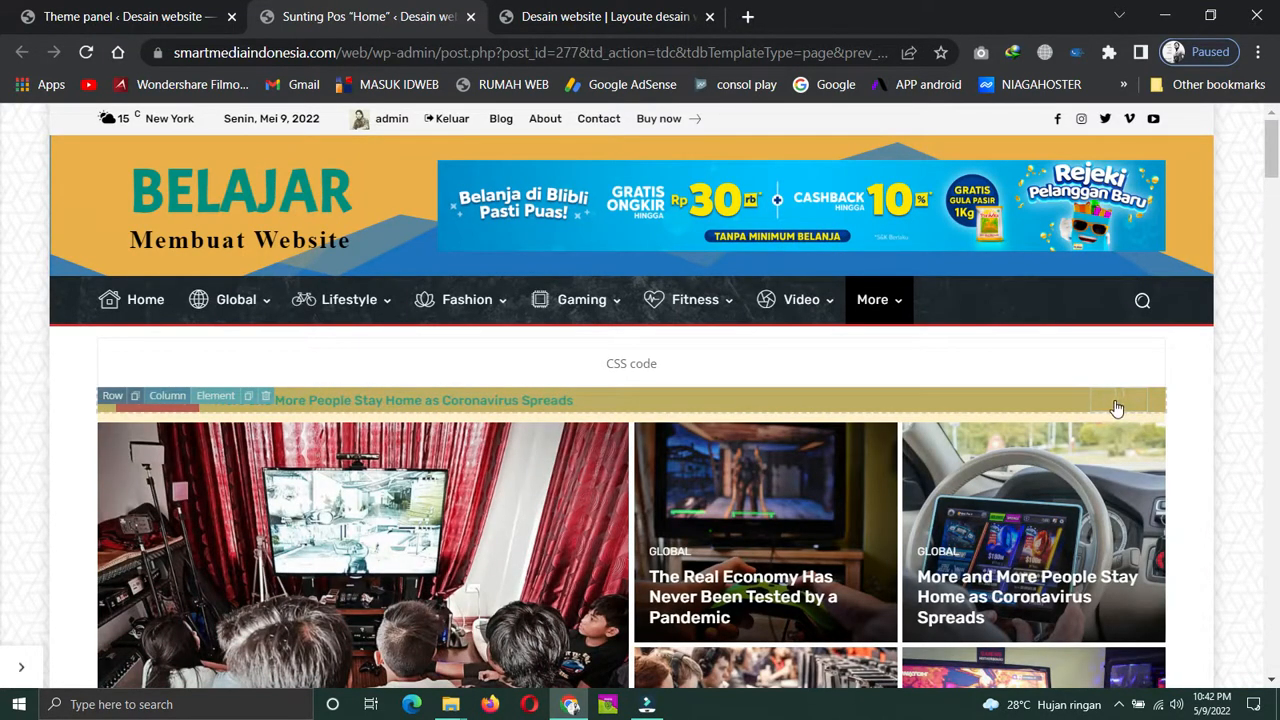
left_click(1134, 400)
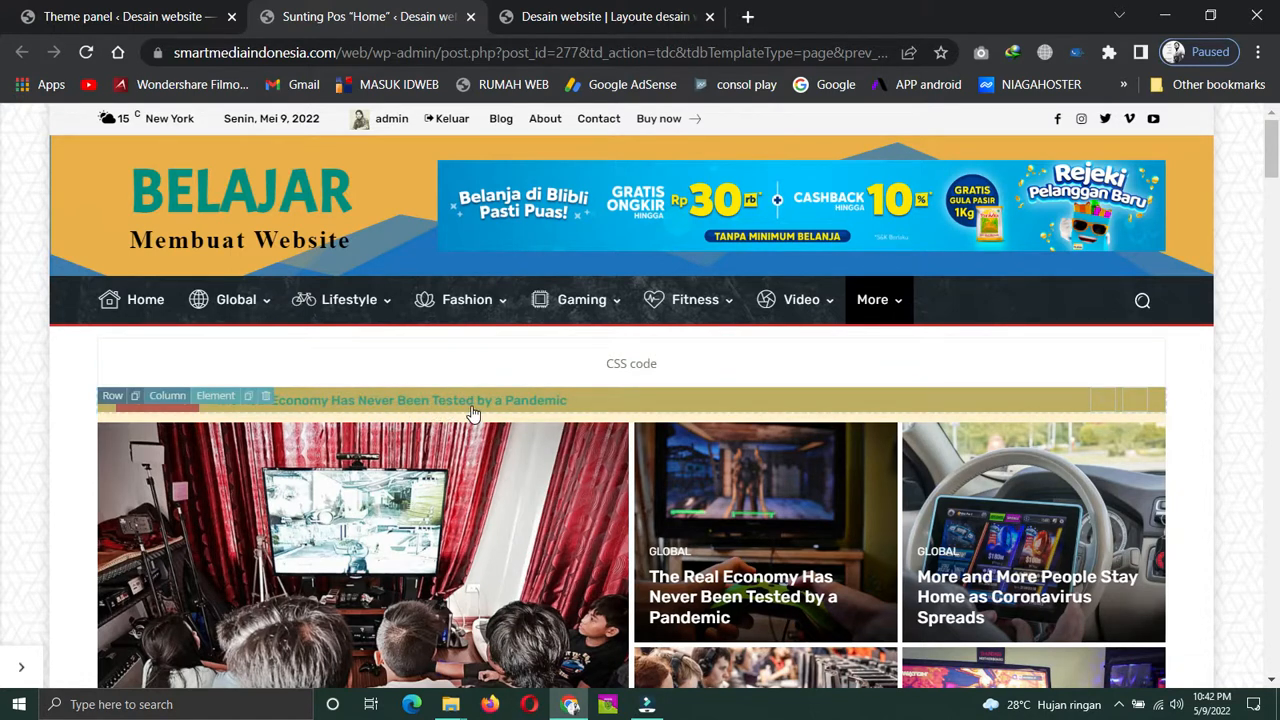
left_click(22, 670)
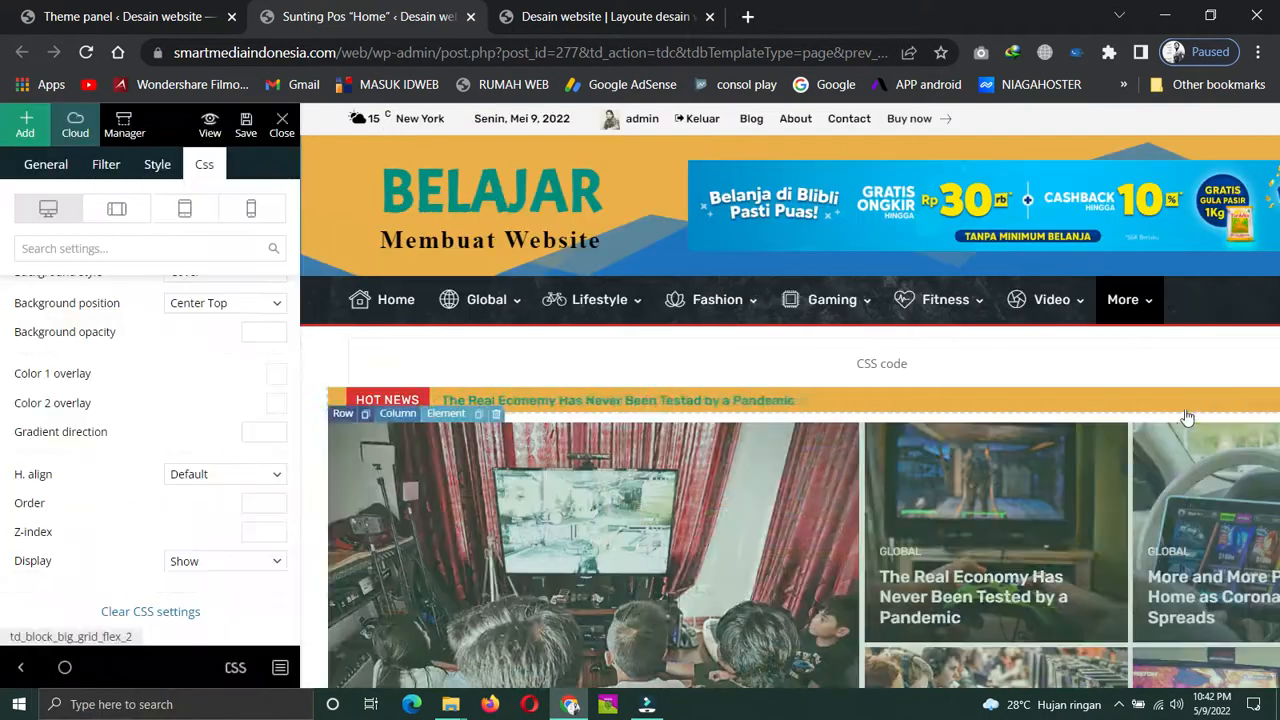
Set the news ticker's next/prev arrow color to white, #ffffff, and preview the arrows at full page width
left_click(150, 168)
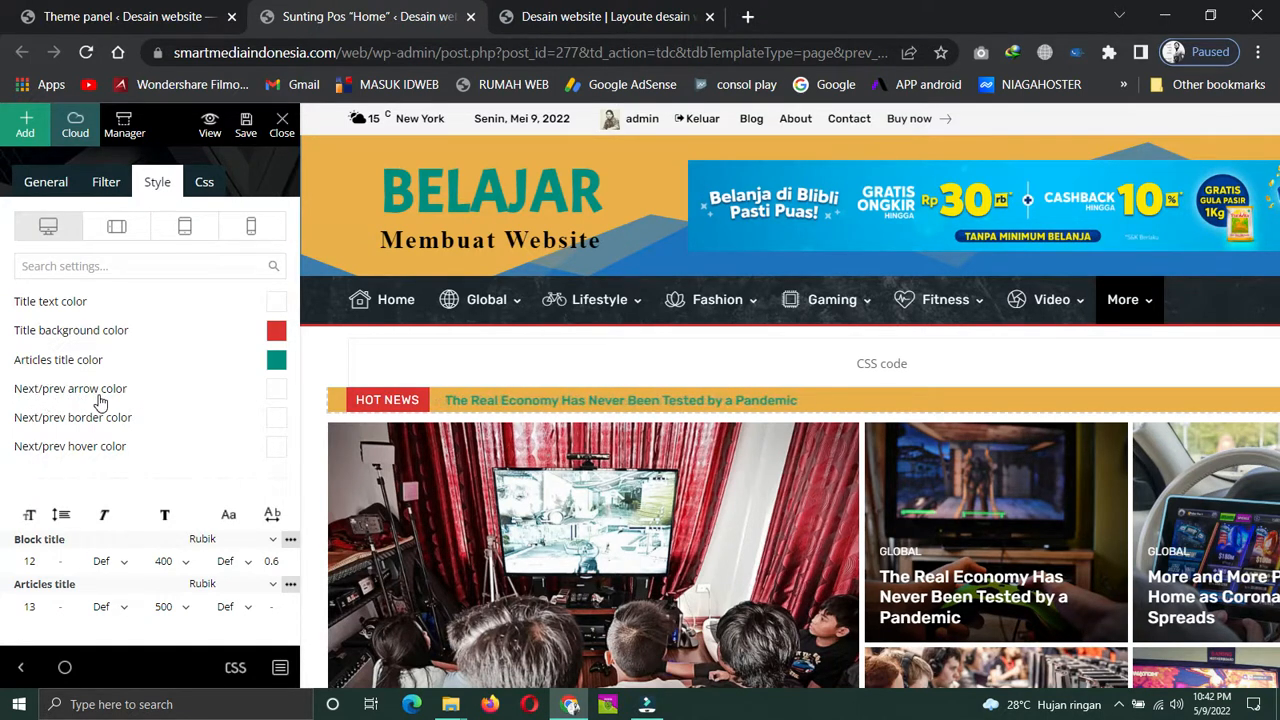
left_click(275, 392)
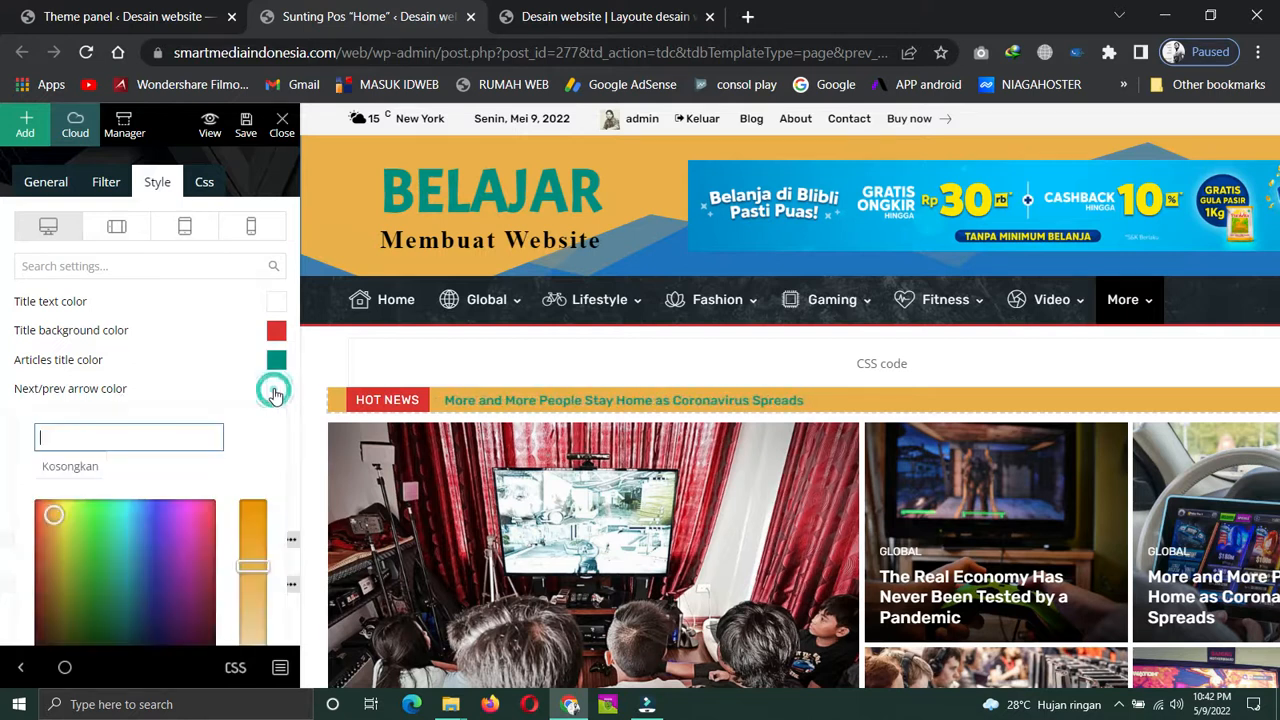
scroll(226, 402, "down", 2)
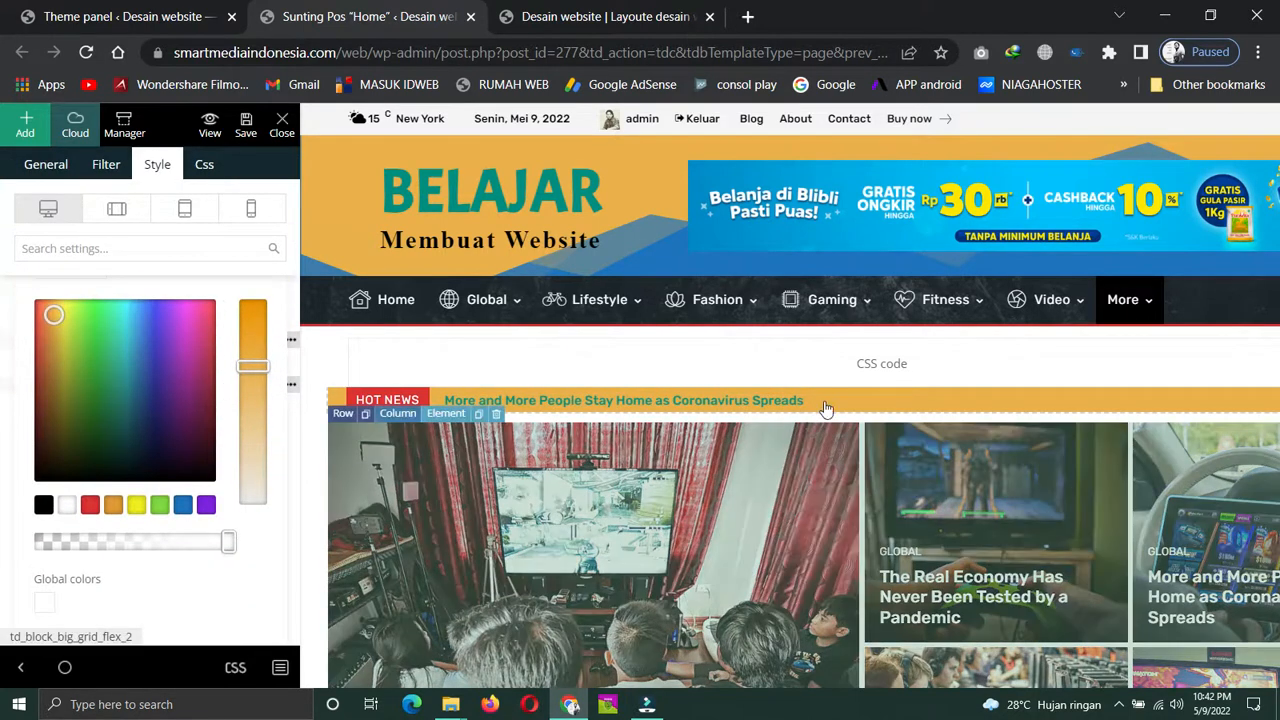
left_click(68, 507)
scroll(205, 430, "up", 2)
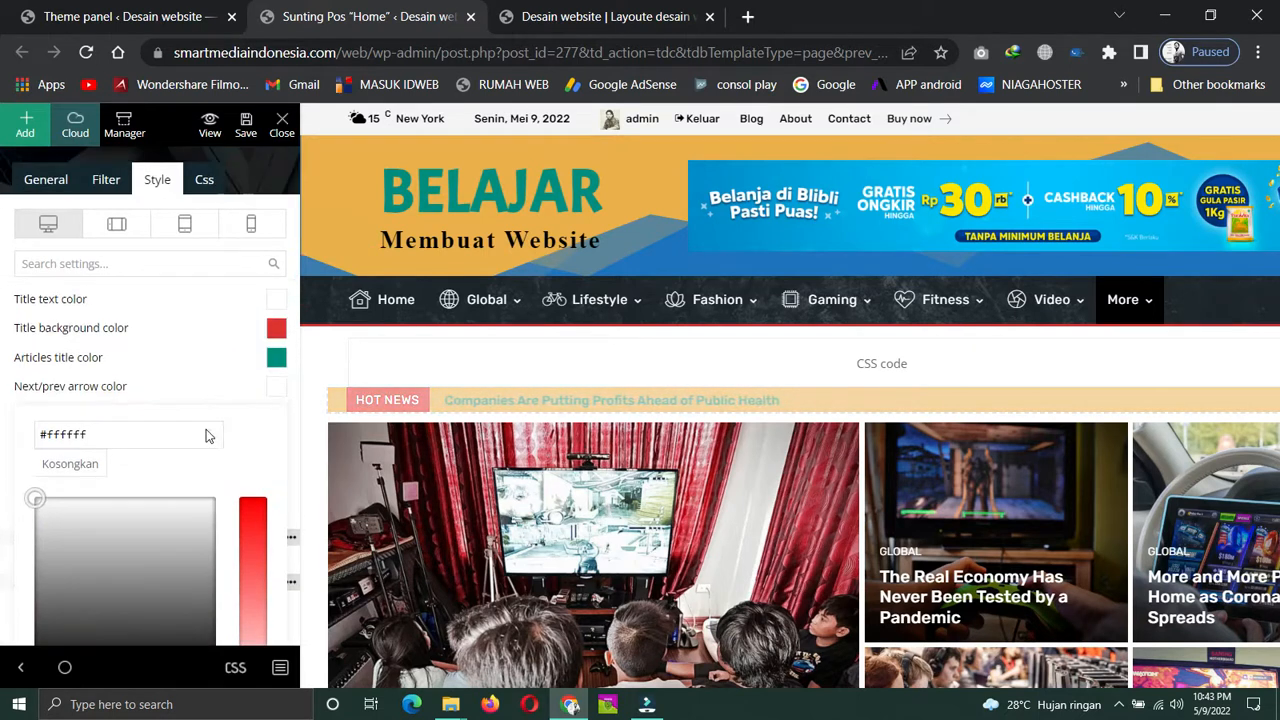
left_click(10, 540)
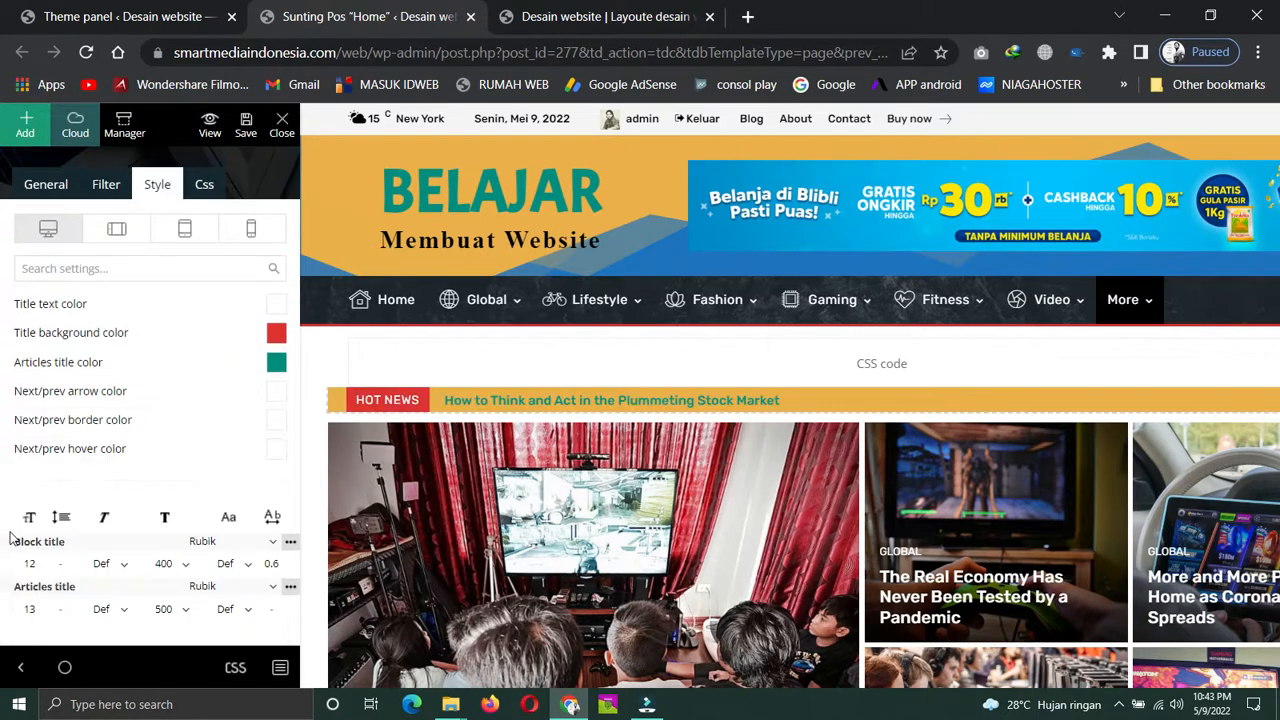
left_click(20, 667)
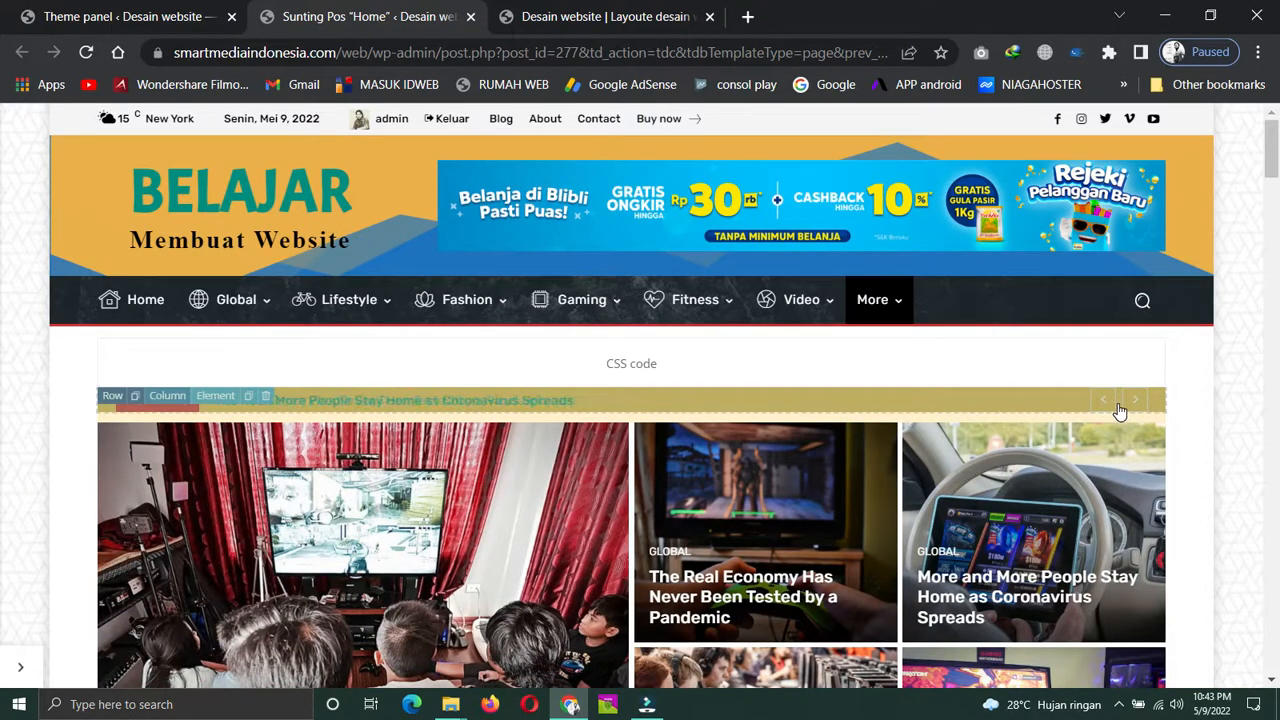
left_click(25, 667)
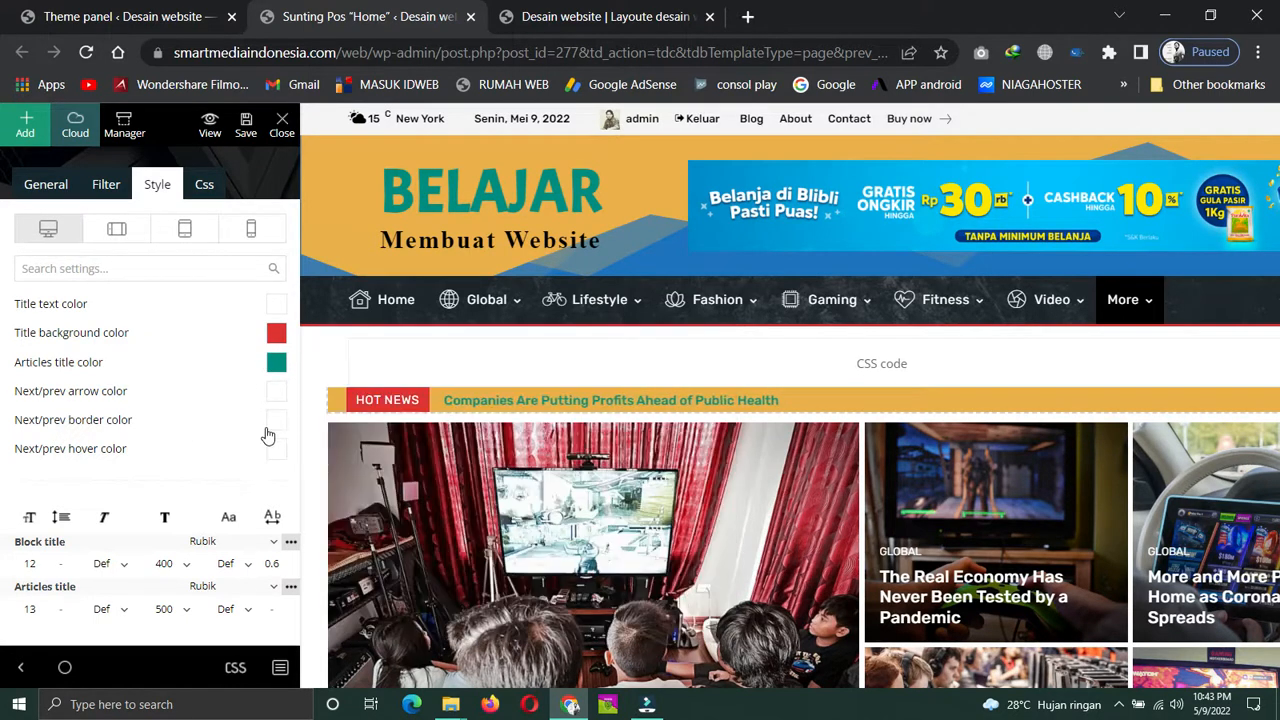
Give the news ticker's next/prev border the recently used orange color and preview the ticker at full page width
left_click(277, 427)
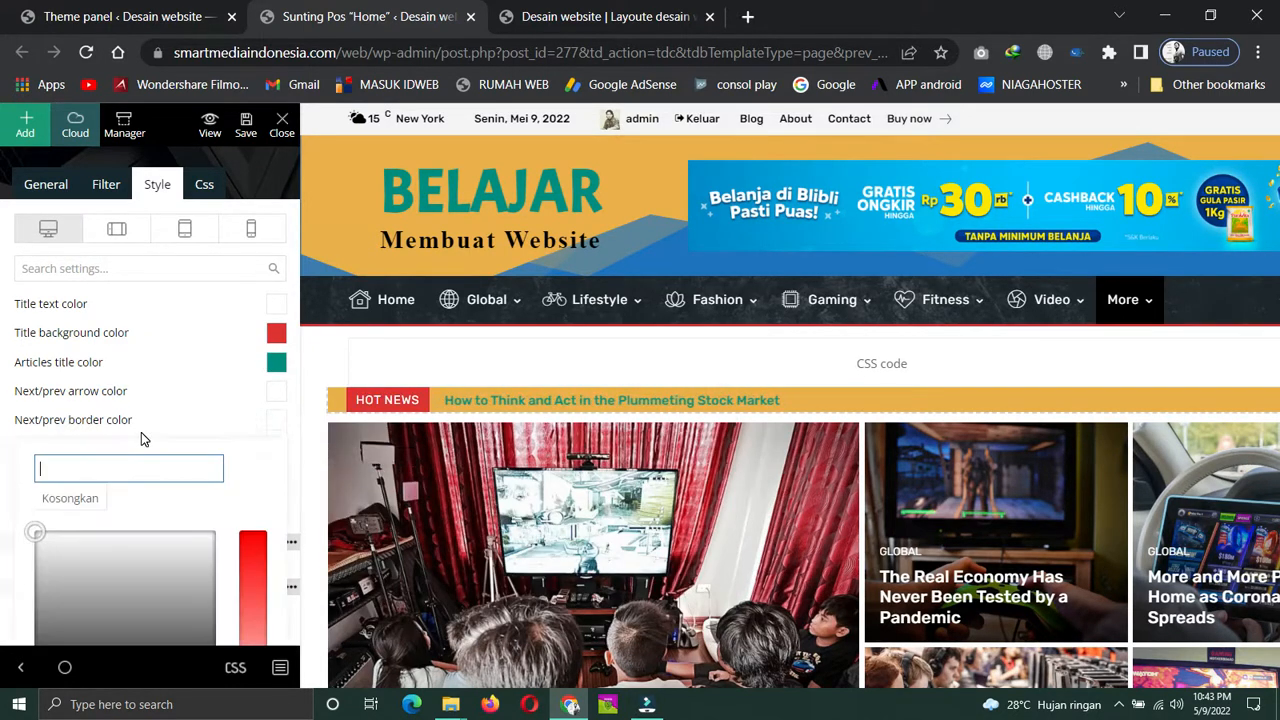
scroll(141, 432, "down", 3)
scroll(95, 566, "down", 1)
left_click(66, 570)
scroll(230, 492, "up", 3)
left_click(224, 449)
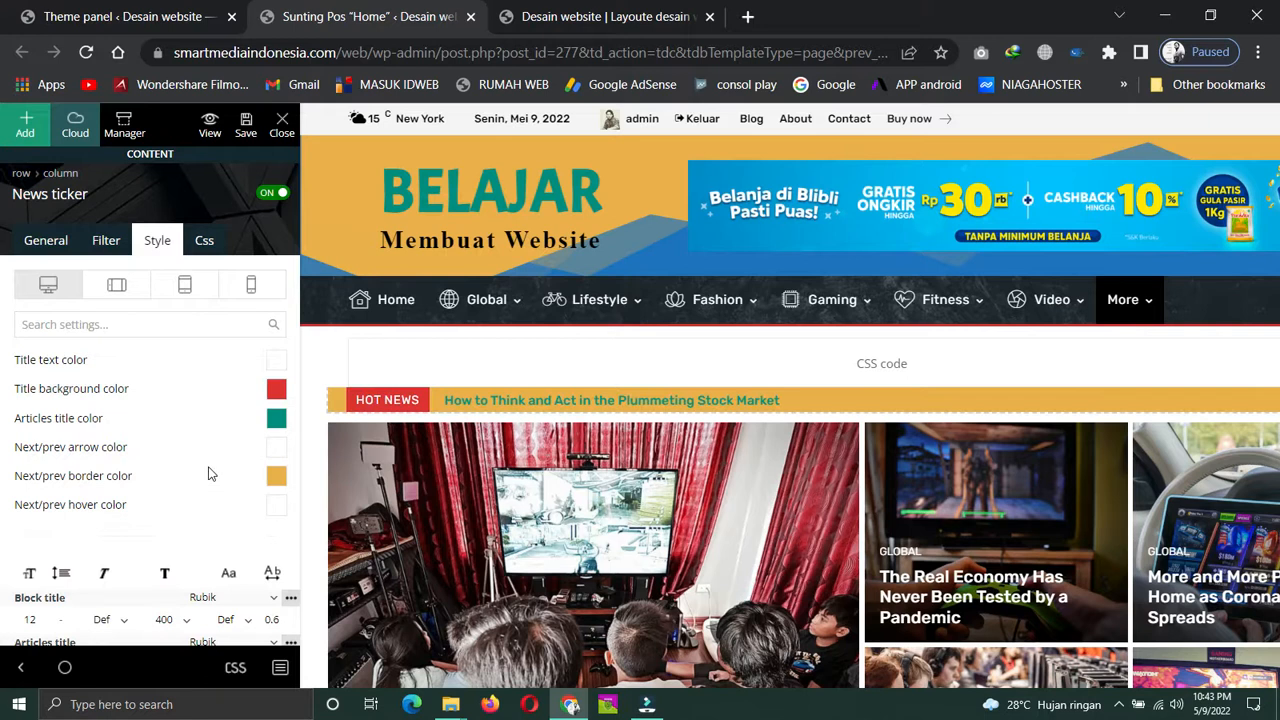
left_click(22, 677)
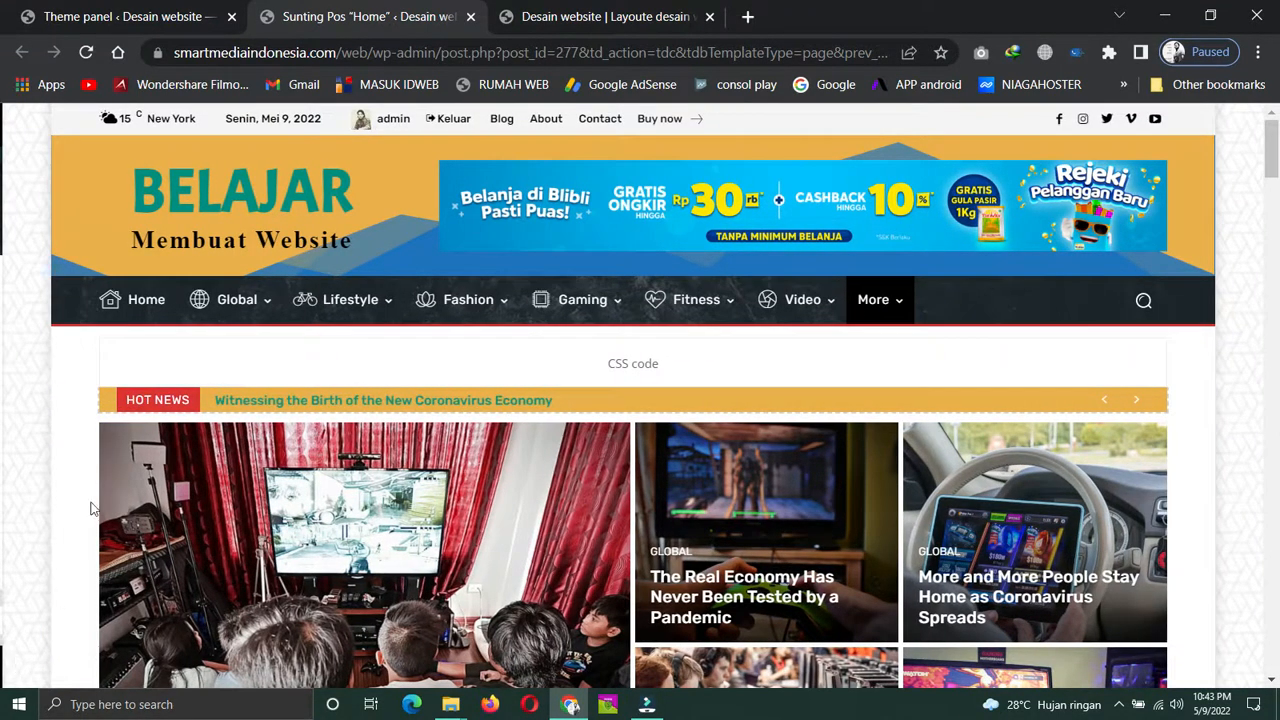
left_click(148, 412)
Save the page, then reload the live homepage and check the news ticker and the sections below it
left_click(246, 128)
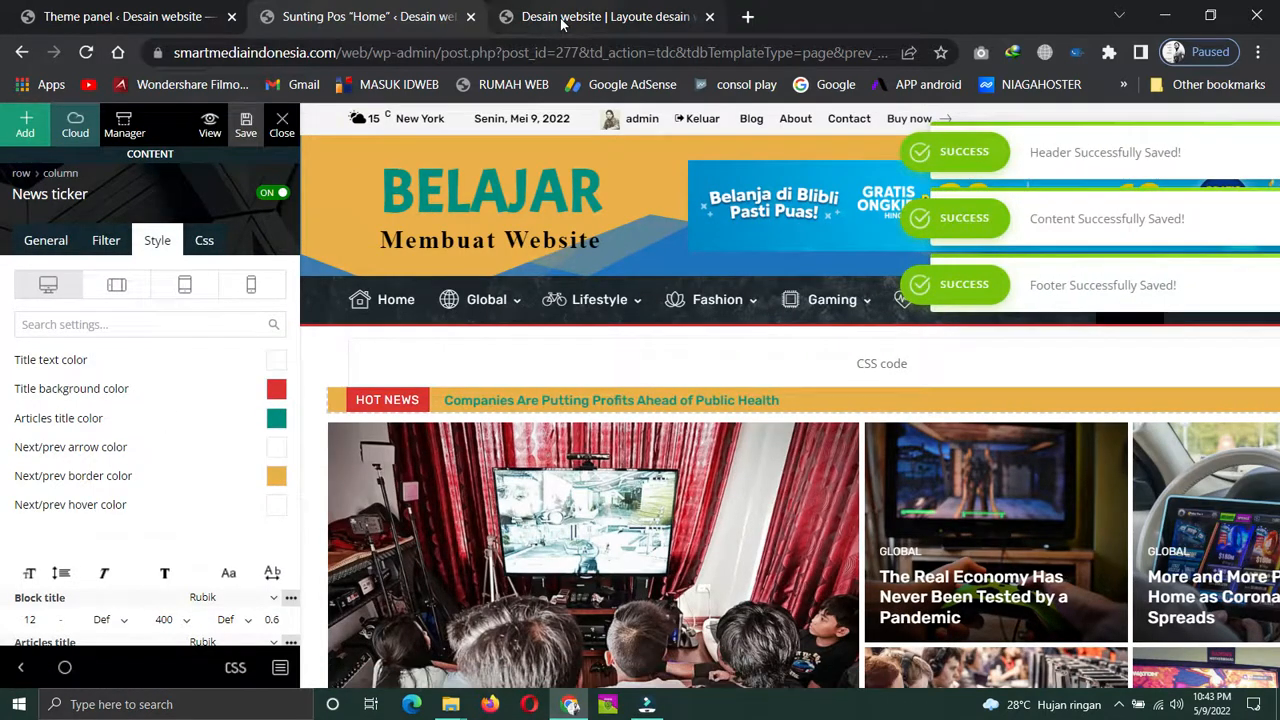
left_click(562, 18)
left_click(87, 52)
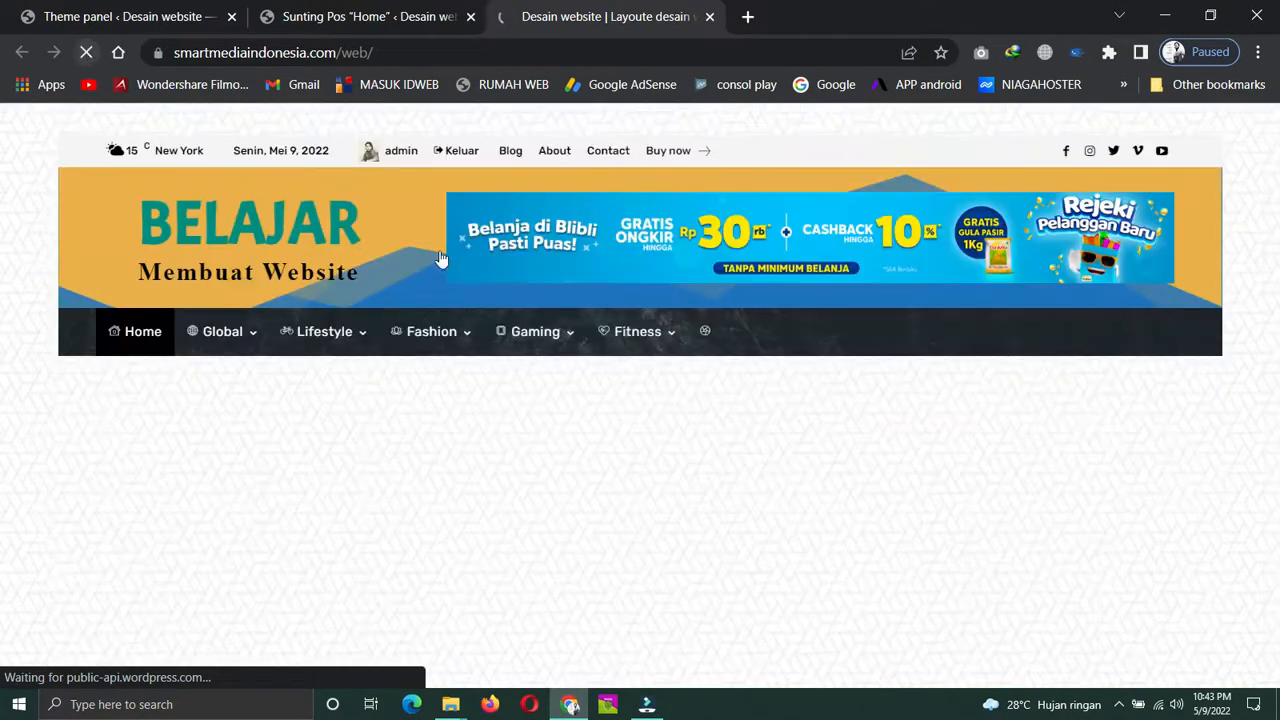
scroll(590, 478, "up", 2)
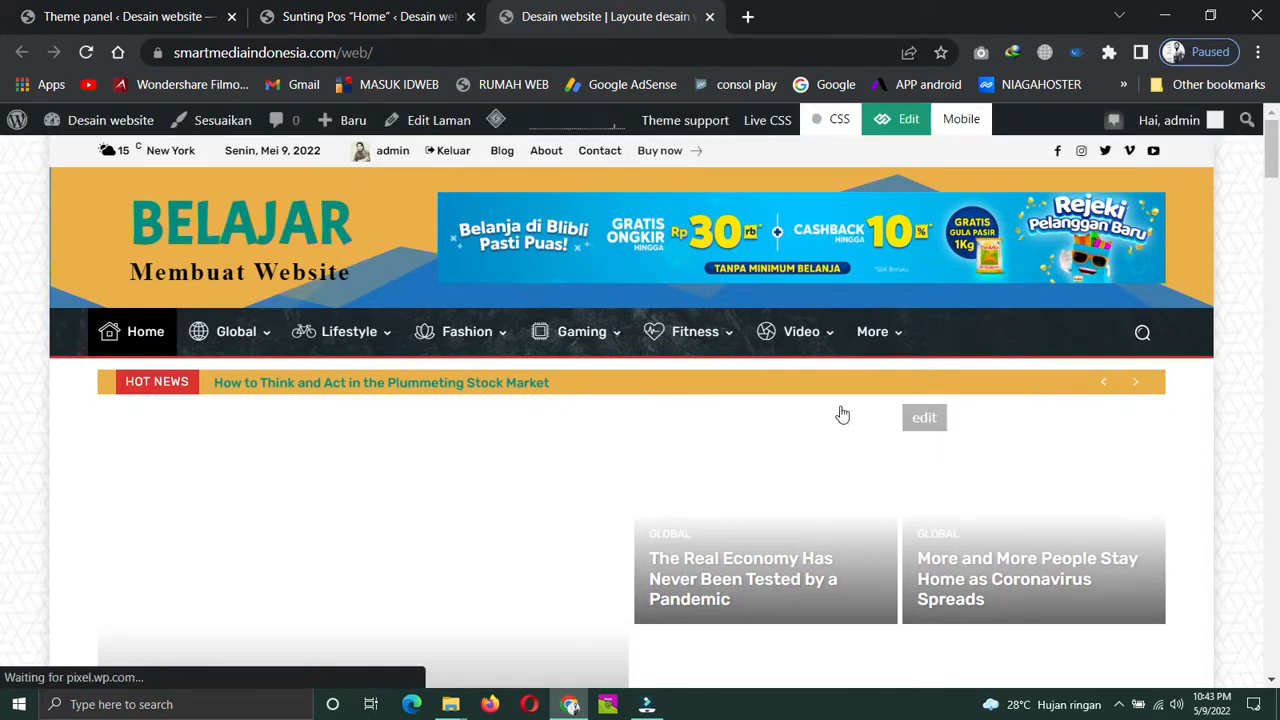
scroll(509, 533, "down", 5)
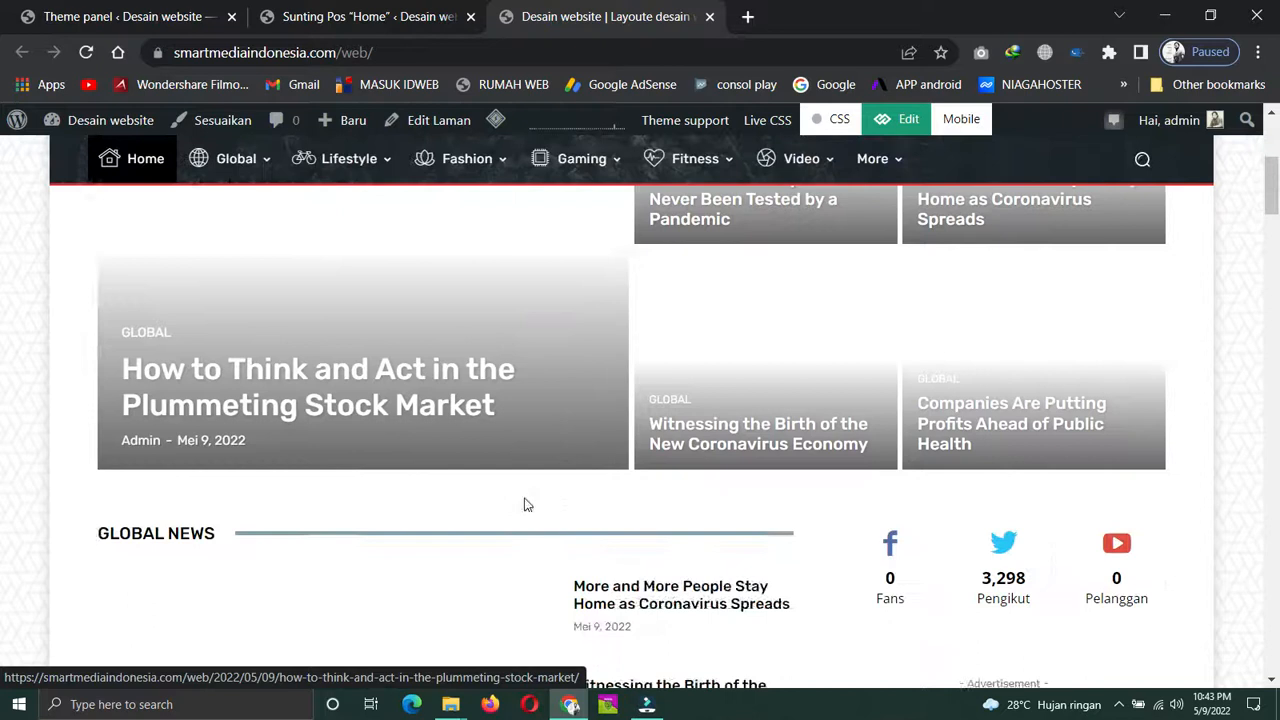
scroll(527, 504, "up", 5)
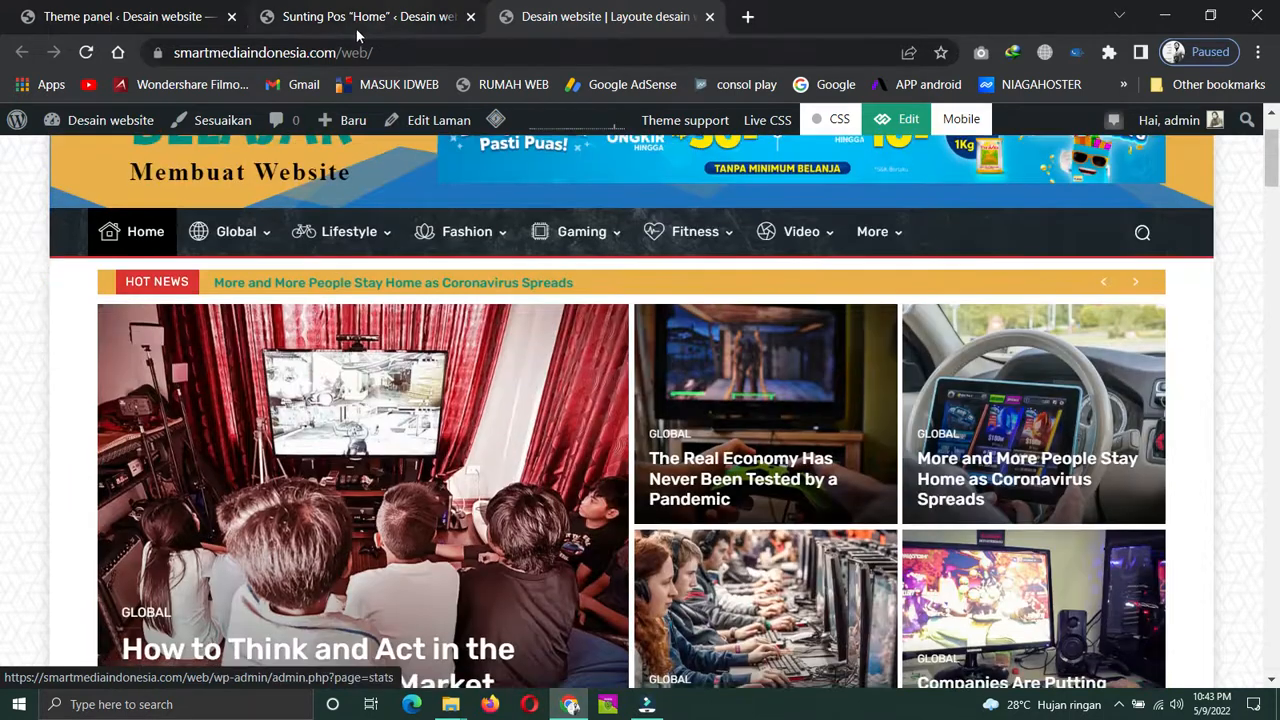
Select the featured posts grid below the news ticker and compare it with its appearance on the live homepage
left_click(338, 17)
scroll(790, 557, "down", 2)
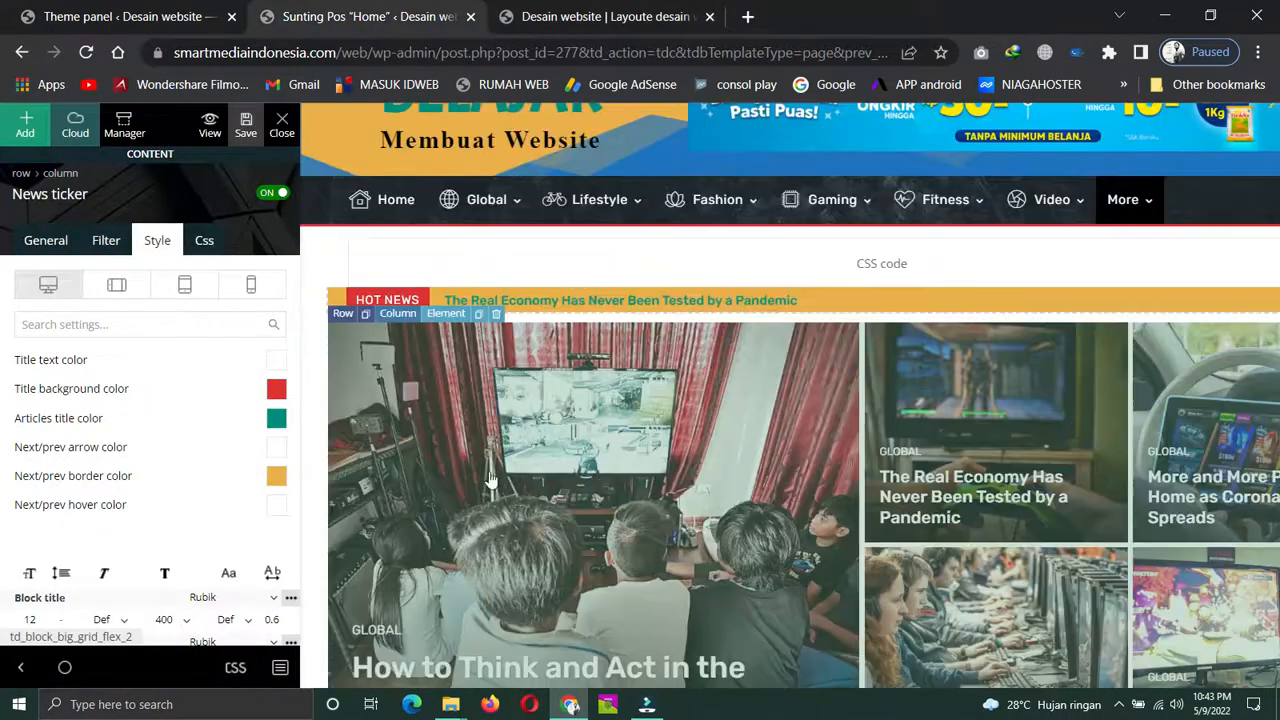
left_click(535, 410)
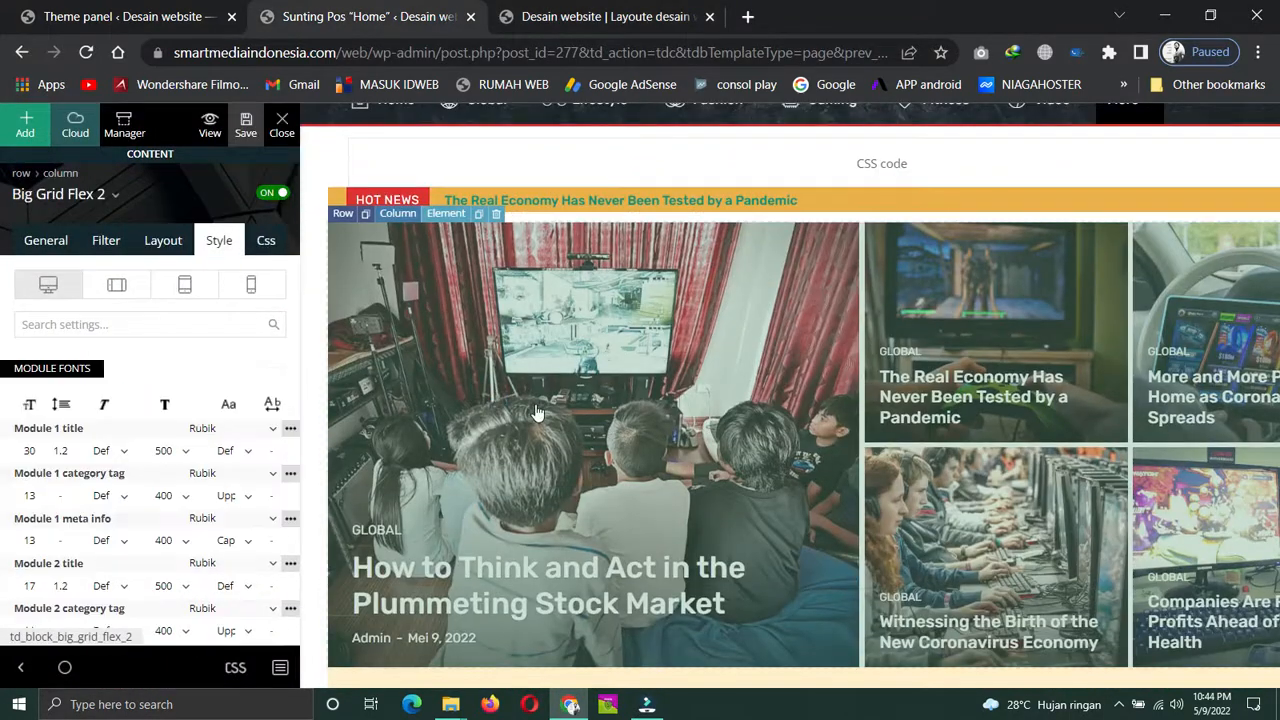
scroll(537, 408, "down", 2)
scroll(537, 408, "up", 4)
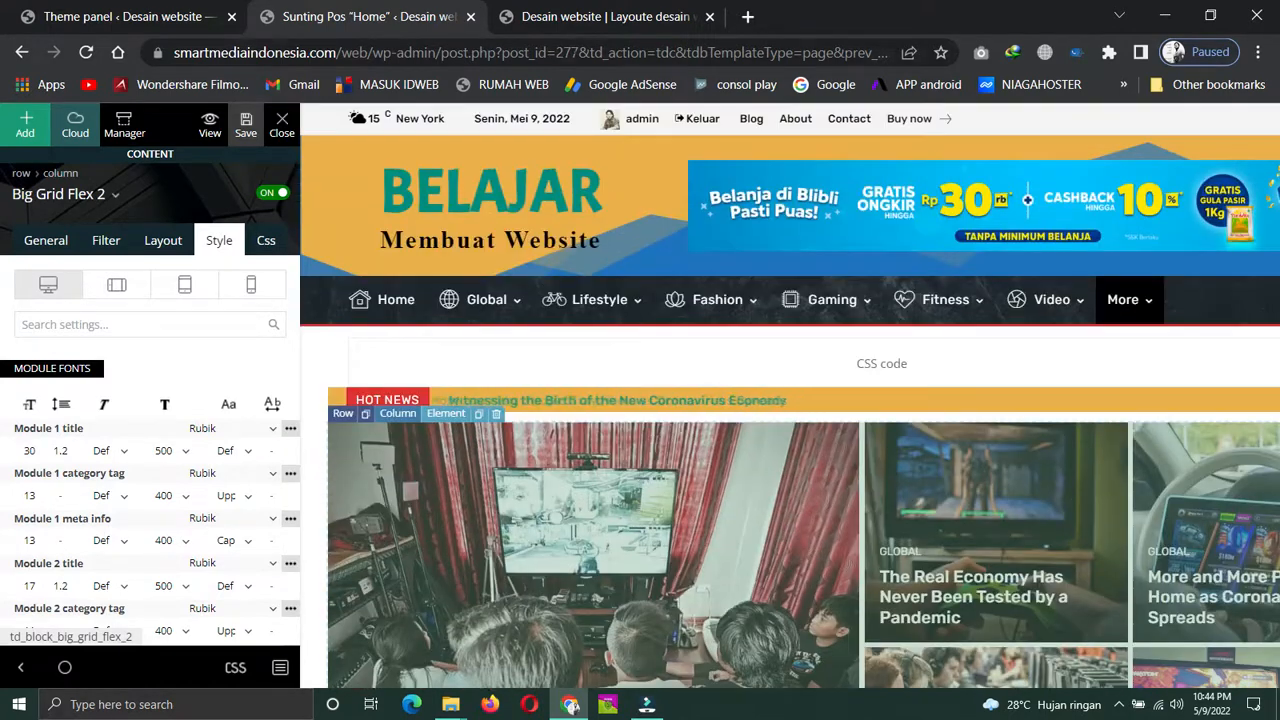
left_click(594, 16)
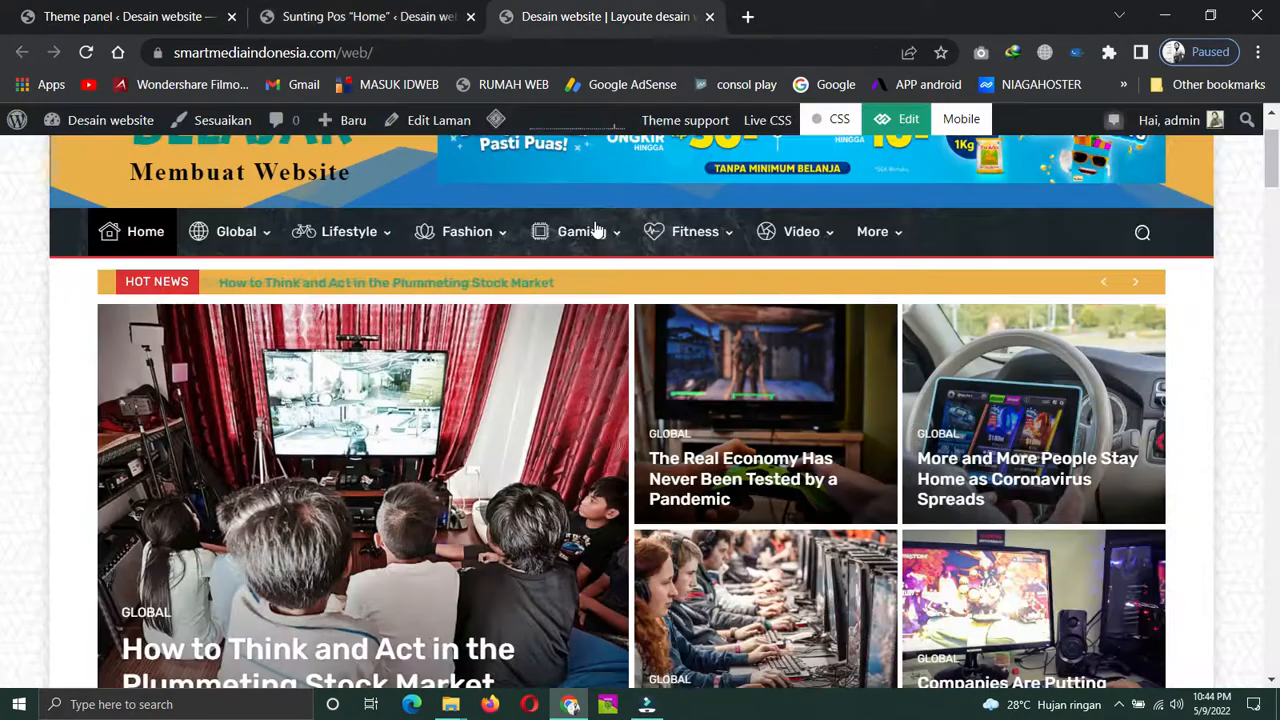
scroll(625, 467, "down", 1)
scroll(625, 467, "down", 2)
scroll(626, 463, "up", 3)
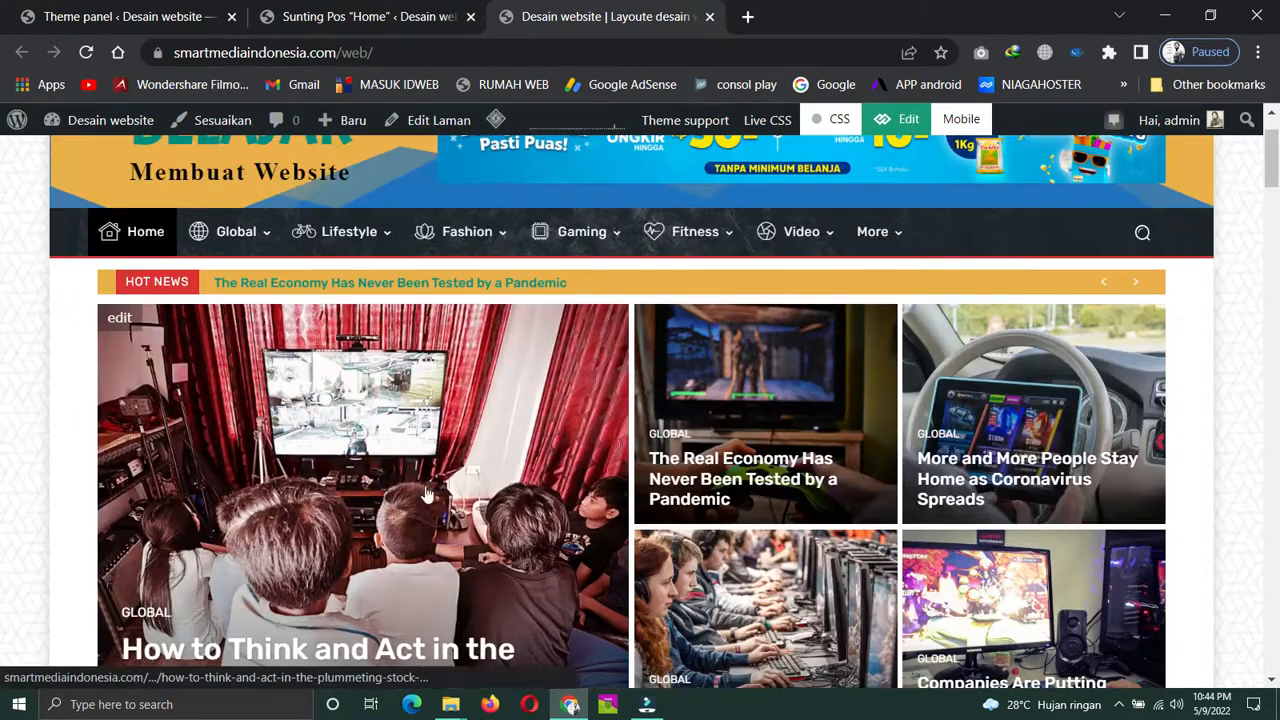
scroll(952, 580, "down", 1)
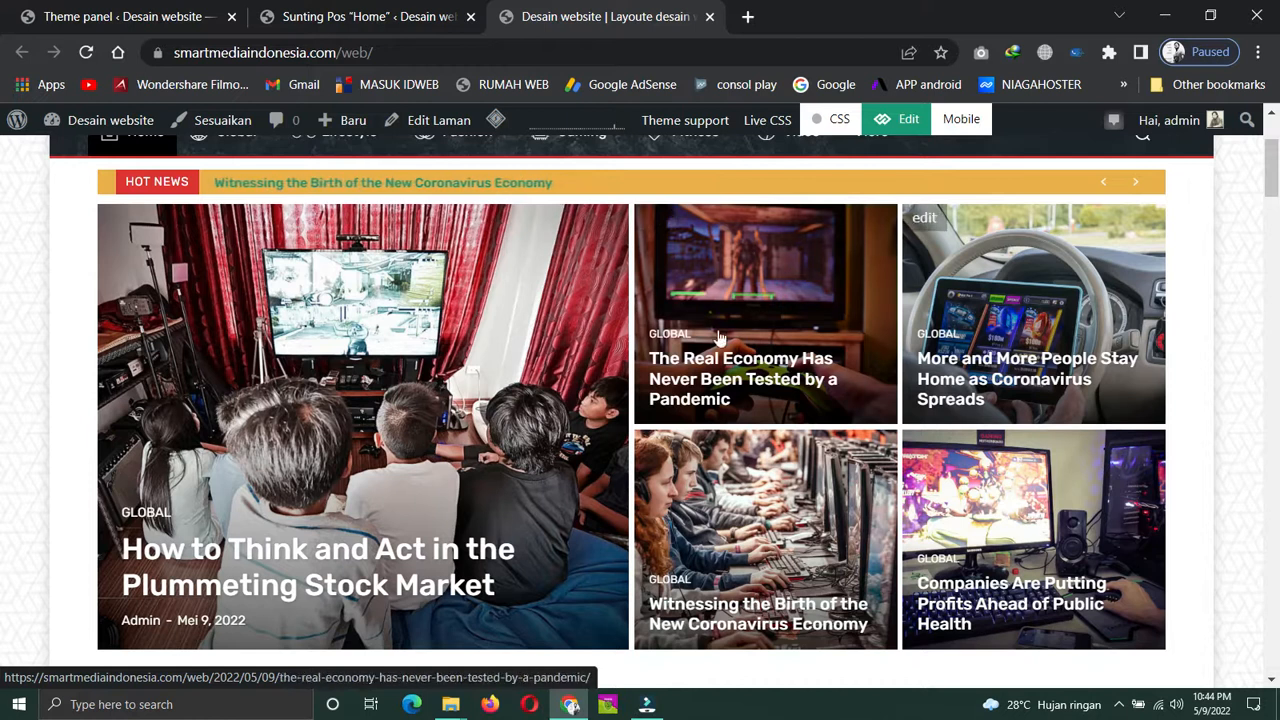
Switch the featured posts block below the news ticker from Big Grid Flex 2 to Big Grid Flex 3
left_click(348, 25)
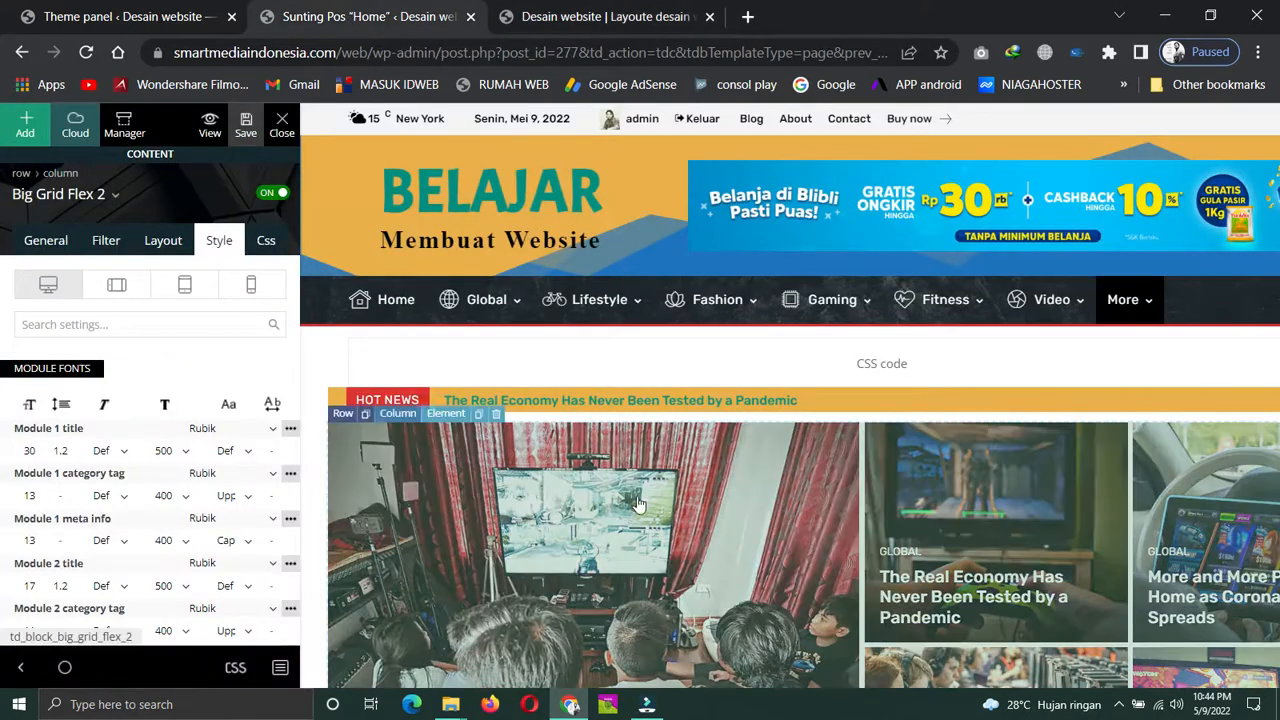
scroll(655, 440, "down", 1)
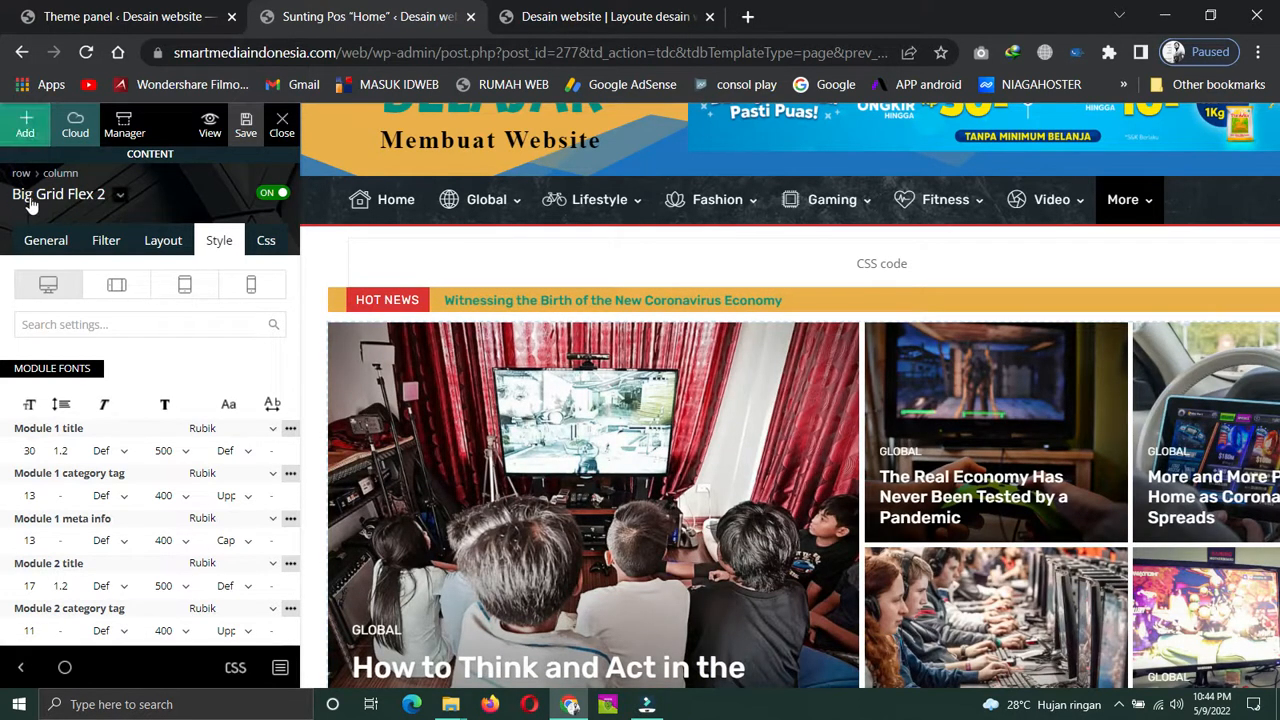
left_click(121, 196)
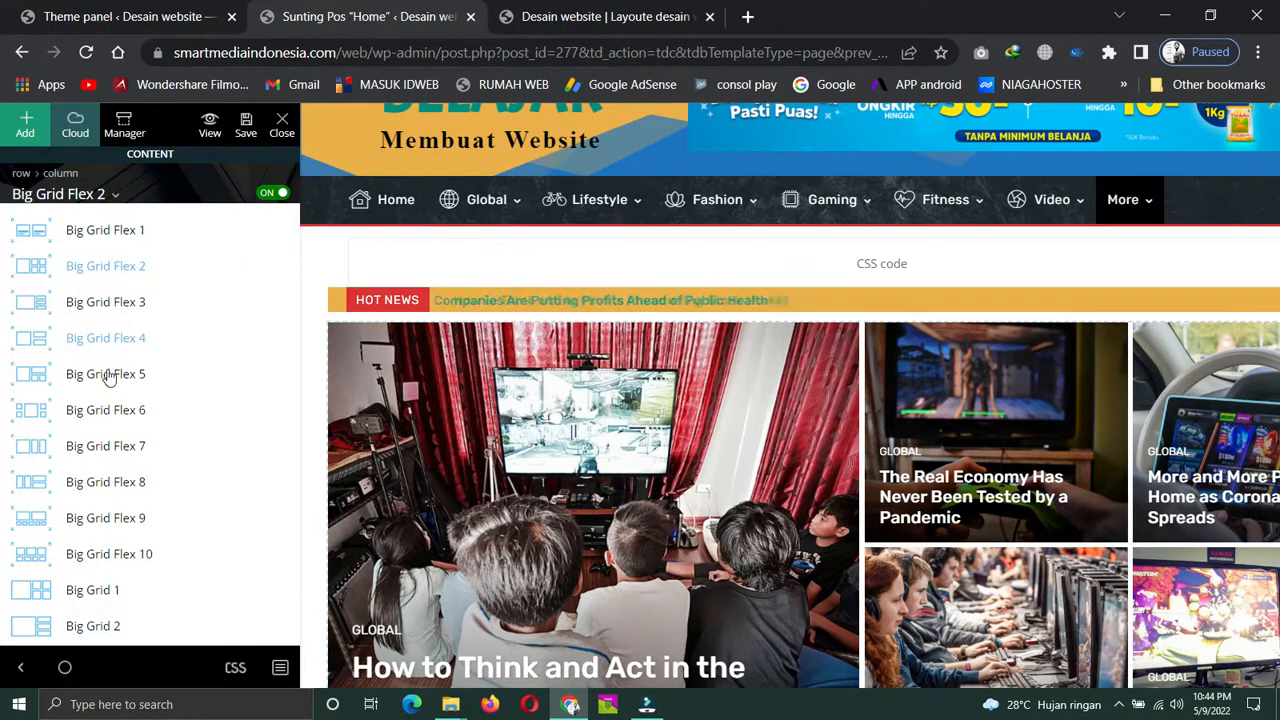
left_click(34, 305)
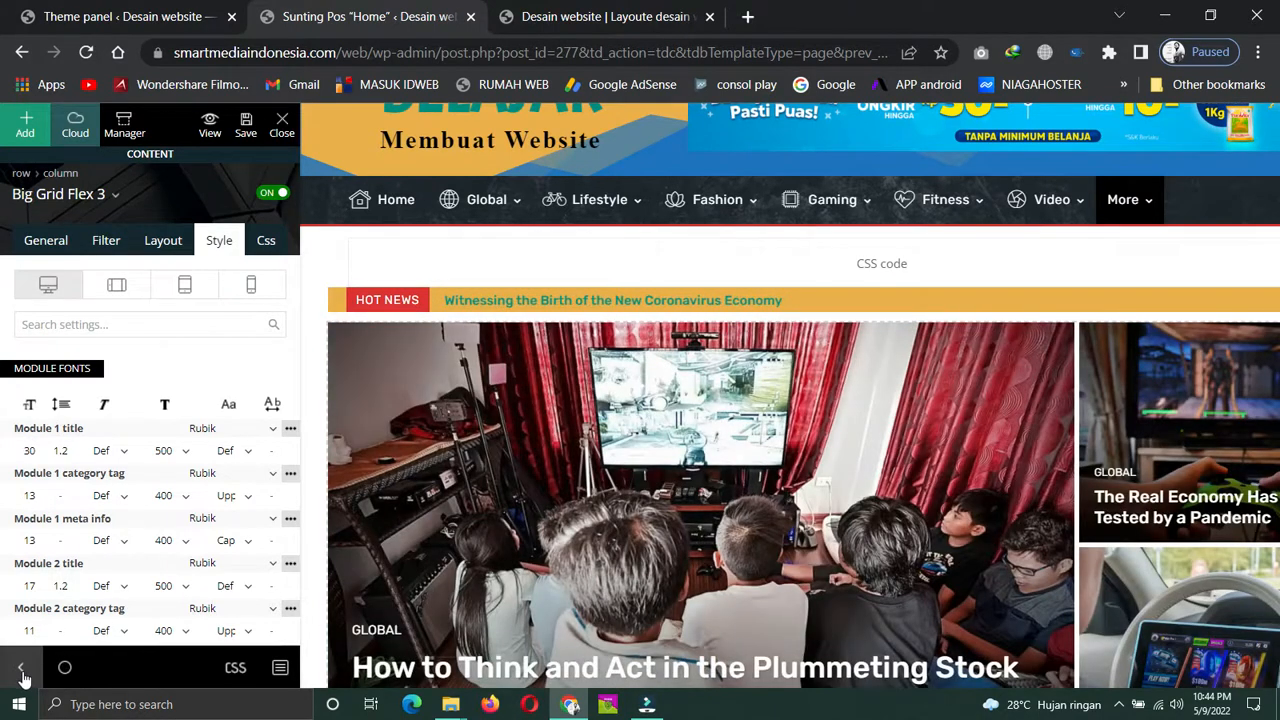
Preview the changed featured posts grid at full page width and examine how its posts are arranged
left_click(22, 672)
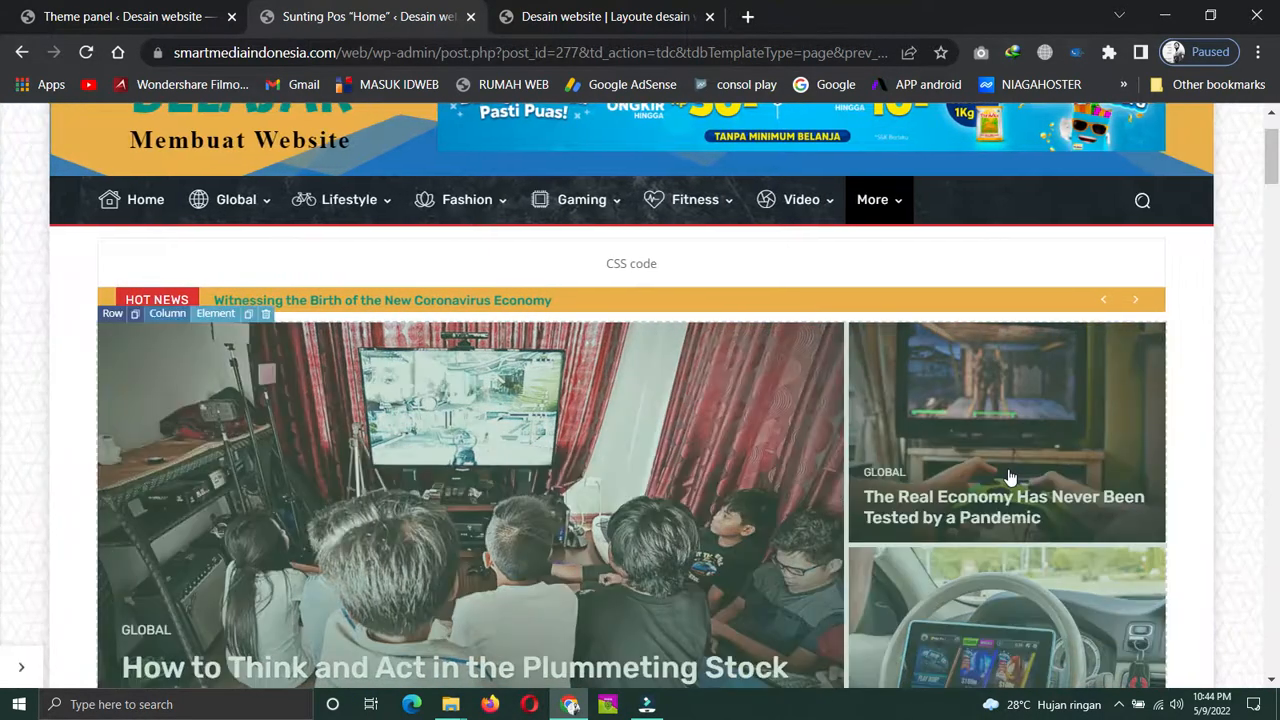
scroll(1008, 480, "down", 3)
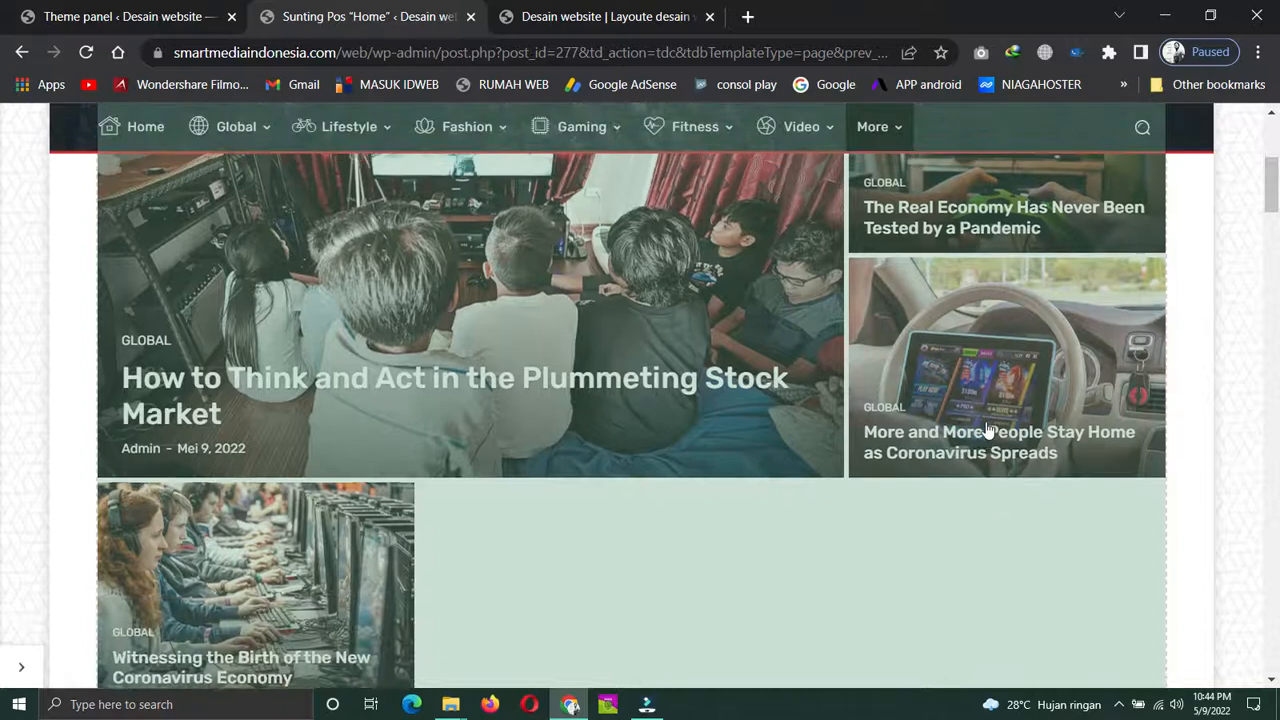
scroll(987, 428, "up", 2)
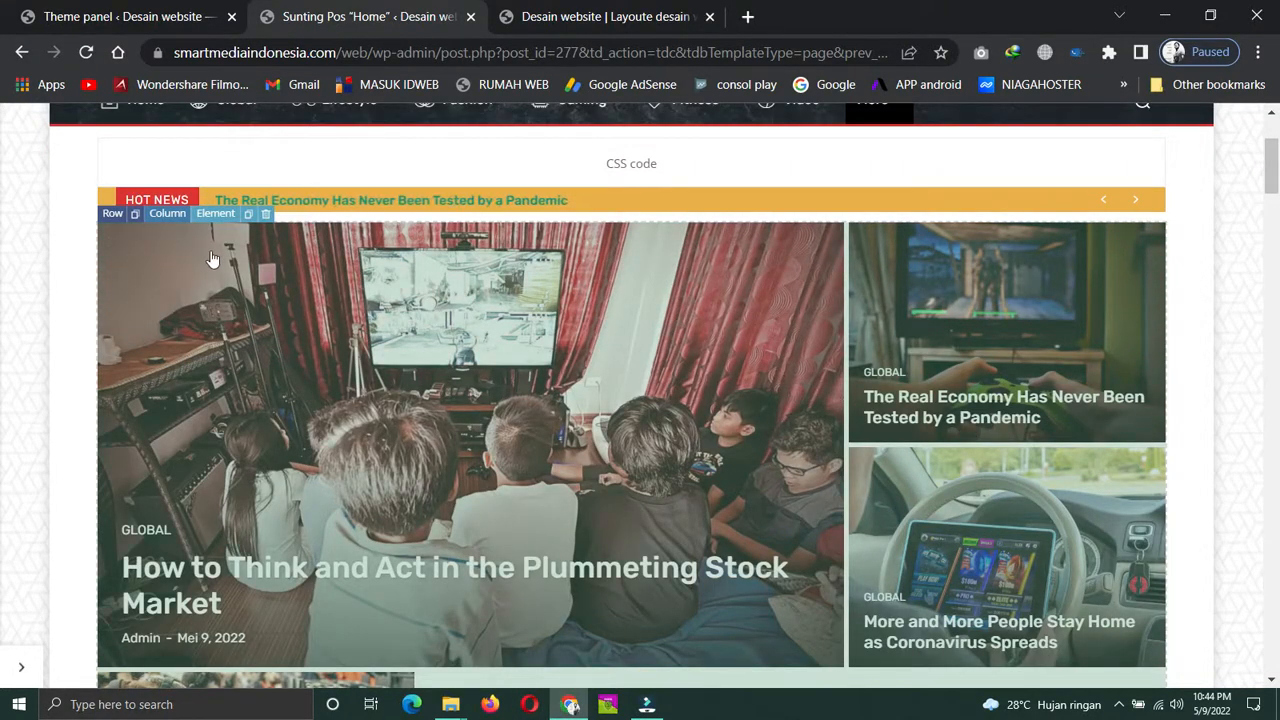
scroll(500, 432, "down", 3)
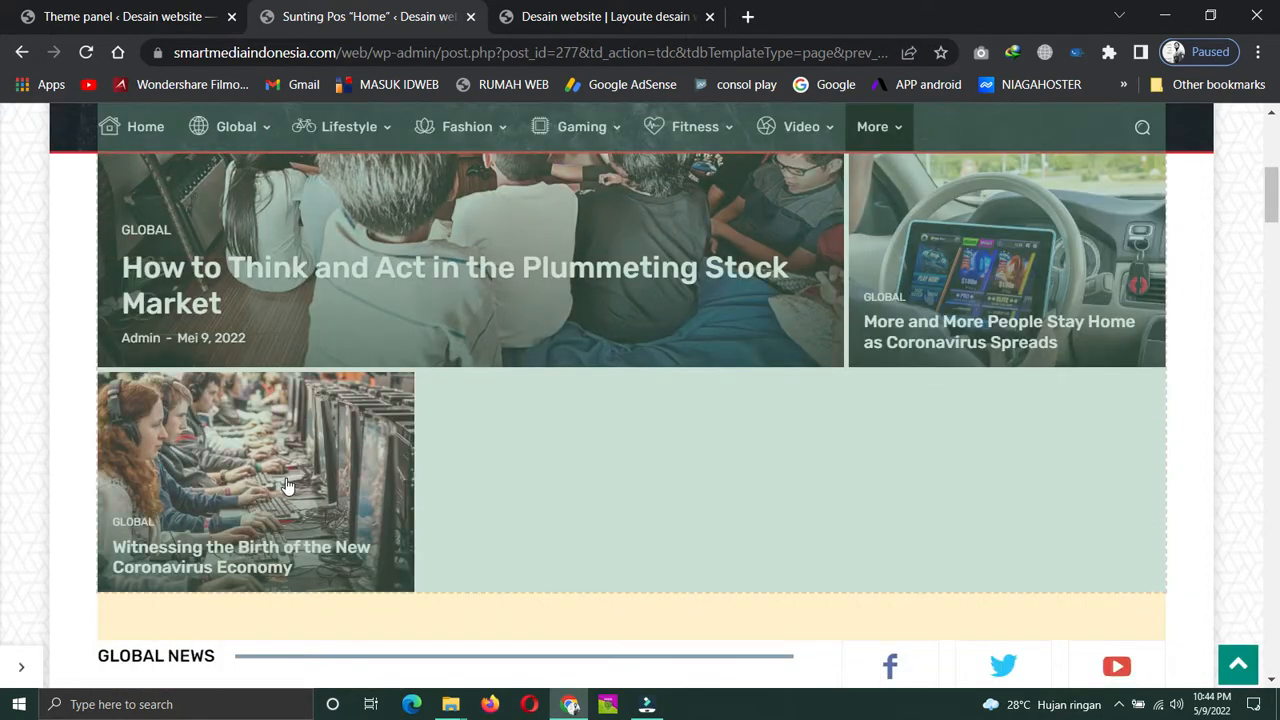
scroll(1010, 305, "up", 3)
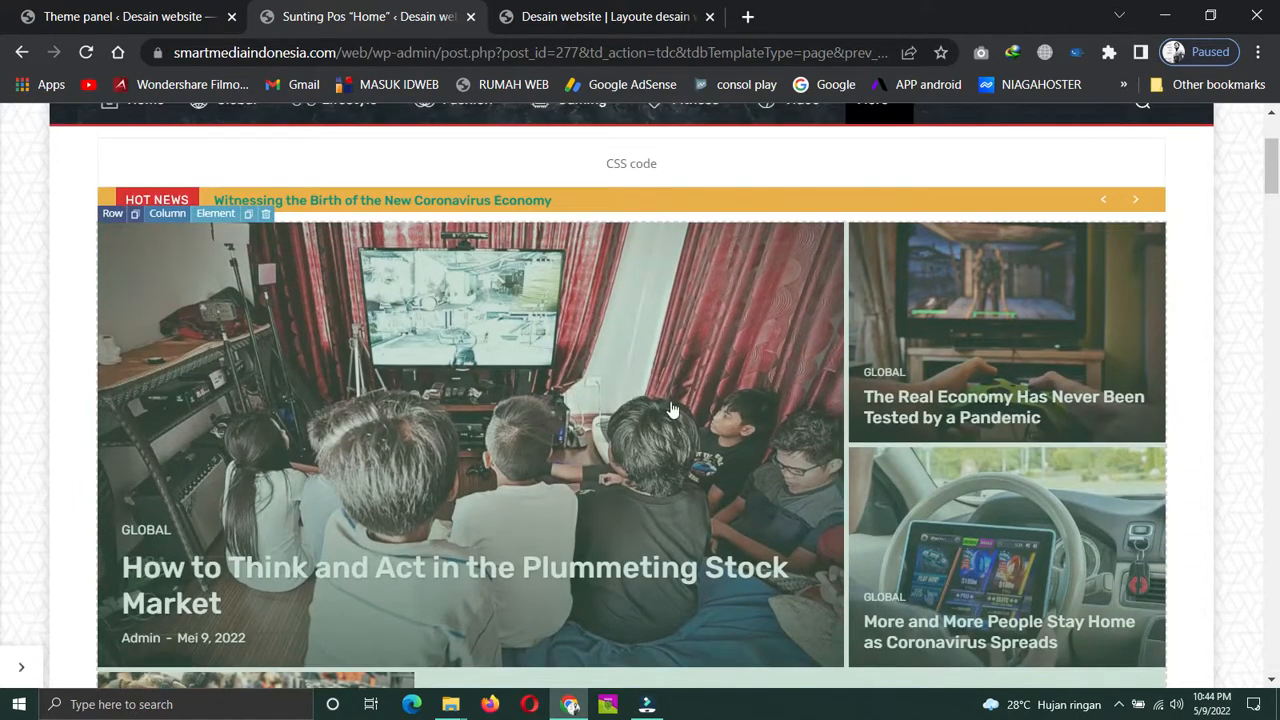
scroll(300, 450, "down", 4)
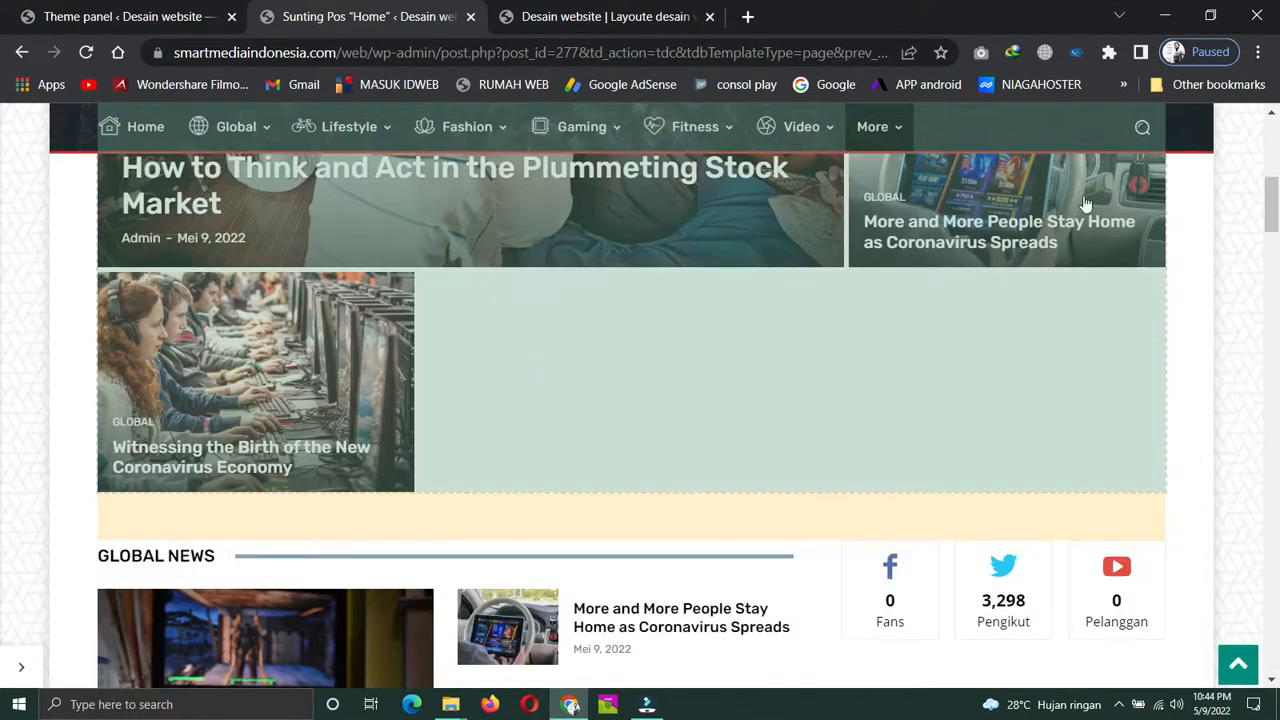
scroll(766, 268, "up", 4)
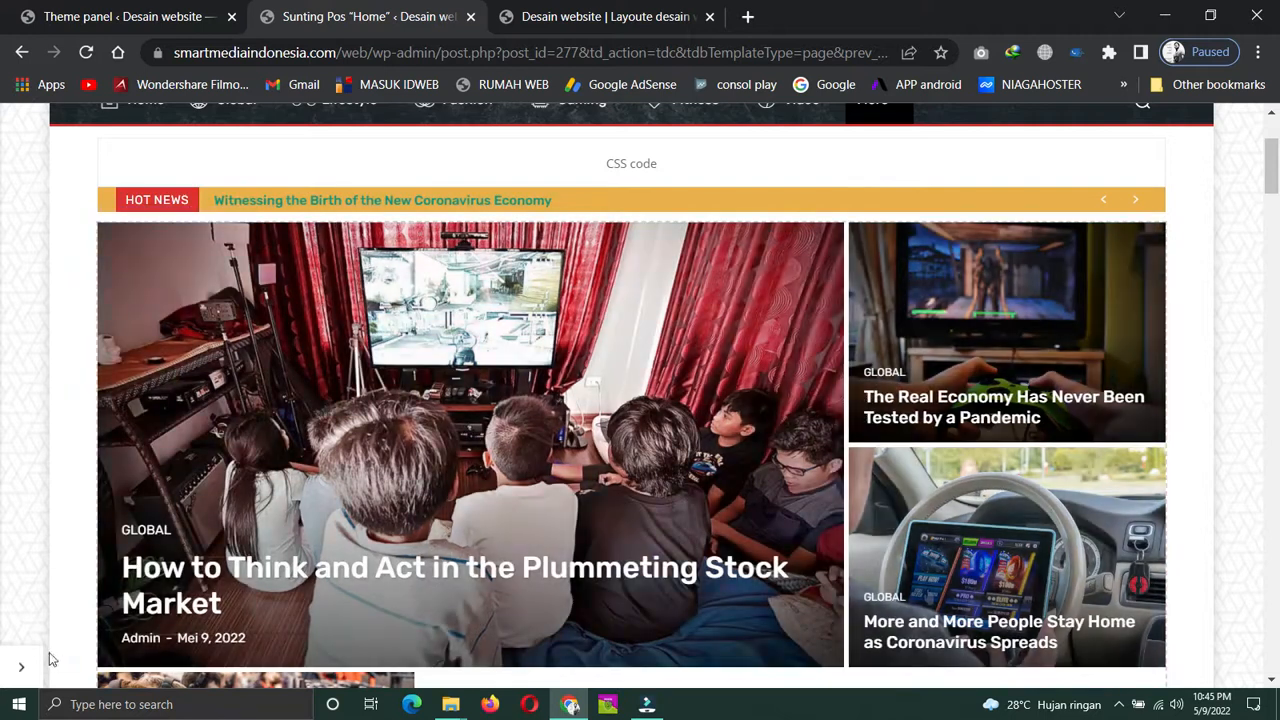
left_click(23, 678)
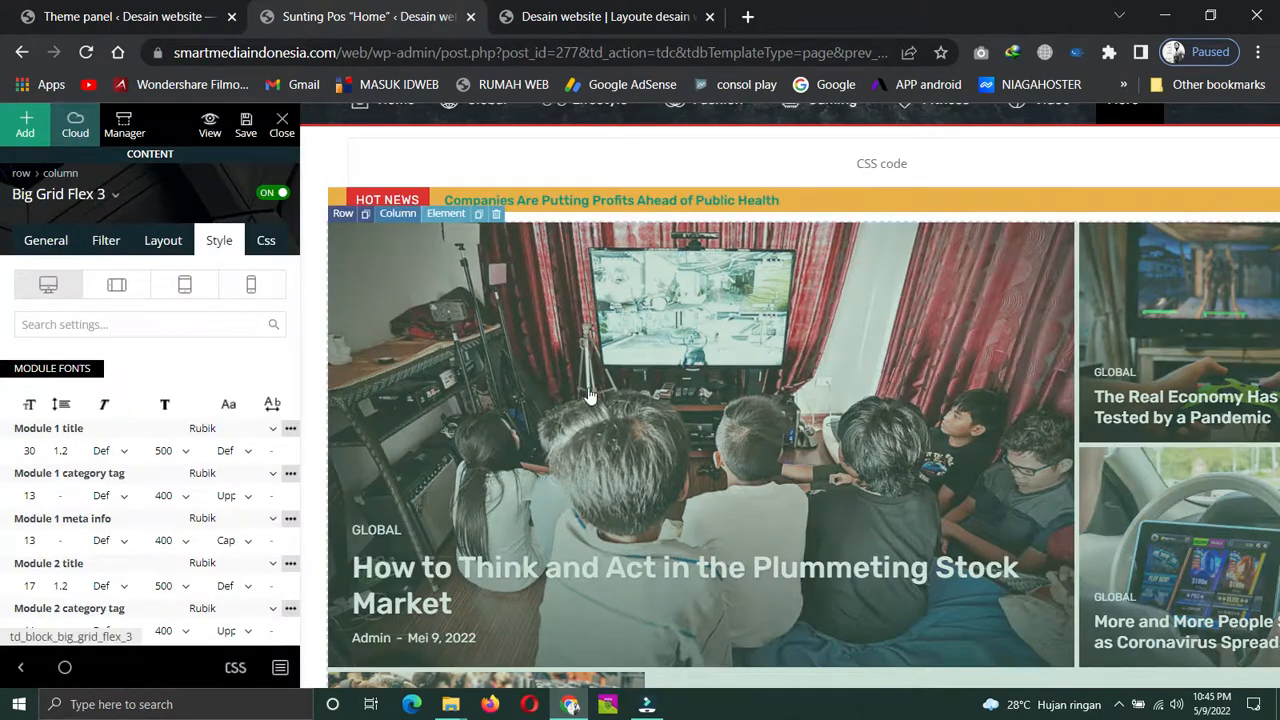
Examine the General, Filter and Layout settings of the Big Grid Flex 3 block for options affecting its post arrangement
scroll(694, 374, "down", 2)
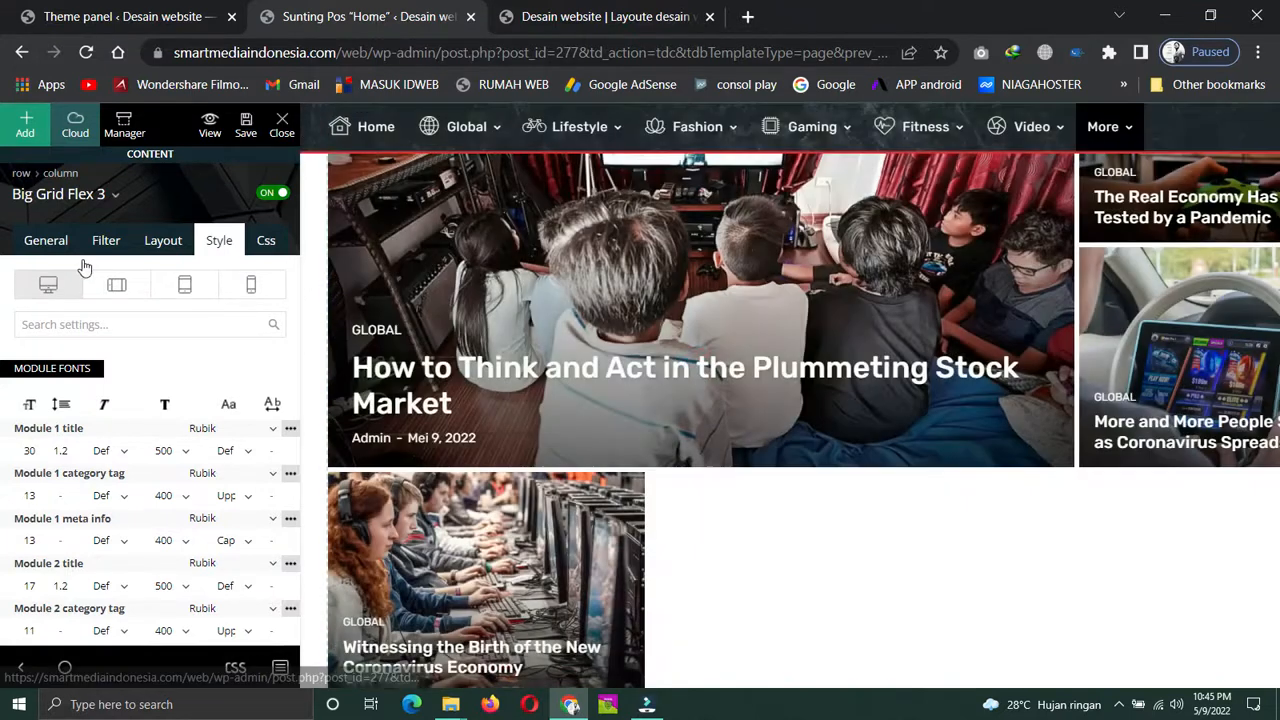
left_click(42, 242)
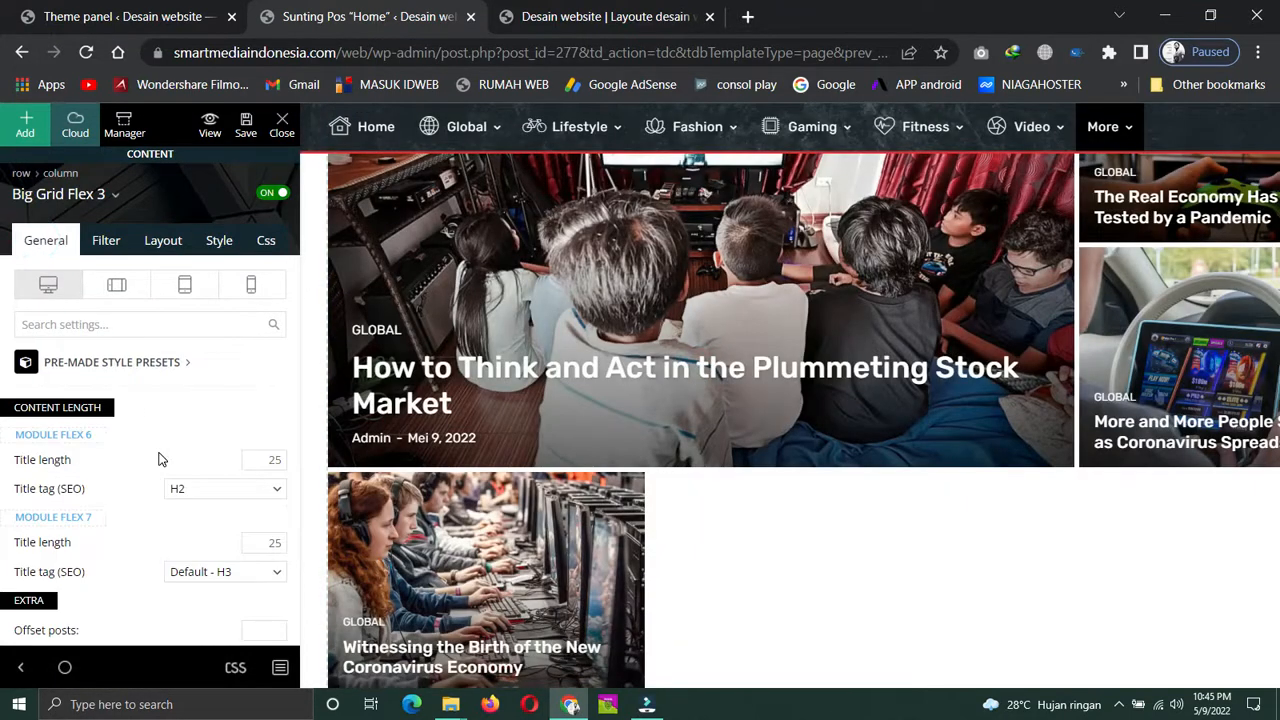
scroll(158, 459, "down", 2)
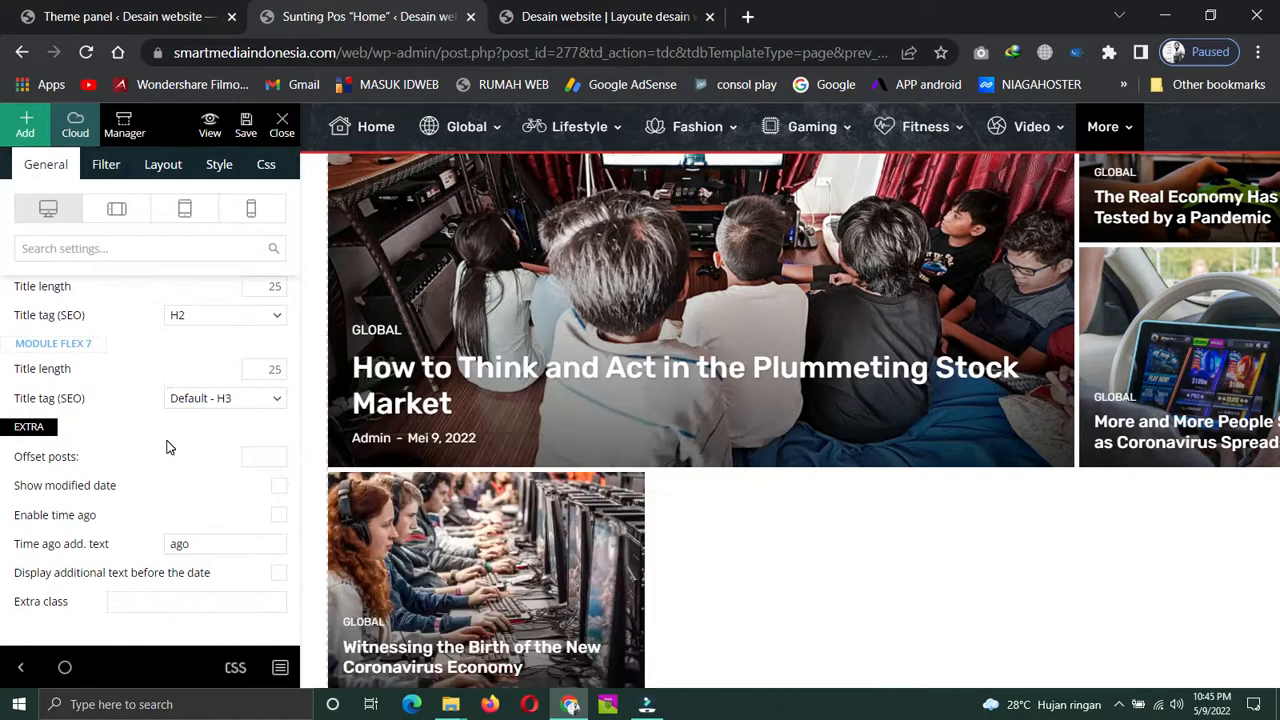
scroll(168, 447, "up", 1)
scroll(174, 380, "up", 1)
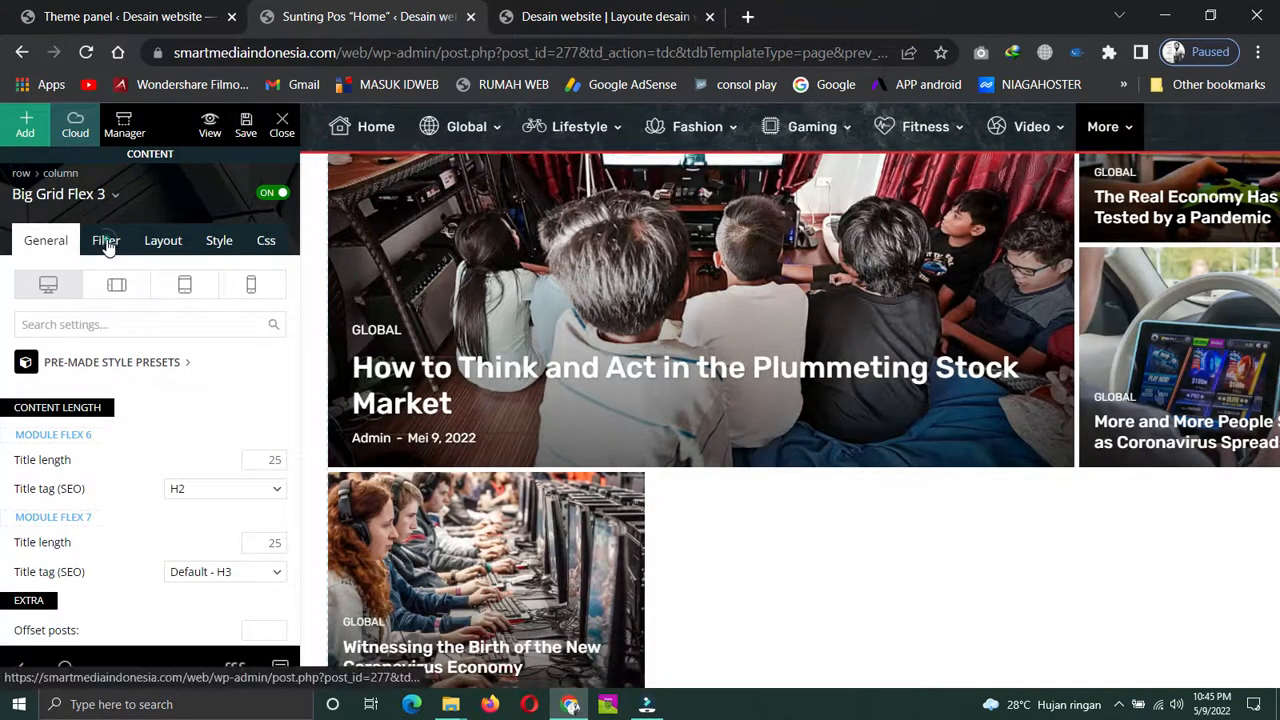
left_click(107, 242)
left_click(158, 244)
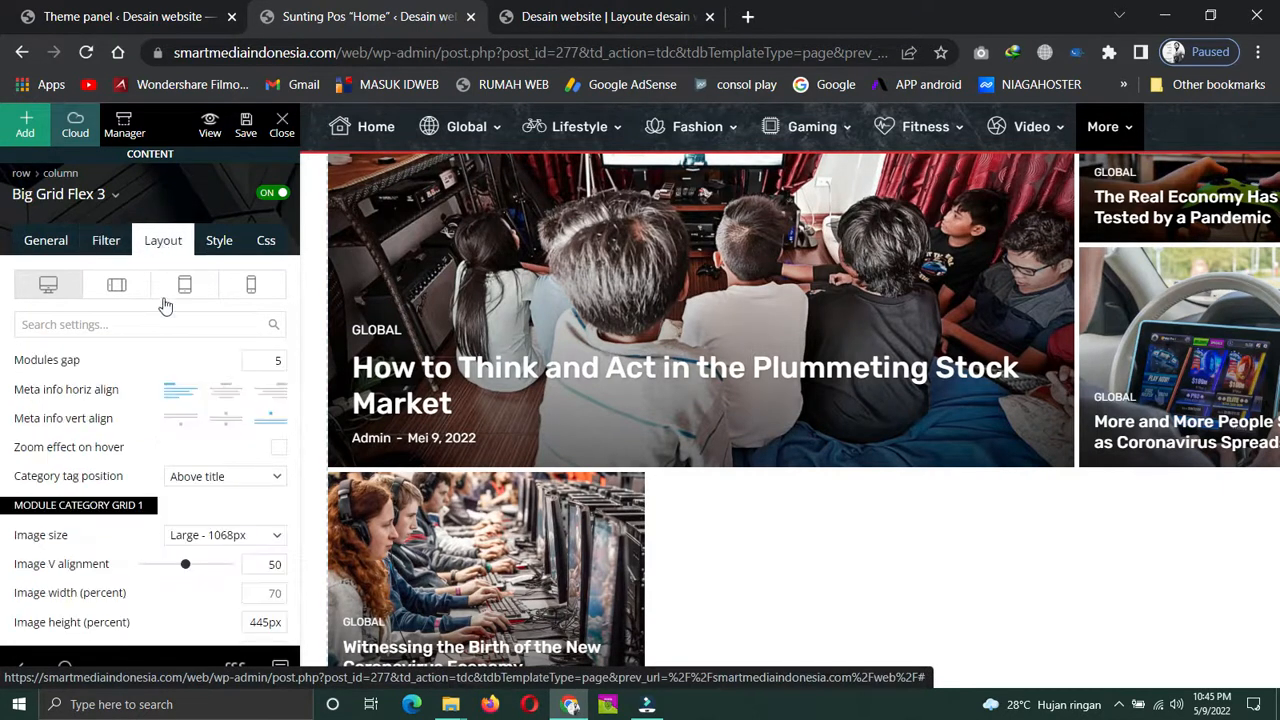
scroll(116, 478, "down", 3)
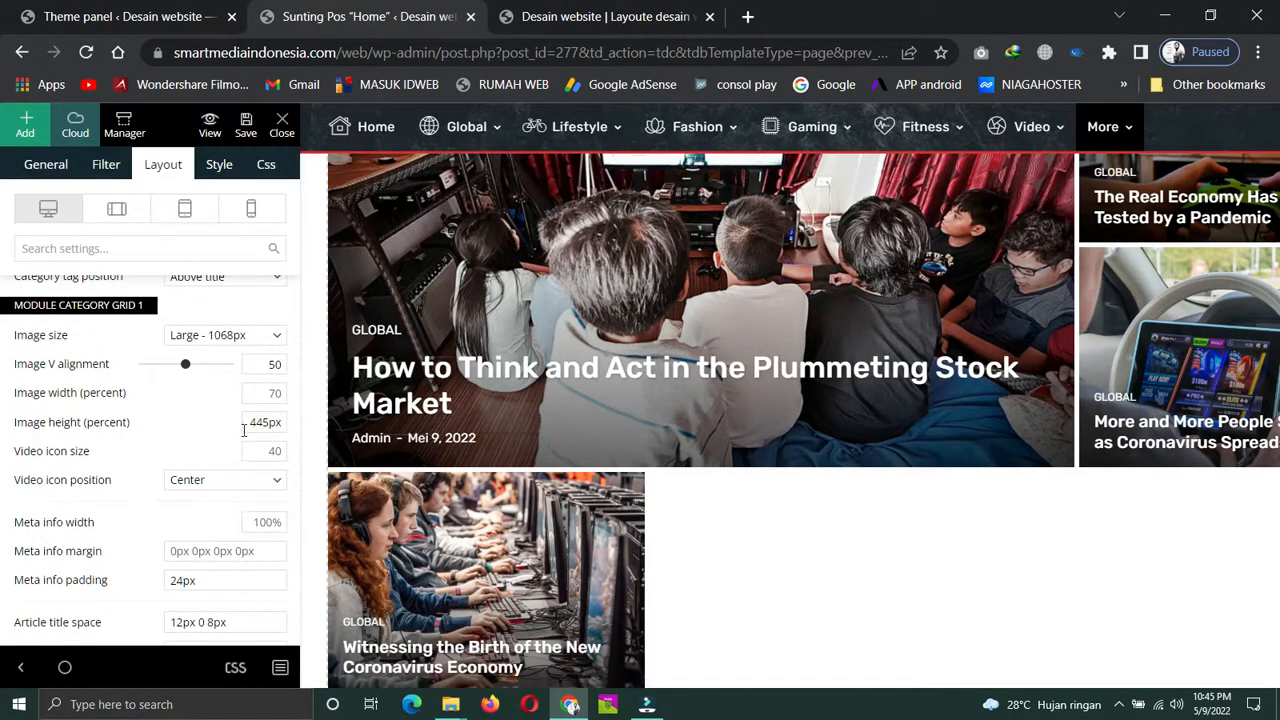
scroll(227, 540, "down", 5)
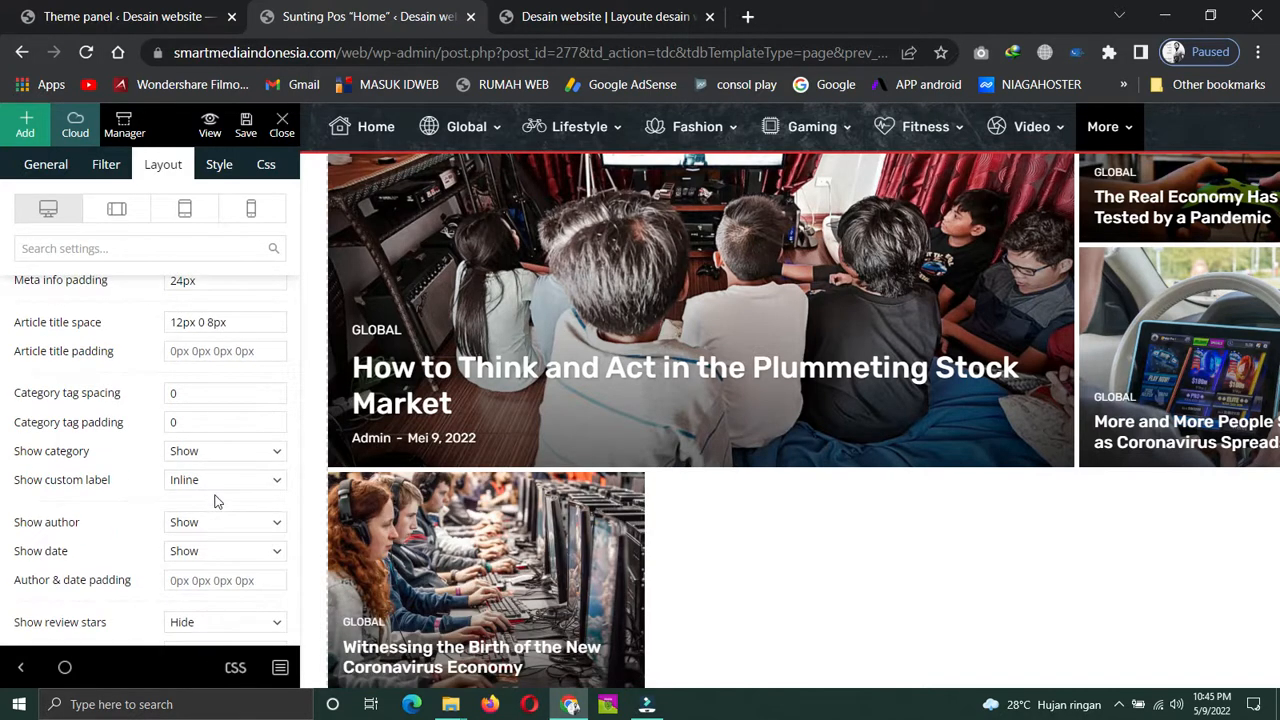
scroll(214, 501, "up", 8)
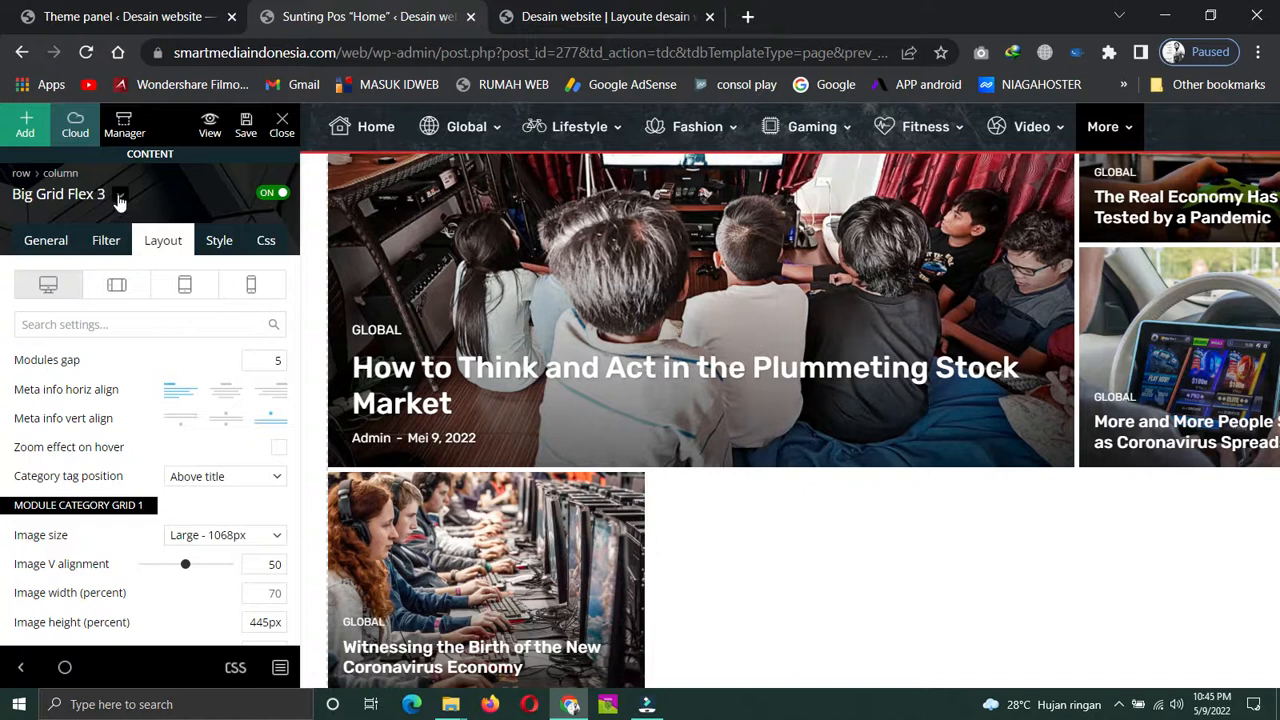
Try the Big Grid Flex 7 layout on the featured posts block below the news ticker
left_click(119, 198)
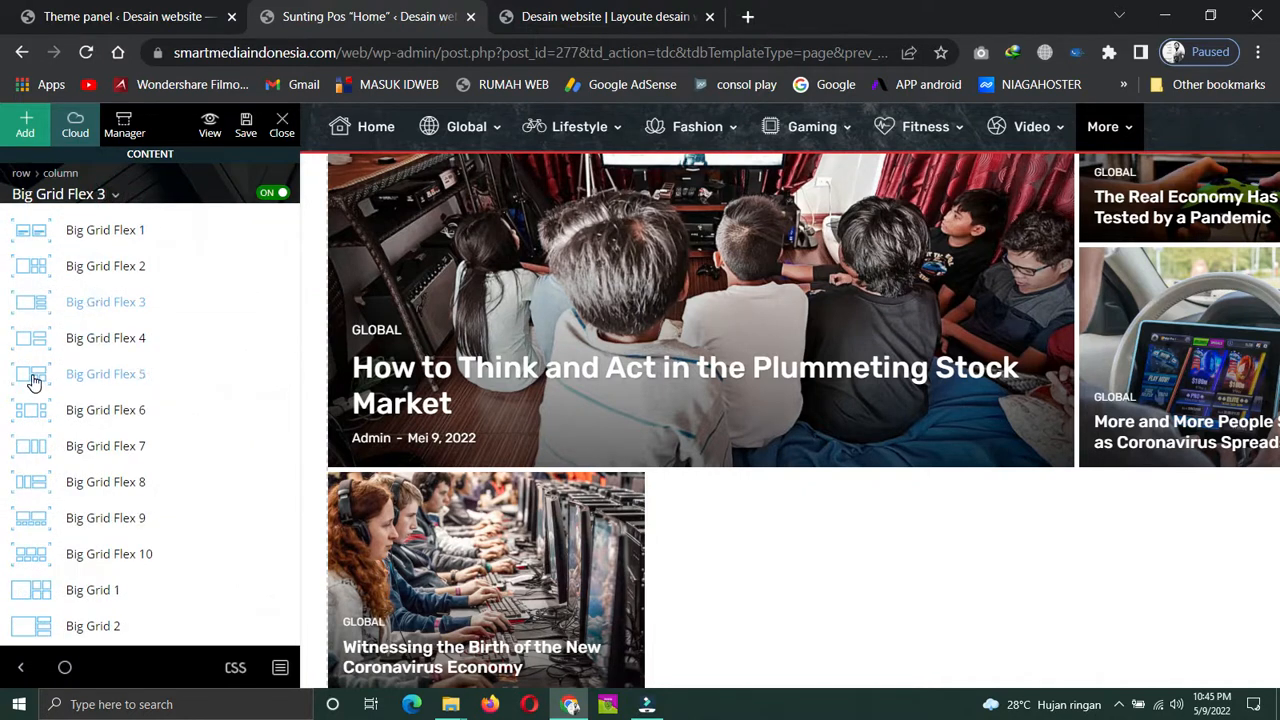
left_click(36, 456)
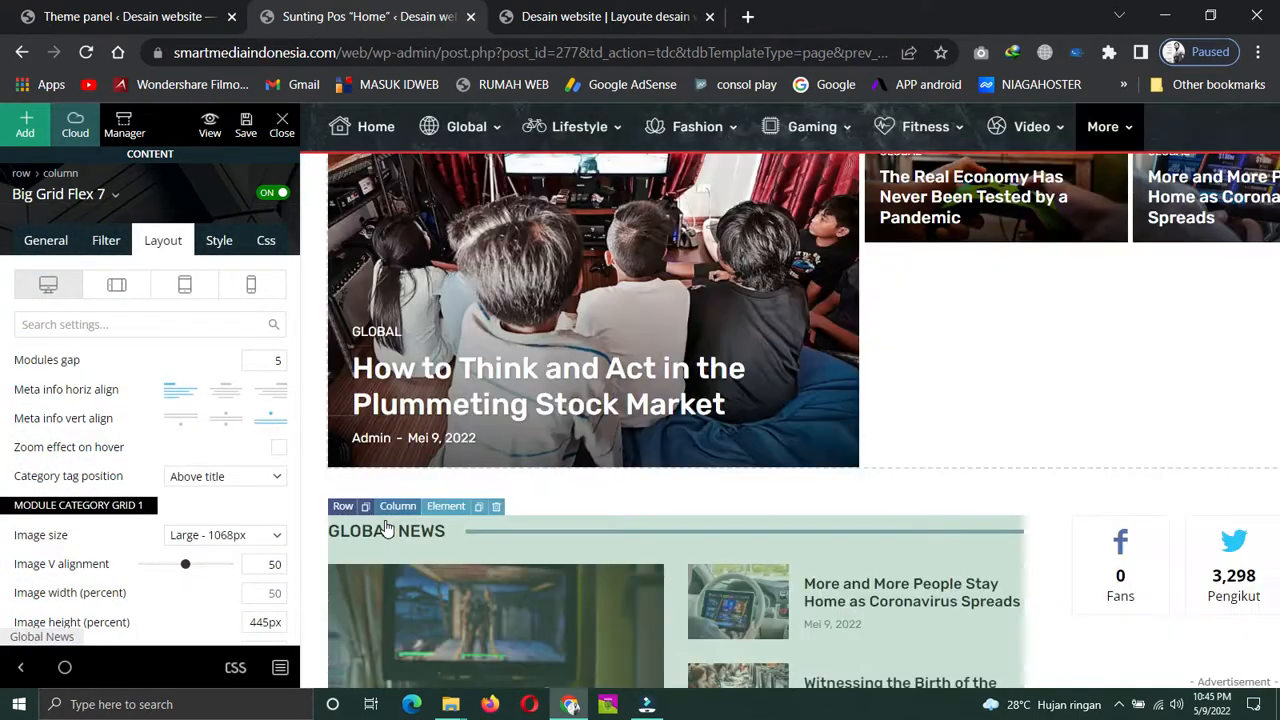
scroll(1060, 295, "up", 3)
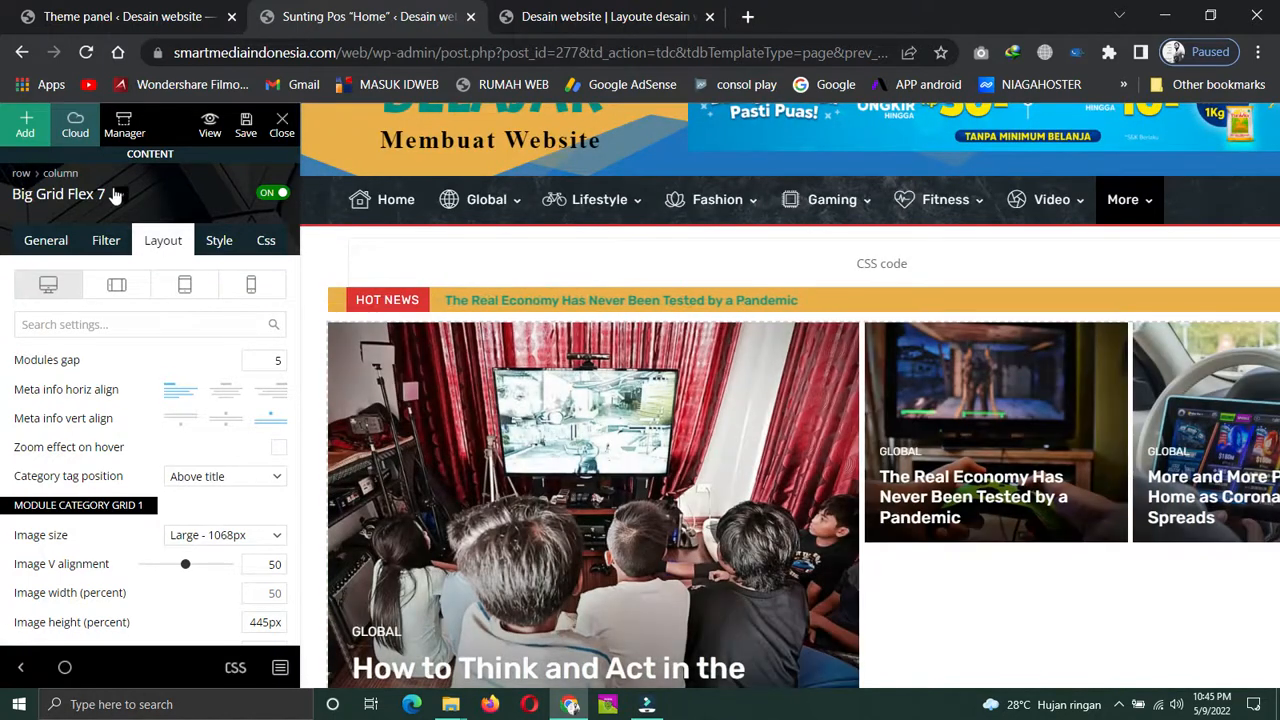
Switch the featured posts block from Big Grid Flex 7 to Big Grid Flex 9 and check its arrangement
left_click(115, 196)
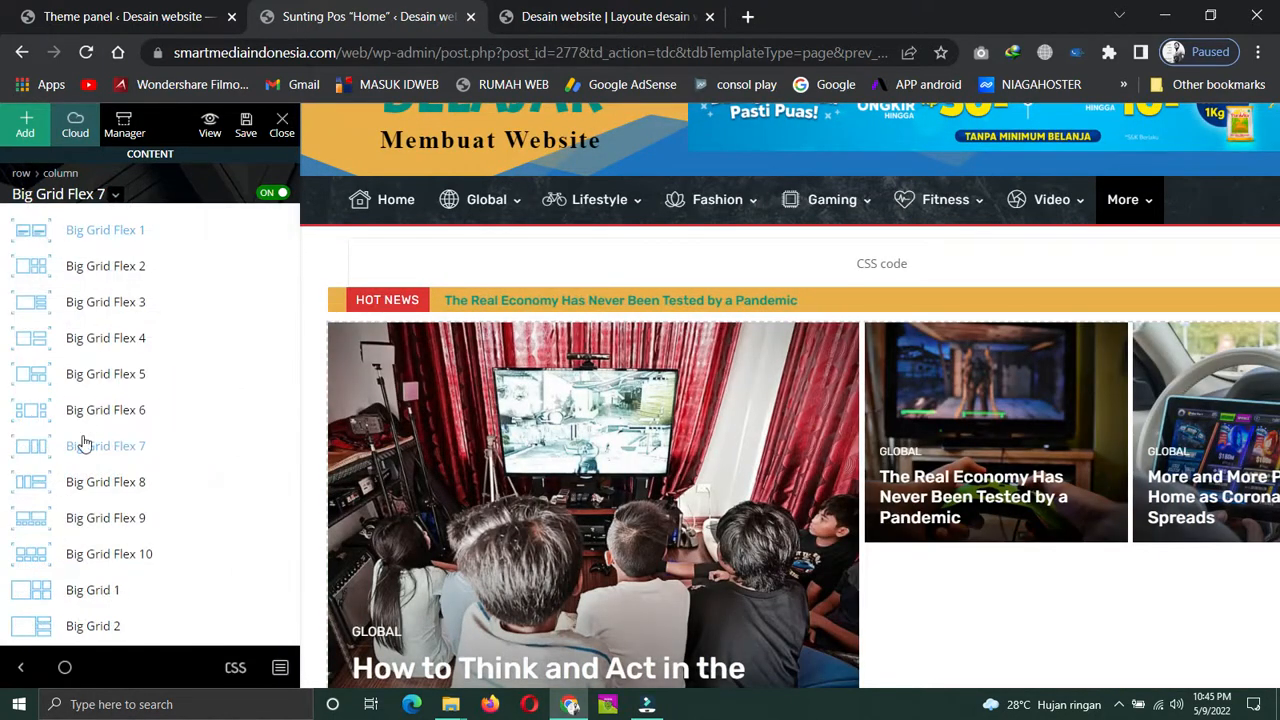
left_click(80, 518)
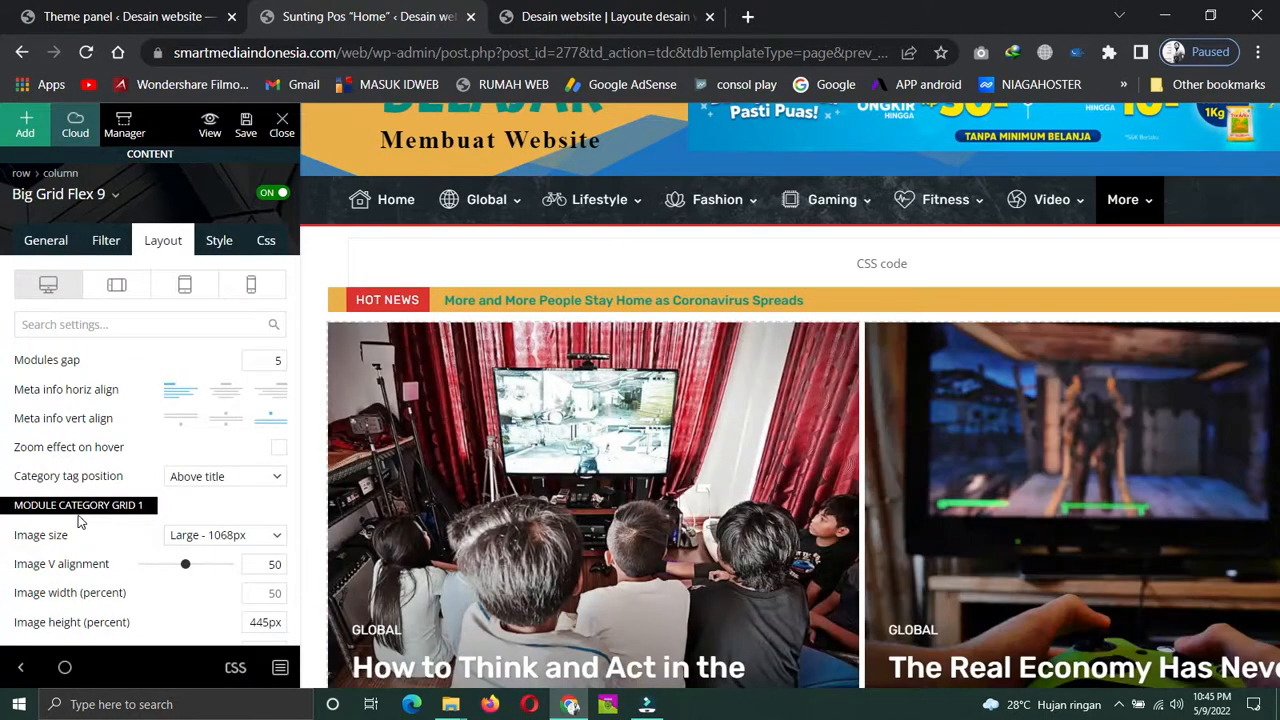
scroll(993, 452, "down", 1)
scroll(998, 444, "down", 4)
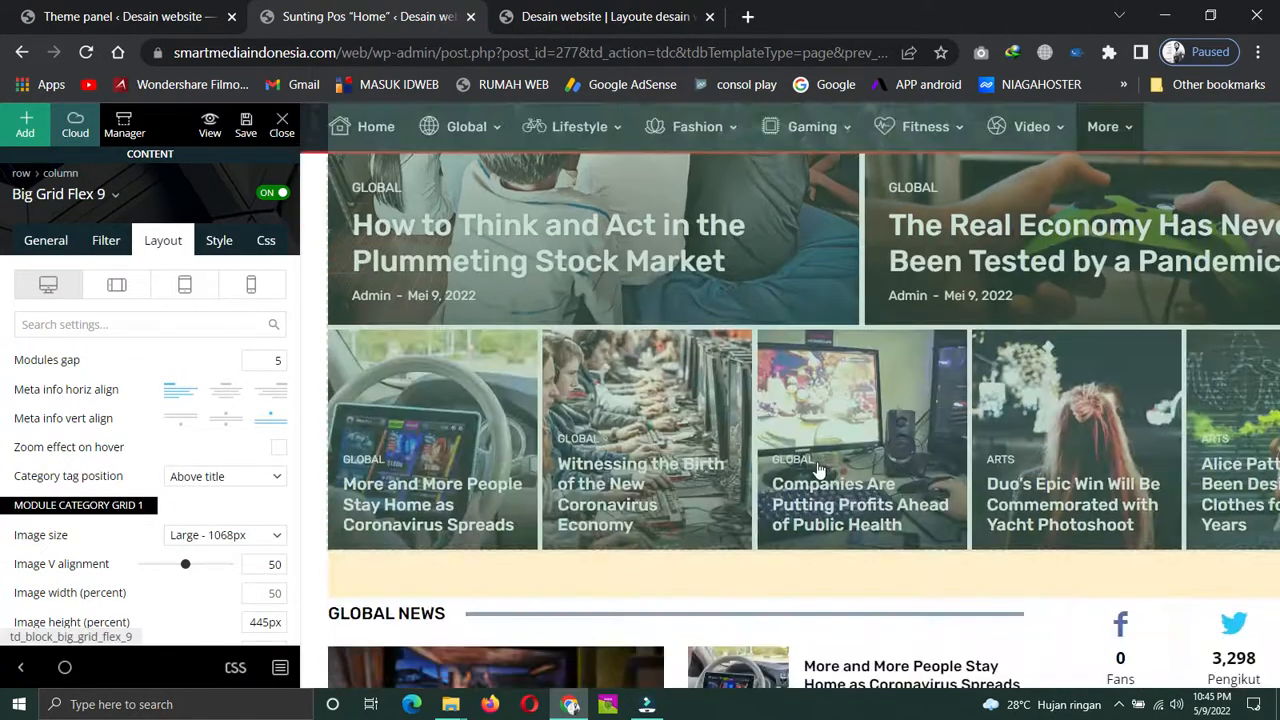
Preview the Big Grid Flex 9 featured posts at full page width, then return to the block's settings
left_click(23, 669)
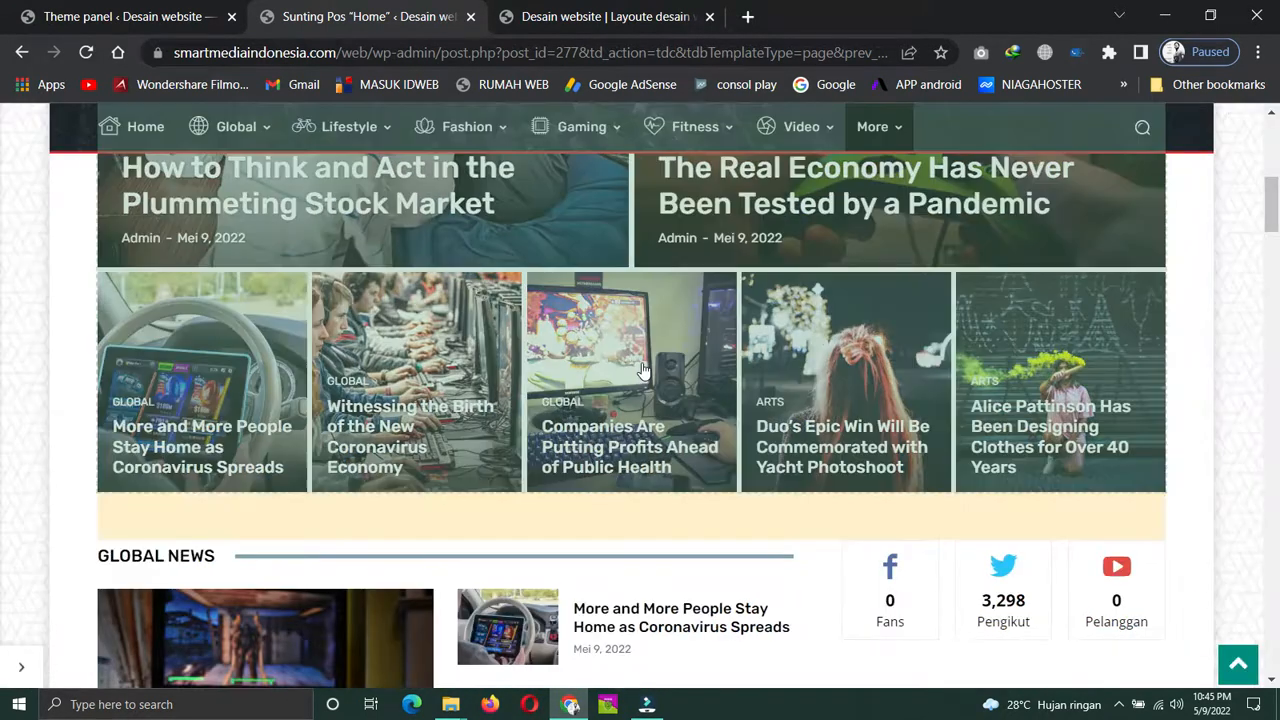
scroll(643, 371, "up", 3)
scroll(643, 371, "up", 3)
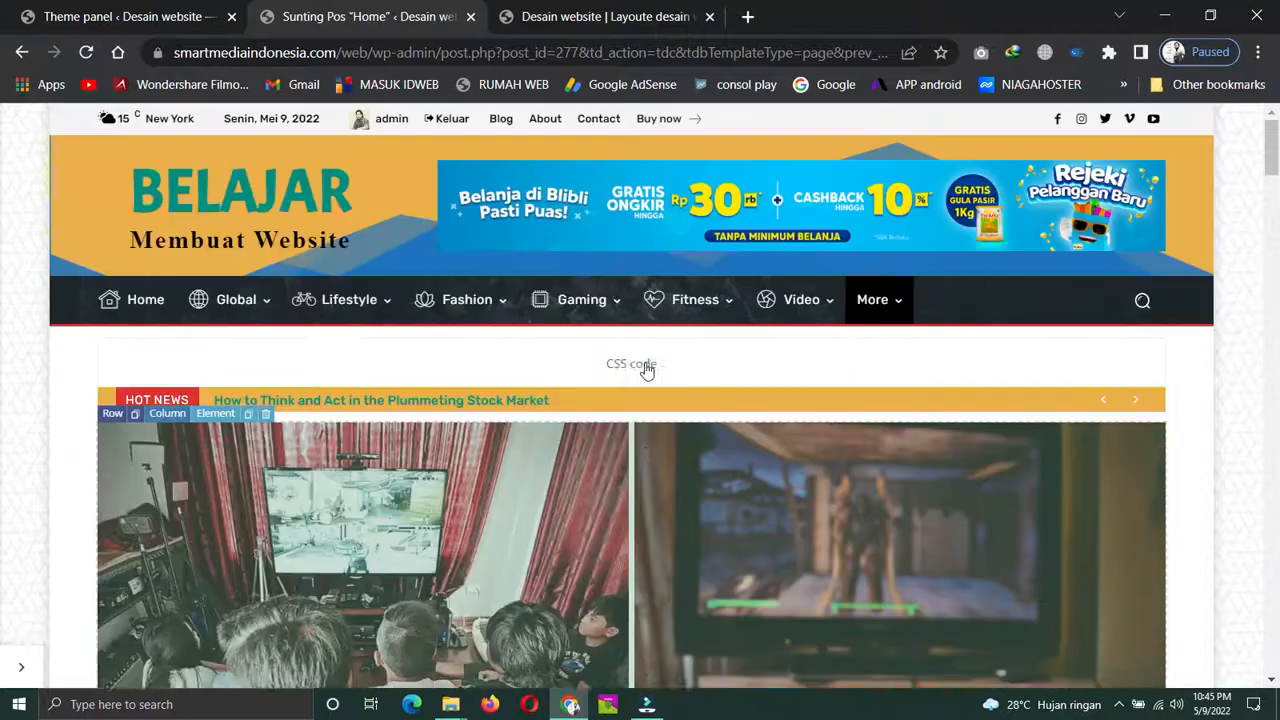
scroll(645, 370, "down", 5)
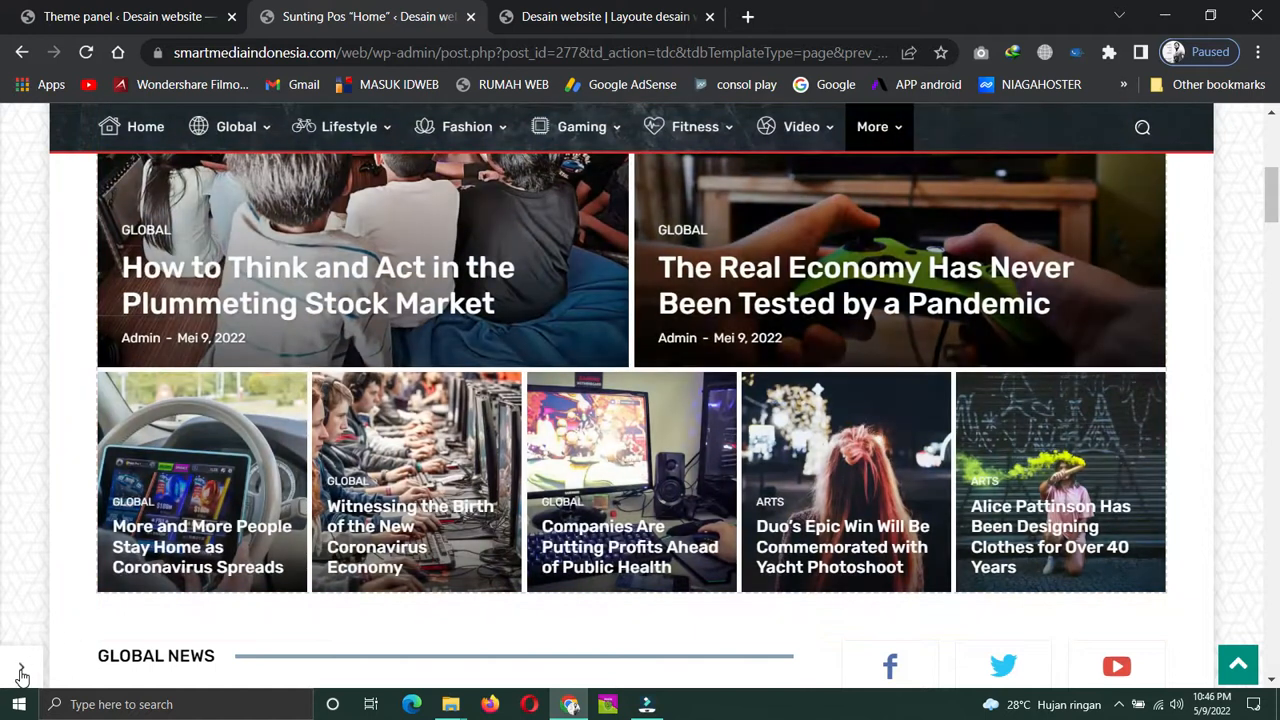
left_click(22, 677)
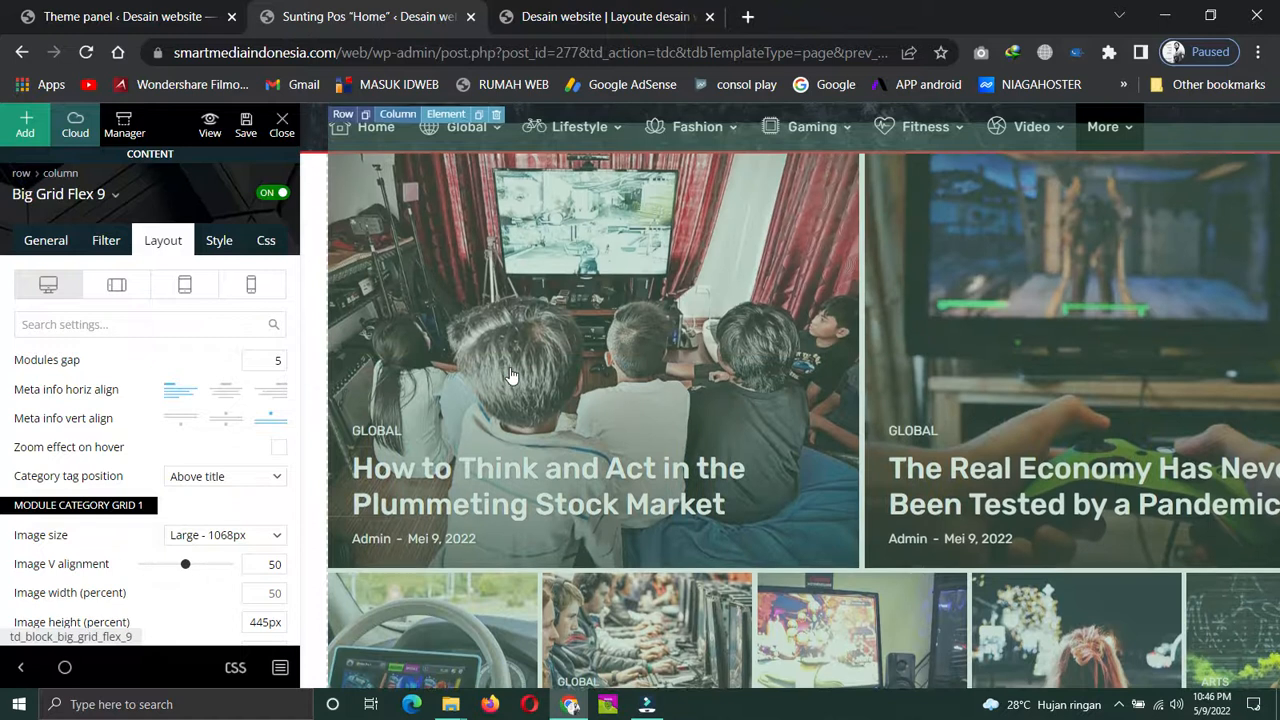
scroll(510, 375, "up", 3)
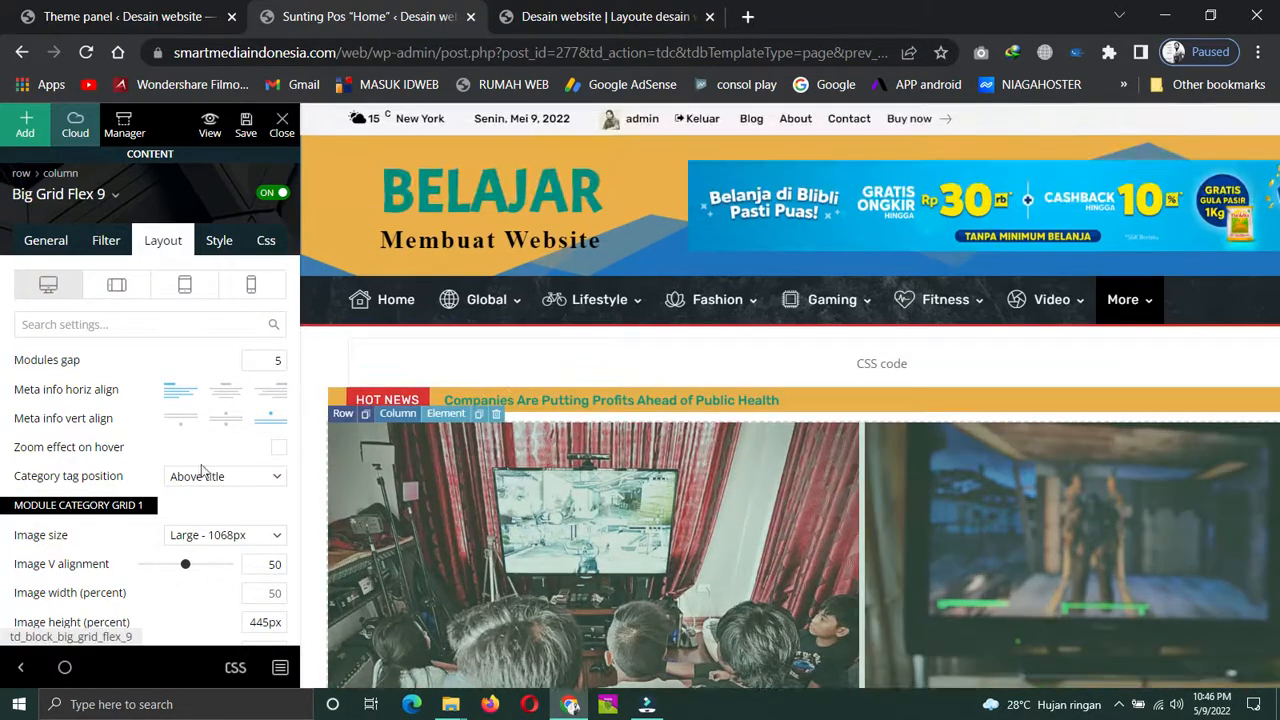
Preview the homepage at phone size and examine how the featured posts grid stacks and scrolls sideways
left_click(251, 285)
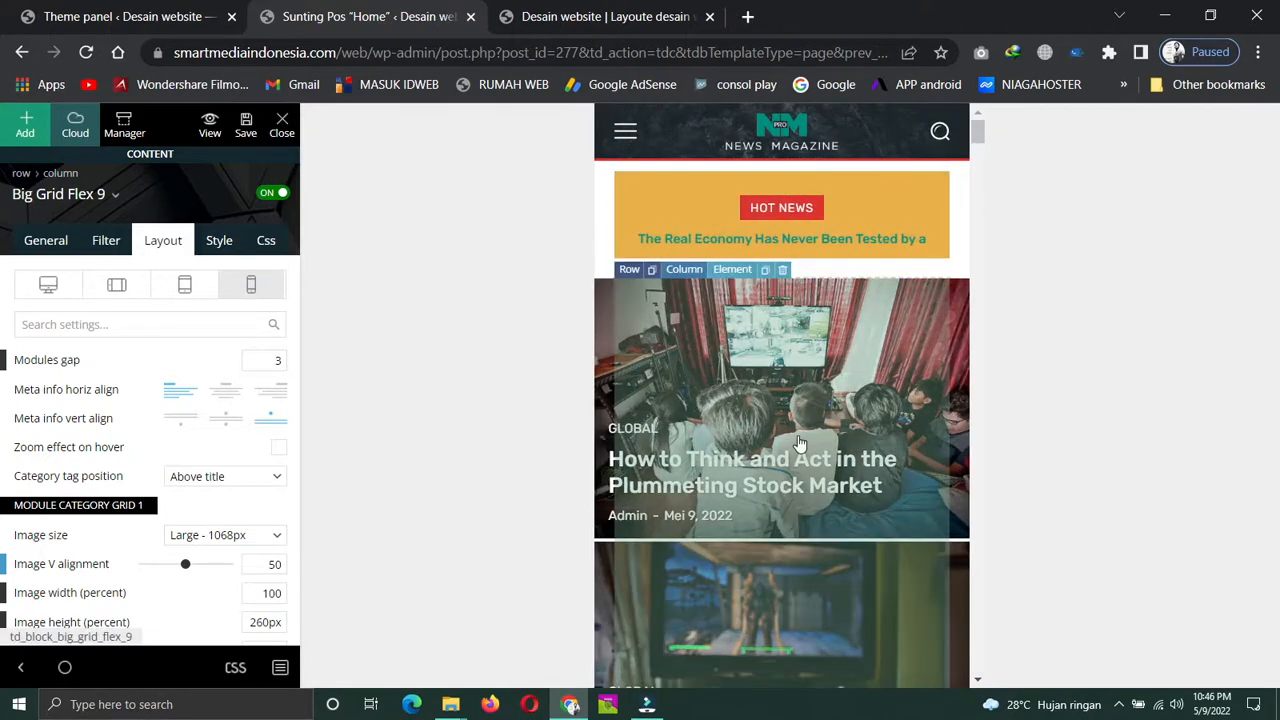
scroll(800, 443, "down", 7)
scroll(800, 443, "down", 3)
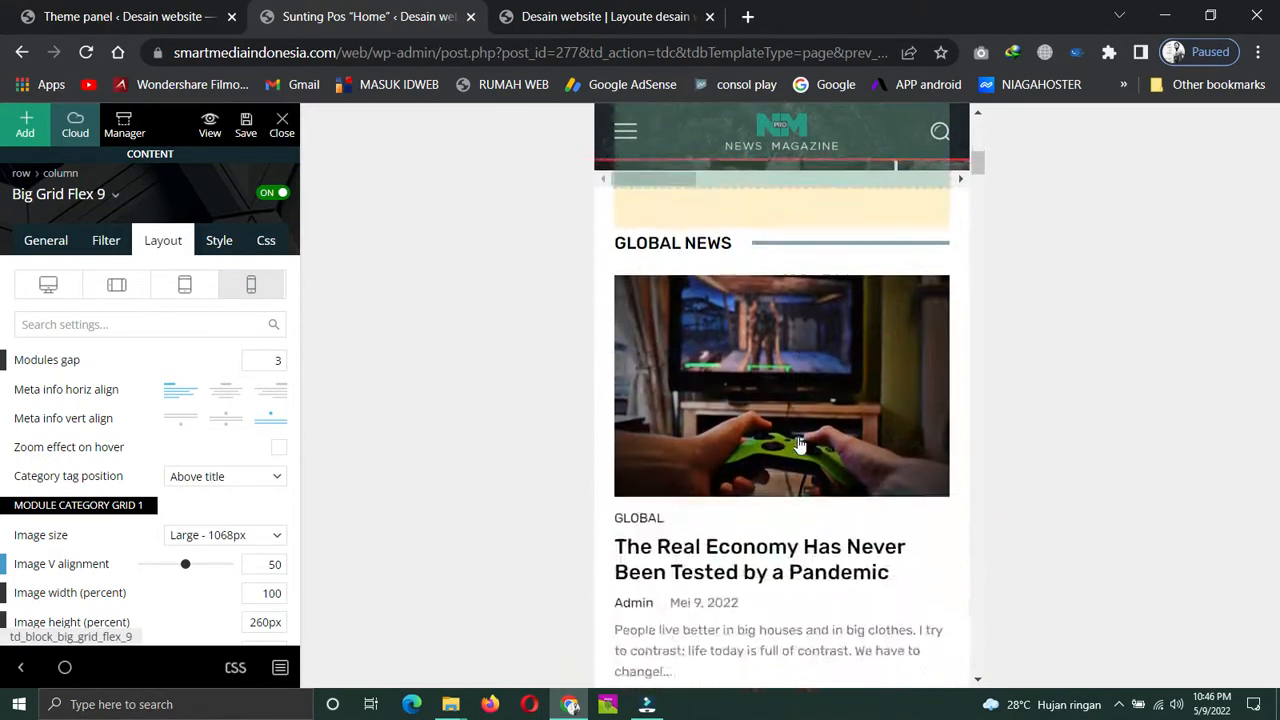
scroll(820, 460, "up", 6)
left_click_drag(694, 487, 668, 524)
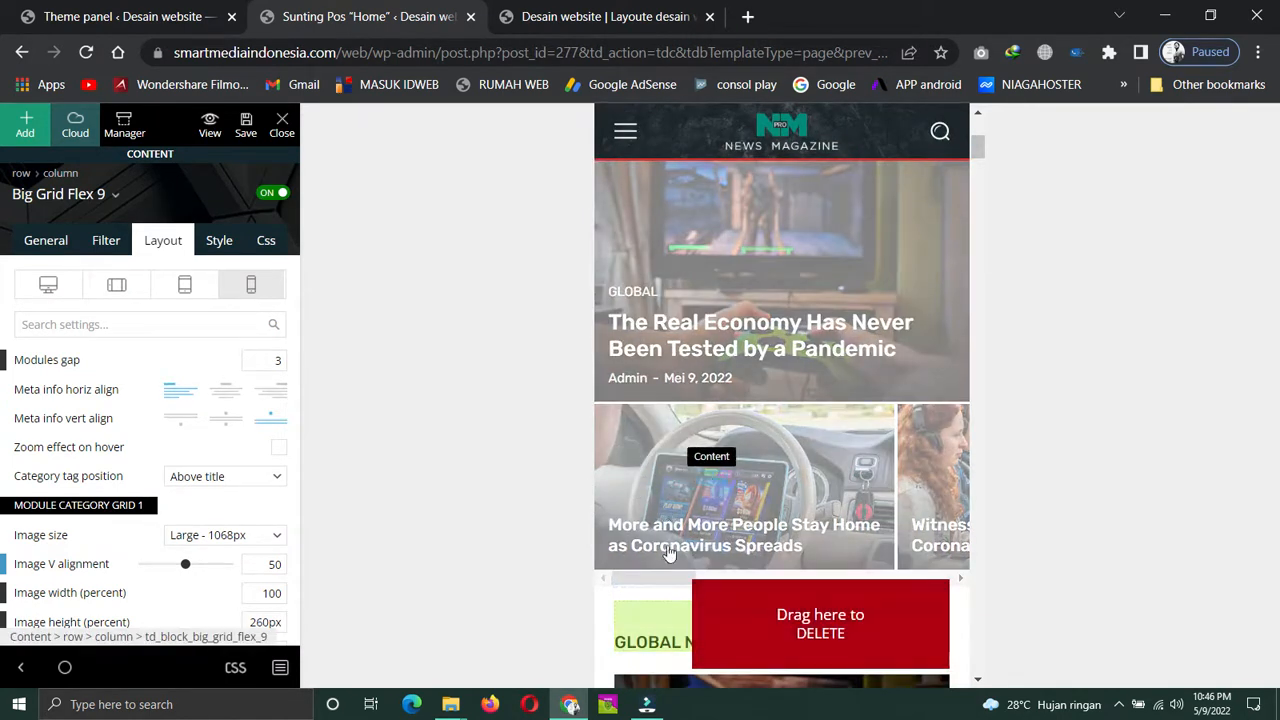
left_click_drag(663, 576, 632, 593)
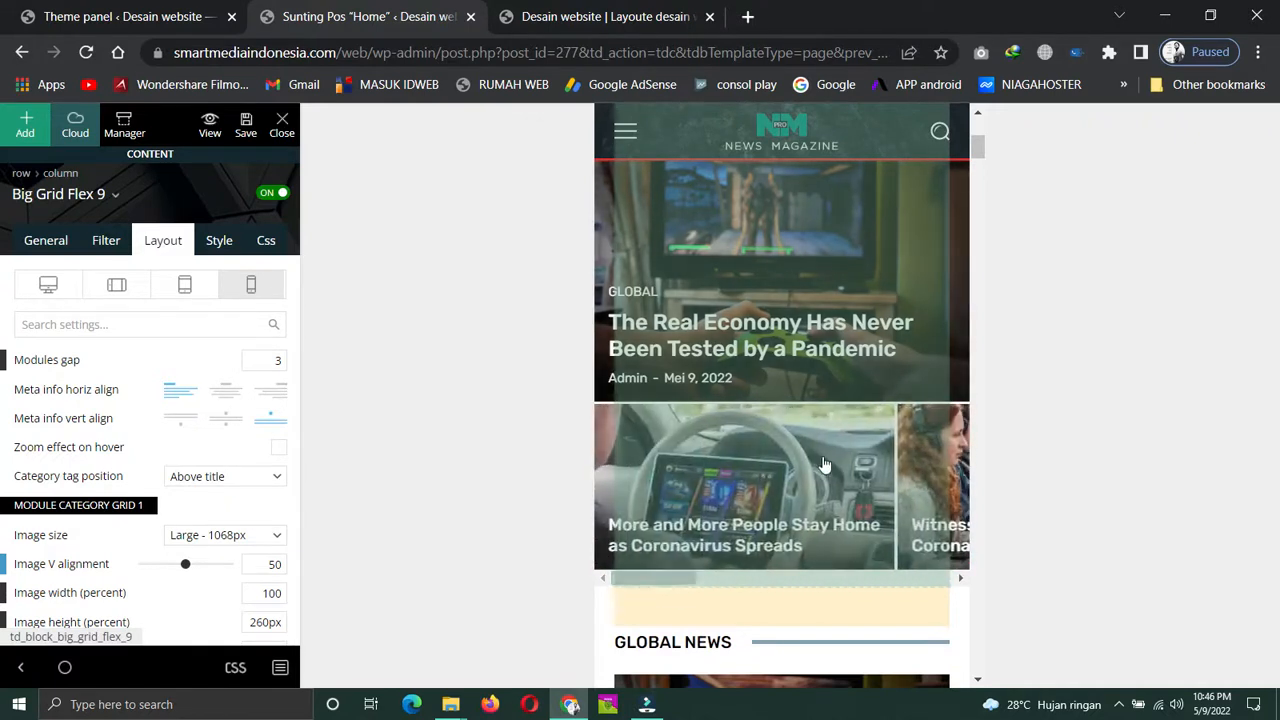
scroll(826, 466, "up", 4)
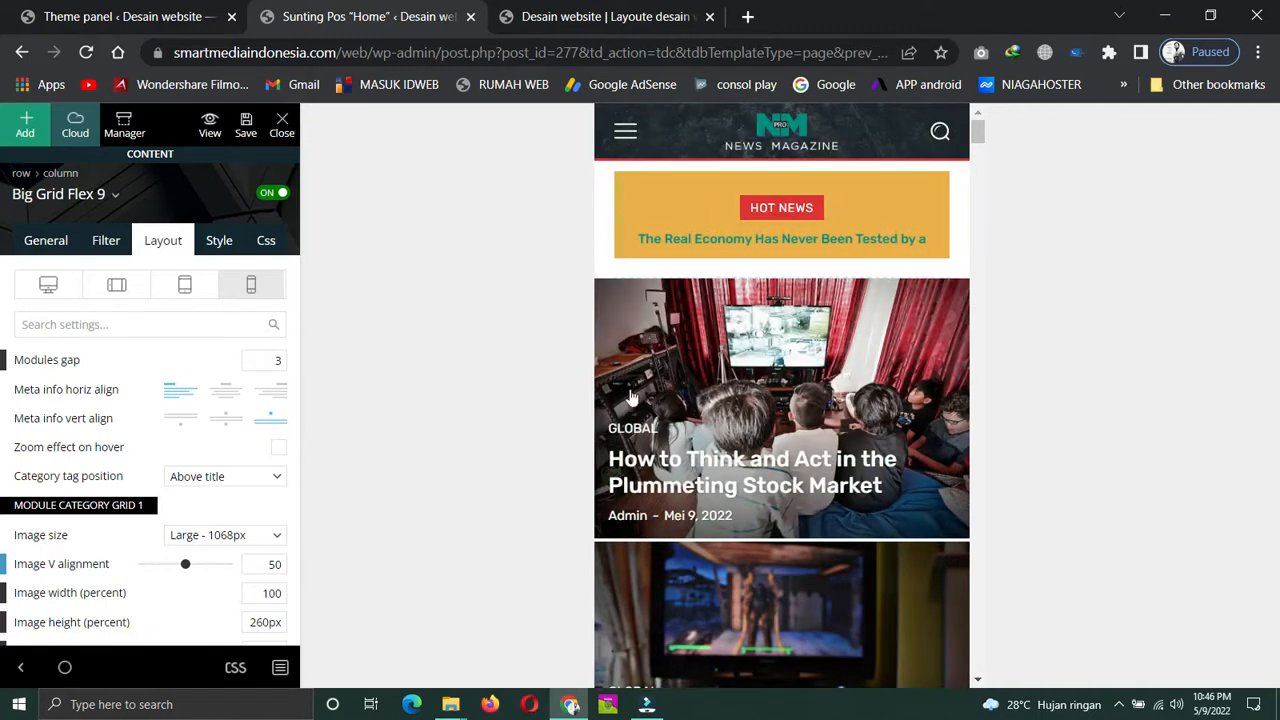
scroll(732, 528, "down", 1)
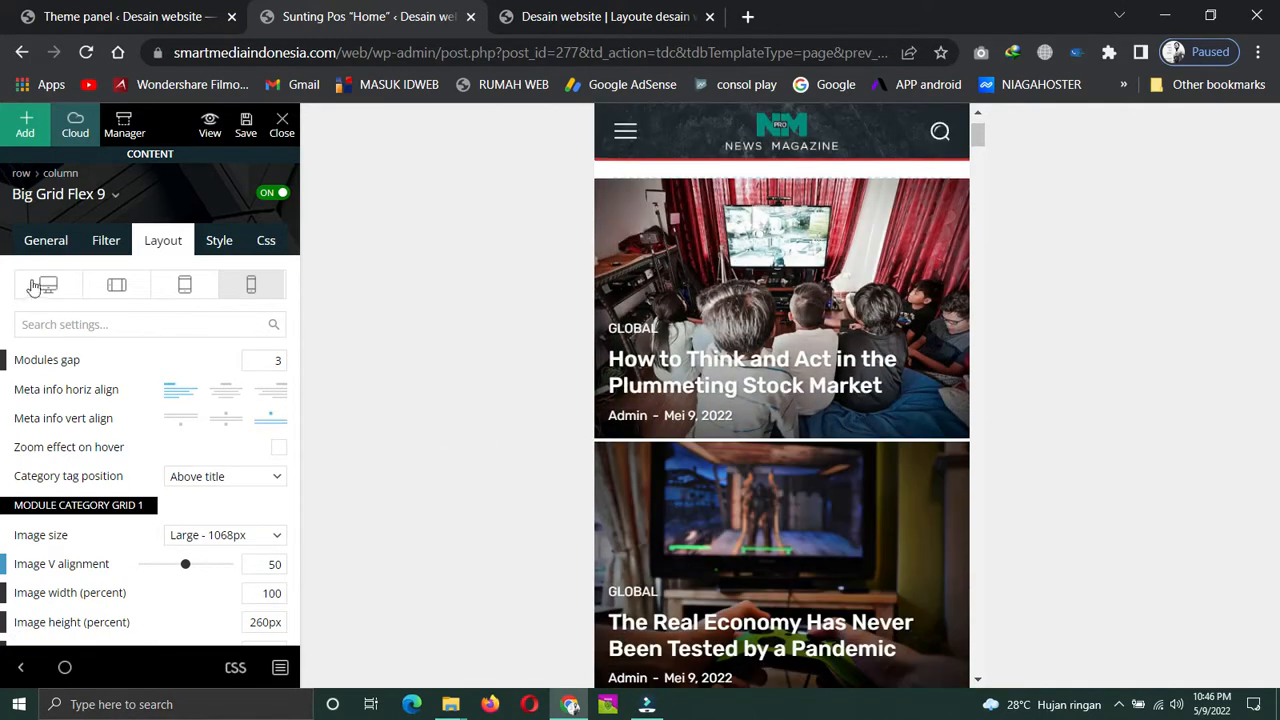
Preview the homepage at portrait tablet size and examine the featured posts grid and the sections below it
left_click(183, 288)
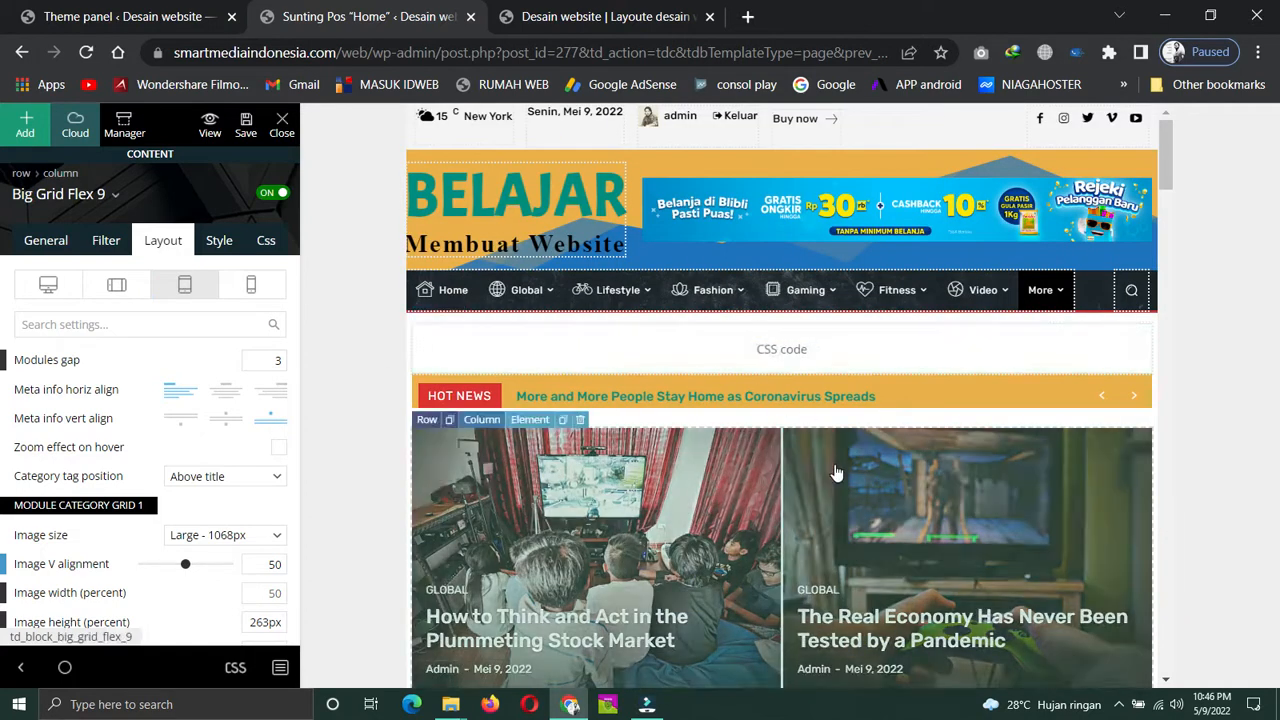
scroll(835, 472, "down", 2)
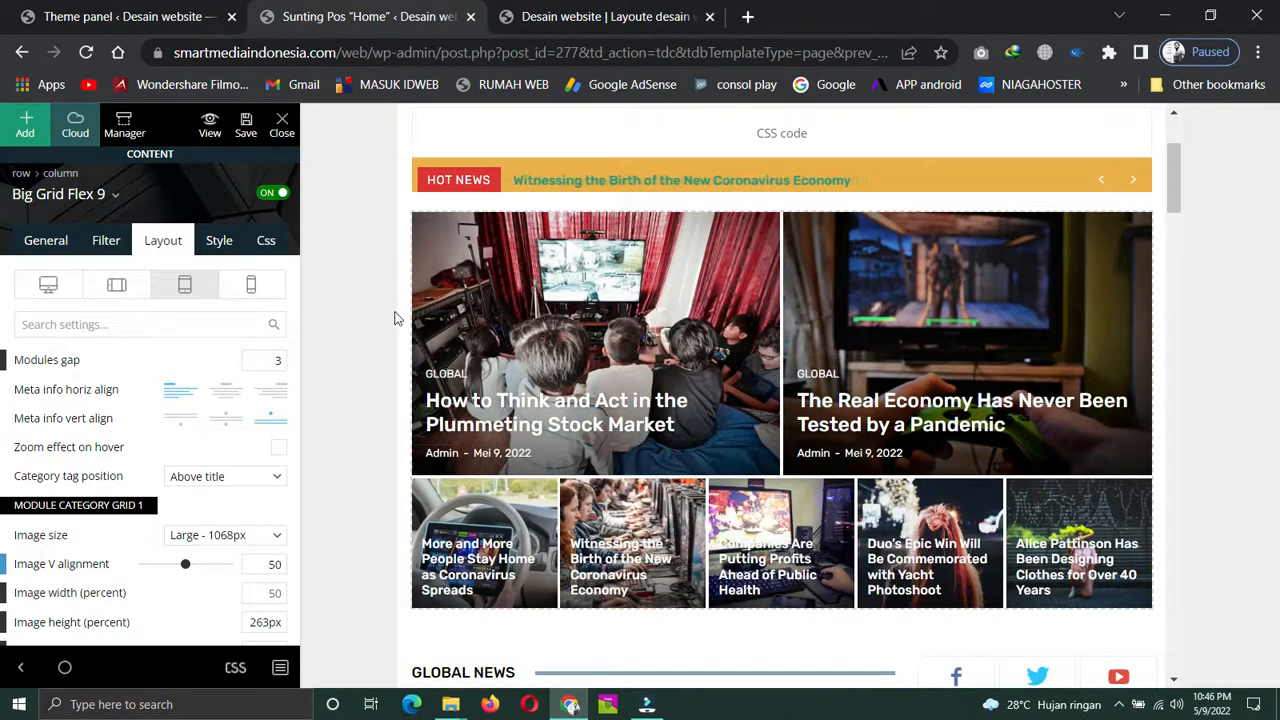
scroll(752, 418, "down", 6)
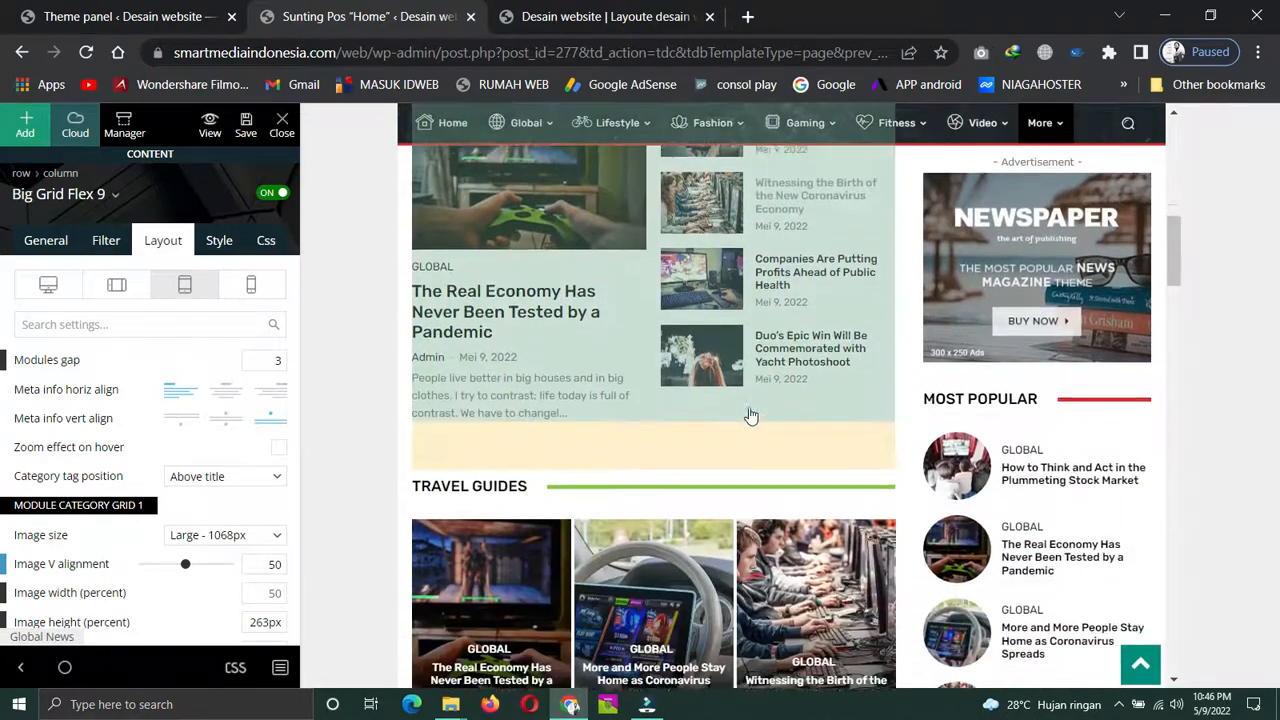
scroll(752, 418, "down", 9)
scroll(752, 418, "up", 15)
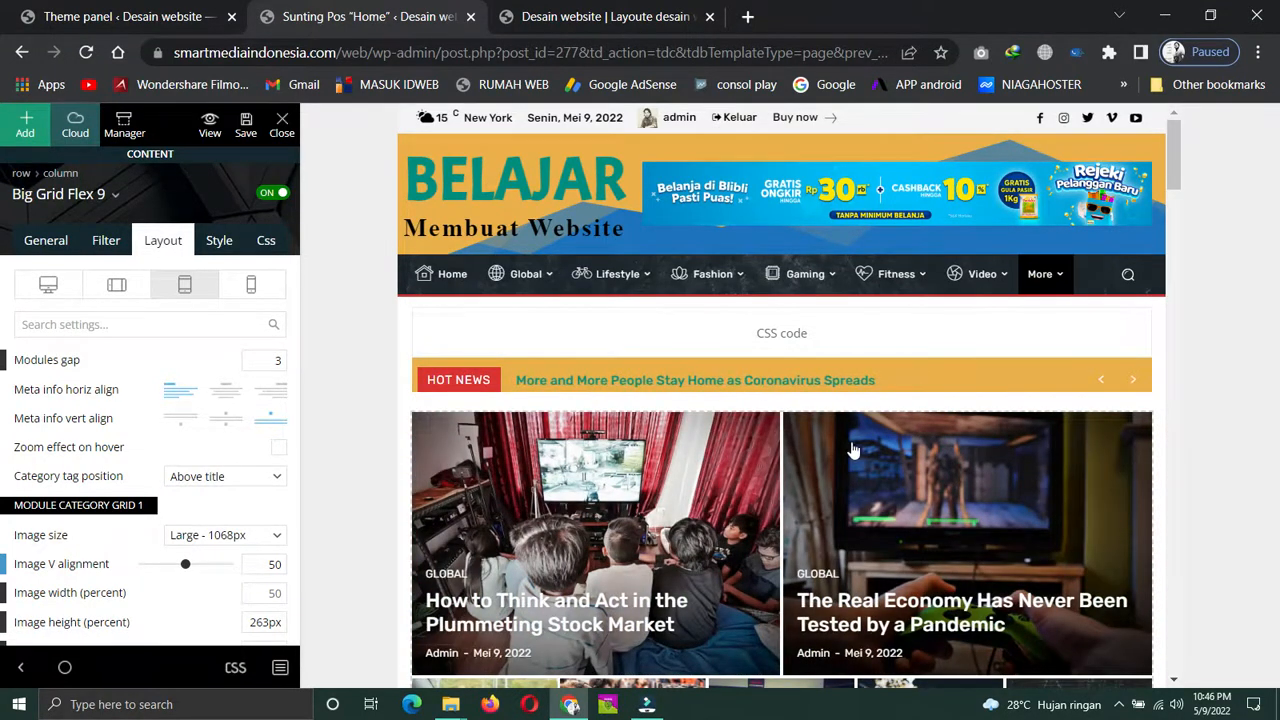
scroll(751, 483, "down", 1)
scroll(751, 483, "down", 1)
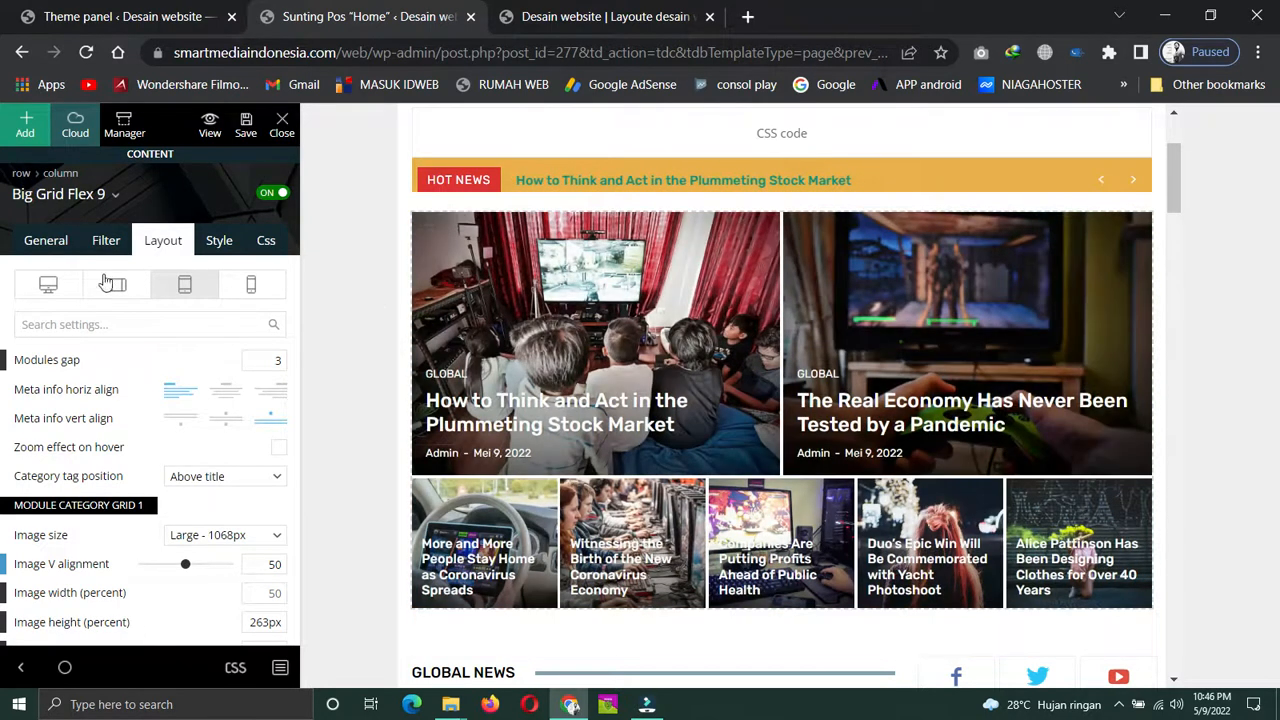
Return the preview to desktop size and change the featured posts block to Big Grid Flex 2
left_click(40, 288)
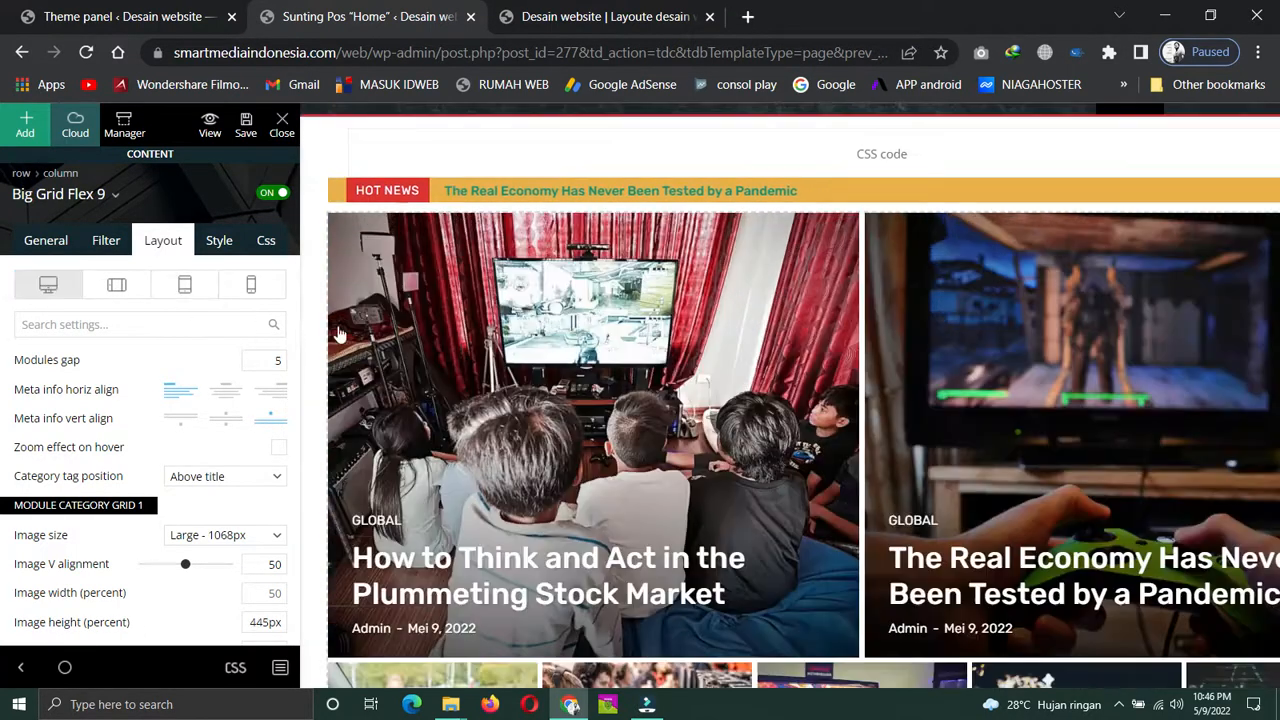
scroll(612, 380, "down", 3)
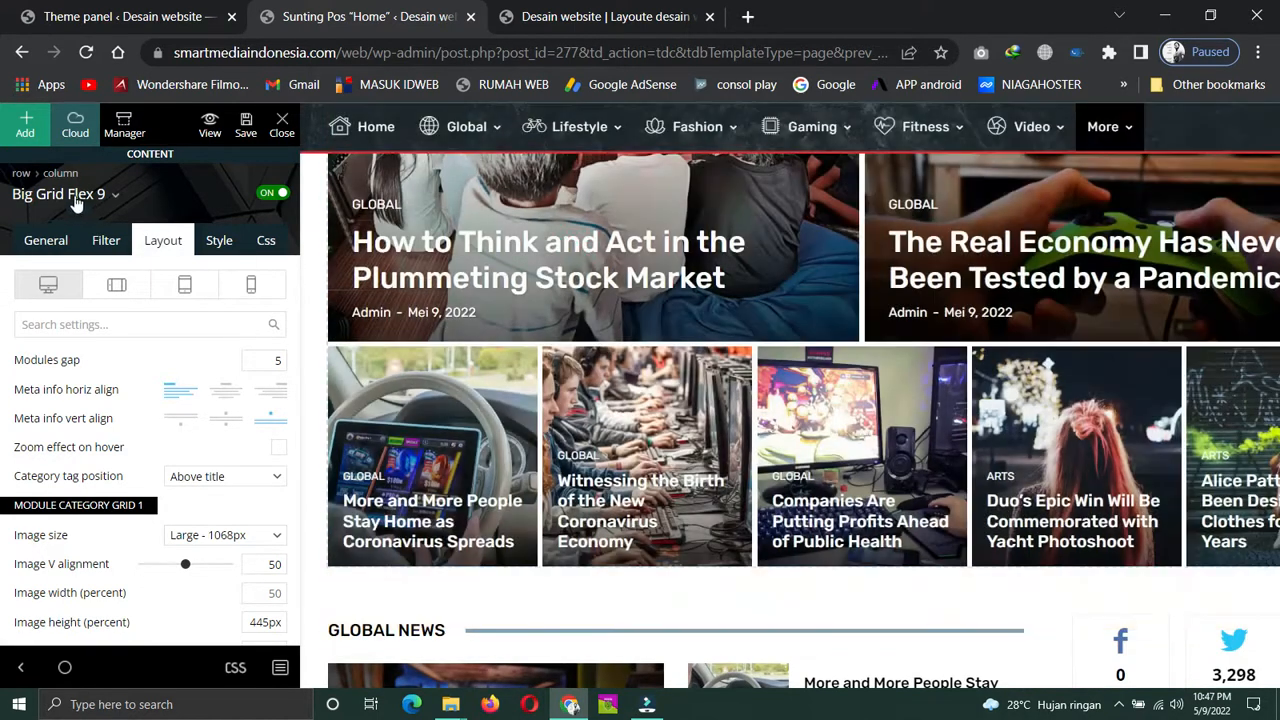
left_click(120, 198)
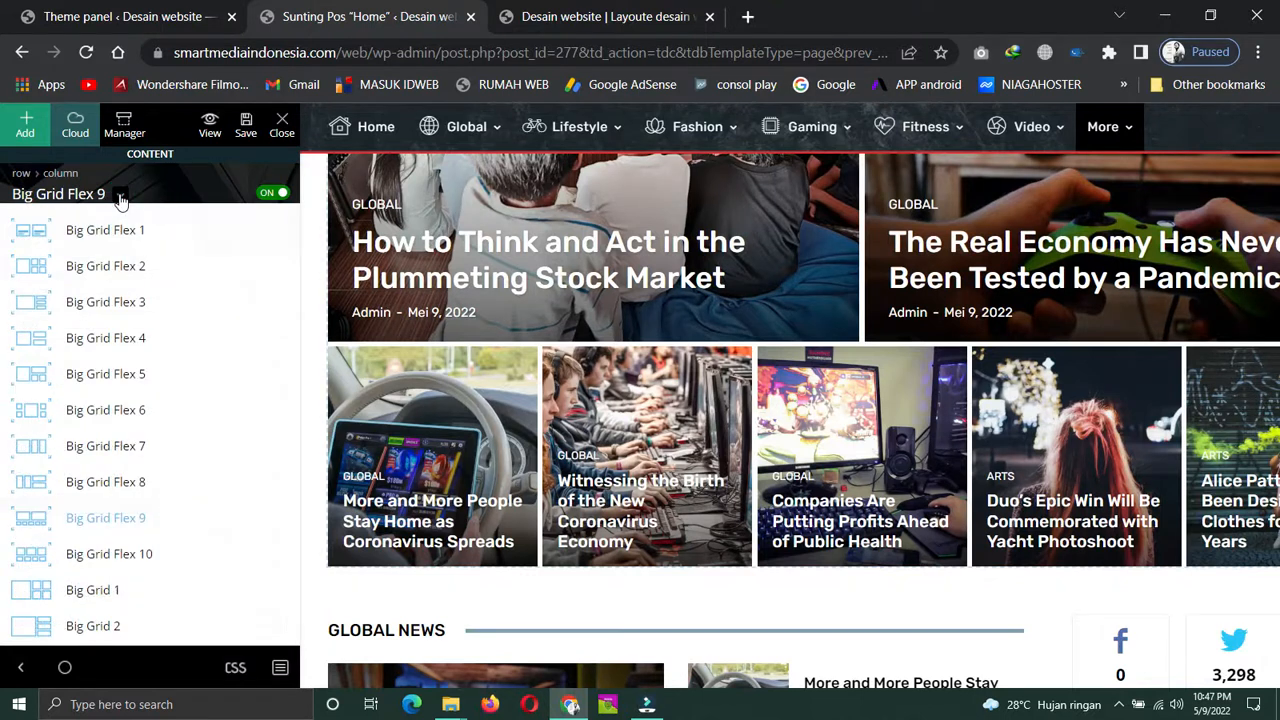
left_click(98, 267)
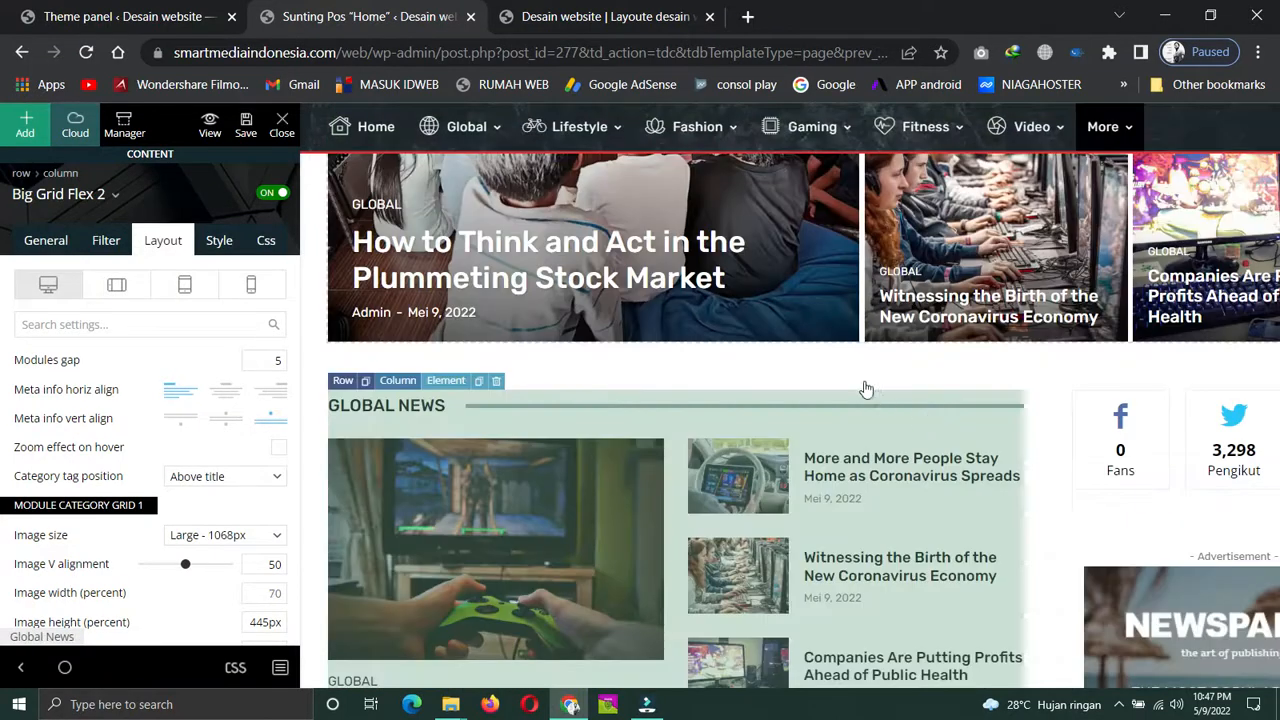
scroll(866, 389, "up", 5)
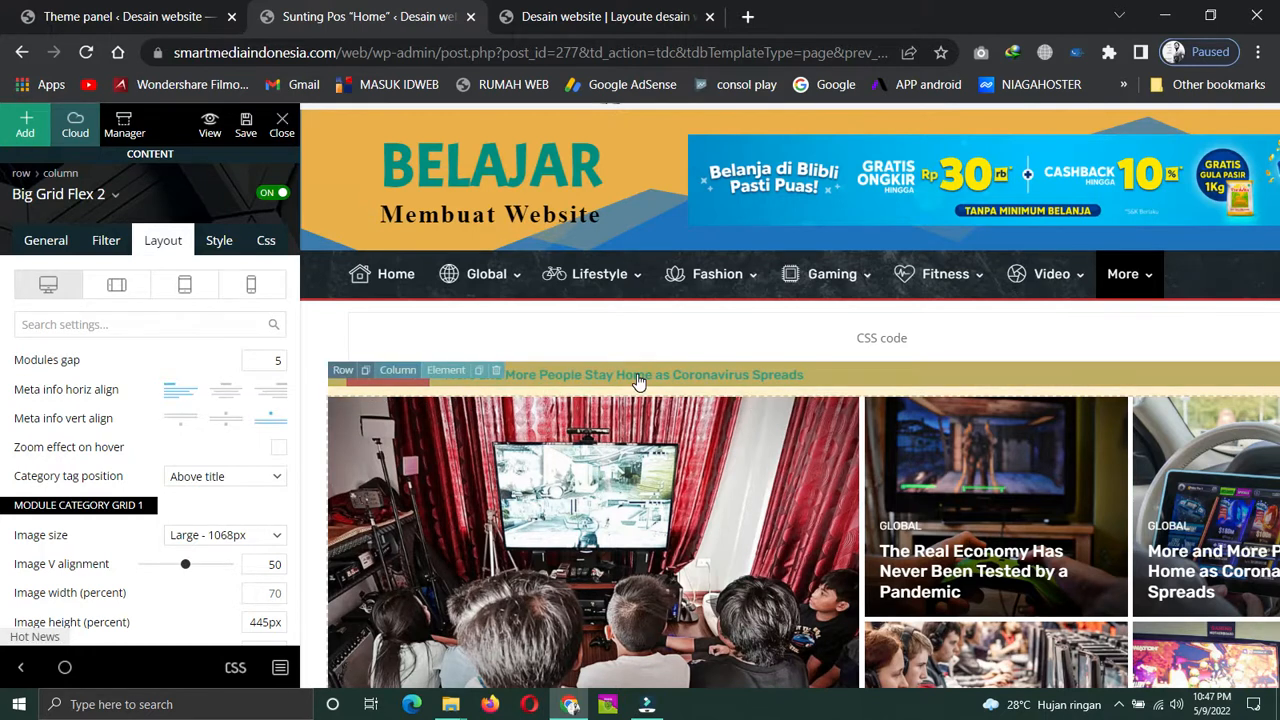
scroll(640, 383, "down", 2)
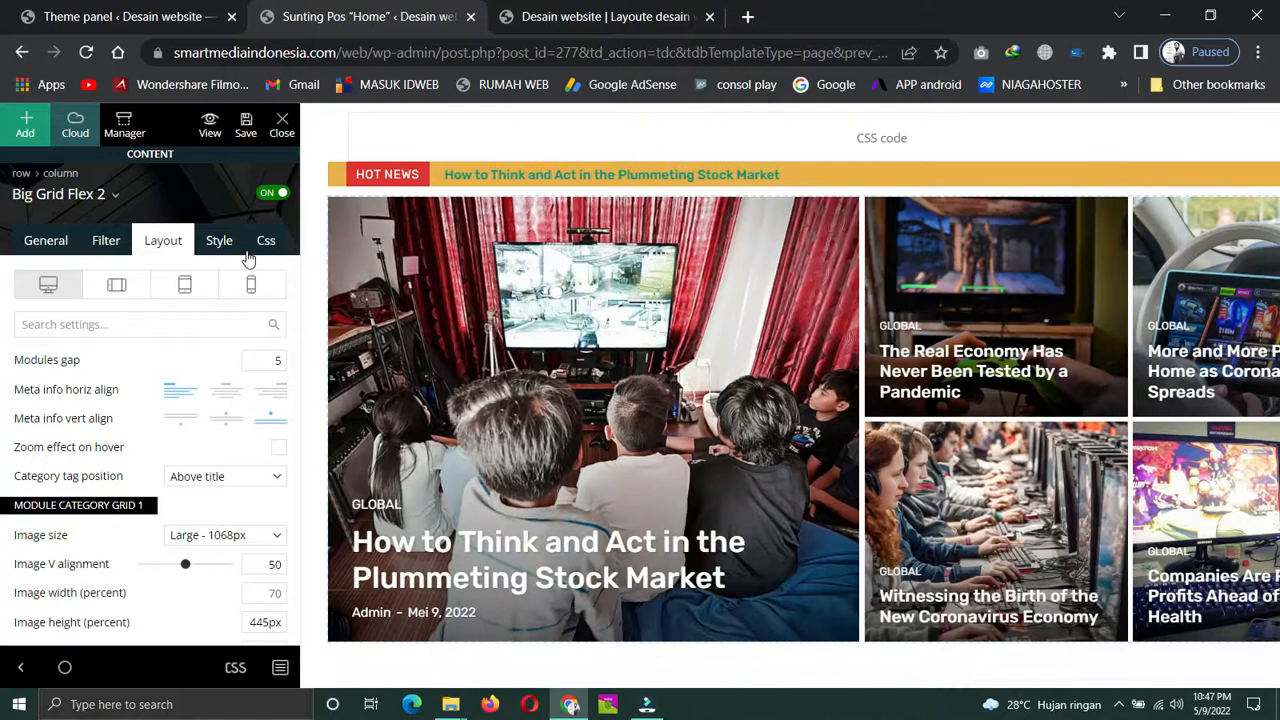
Set the featured posts block's CSS border width to 2 on all four sides
left_click(266, 241)
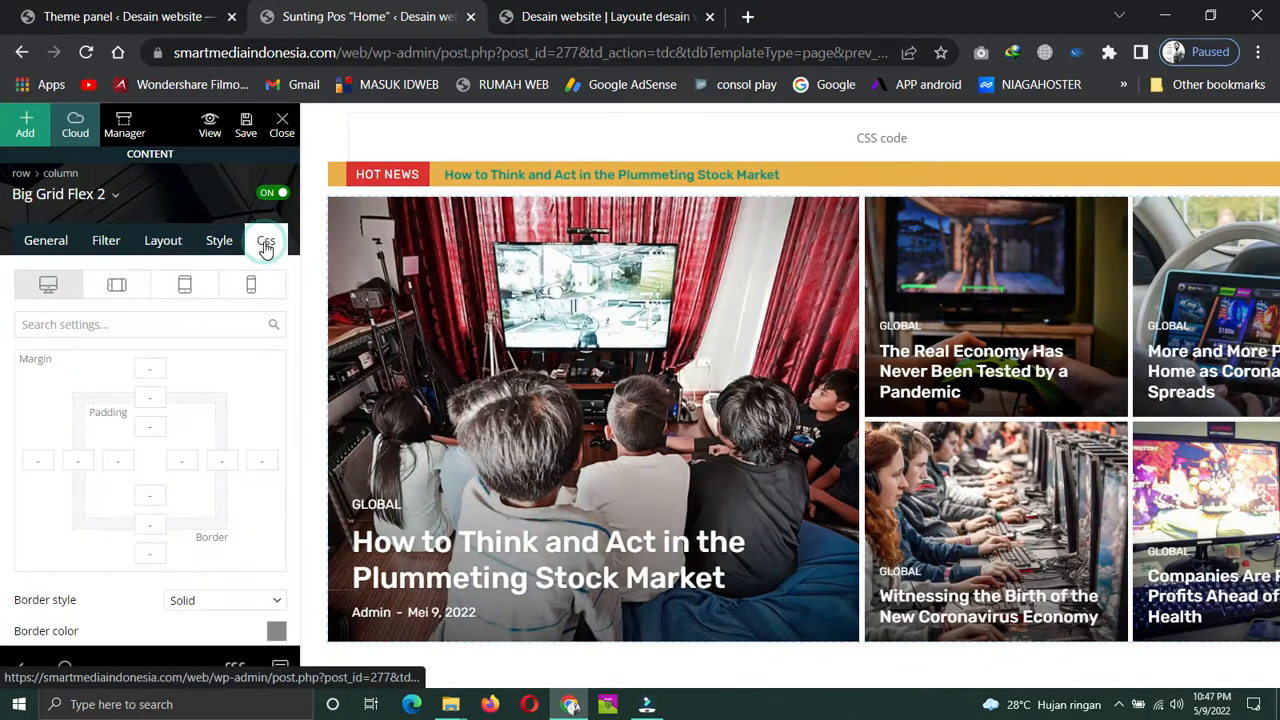
left_click(152, 400)
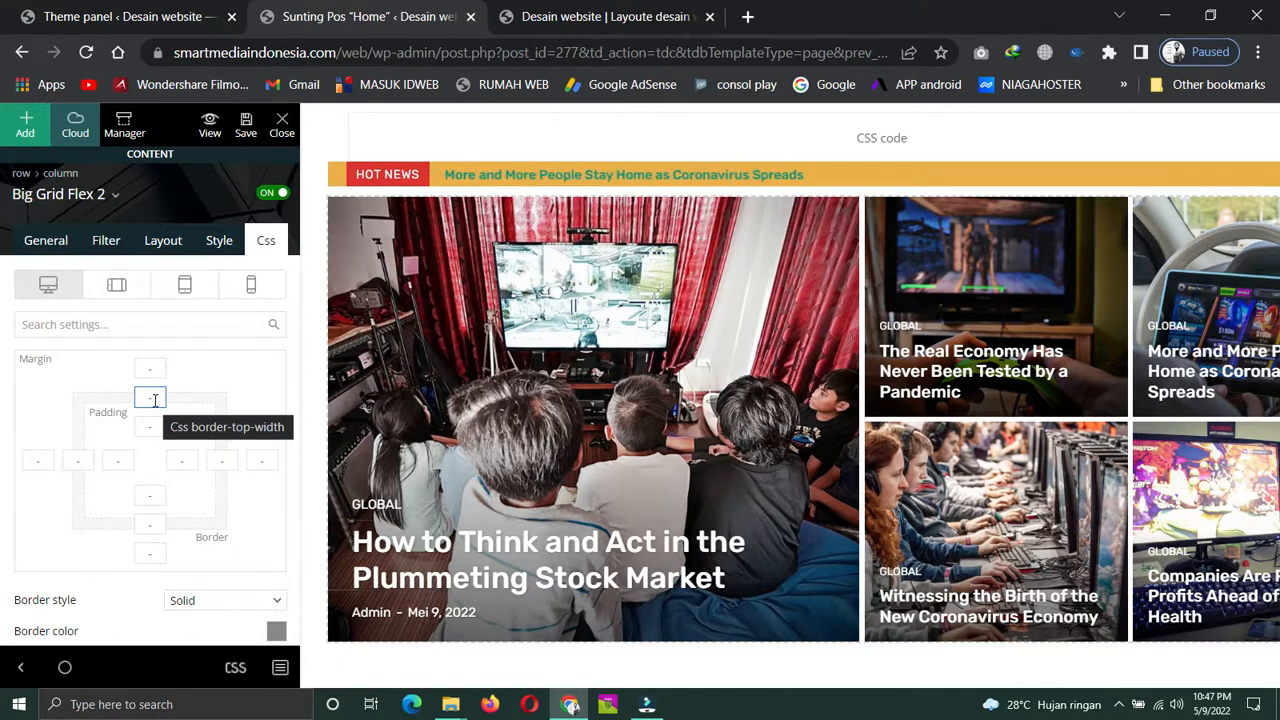
type("2")
left_click(224, 461)
type("2")
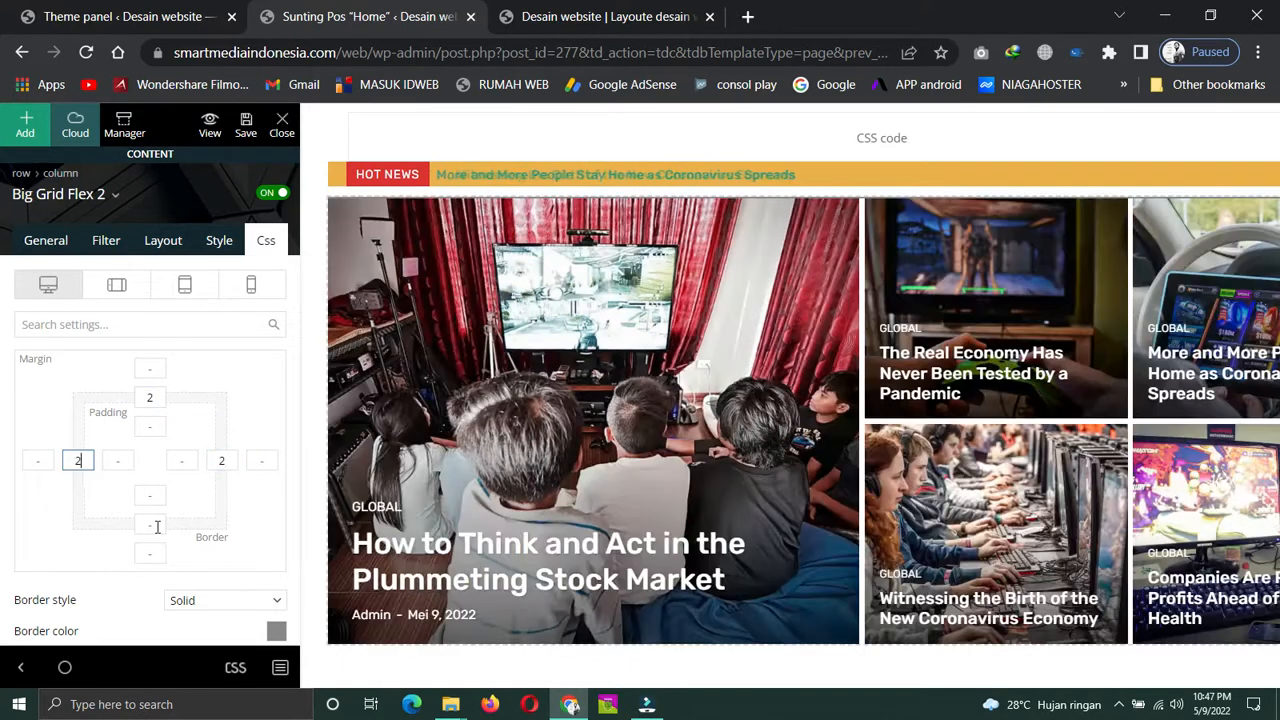
left_click(157, 527)
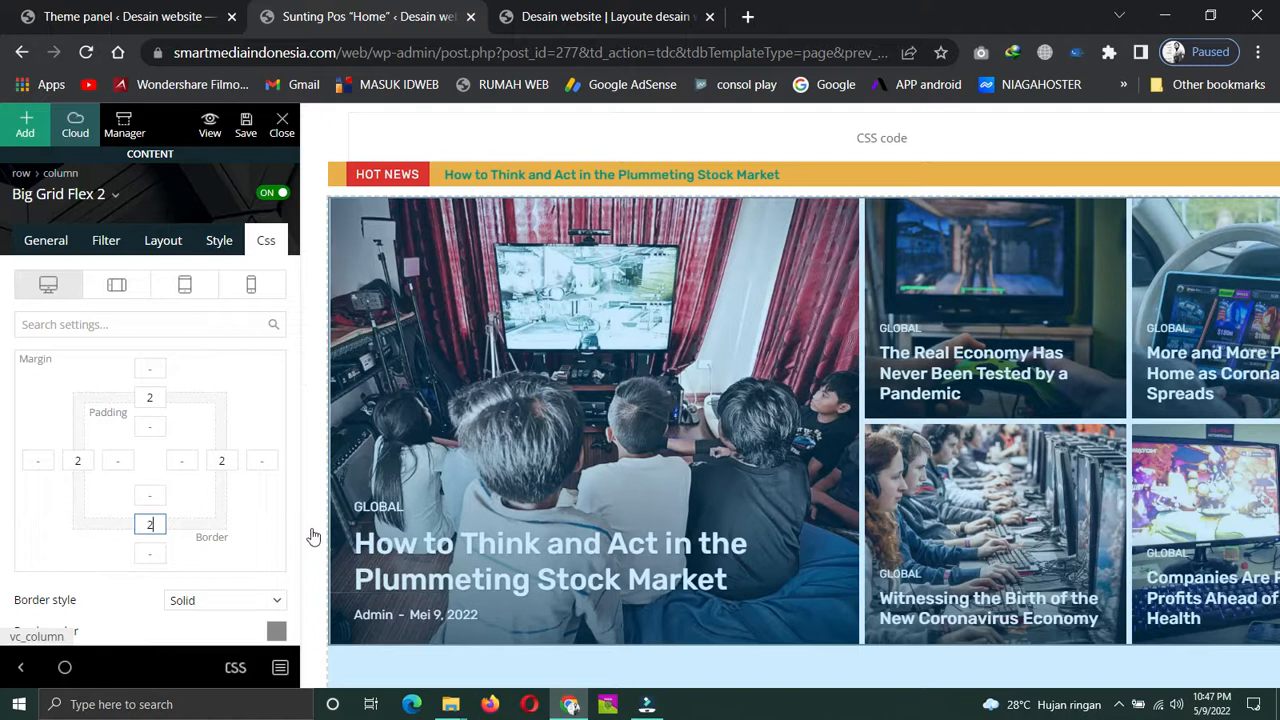
scroll(474, 428, "down", 2)
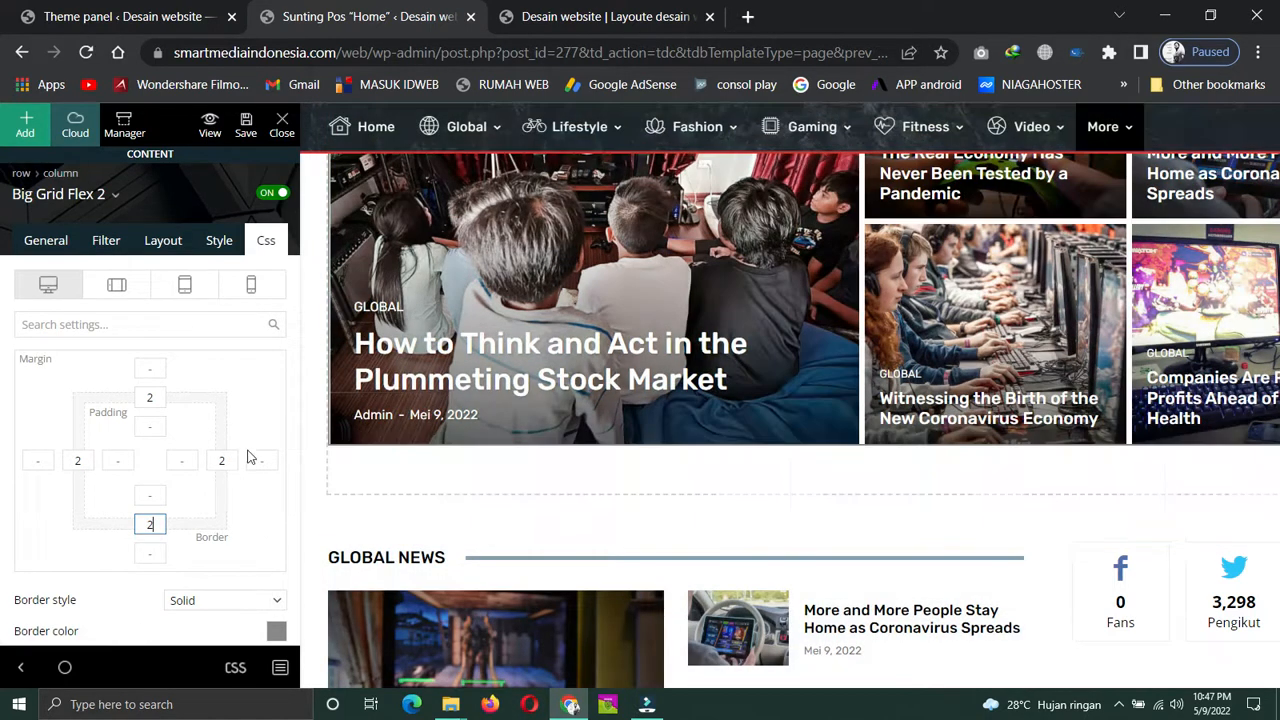
Set the featured posts block's border color to the teal #008d7f from the recent colors
scroll(236, 510, "down", 2)
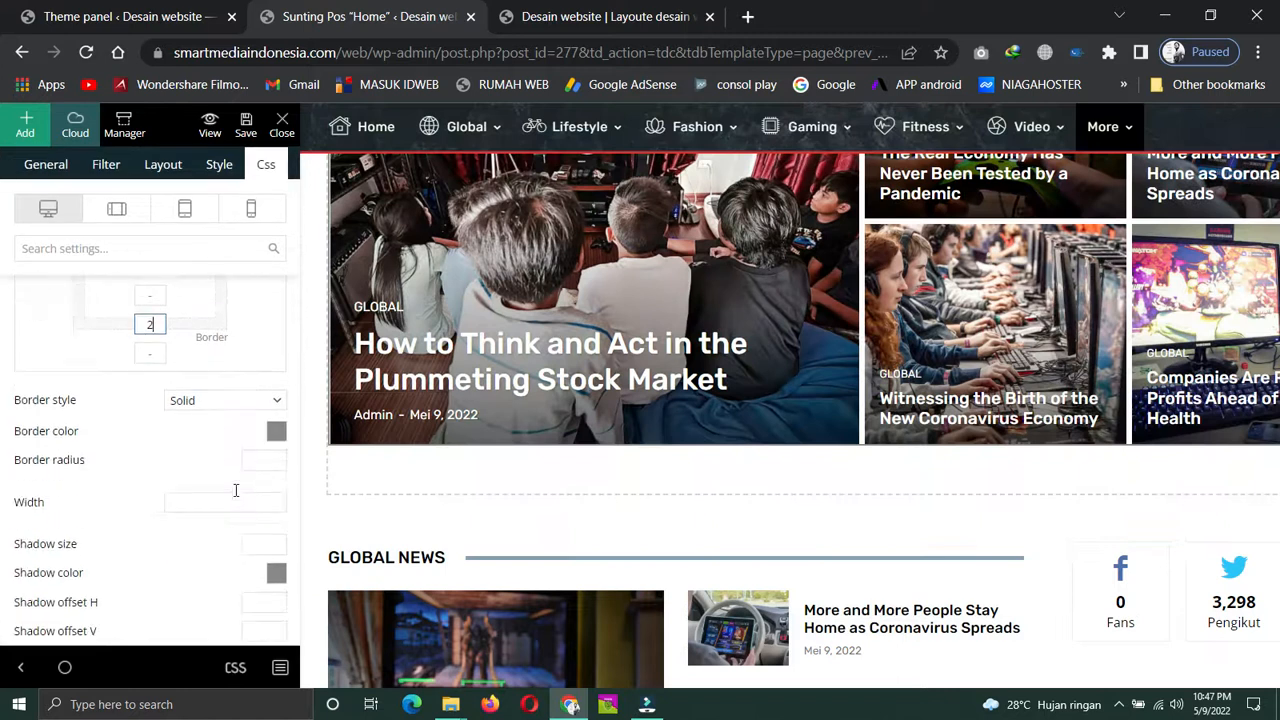
left_click(276, 433)
scroll(90, 505, "down", 3)
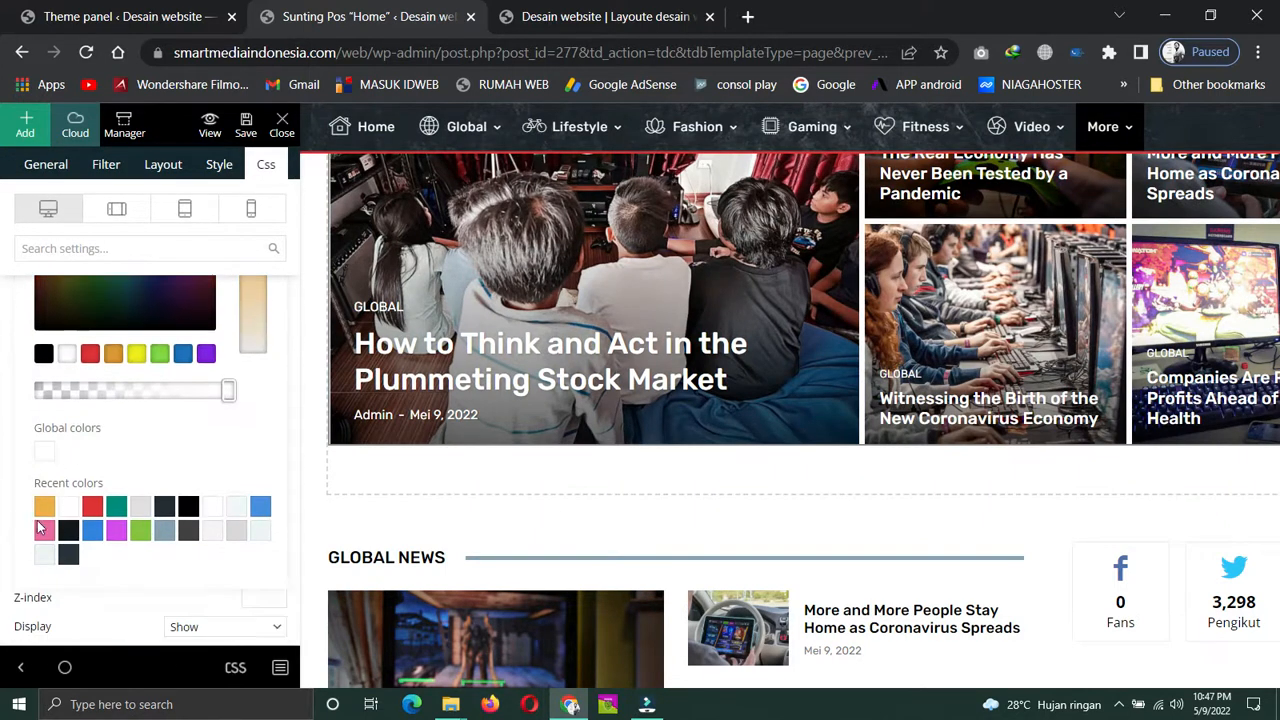
scroll(38, 527, "down", 1)
left_click(115, 447)
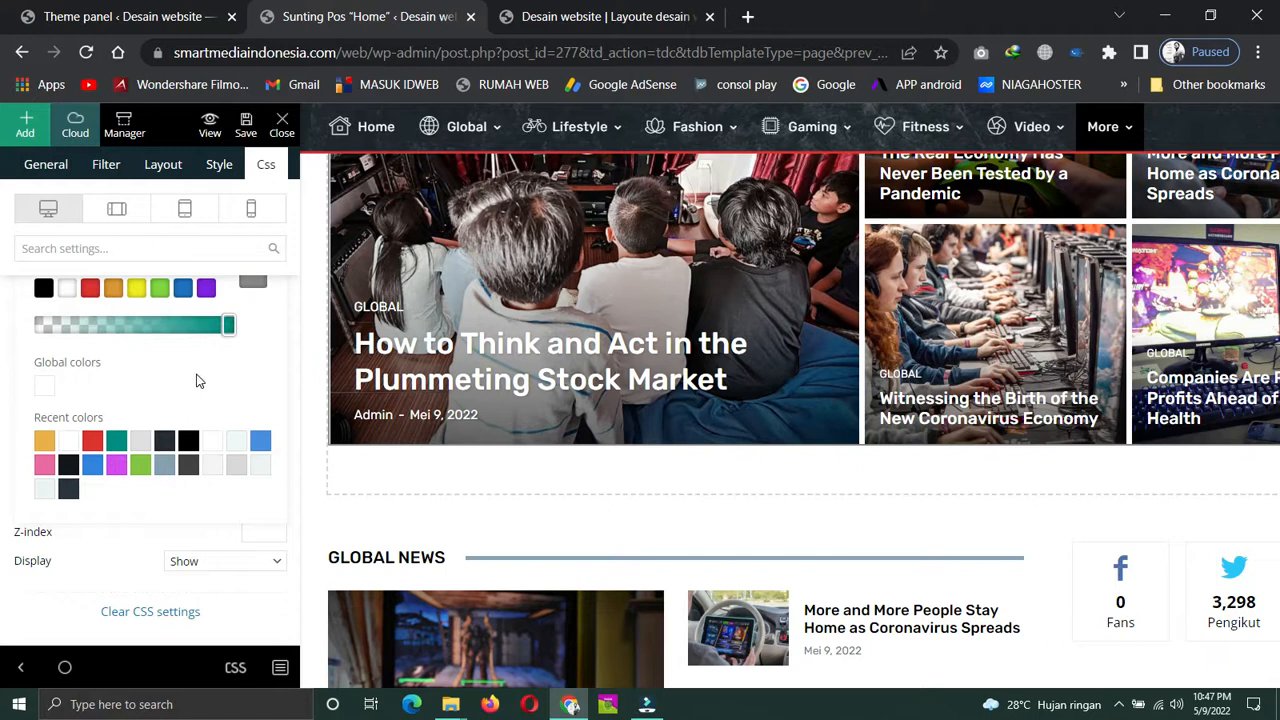
scroll(197, 379, "up", 4)
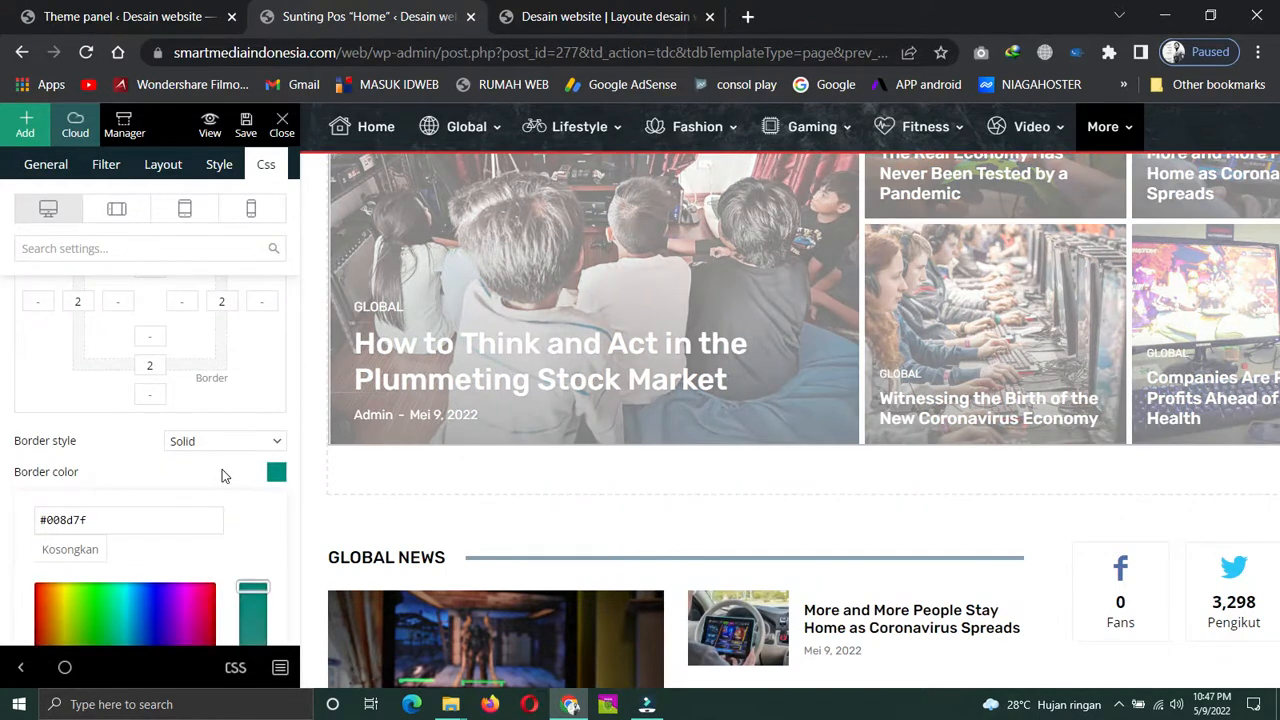
left_click(222, 475)
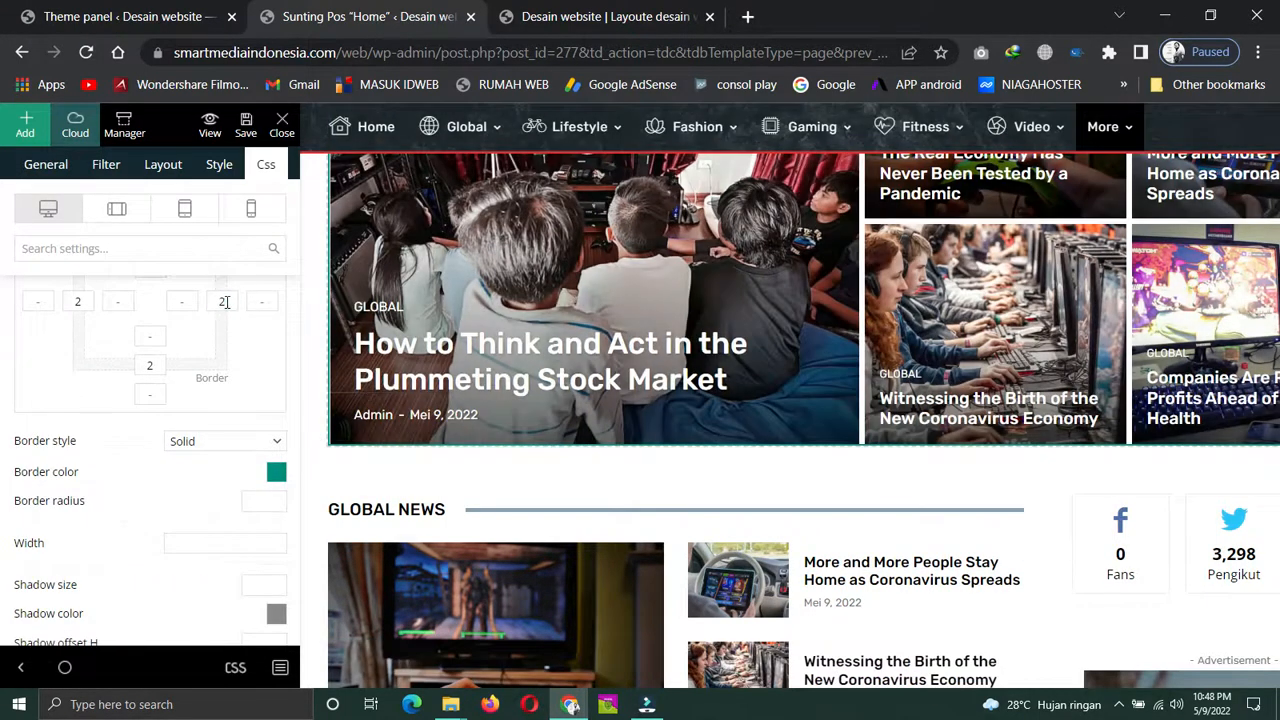
Set the featured posts block's CSS border width to 5 on all four sides
left_click(224, 302)
left_click(78, 302)
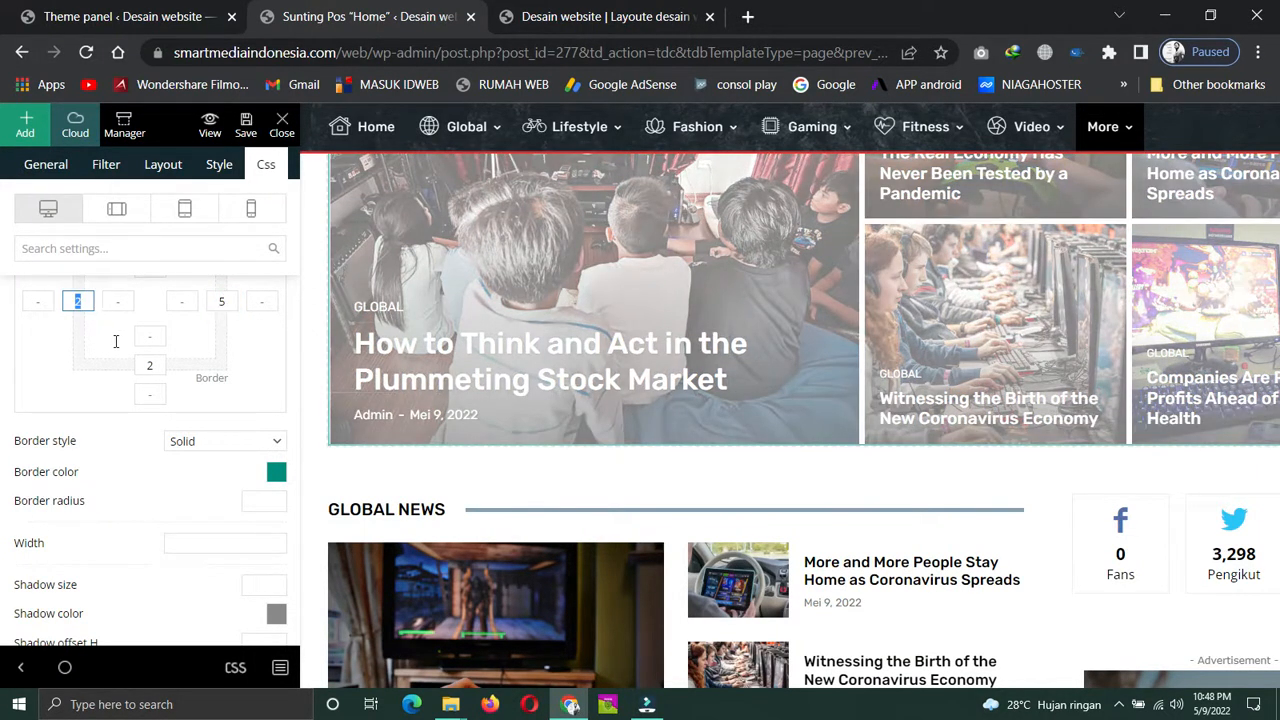
type("5")
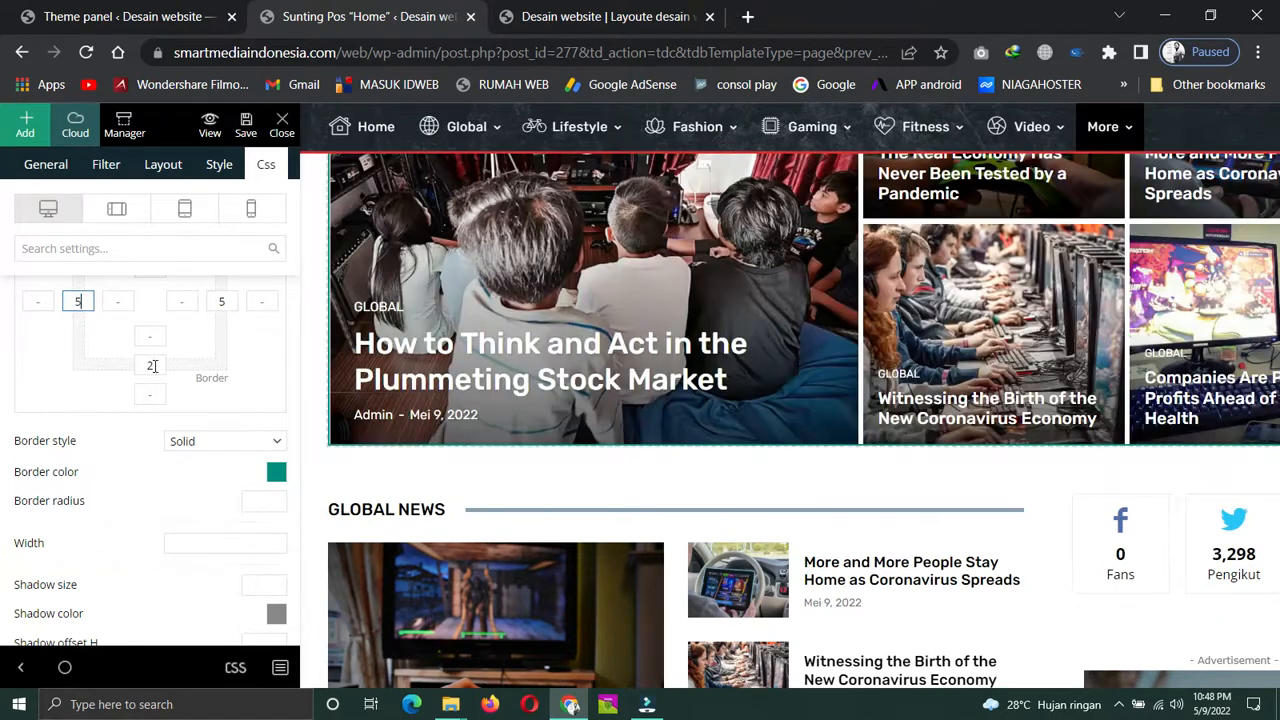
left_click(152, 366)
type("5")
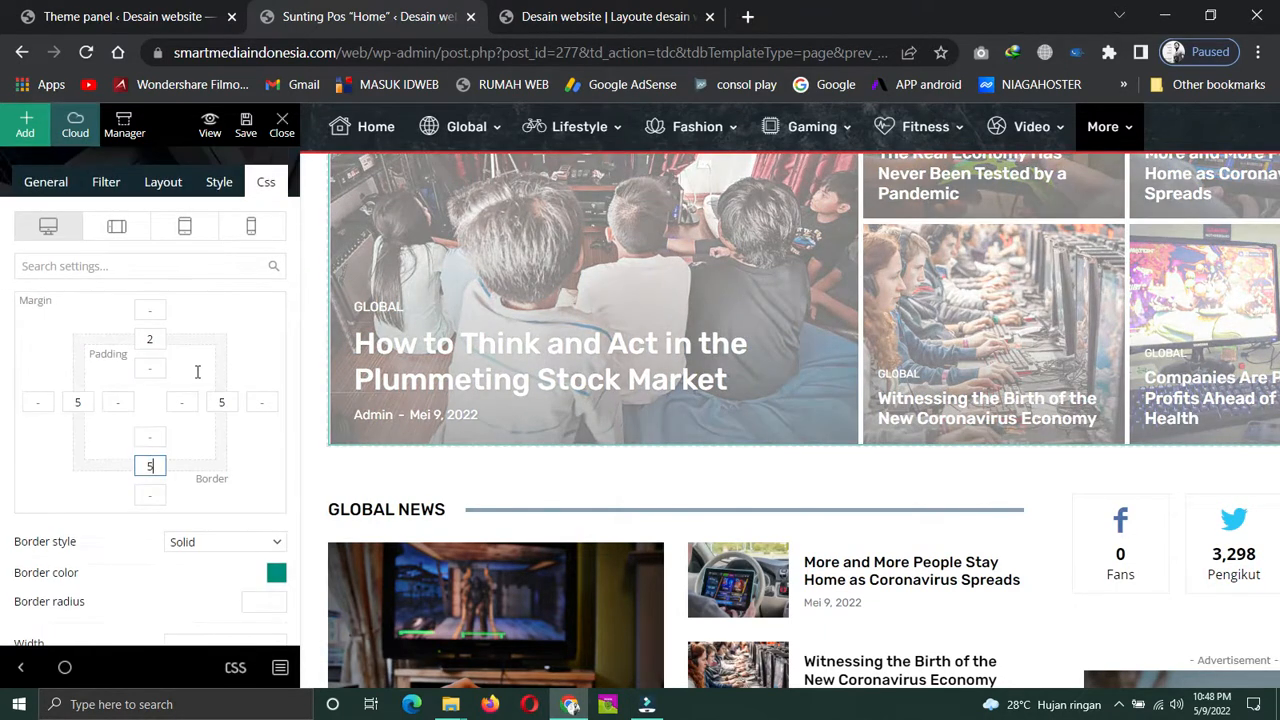
left_click(150, 341)
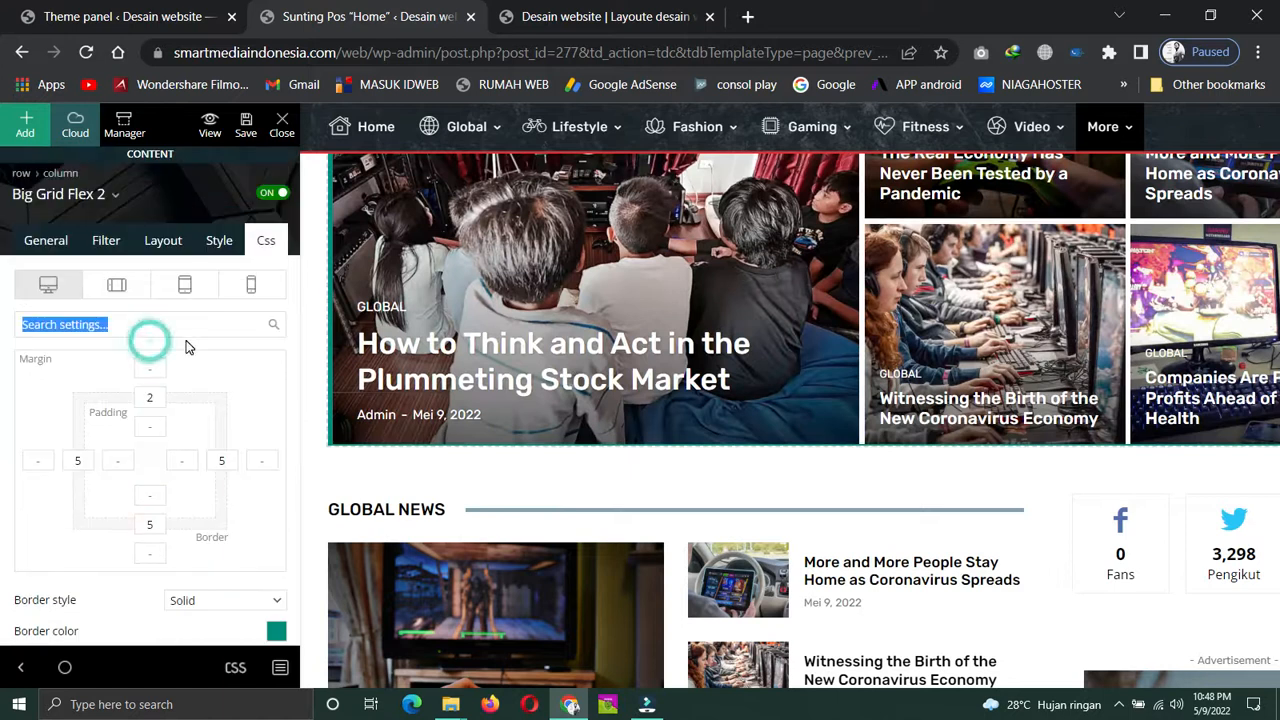
left_click(155, 397)
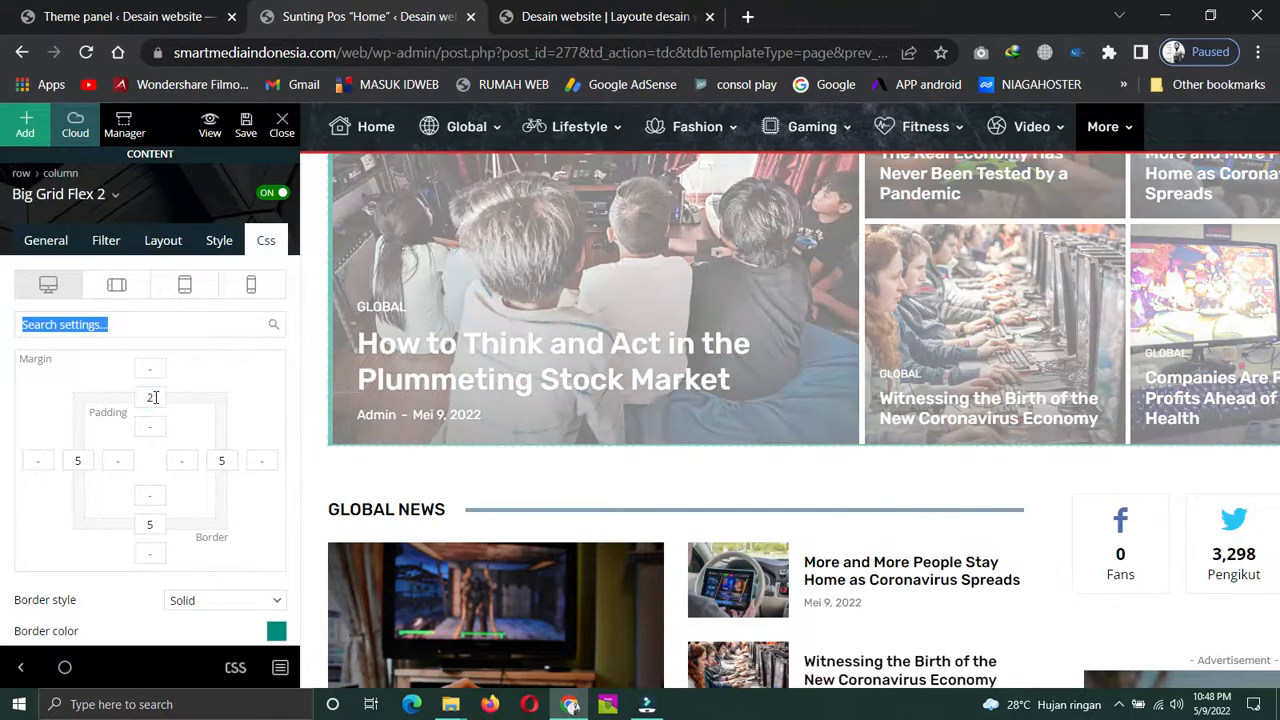
double_click(155, 397)
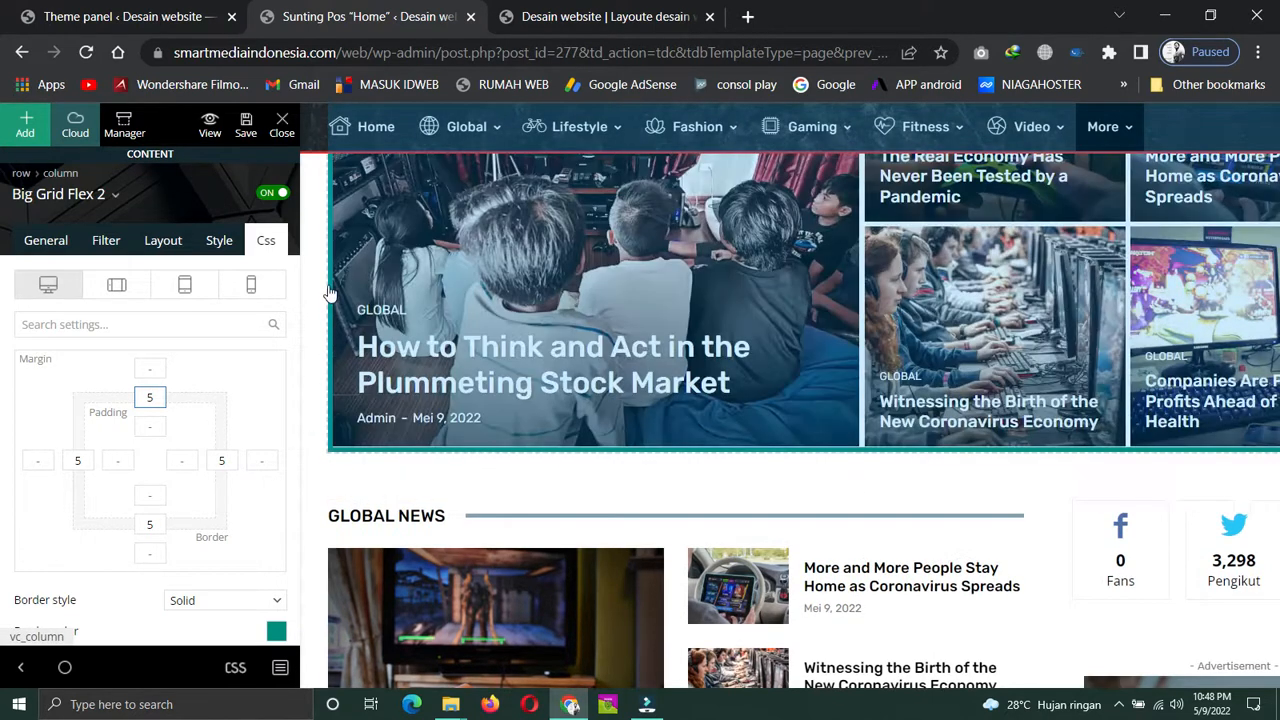
Set the featured posts block's border radius to 5
scroll(172, 490, "down", 1)
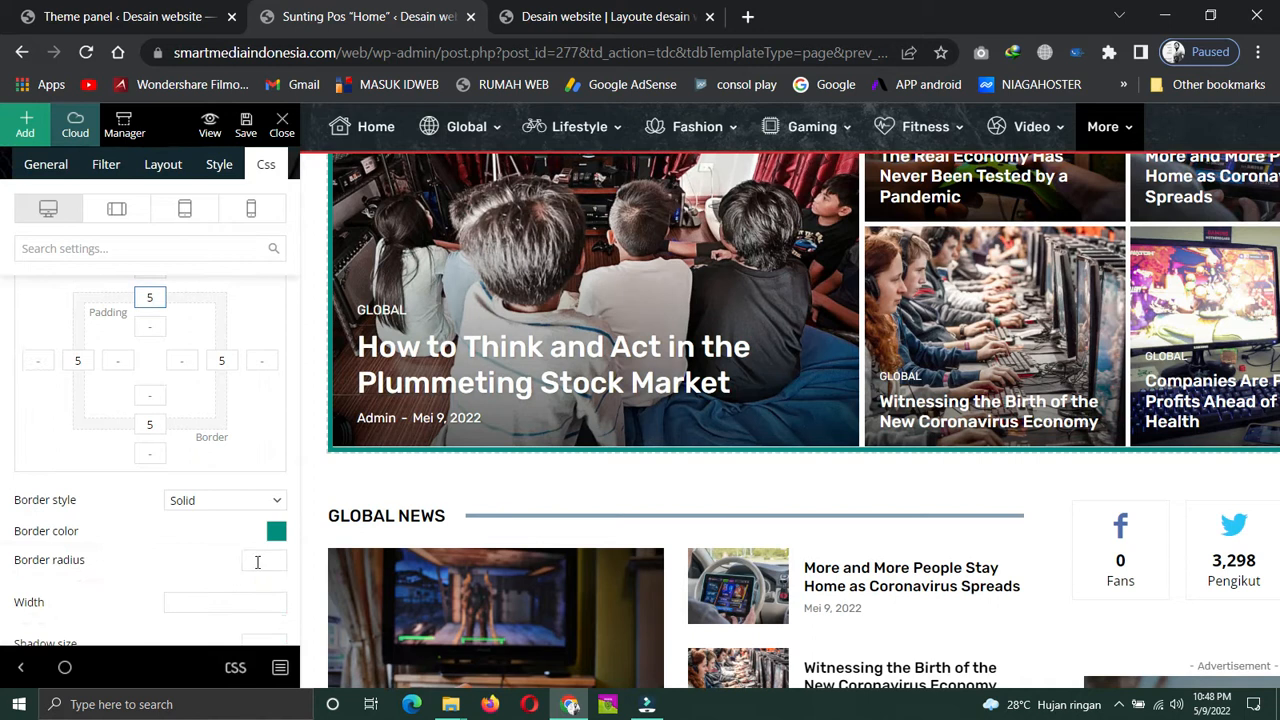
left_click(272, 564)
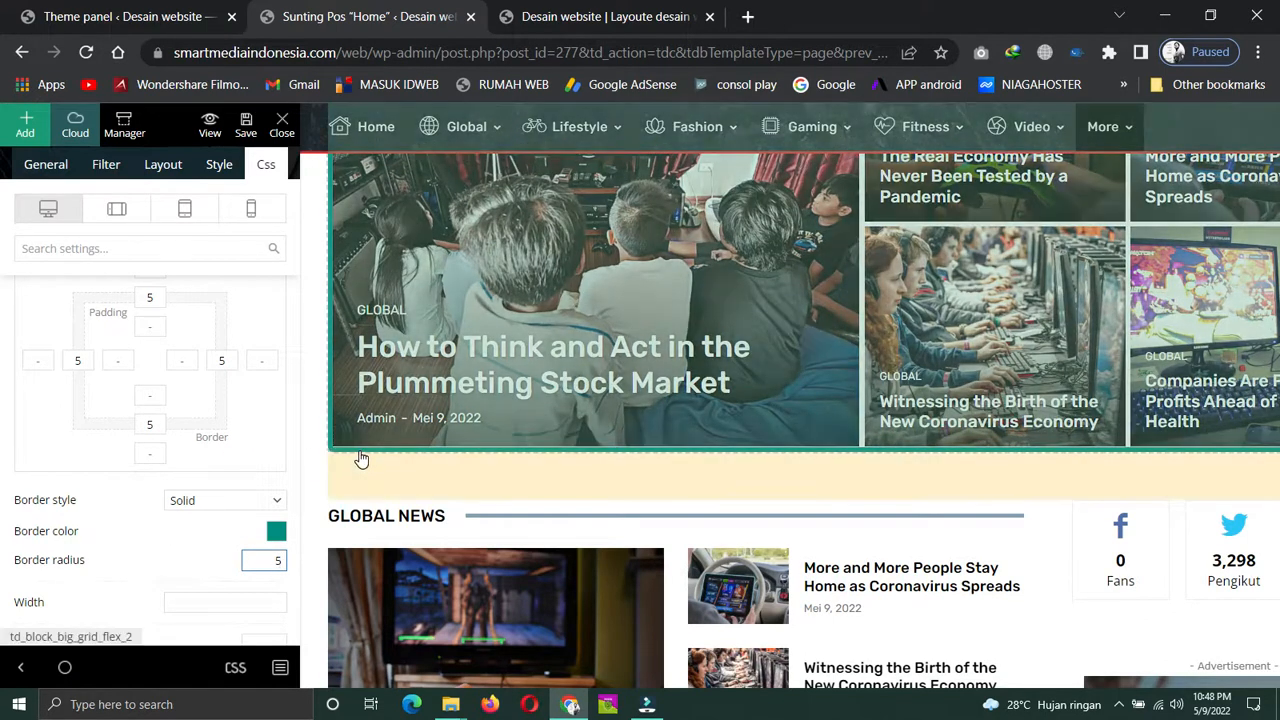
scroll(869, 315, "up", 3)
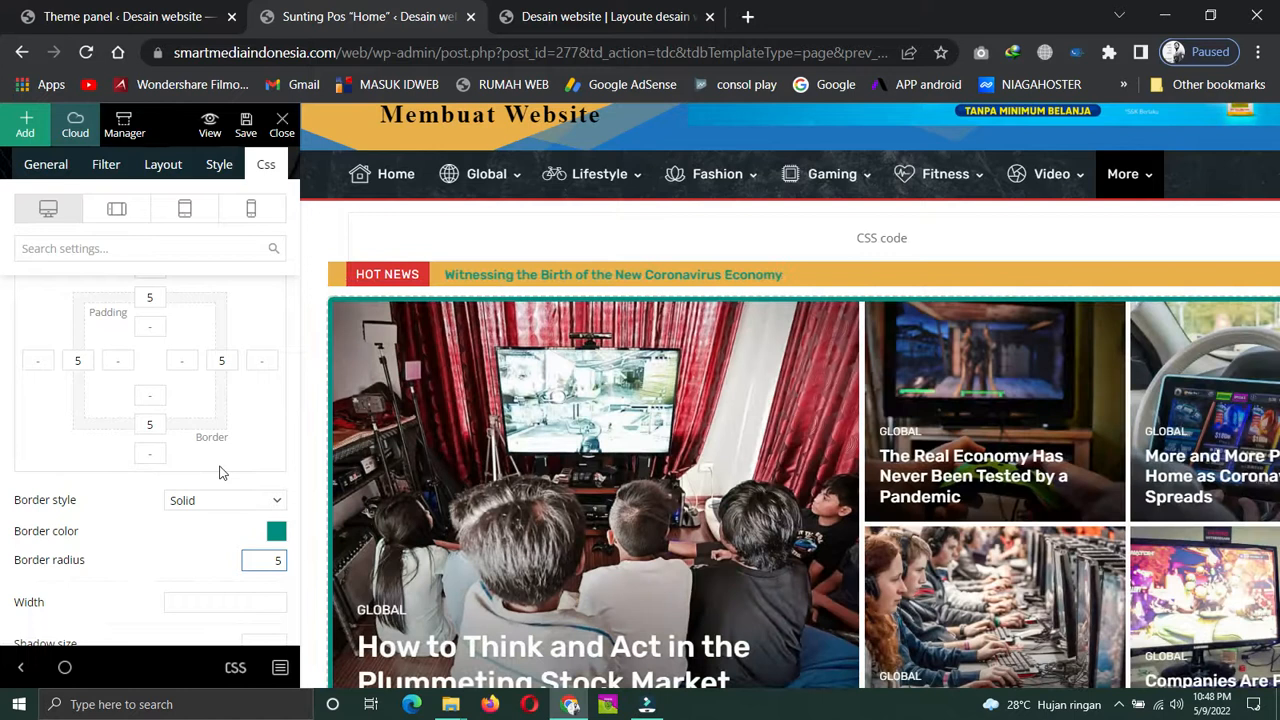
Set the featured posts block's background color to the same recent teal as its border
scroll(218, 468, "down", 2)
scroll(218, 468, "down", 1)
left_click(277, 480)
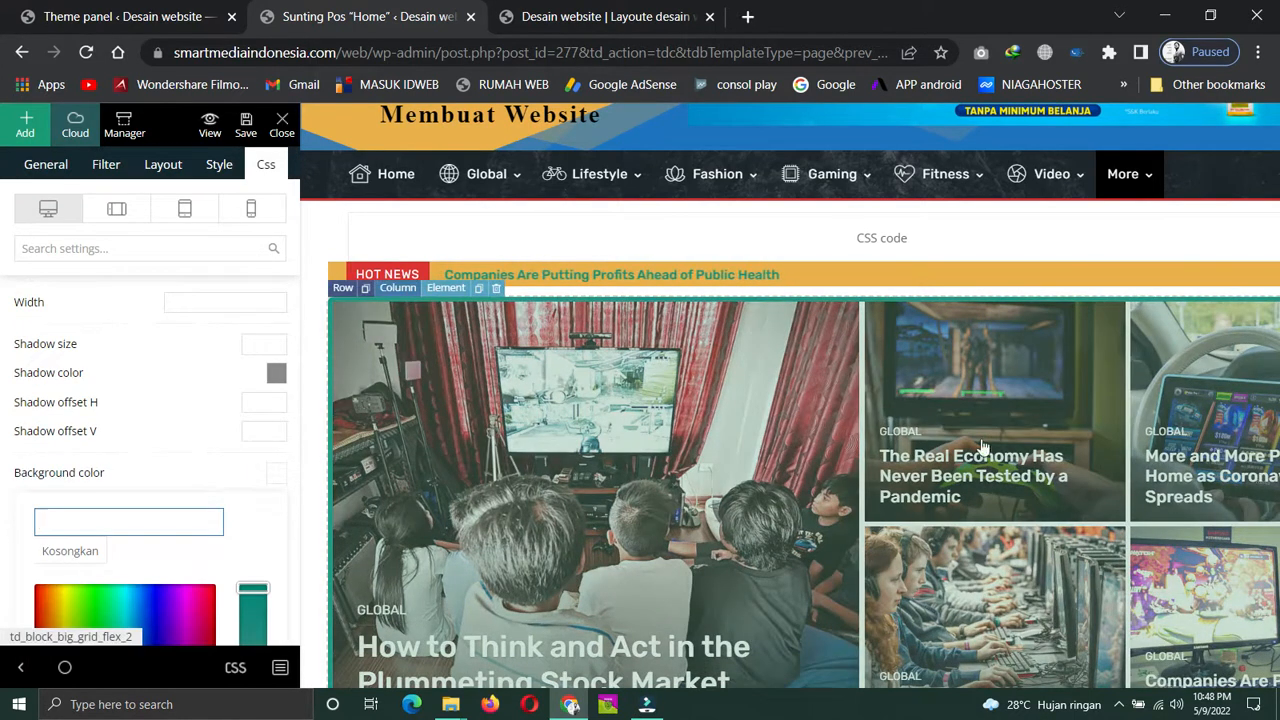
scroll(118, 466, "down", 4)
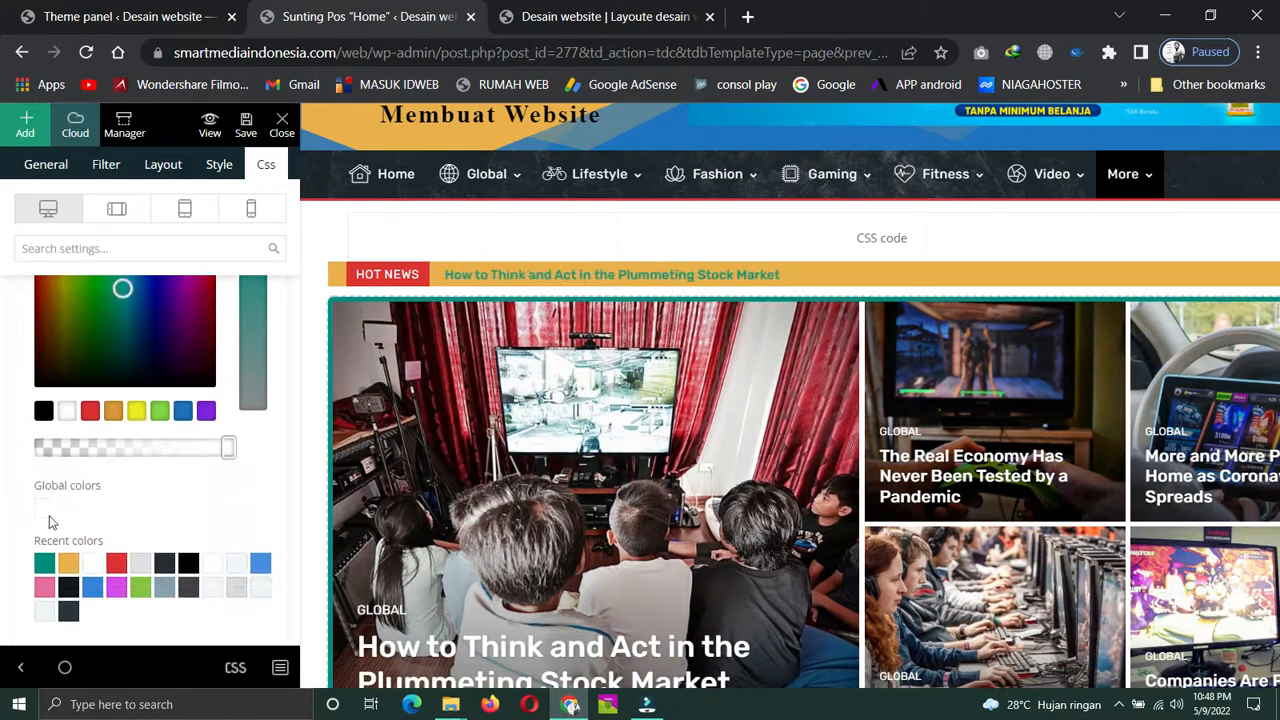
left_click(43, 566)
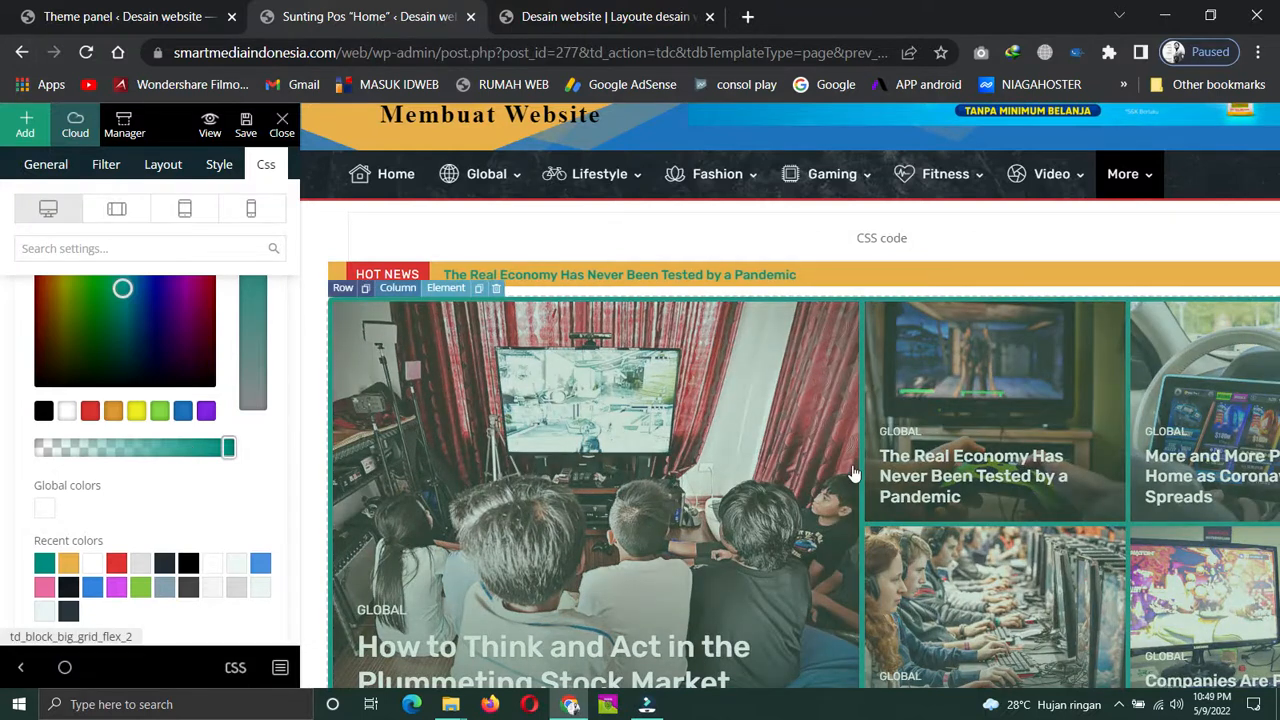
scroll(680, 500, "down", 2)
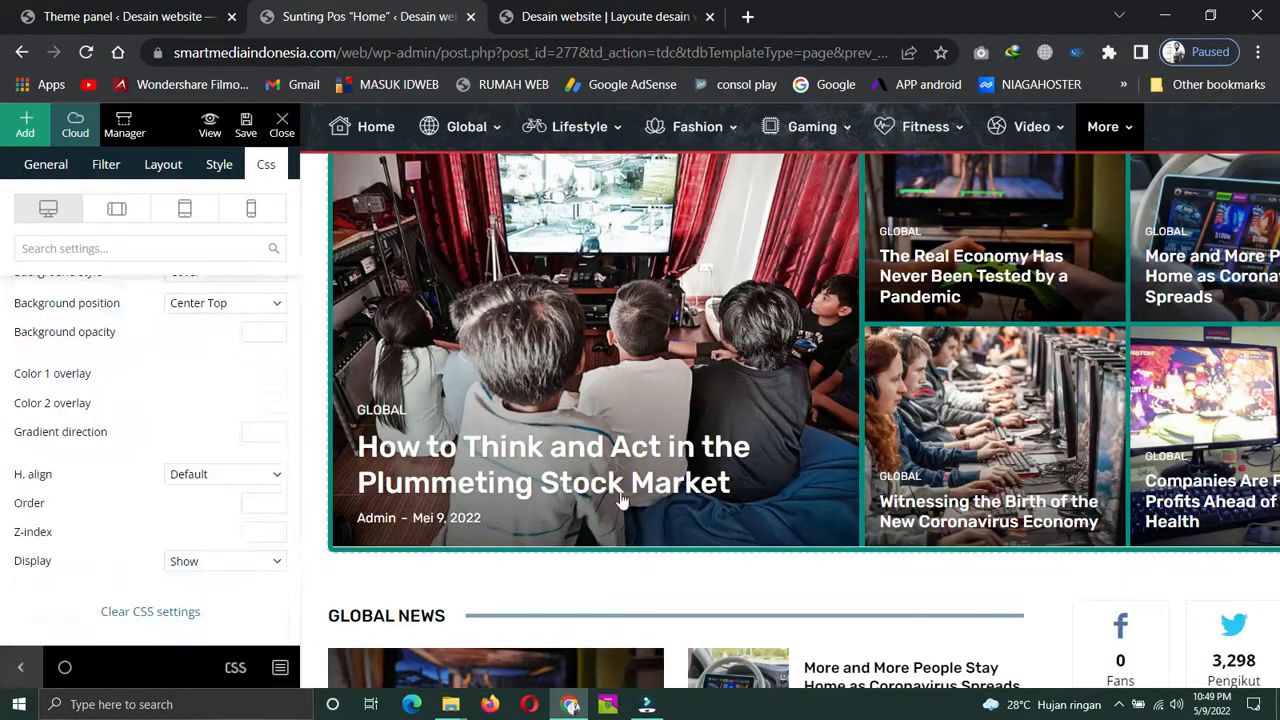
Hide the settings sidebar, examine the featured posts grid's border and gaps at full width, and show the sidebar again
key("space")
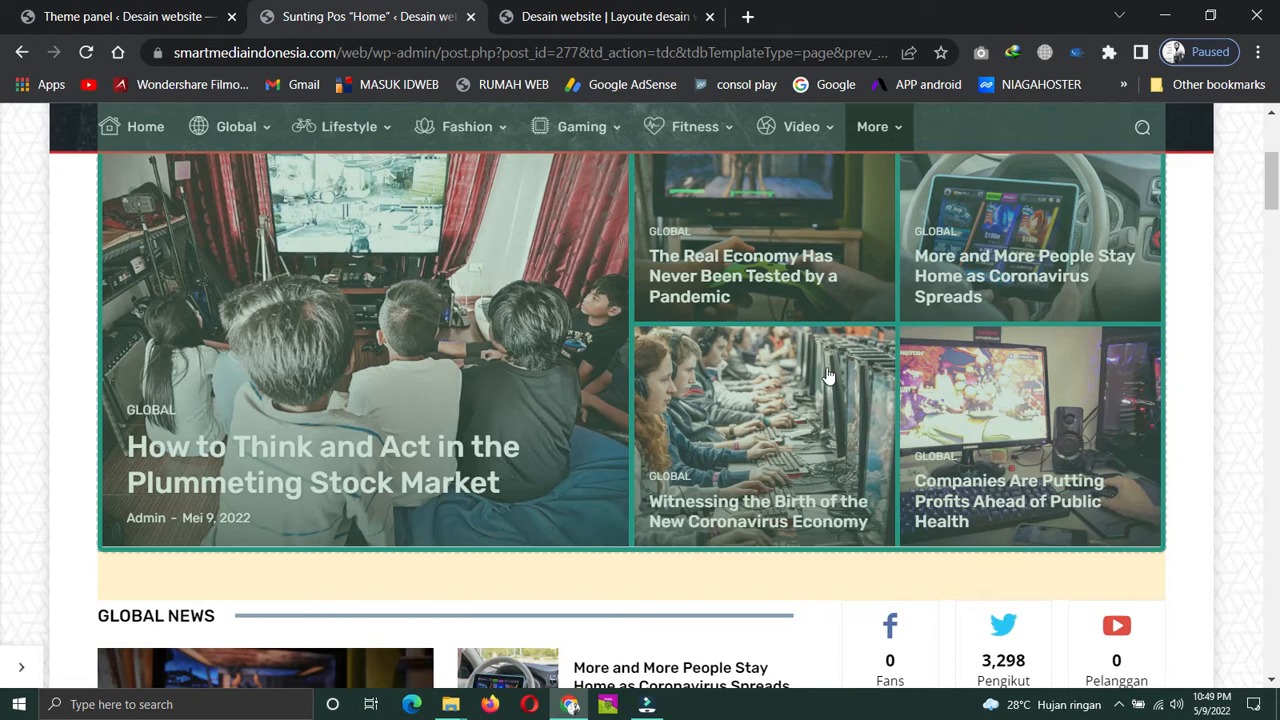
scroll(828, 375, "up", 3)
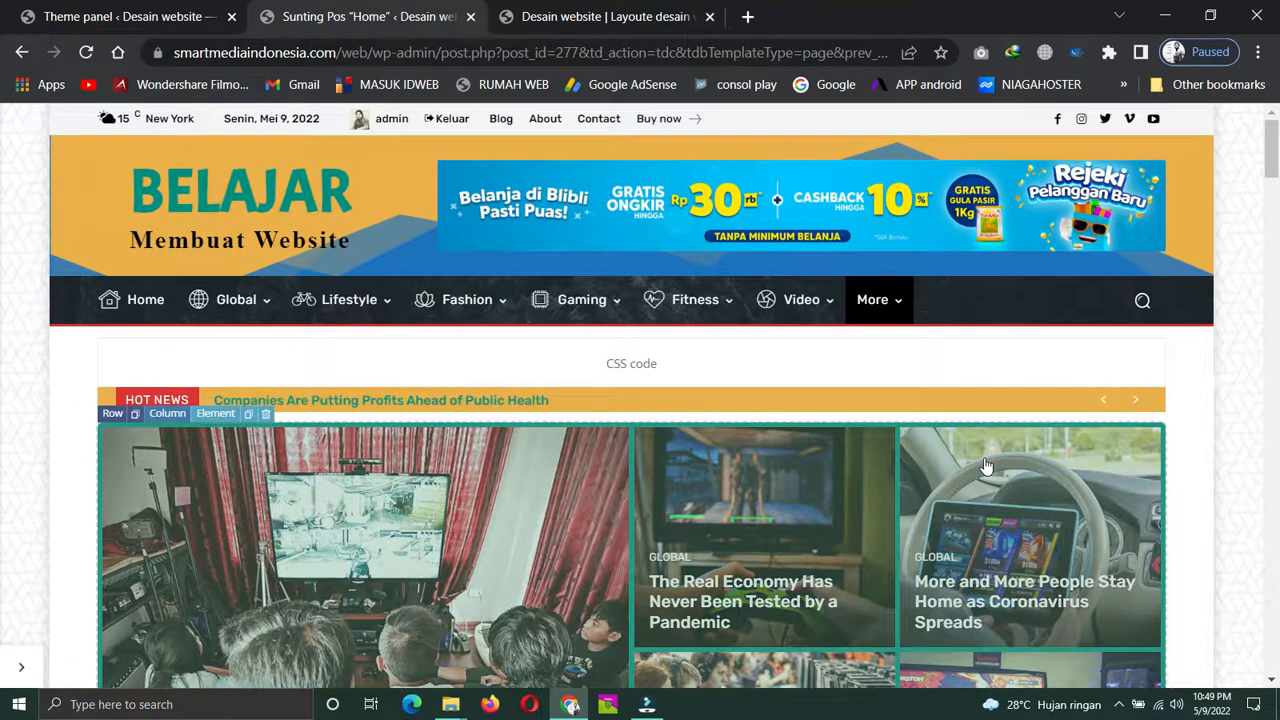
scroll(985, 465, "down", 4)
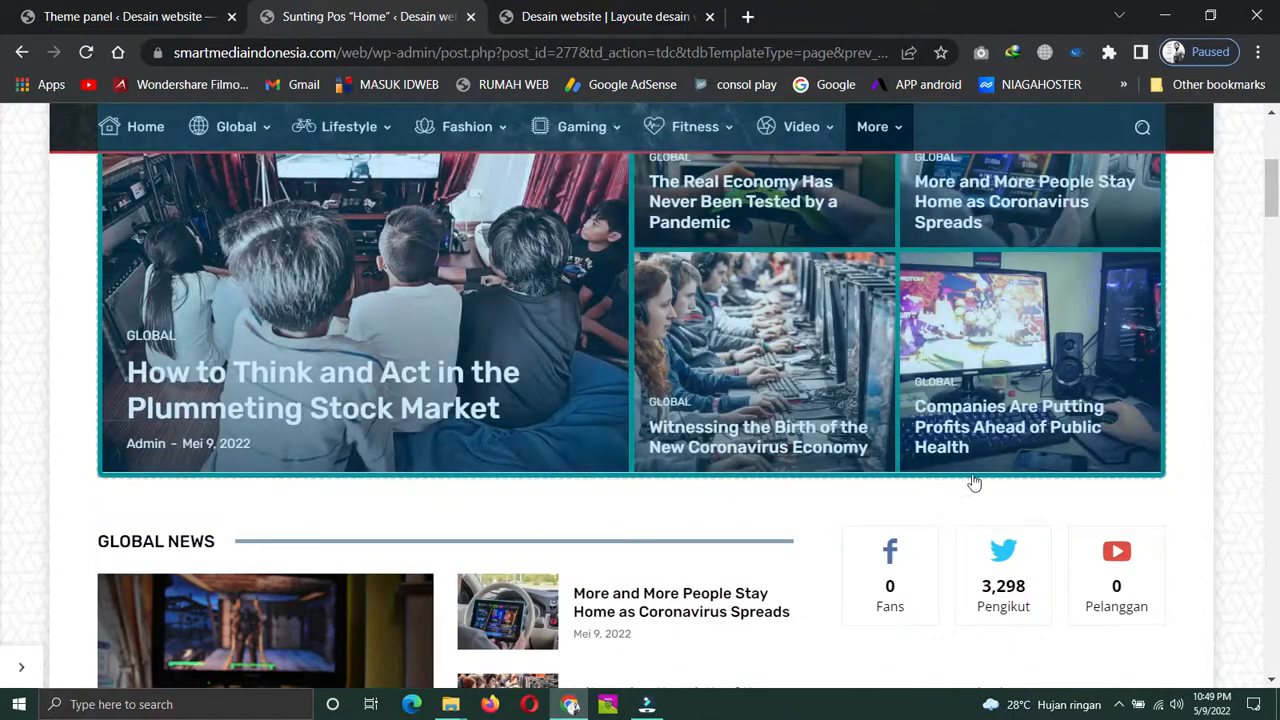
scroll(1145, 342, "up", 1)
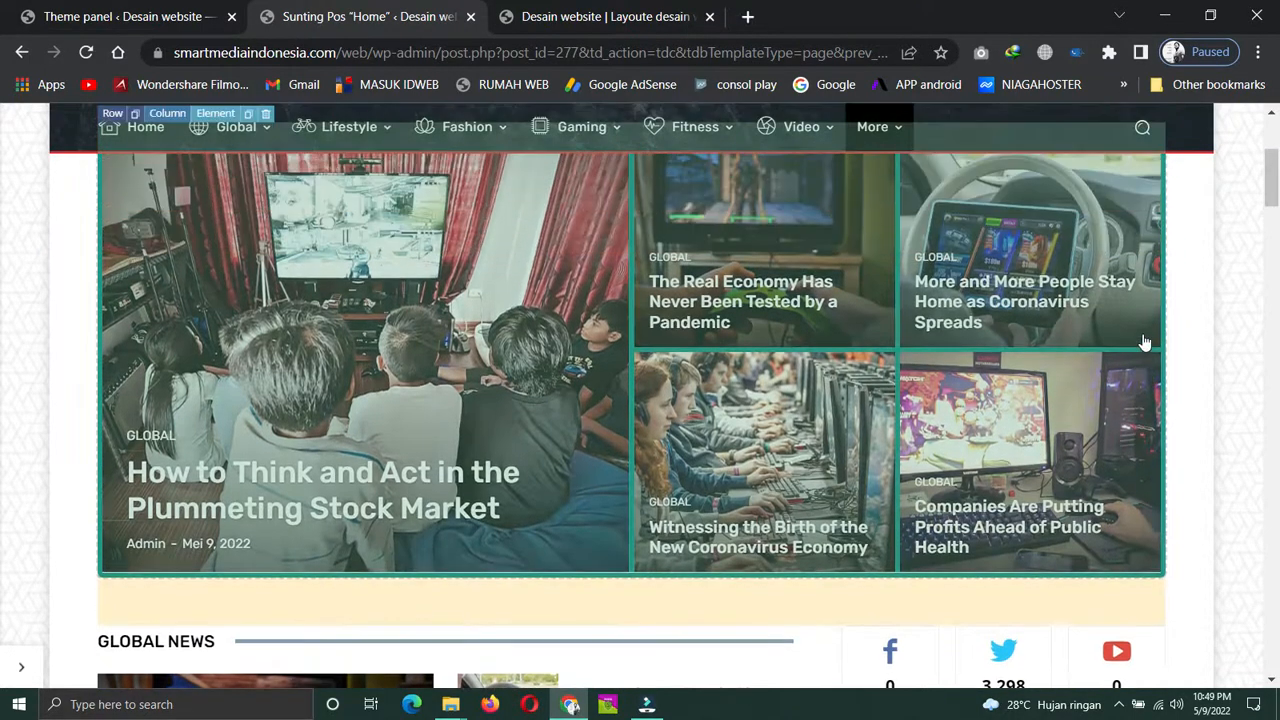
scroll(1145, 342, "up", 2)
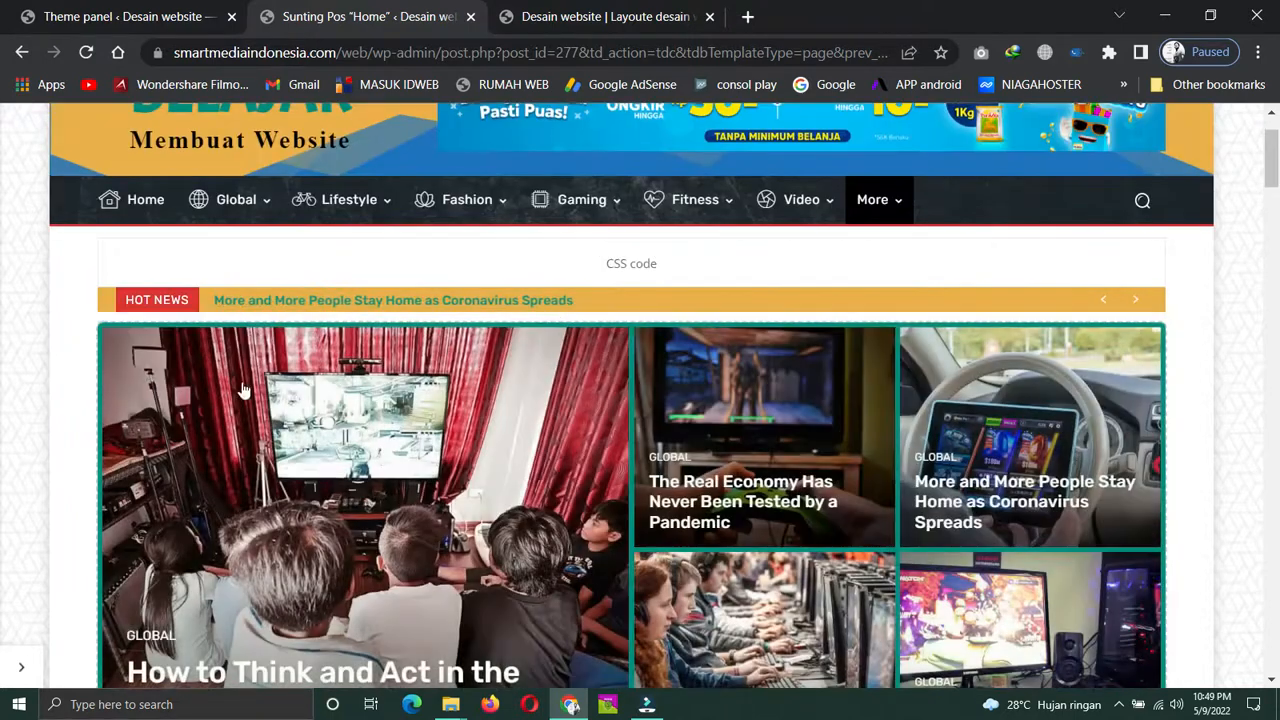
scroll(611, 442, "down", 2)
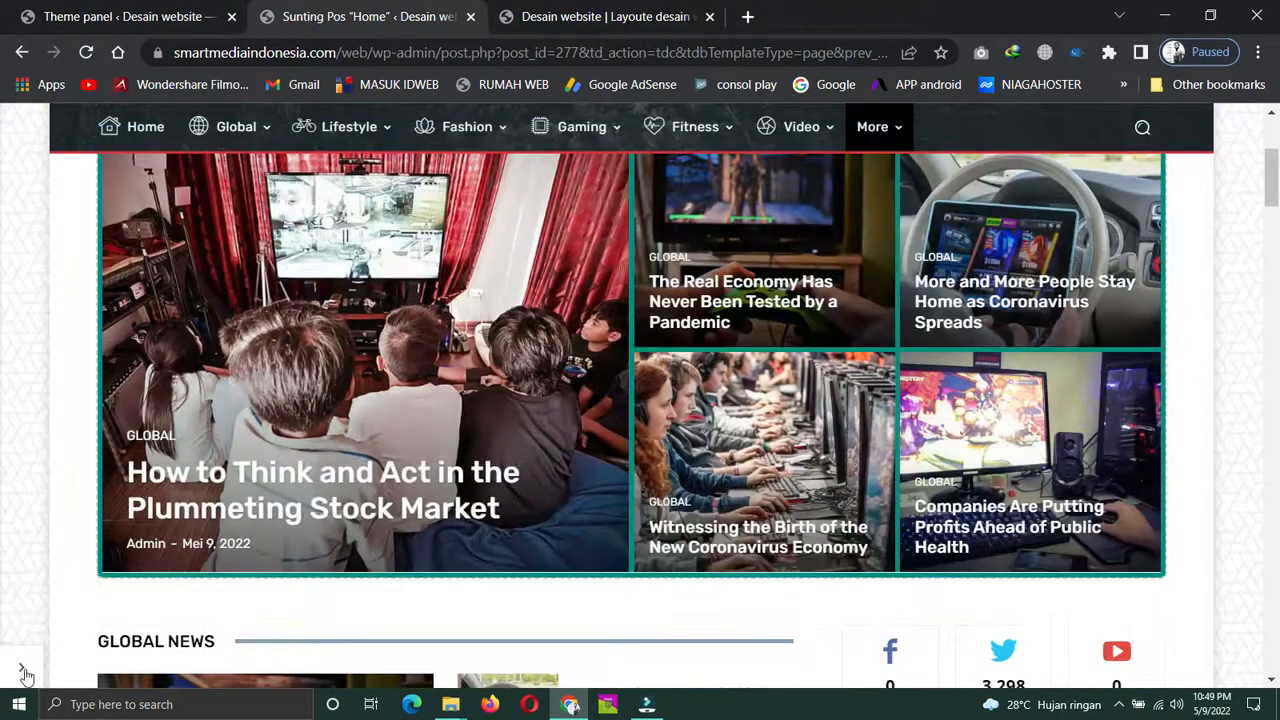
left_click(305, 402)
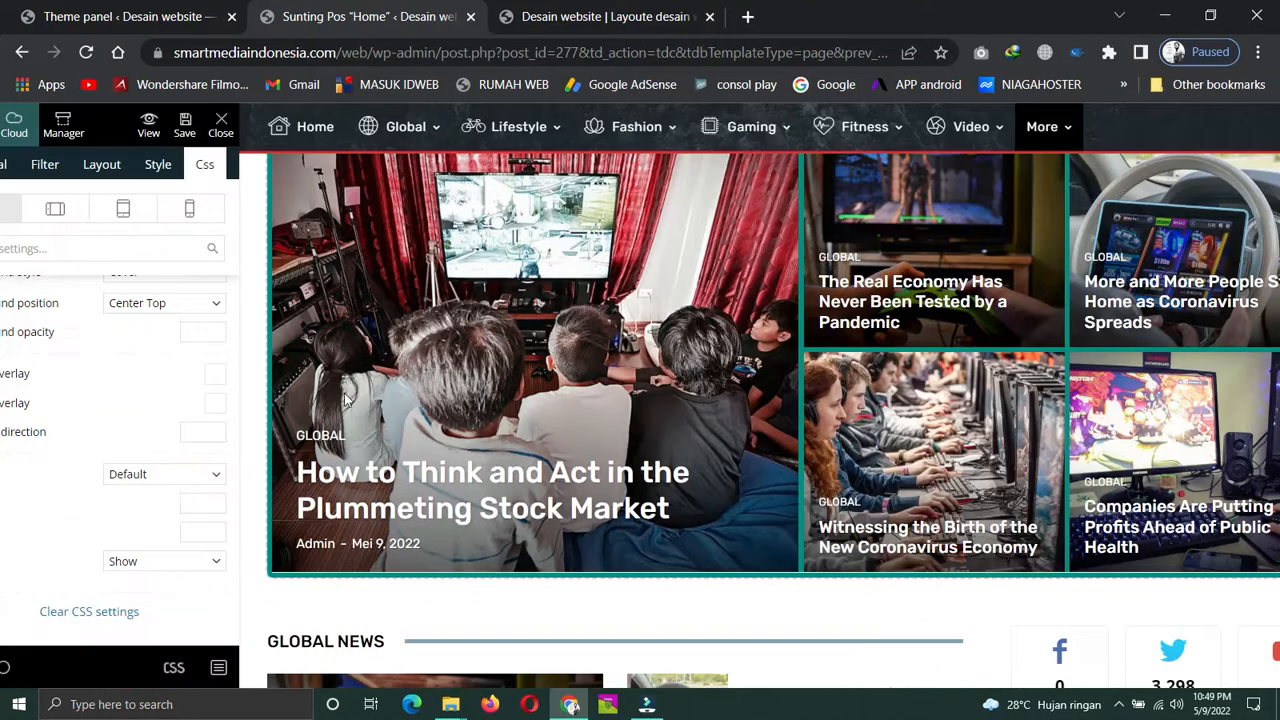
Save the homepage changes, switch to the live site and reload it
scroll(217, 380, "up", 3)
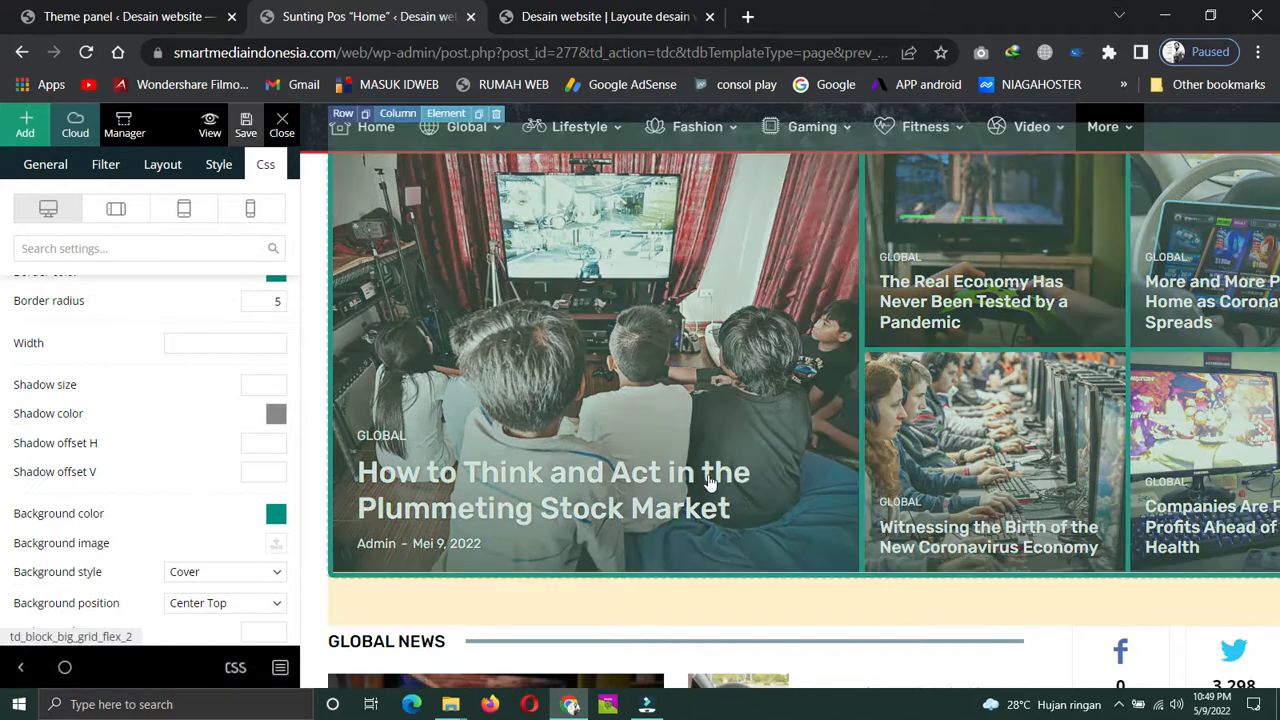
scroll(695, 408, "up", 2)
scroll(384, 157, "up", 1)
left_click(590, 16)
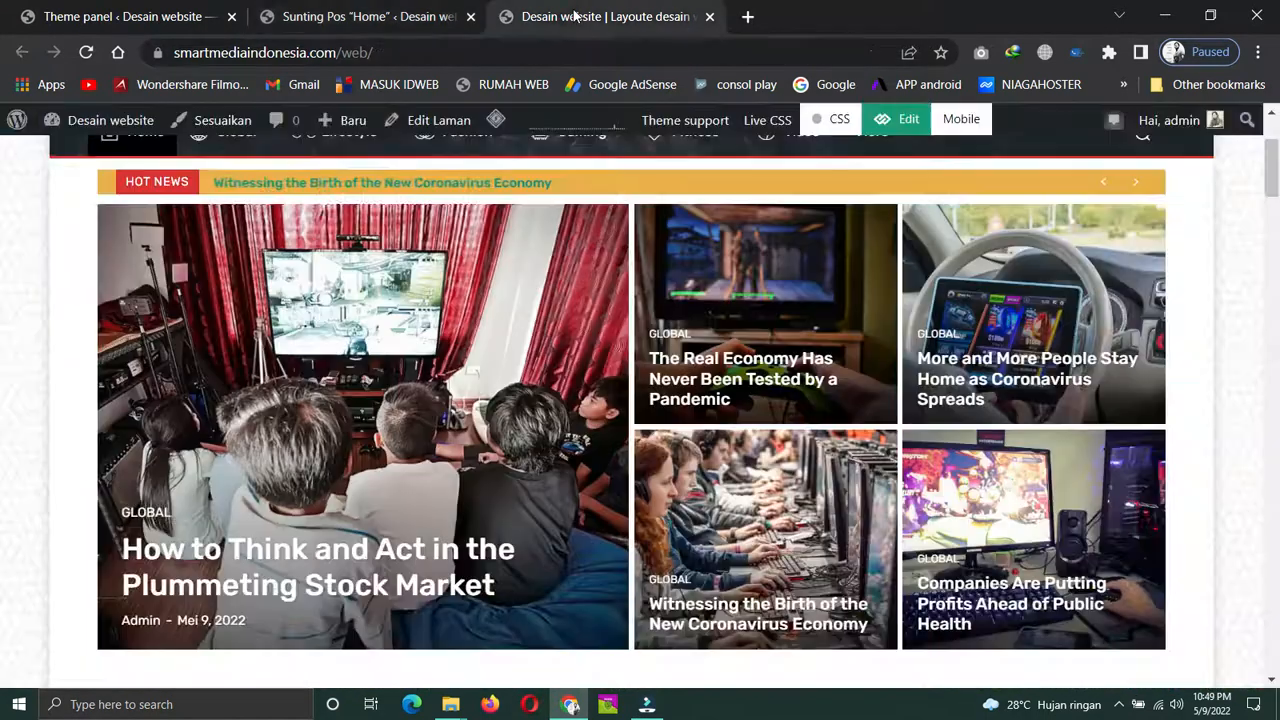
left_click(86, 54)
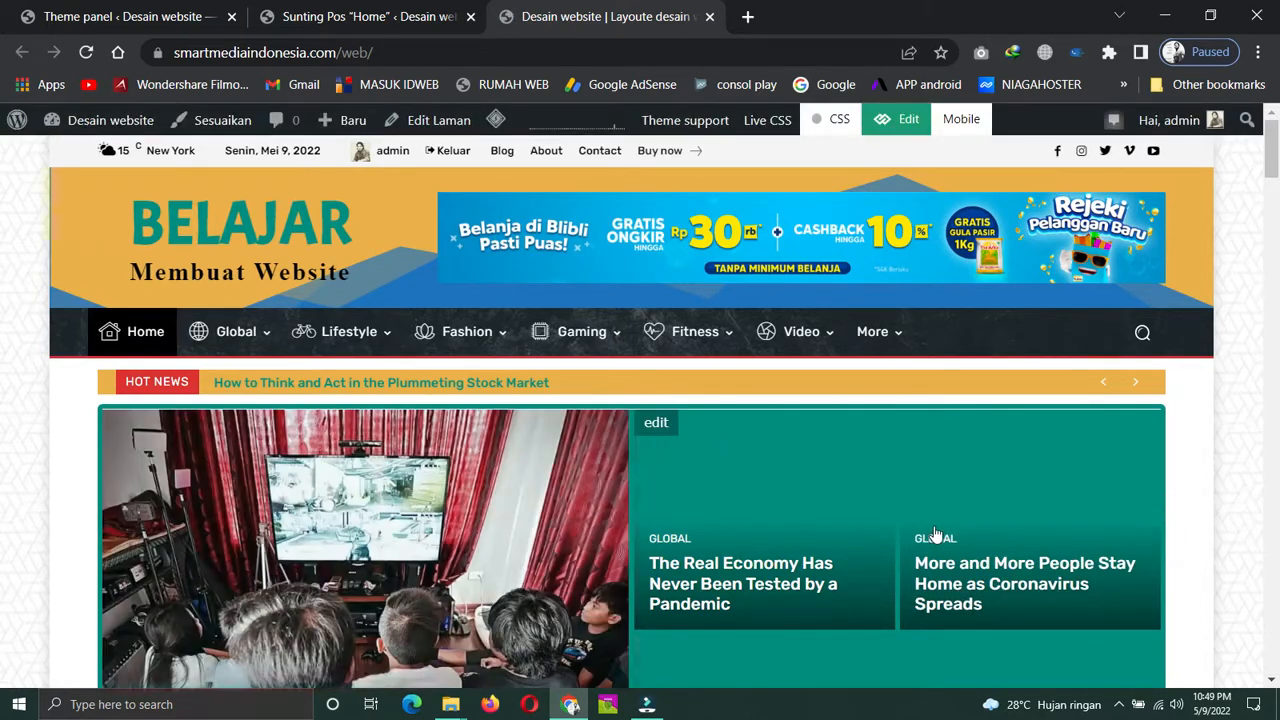
Examine the featured posts grid's teal border and gaps on the live homepage, along with the sections below it
scroll(935, 535, "down", 2)
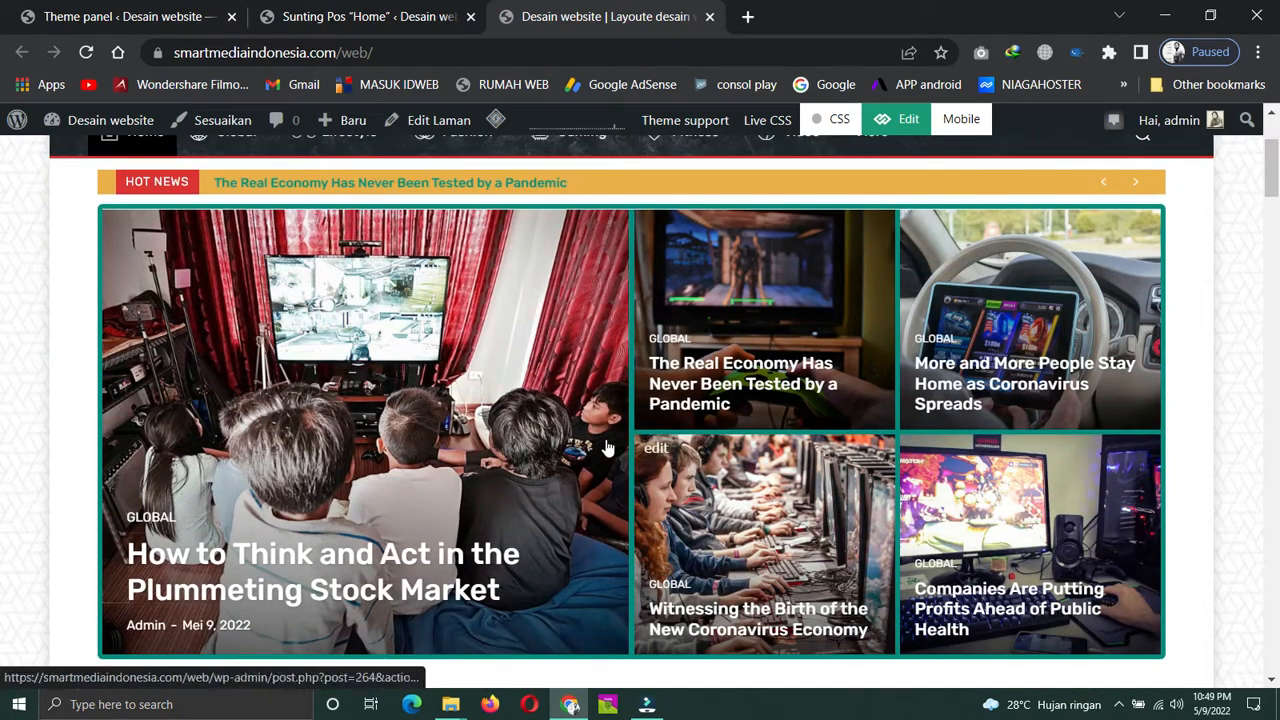
scroll(607, 447, "down", 2)
scroll(607, 447, "down", 1)
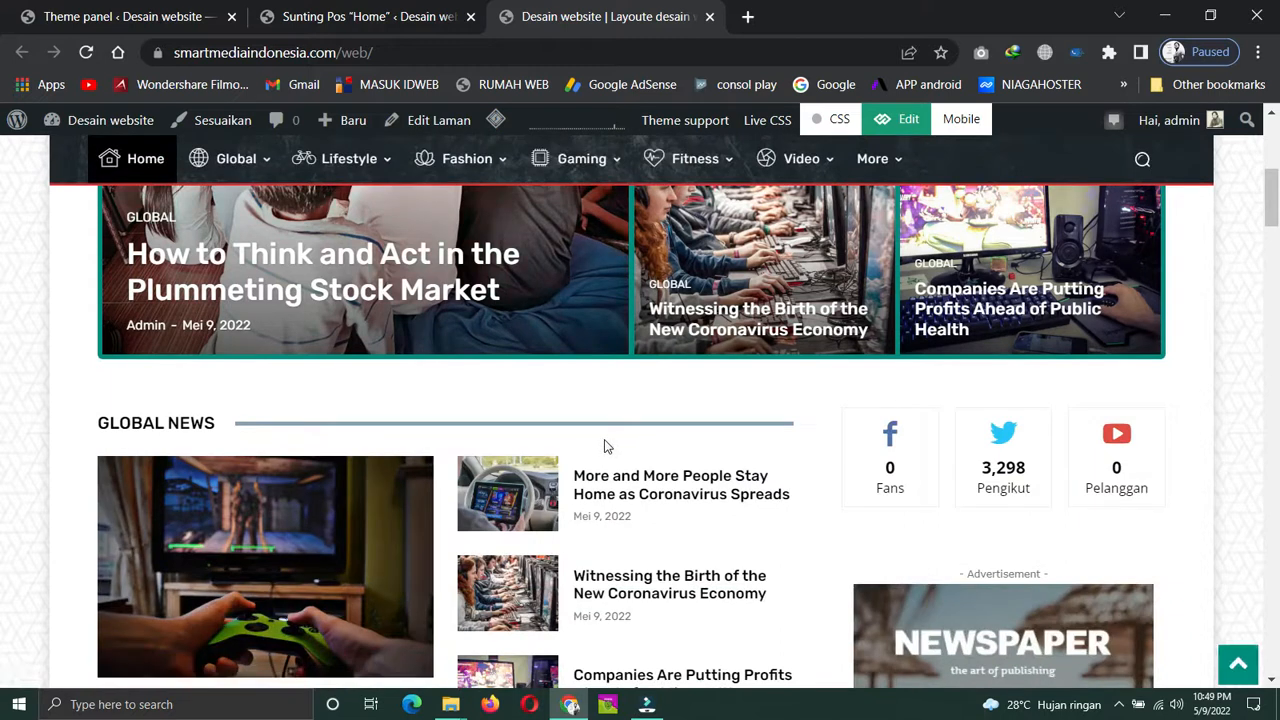
scroll(607, 447, "up", 3)
scroll(605, 447, "up", 2)
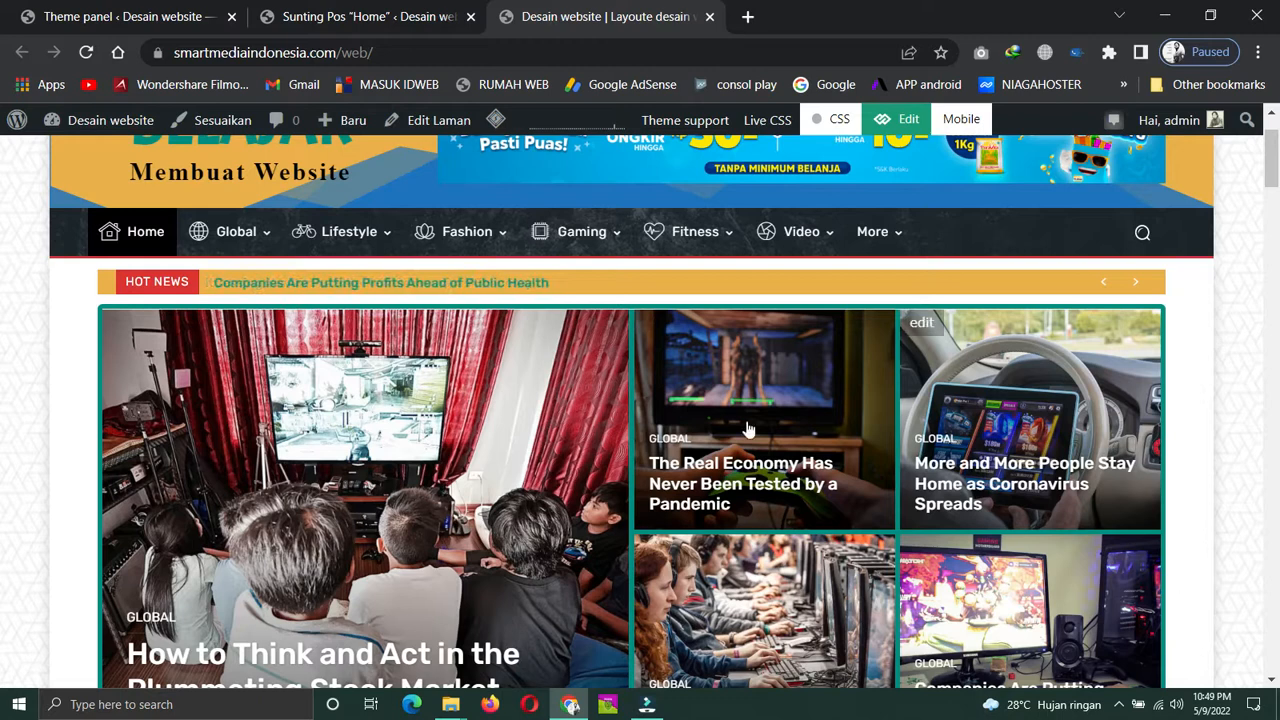
scroll(620, 391, "down", 10)
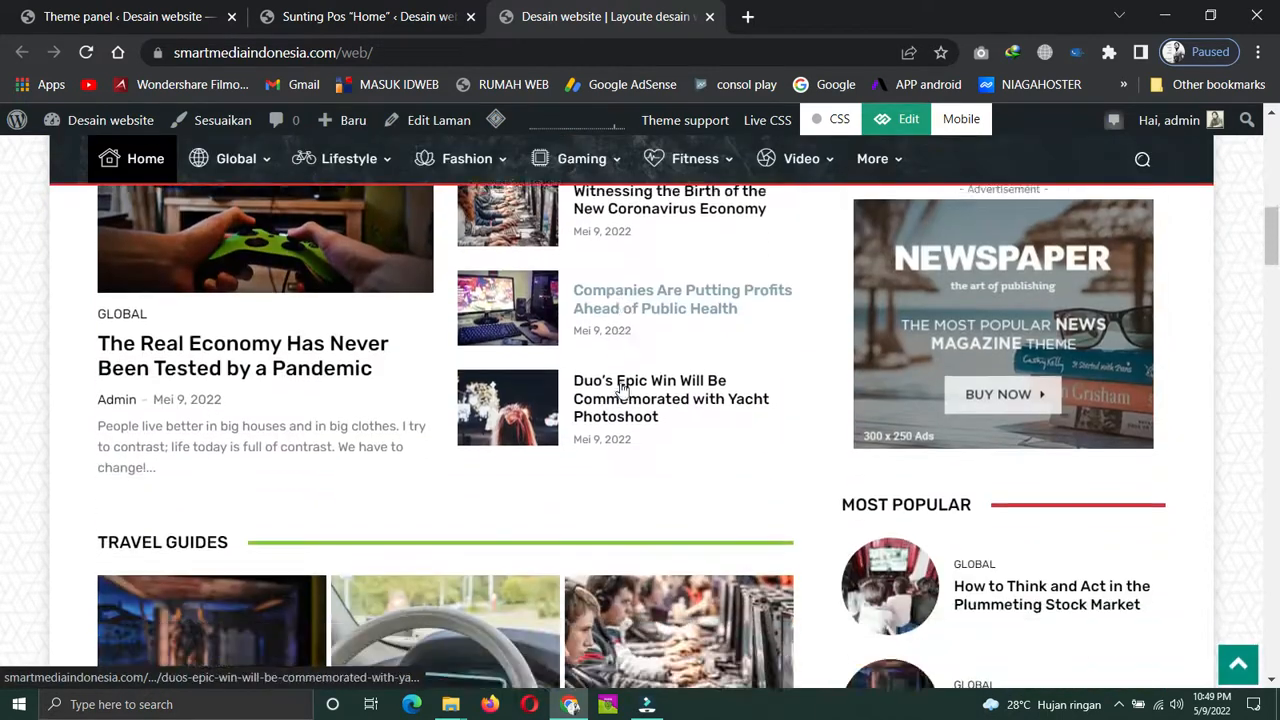
scroll(620, 388, "up", 7)
scroll(620, 380, "up", 3)
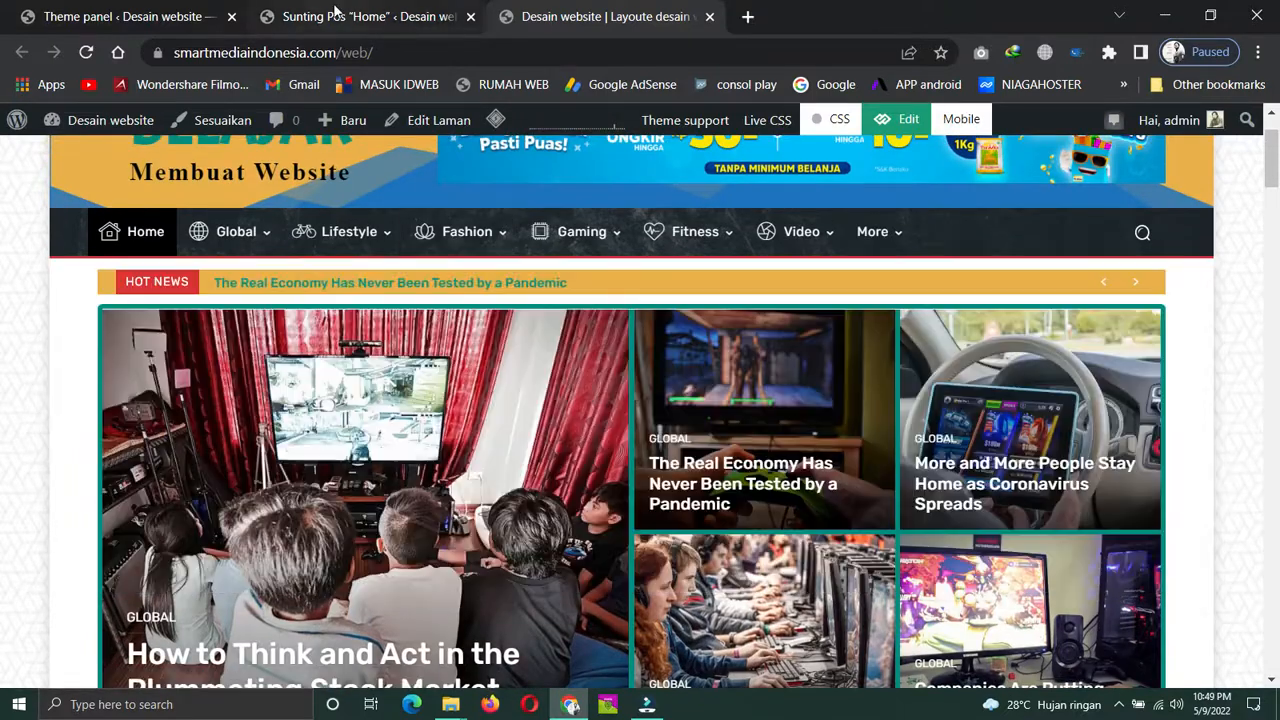
Switch back to the homepage editor in tagDiv Composer, with the featured posts grid in view
left_click(338, 14)
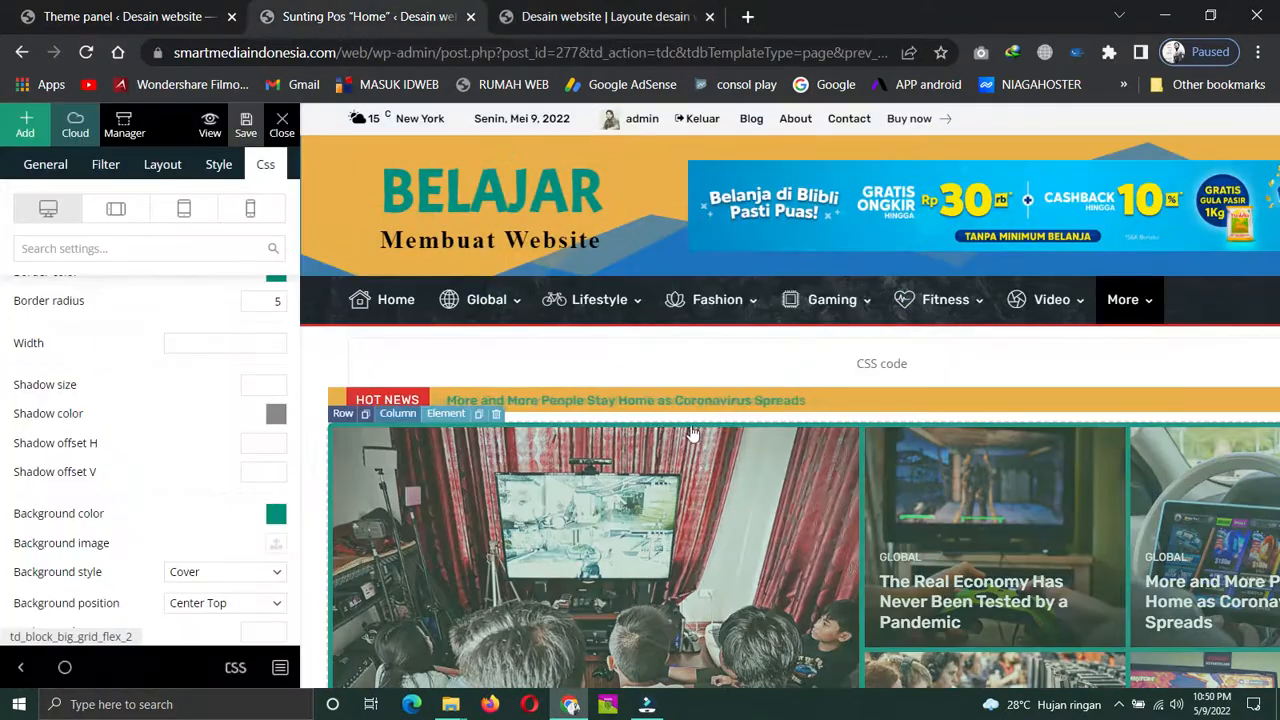
scroll(688, 418, "down", 1)
scroll(688, 418, "down", 2)
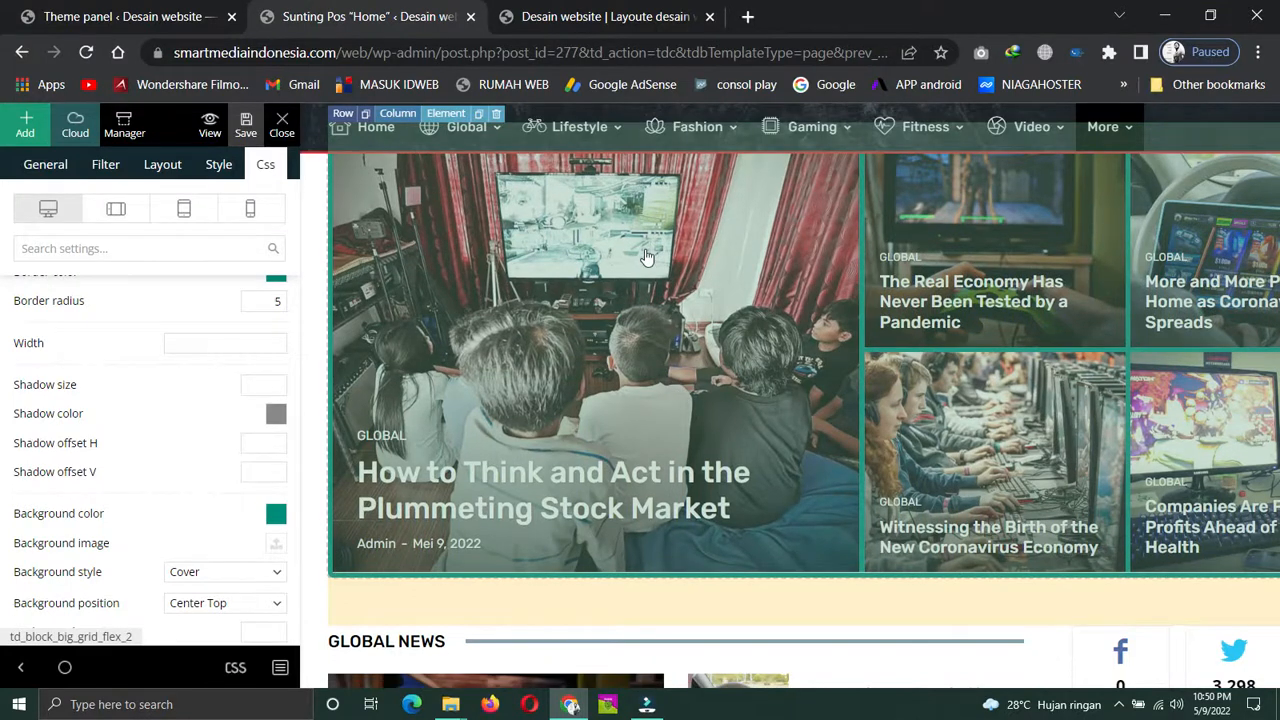
Examine the featured posts grid in the phone preview, then return to the desktop preview
scroll(500, 320, "up", 2)
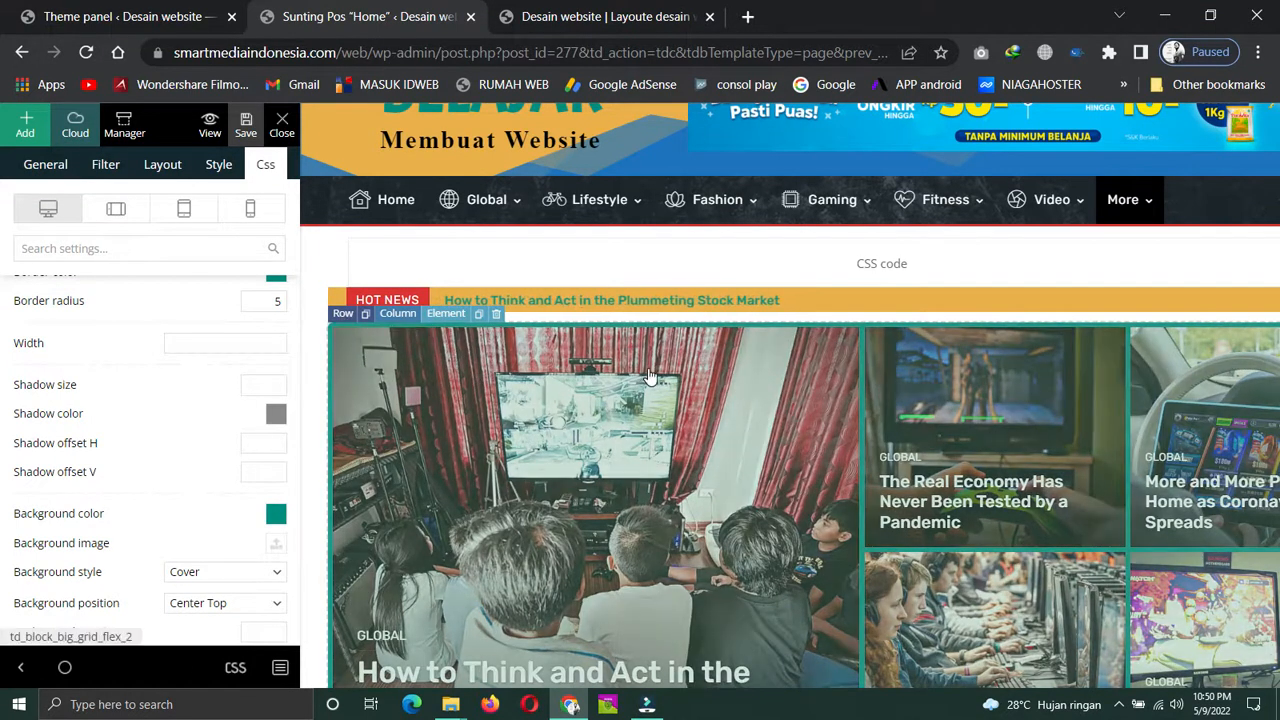
scroll(436, 420, "down", 1)
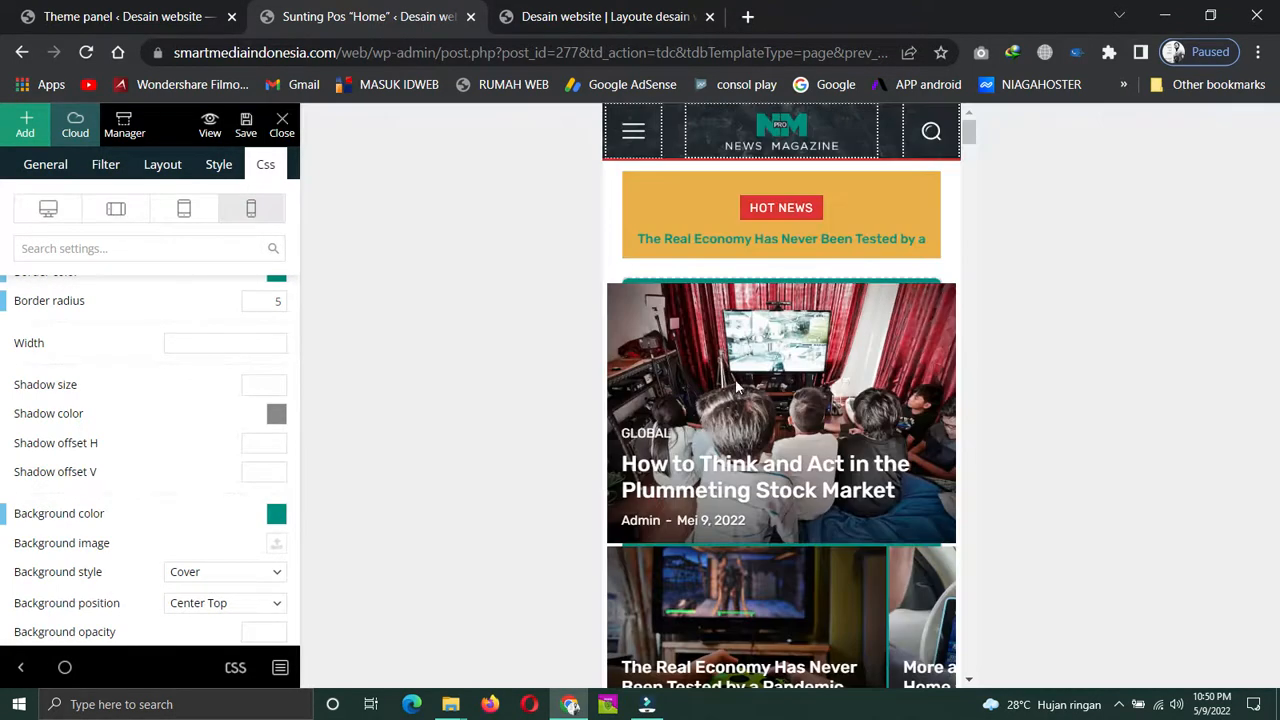
scroll(827, 410, "down", 1)
scroll(822, 390, "down", 2)
scroll(818, 368, "up", 3)
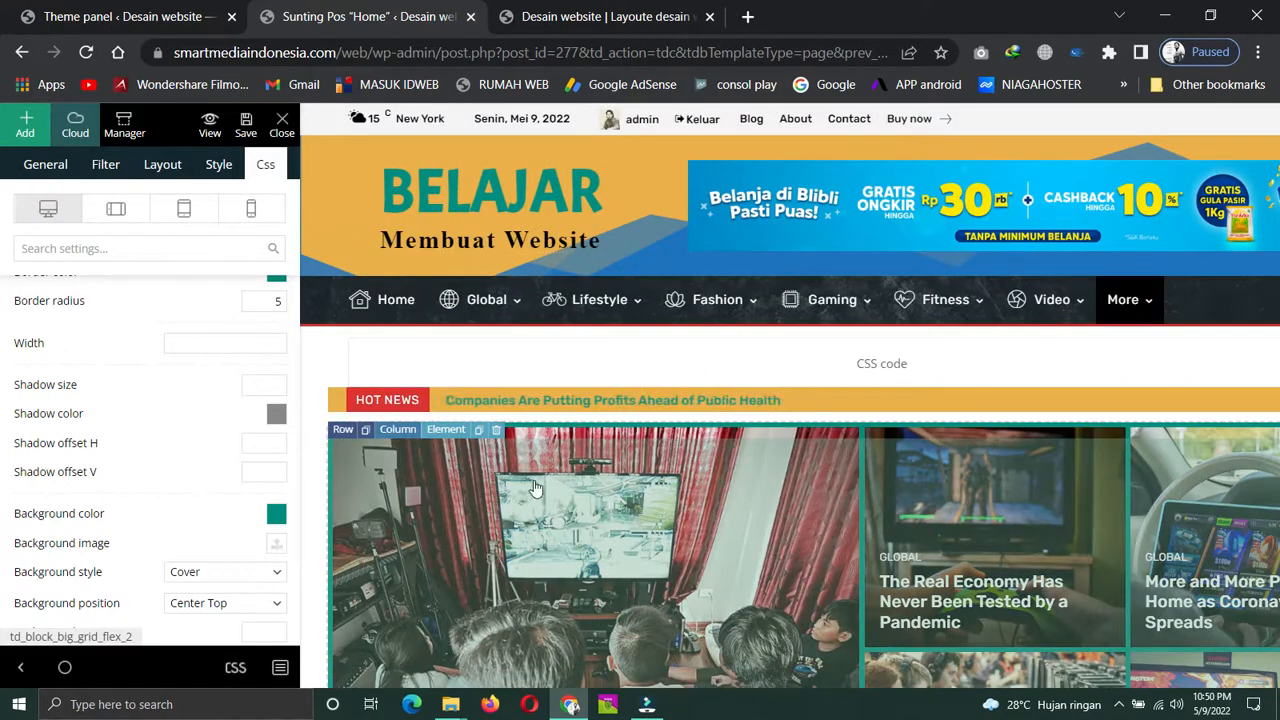
Delete the row containing the featured posts grid and confirm the deletion
scroll(356, 280, "down", 2)
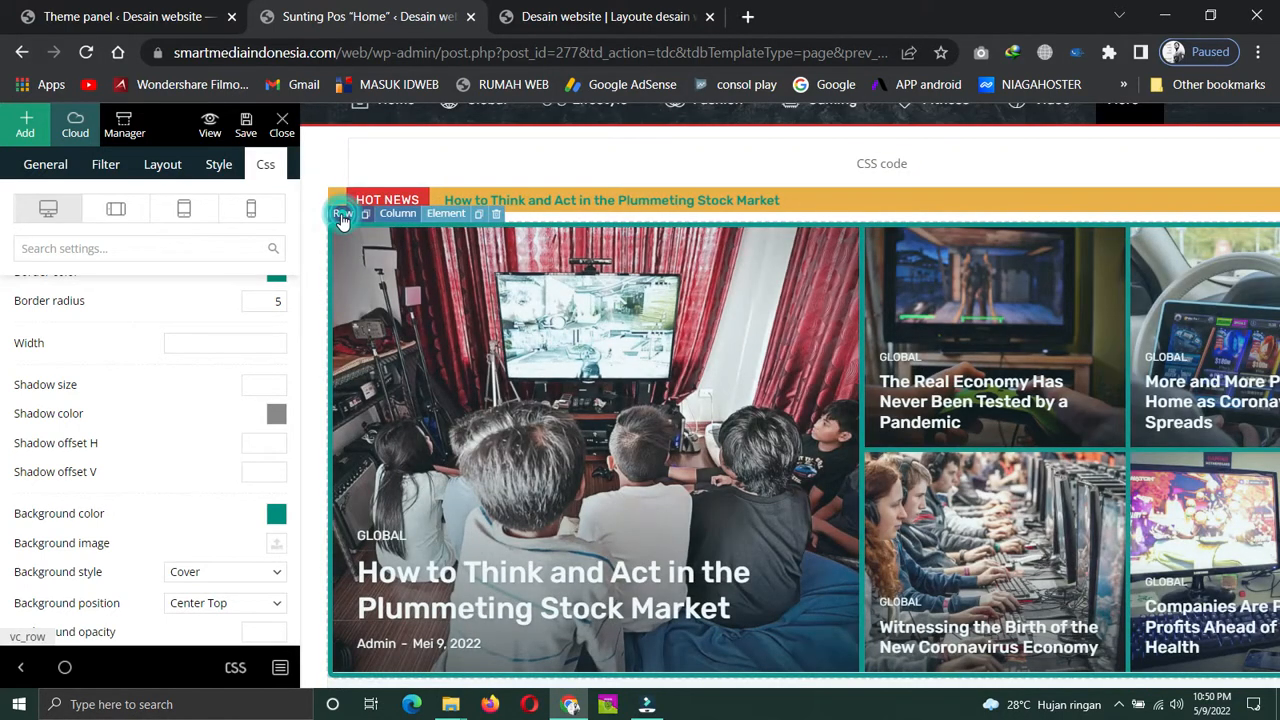
left_click(341, 219)
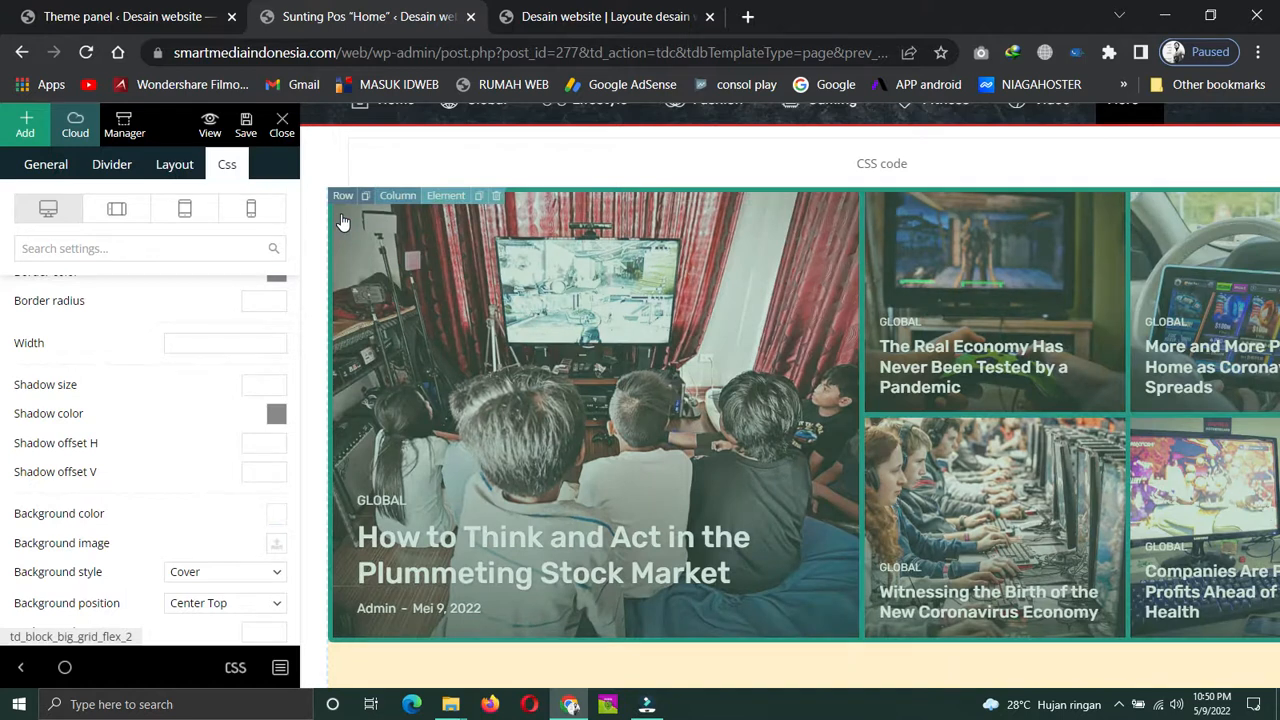
key("Delete")
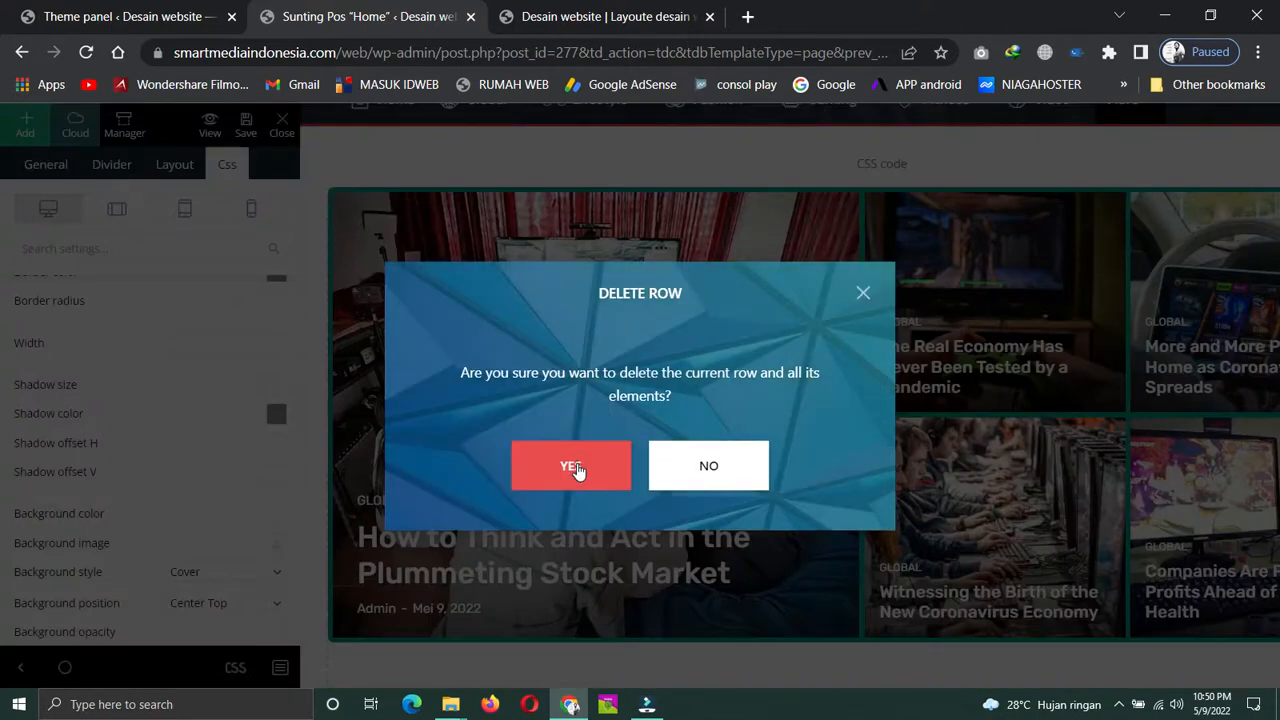
key("Return")
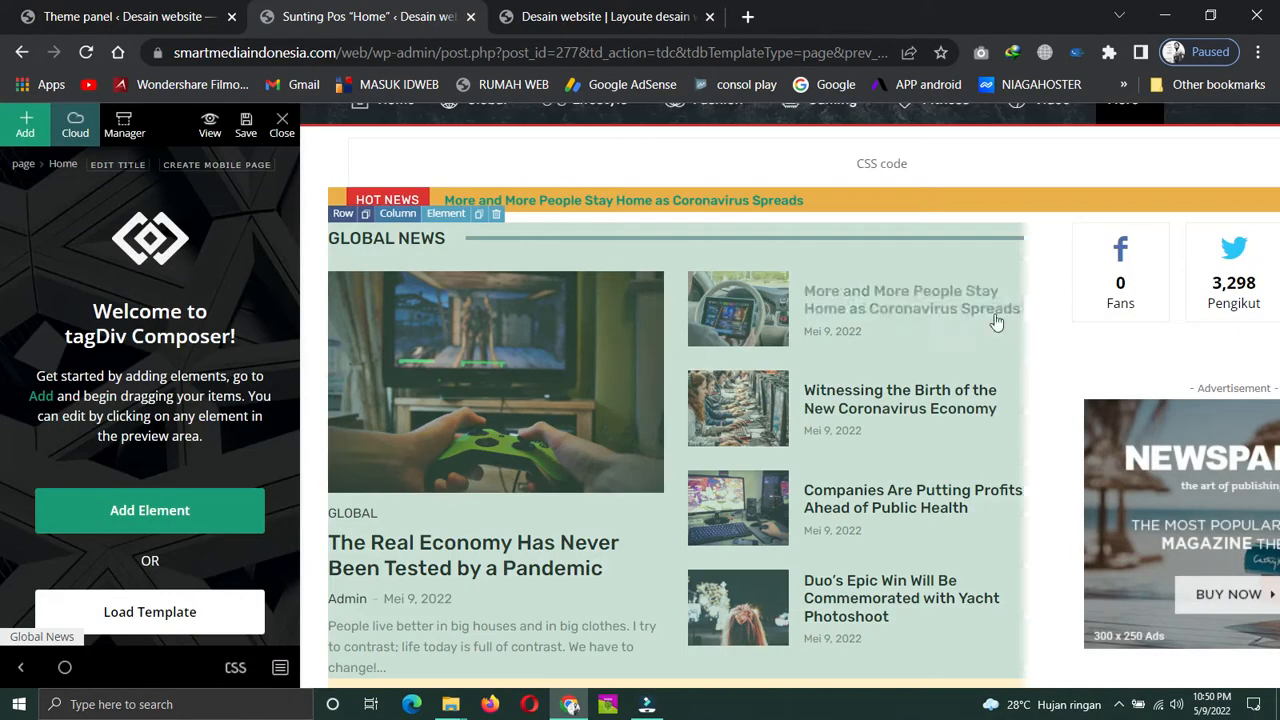
Examine the homepage preview from the header to the Travel Guides section with the featured posts row removed
scroll(902, 251, "up", 3)
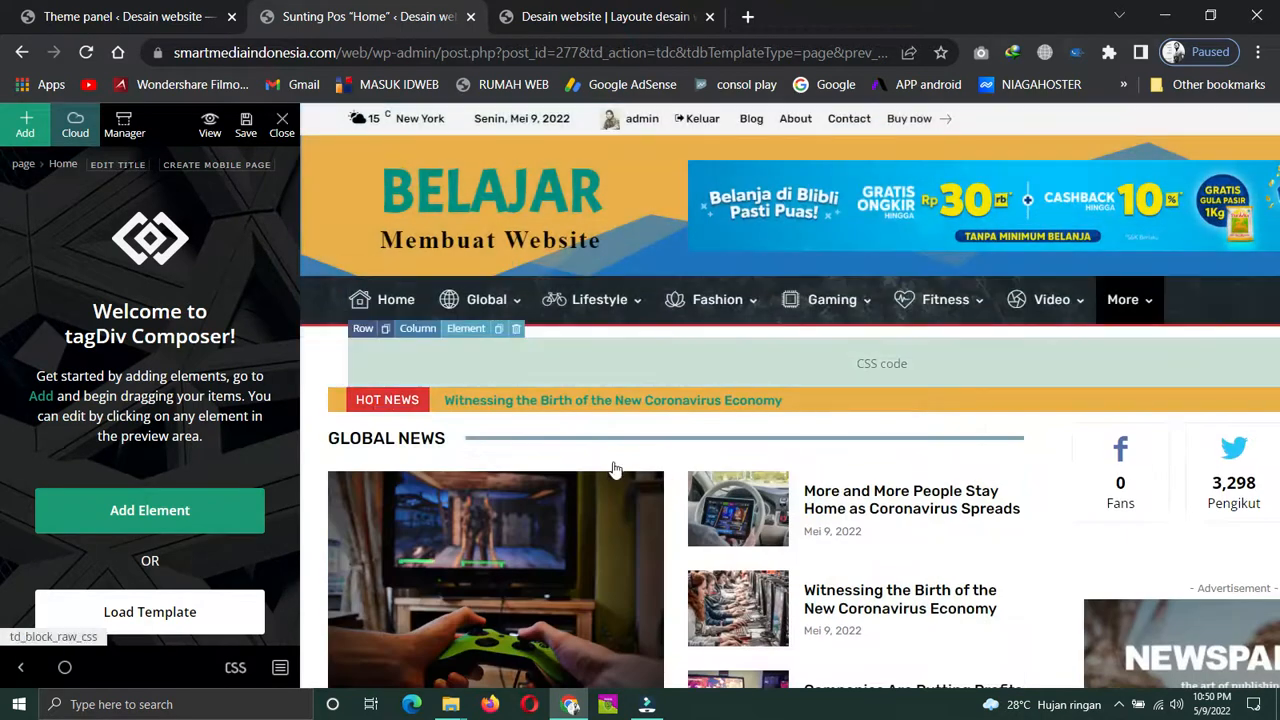
scroll(617, 437, "down", 6)
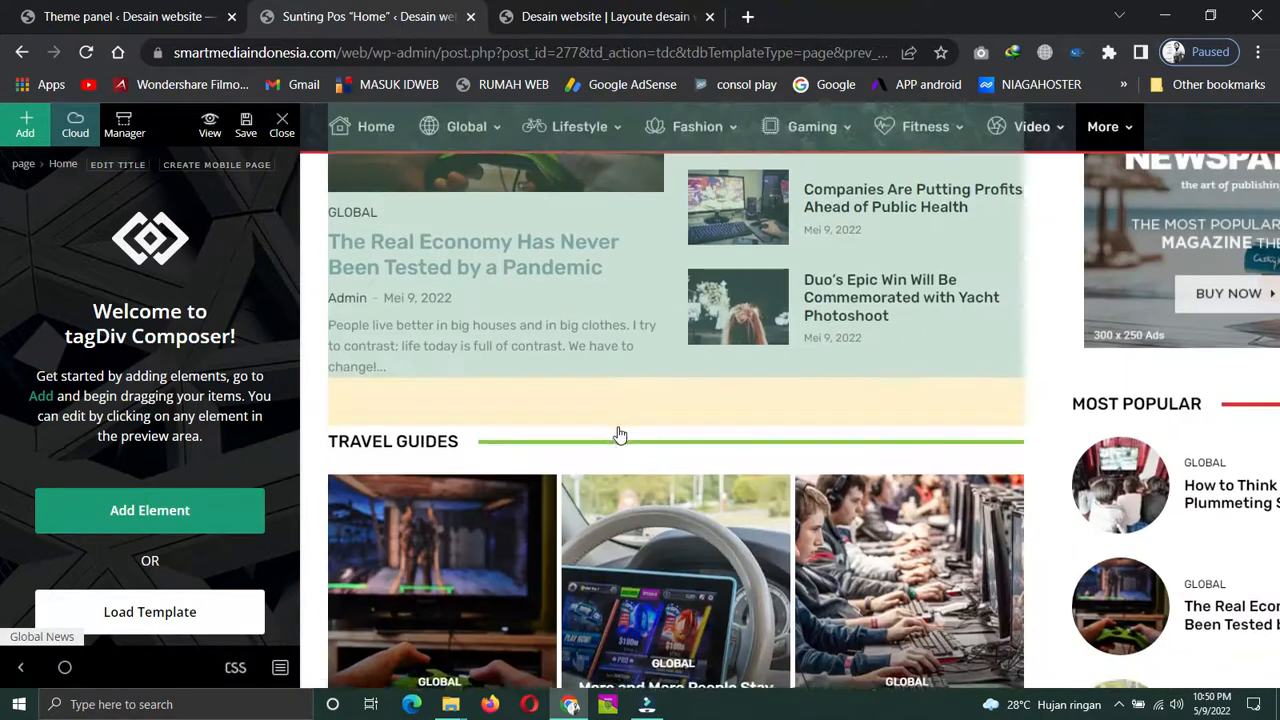
scroll(620, 422, "up", 4)
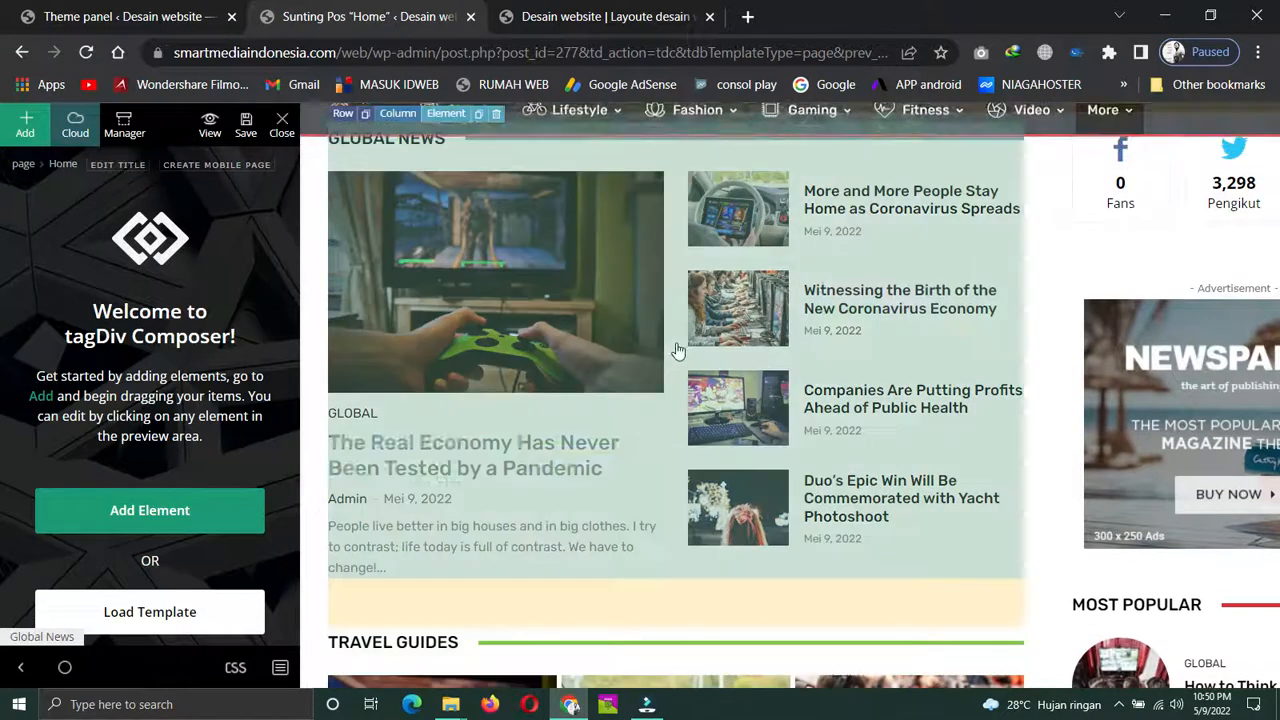
scroll(779, 311, "up", 2)
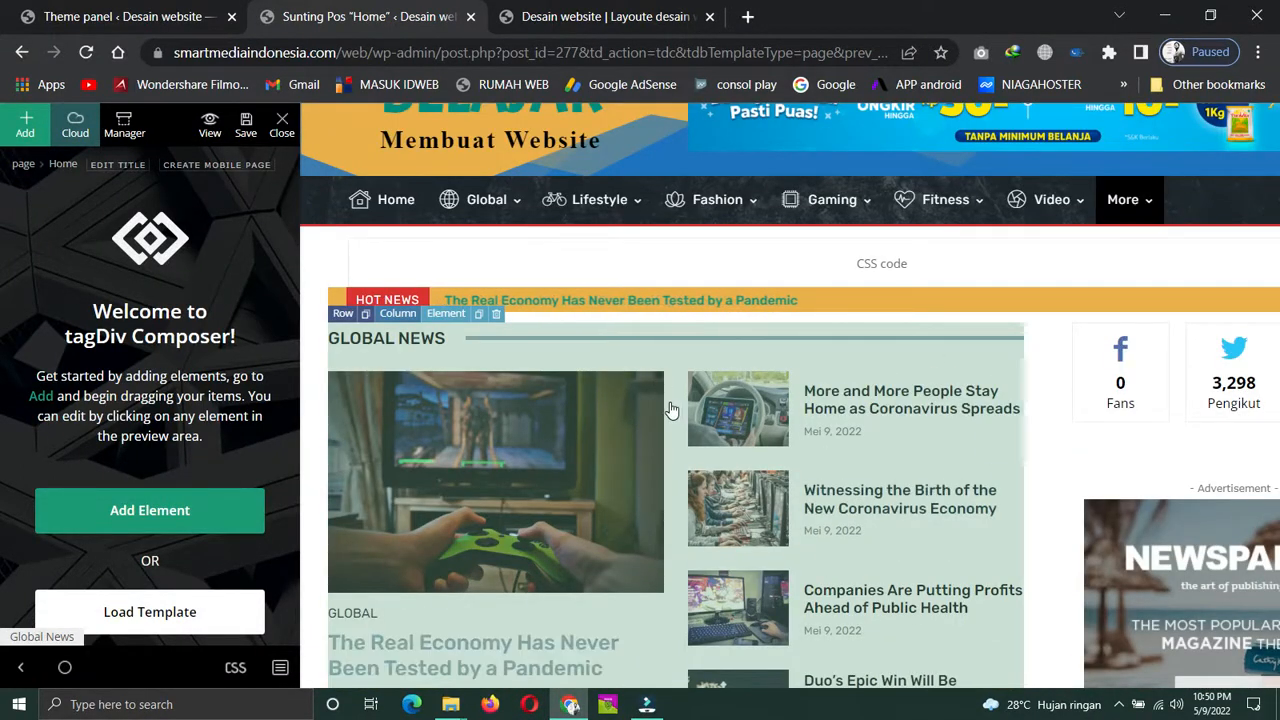
scroll(676, 405, "up", 1)
scroll(676, 400, "down", 2)
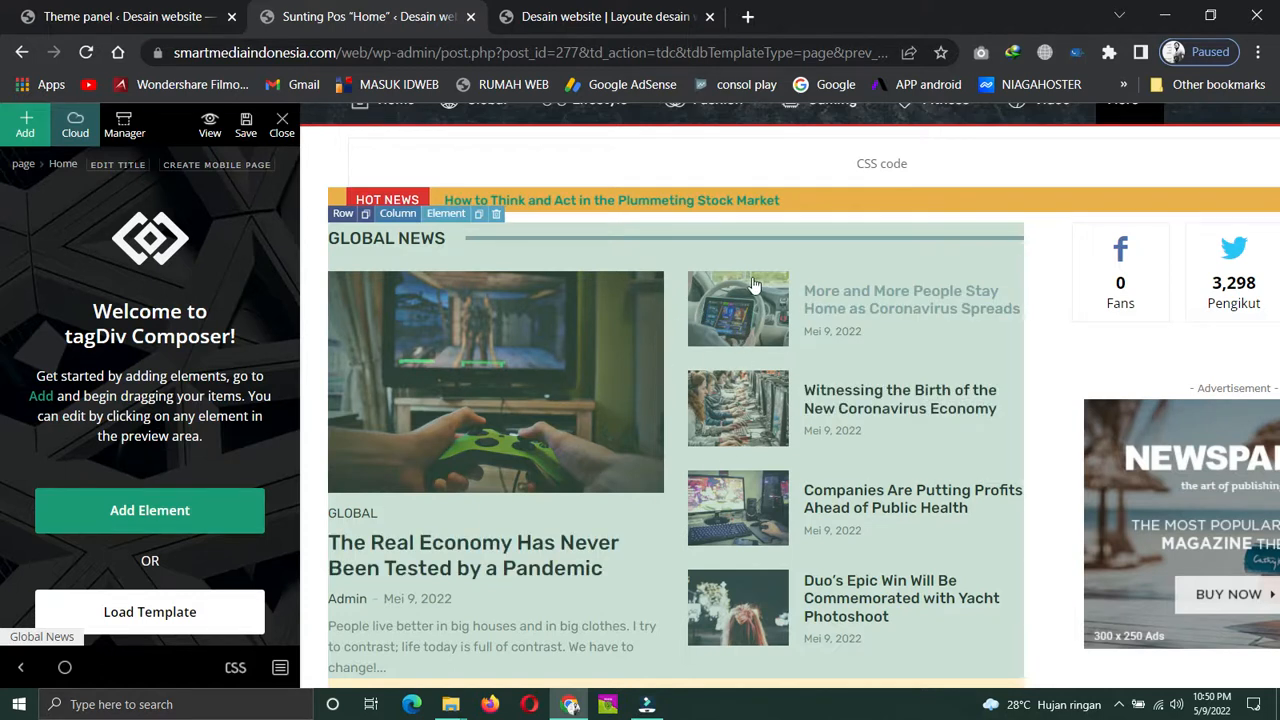
Reload the homepage editor, discarding the unsaved deletion of the featured posts row
scroll(640, 370, "up", 1)
left_click(87, 53)
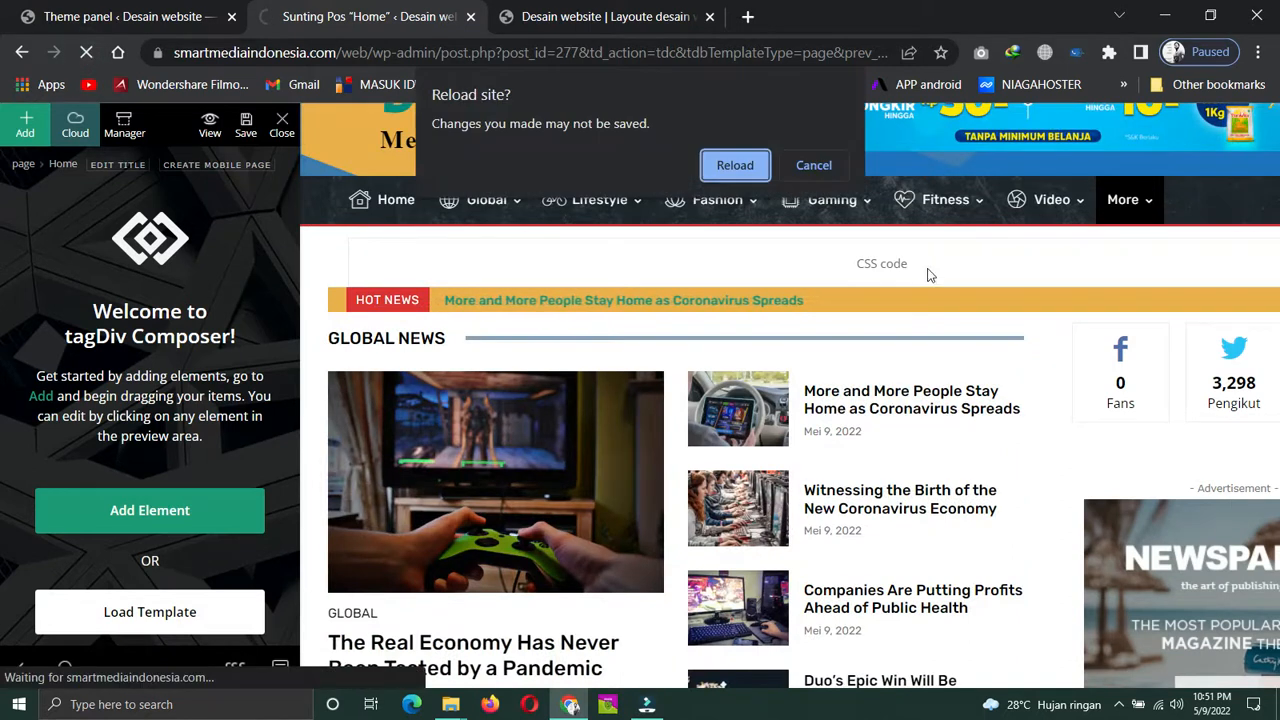
left_click(735, 166)
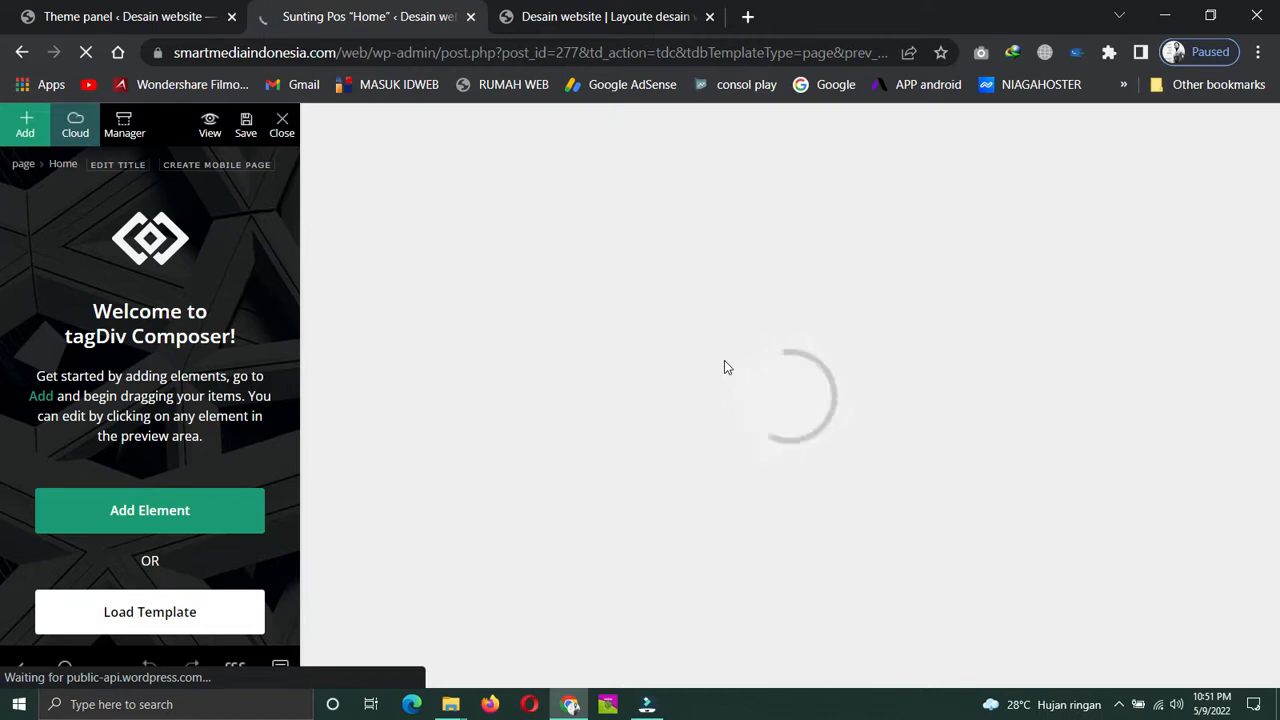
Switch to the live site and examine the Global News section and the featured posts grid
left_click(585, 17)
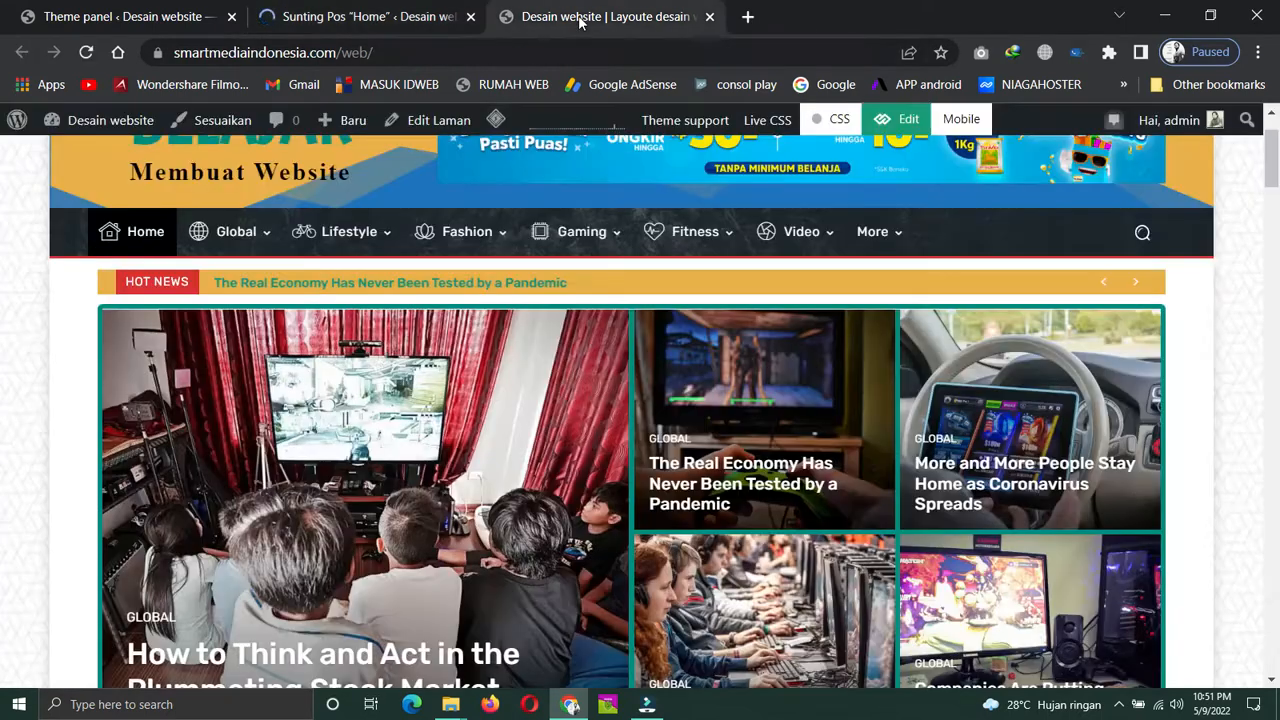
scroll(505, 370, "down", 6)
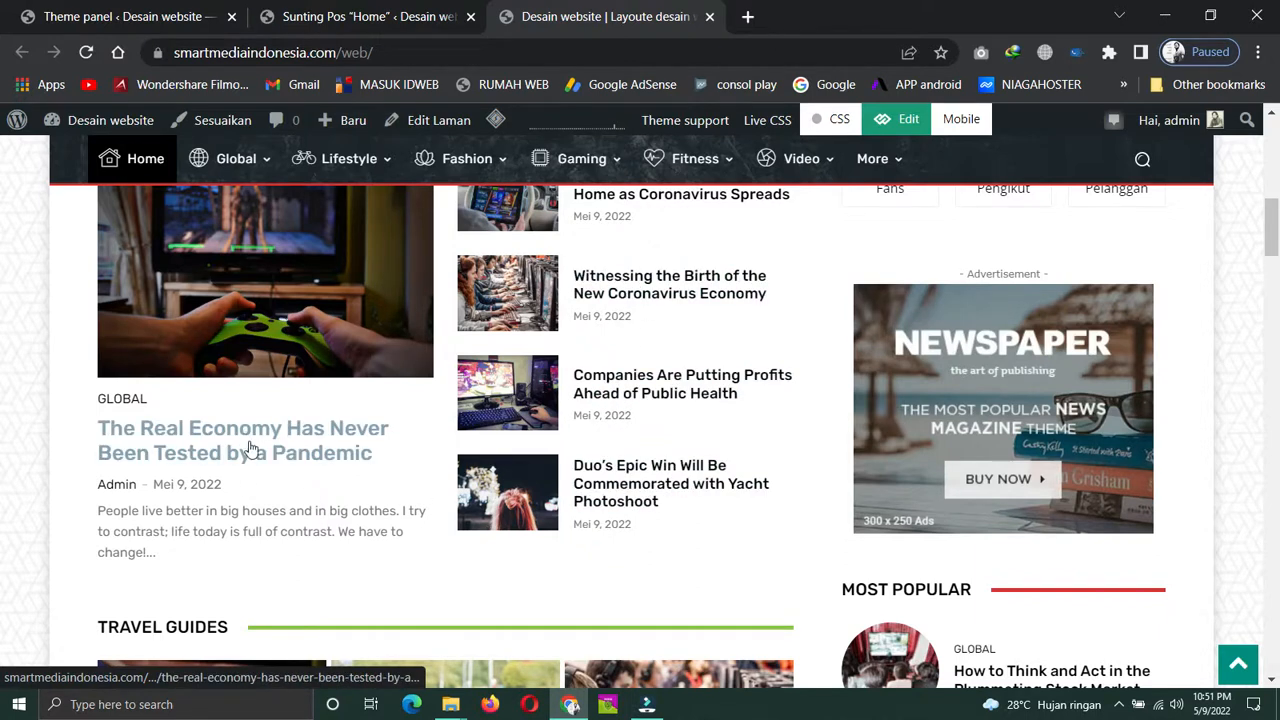
scroll(640, 409, "up", 2)
scroll(641, 410, "up", 2)
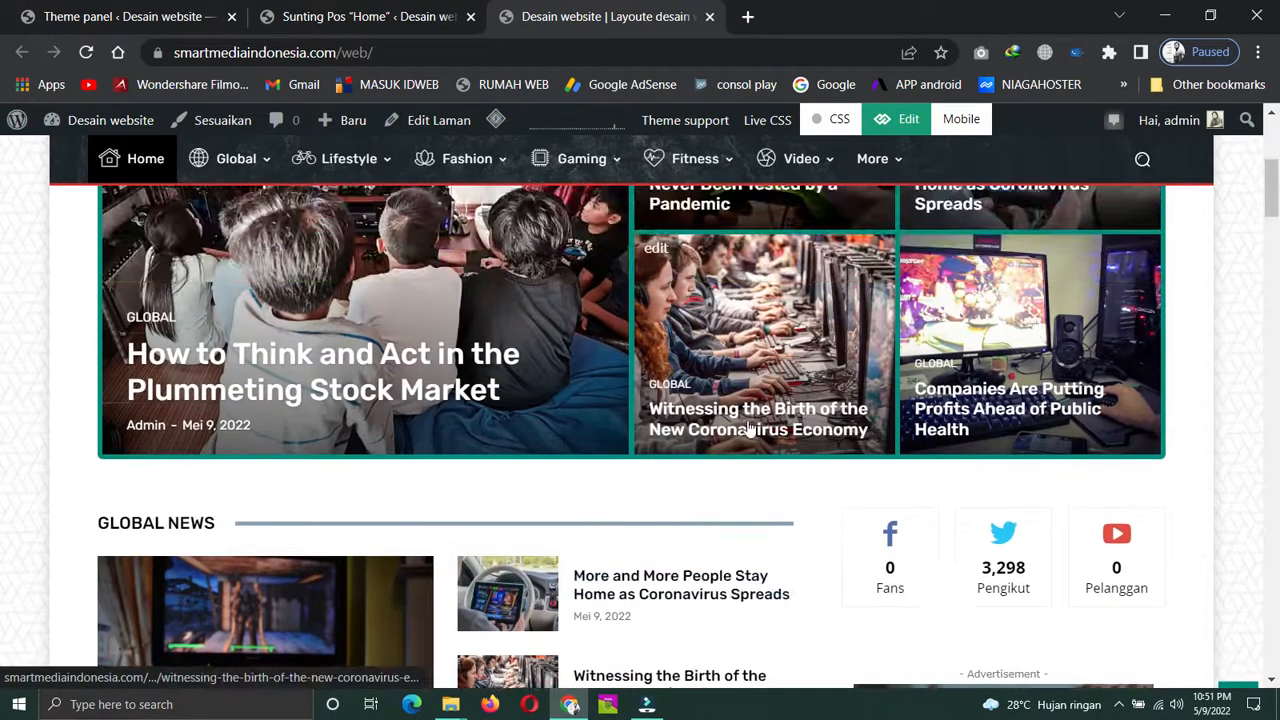
scroll(540, 340, "up", 2)
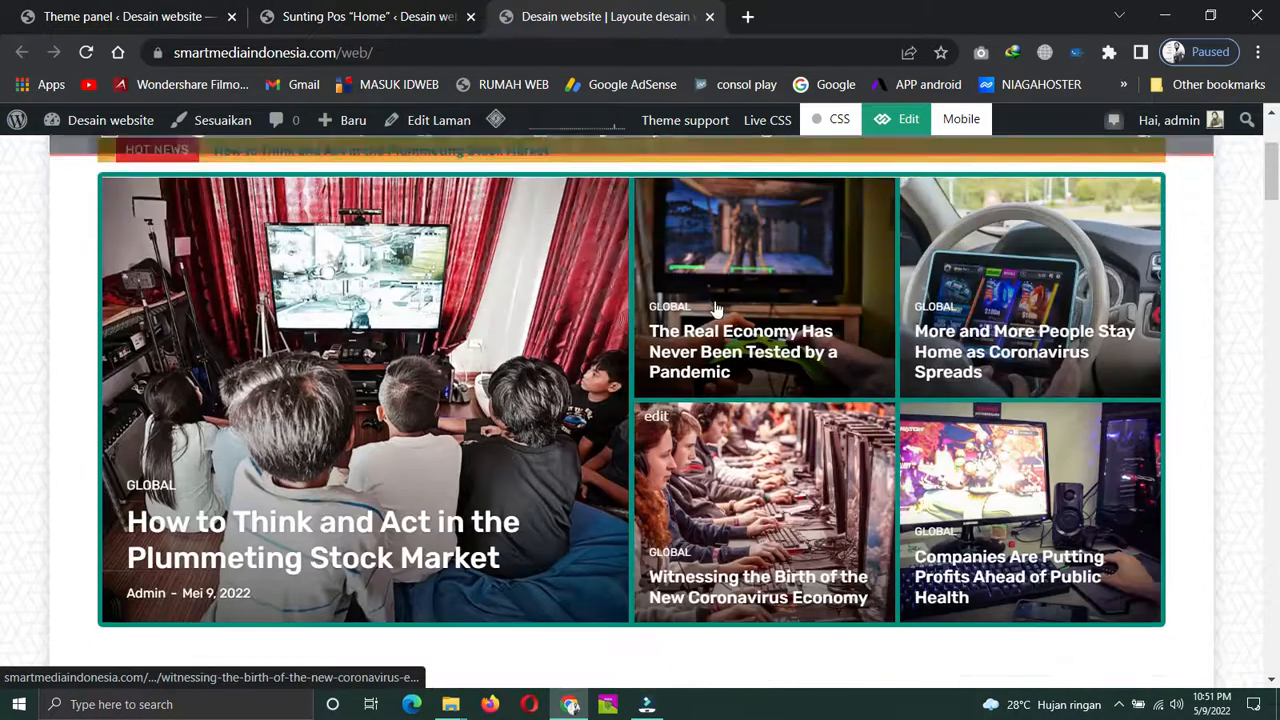
scroll(343, 360, "up", 2)
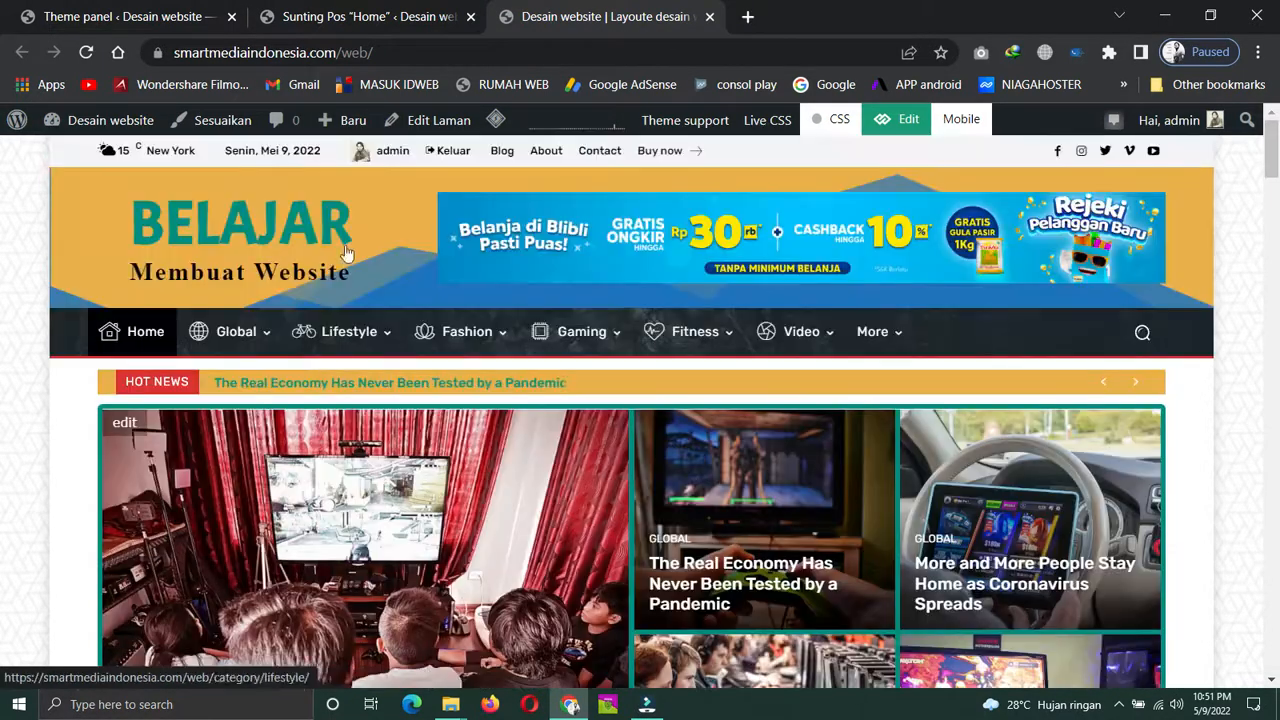
Reload the homepage editor again and look over the live homepage from the header to Global News while it loads
left_click(330, 17)
left_click(87, 53)
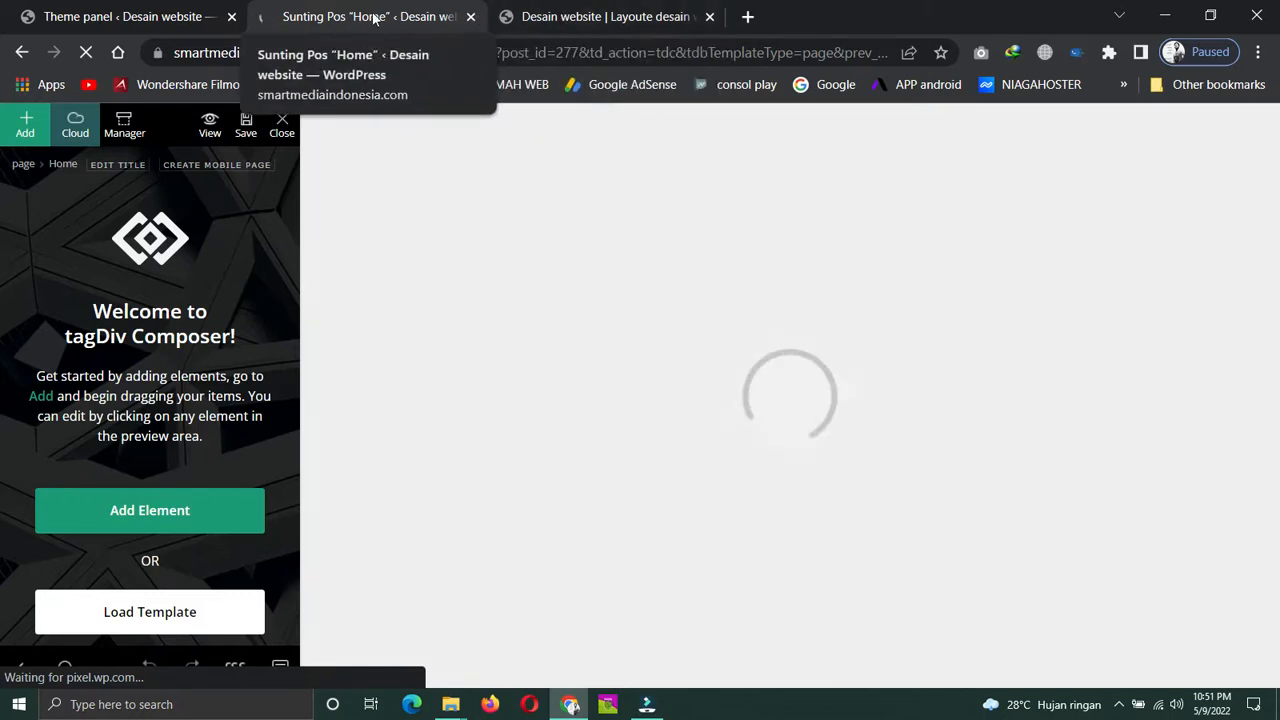
left_click(566, 16)
scroll(633, 383, "down", 4)
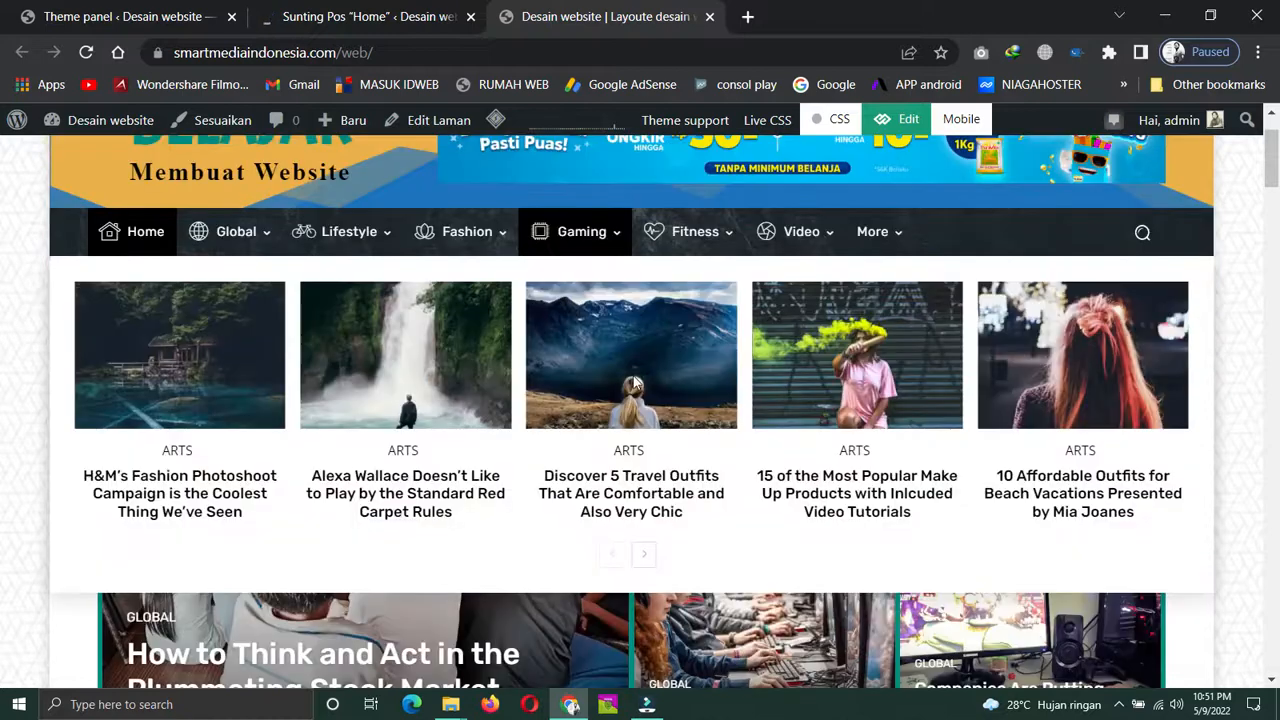
scroll(633, 378, "down", 4)
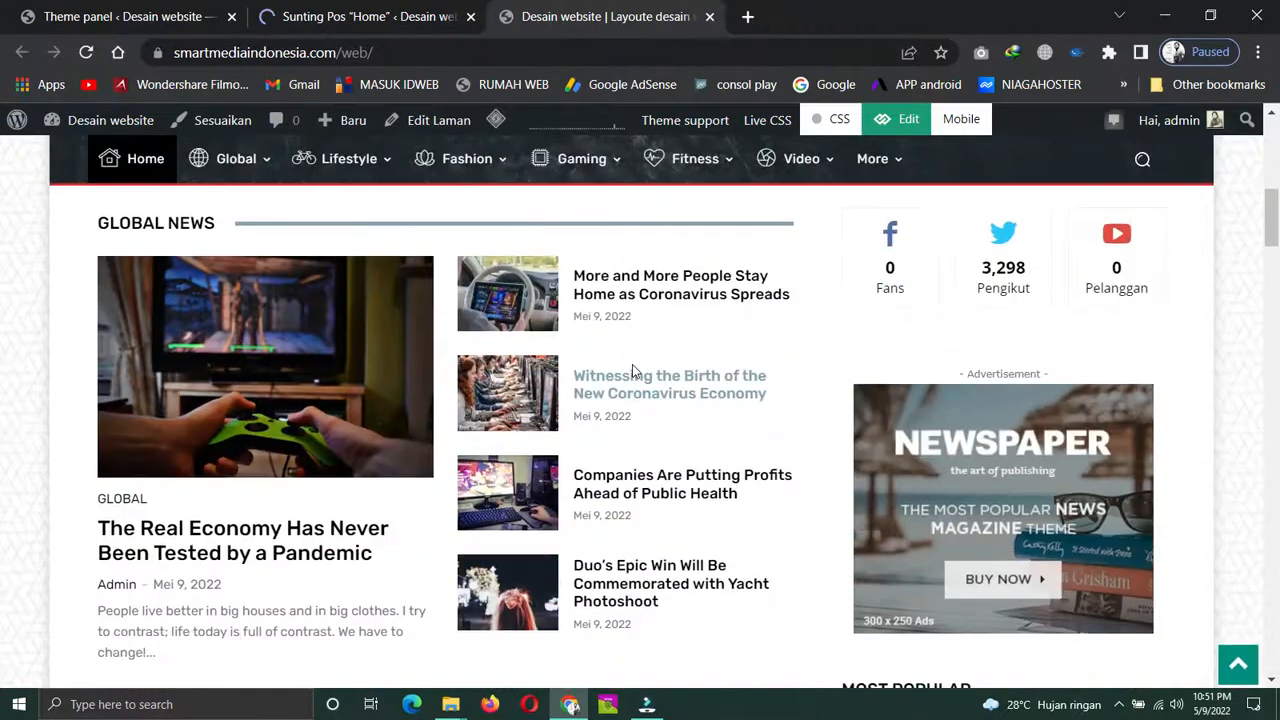
scroll(632, 364, "up", 7)
scroll(630, 363, "up", 2)
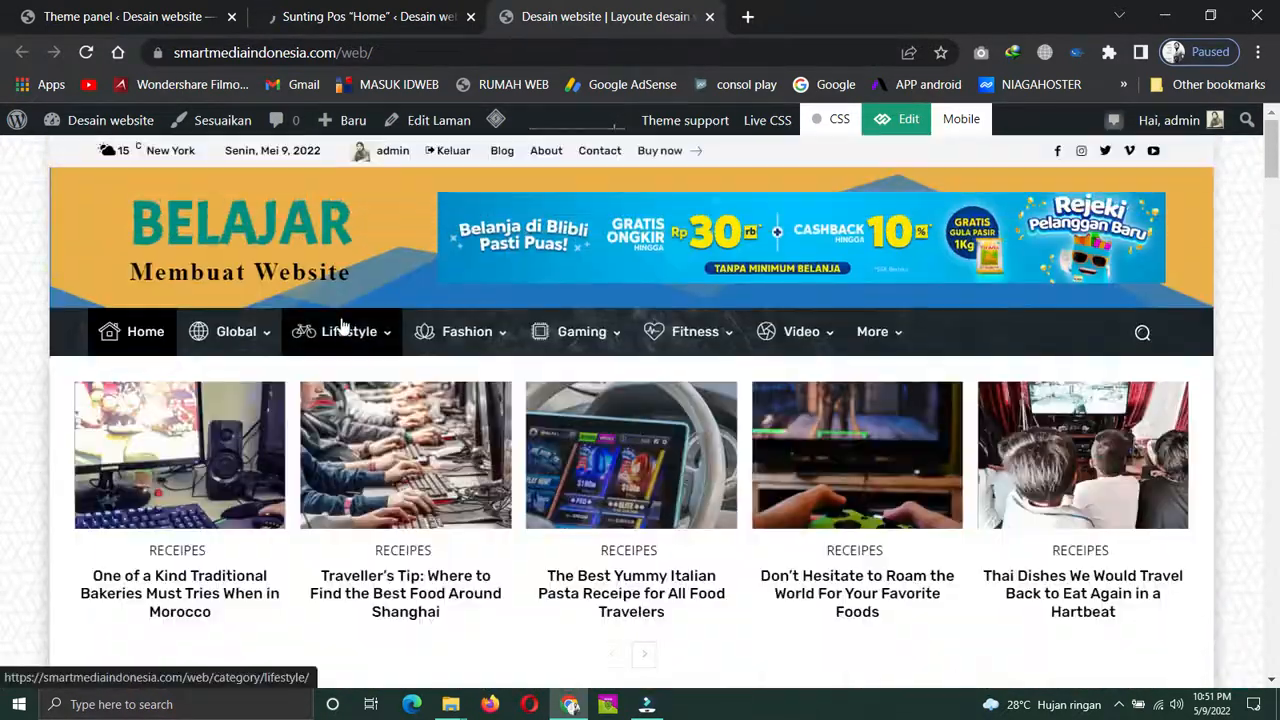
Check whether the editor has loaded, then examine the featured posts grid on the live homepage
left_click(338, 12)
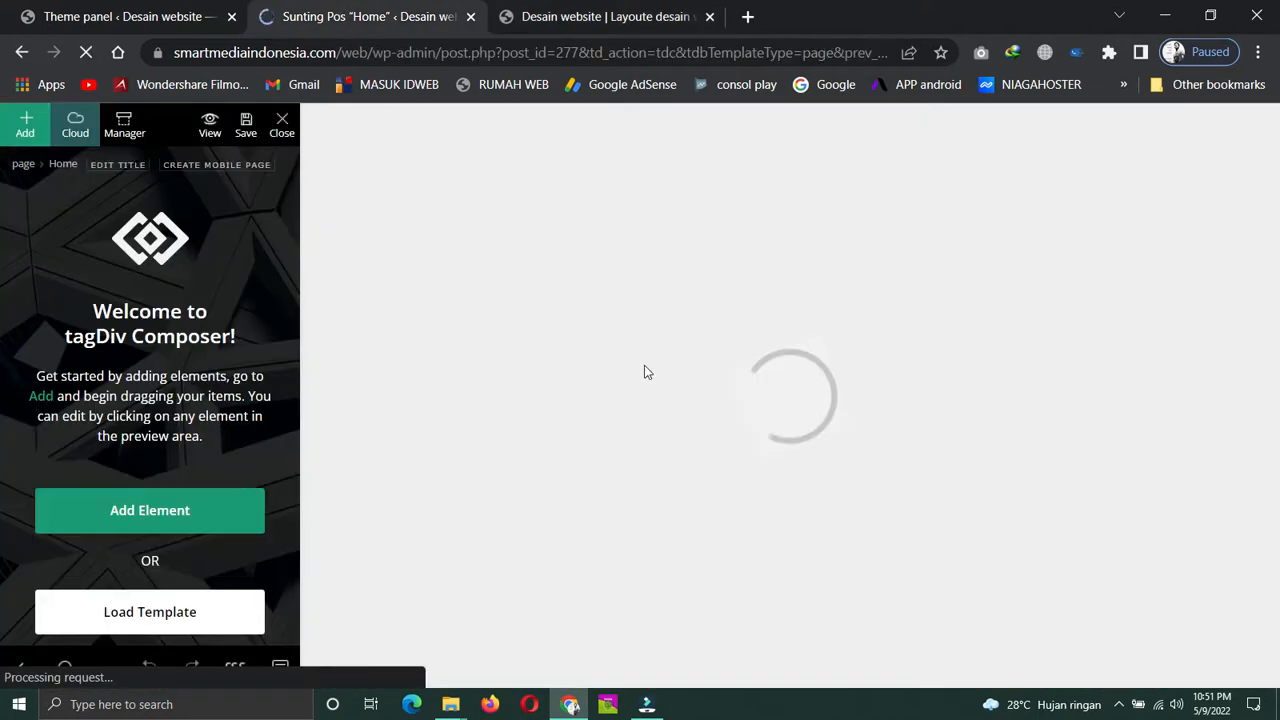
left_click(588, 18)
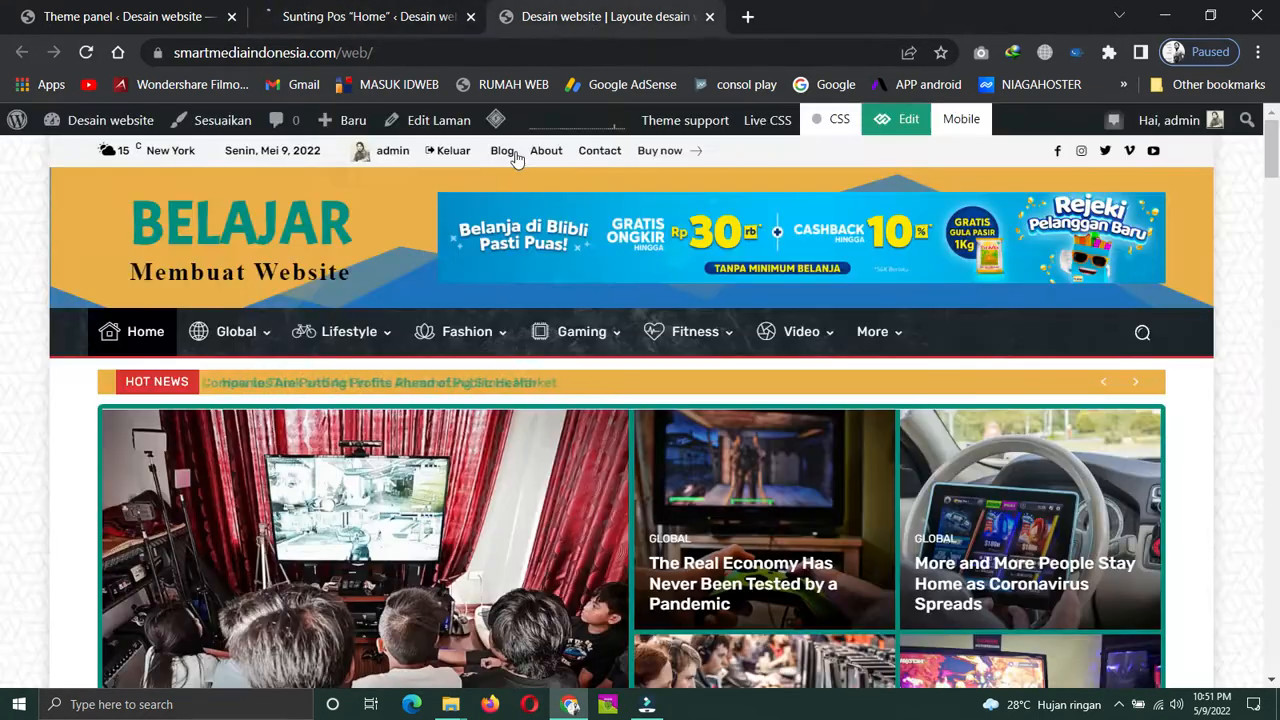
scroll(1205, 542, "down", 1)
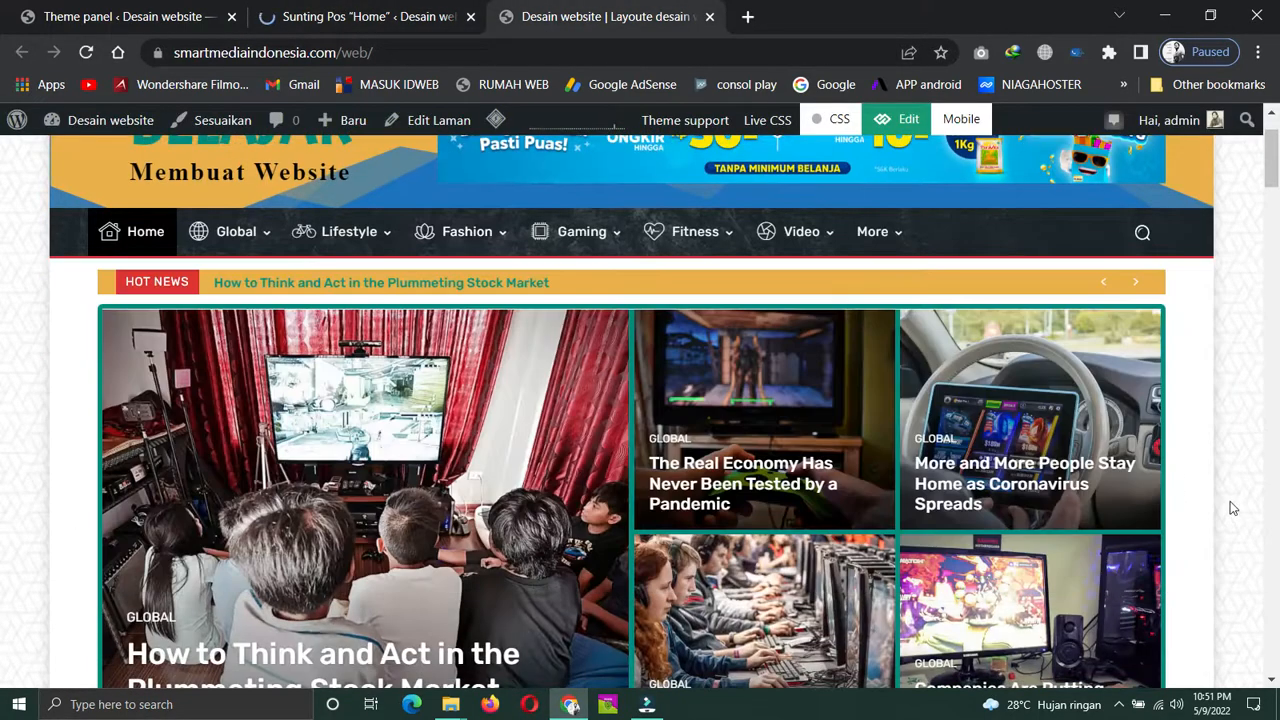
scroll(1230, 501, "down", 2)
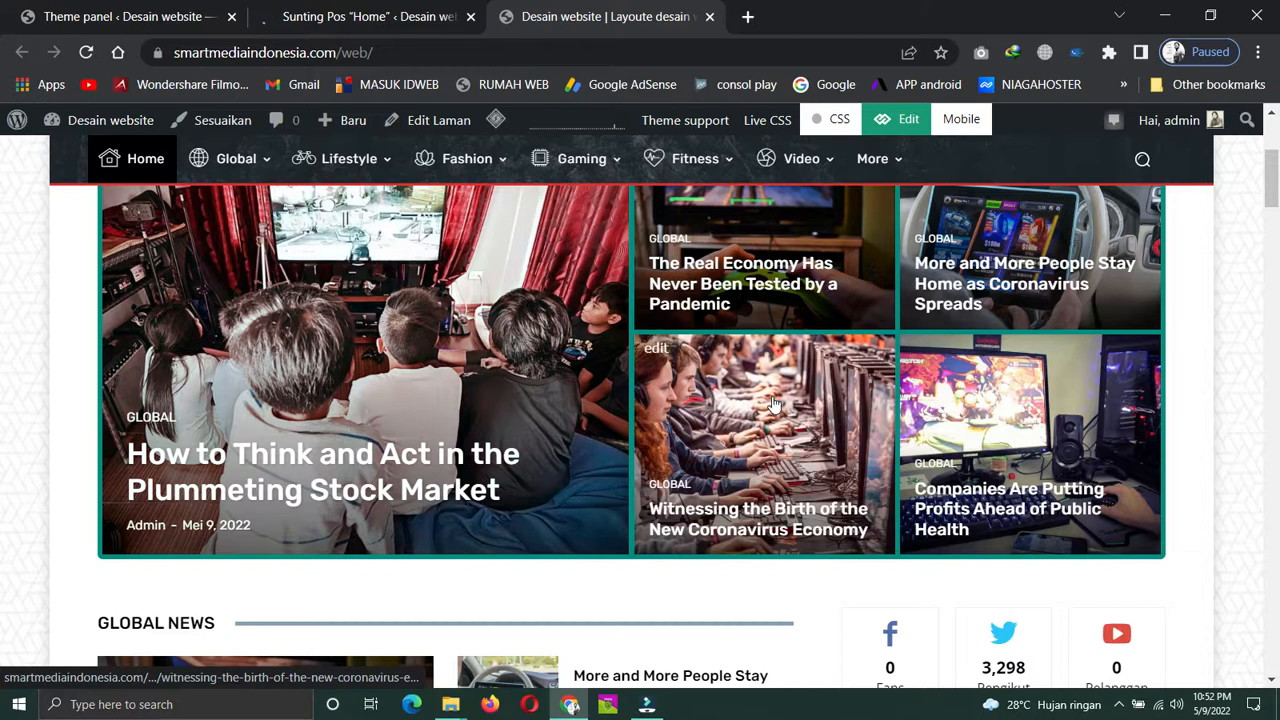
scroll(773, 403, "up", 2)
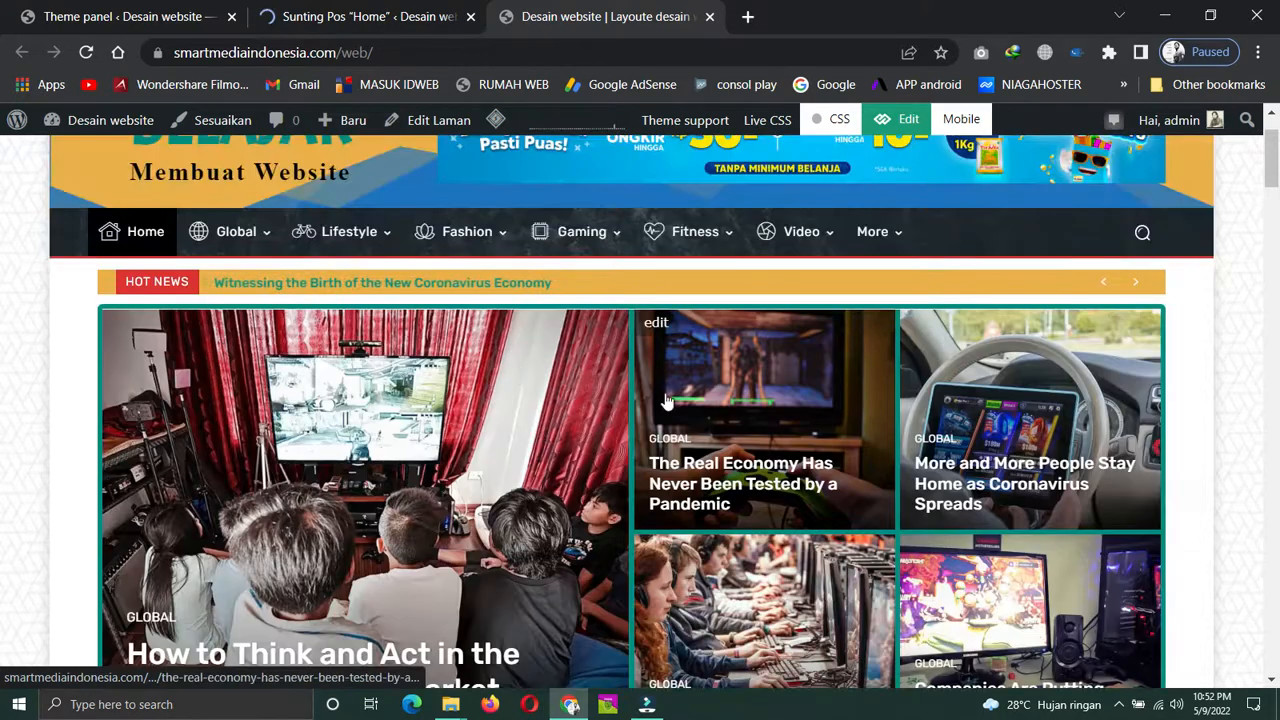
scroll(560, 458, "down", 1)
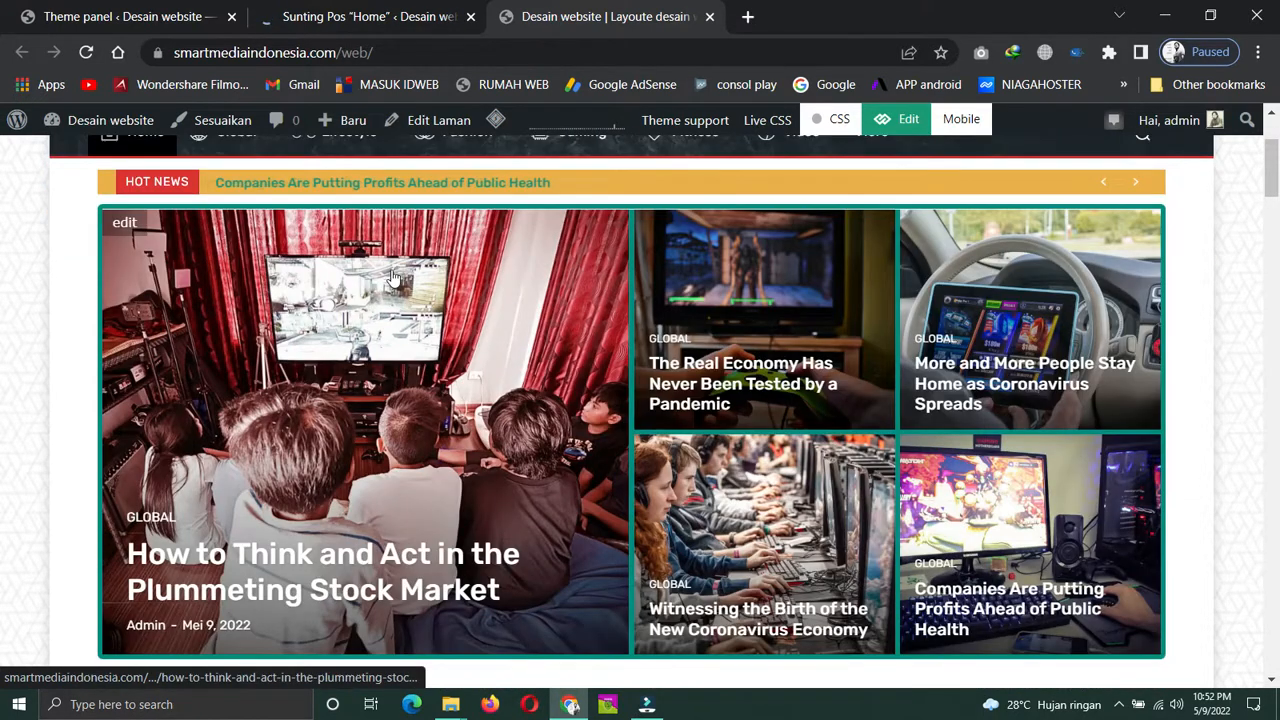
Return to the homepage editor and set the featured posts grid's category filter to Lifestyle
left_click(355, 16)
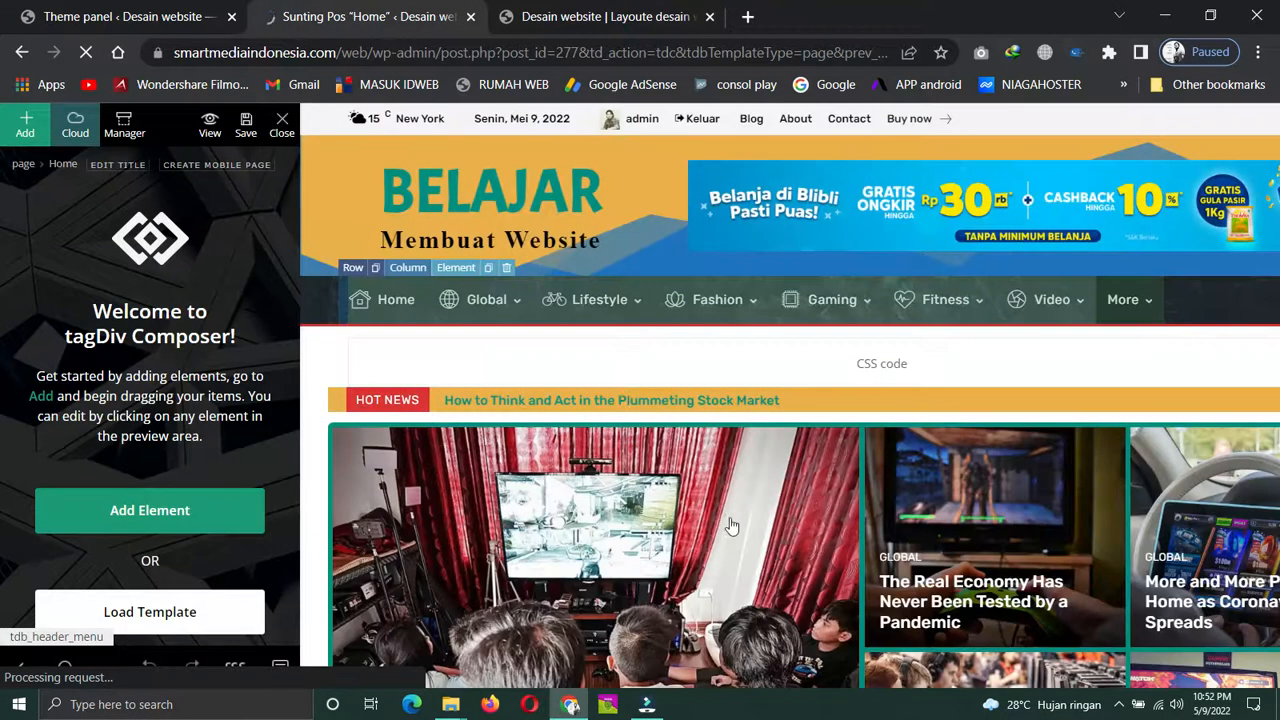
scroll(615, 390, "down", 2)
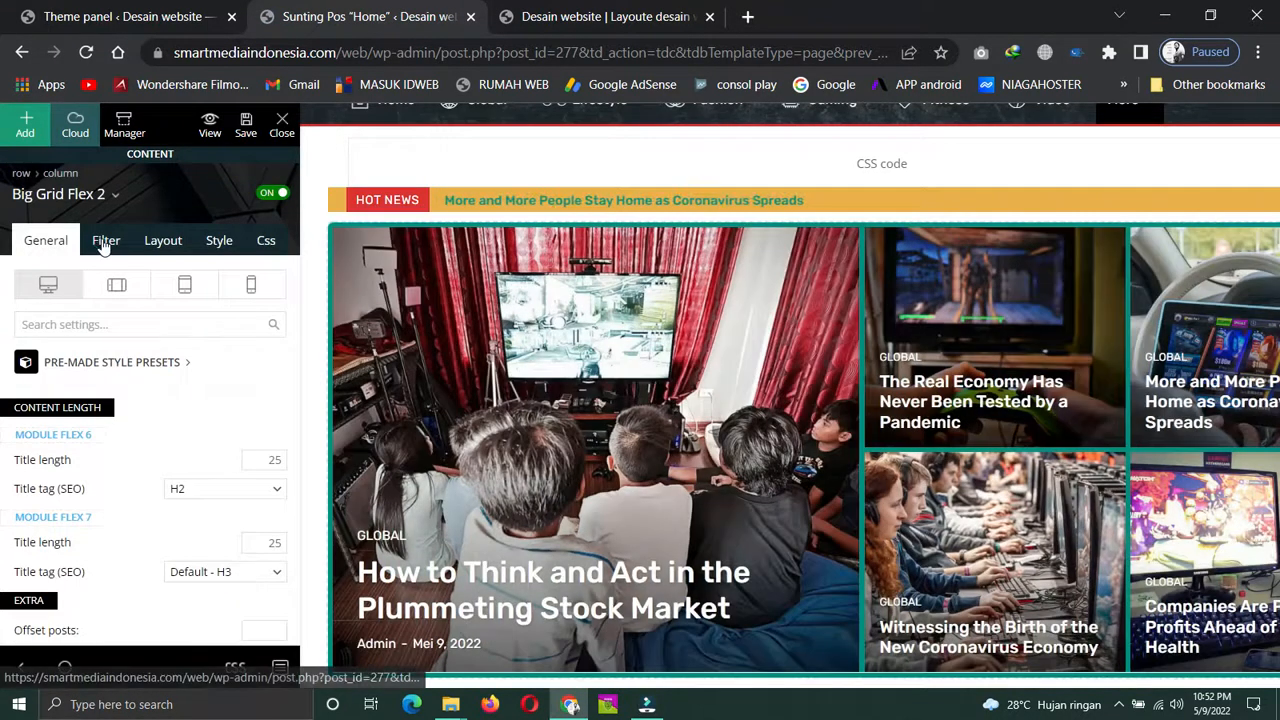
left_click(103, 243)
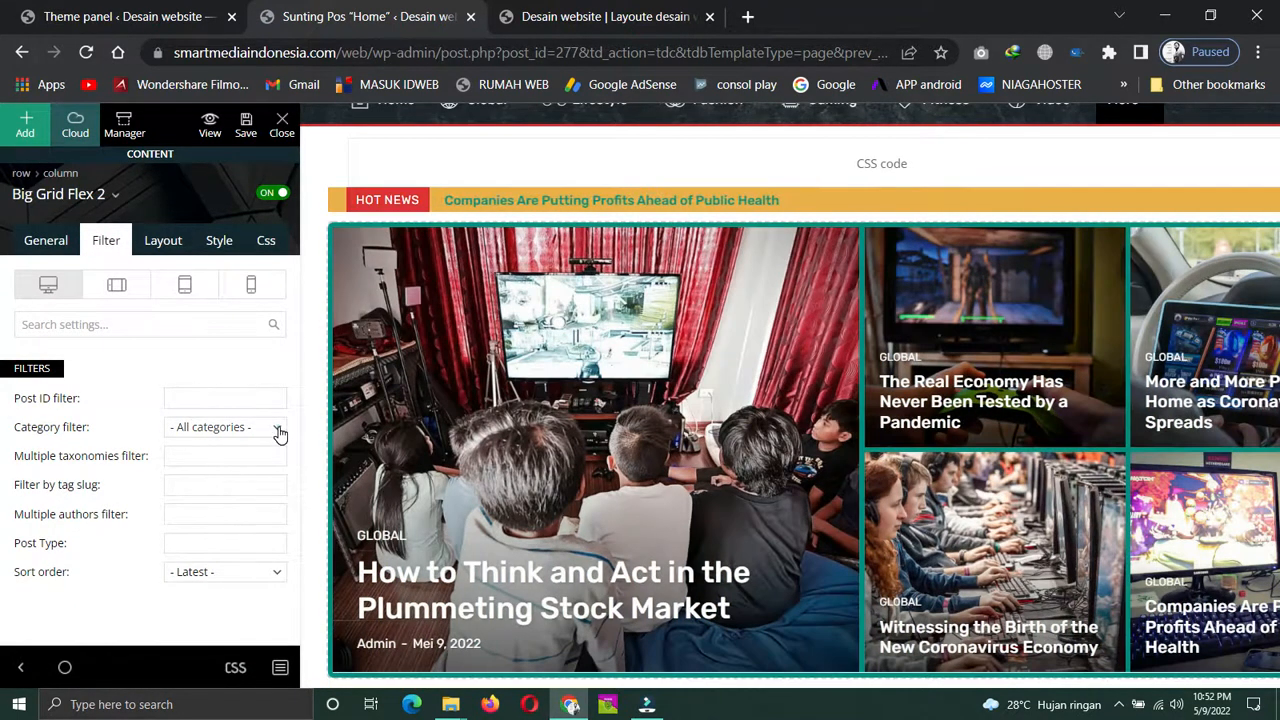
left_click(280, 432)
scroll(260, 360, "down", 1)
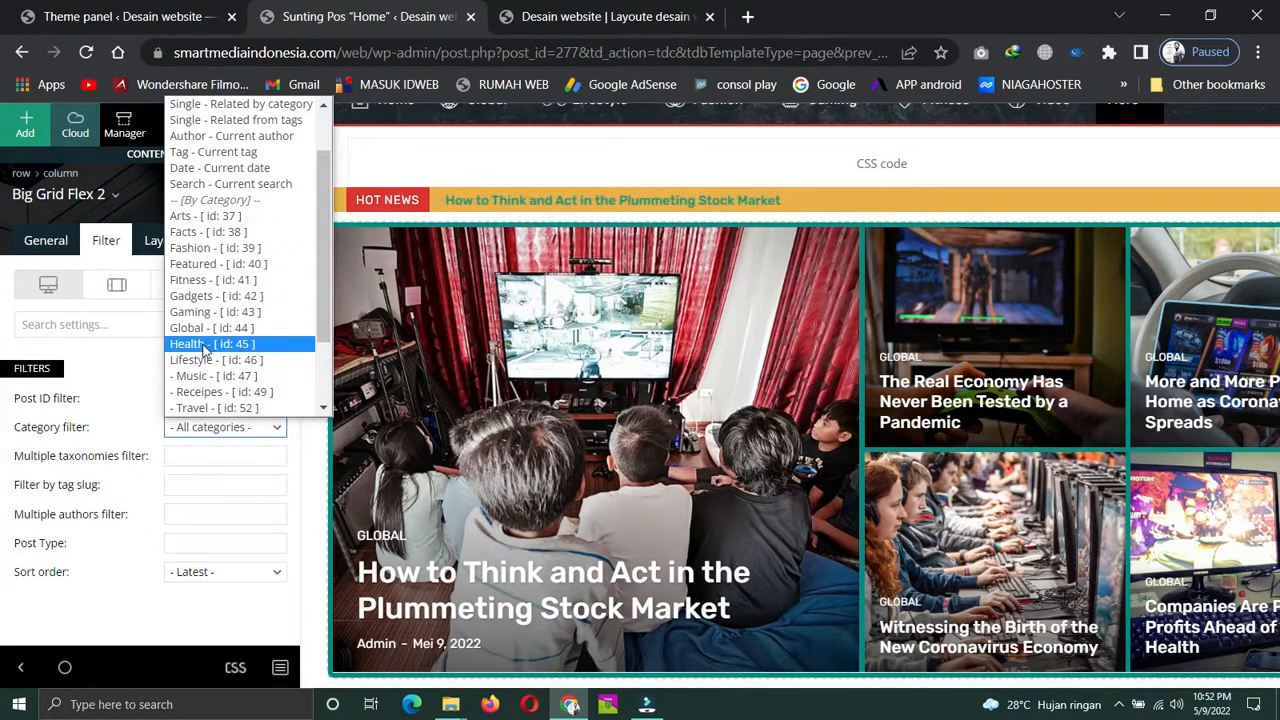
left_click(203, 359)
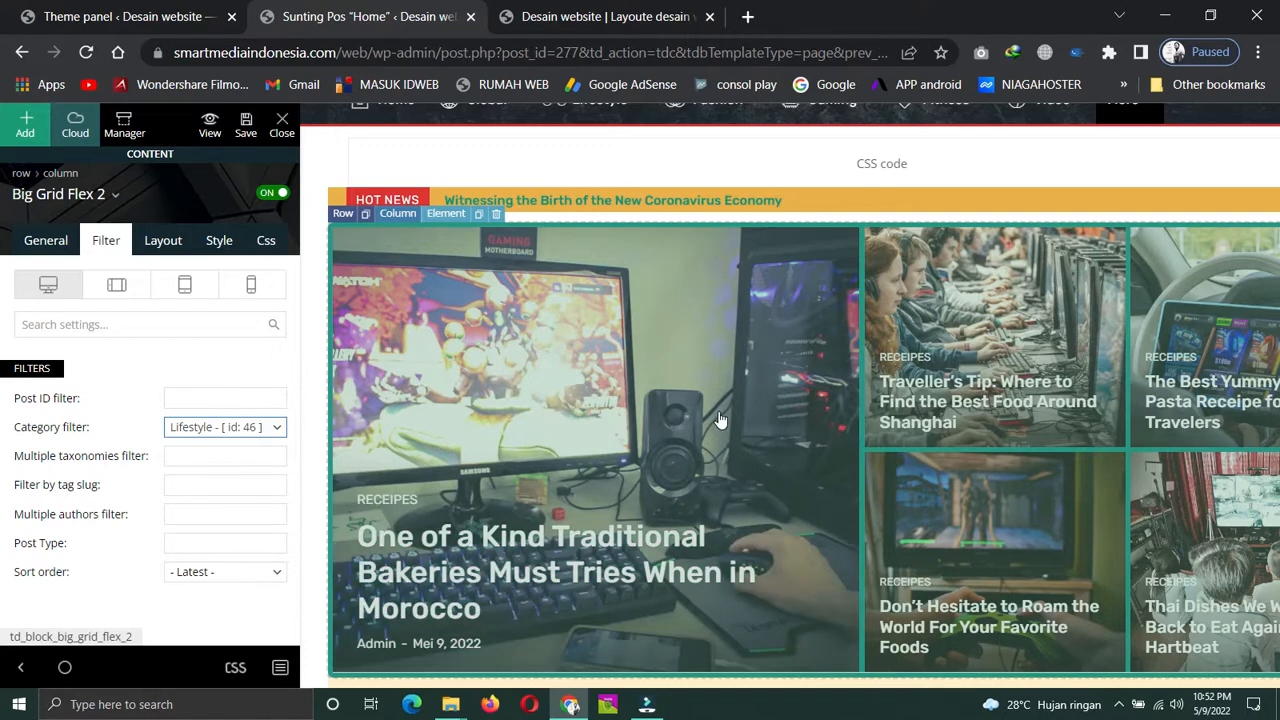
scroll(860, 418, "down", 1)
scroll(860, 418, "up", 1)
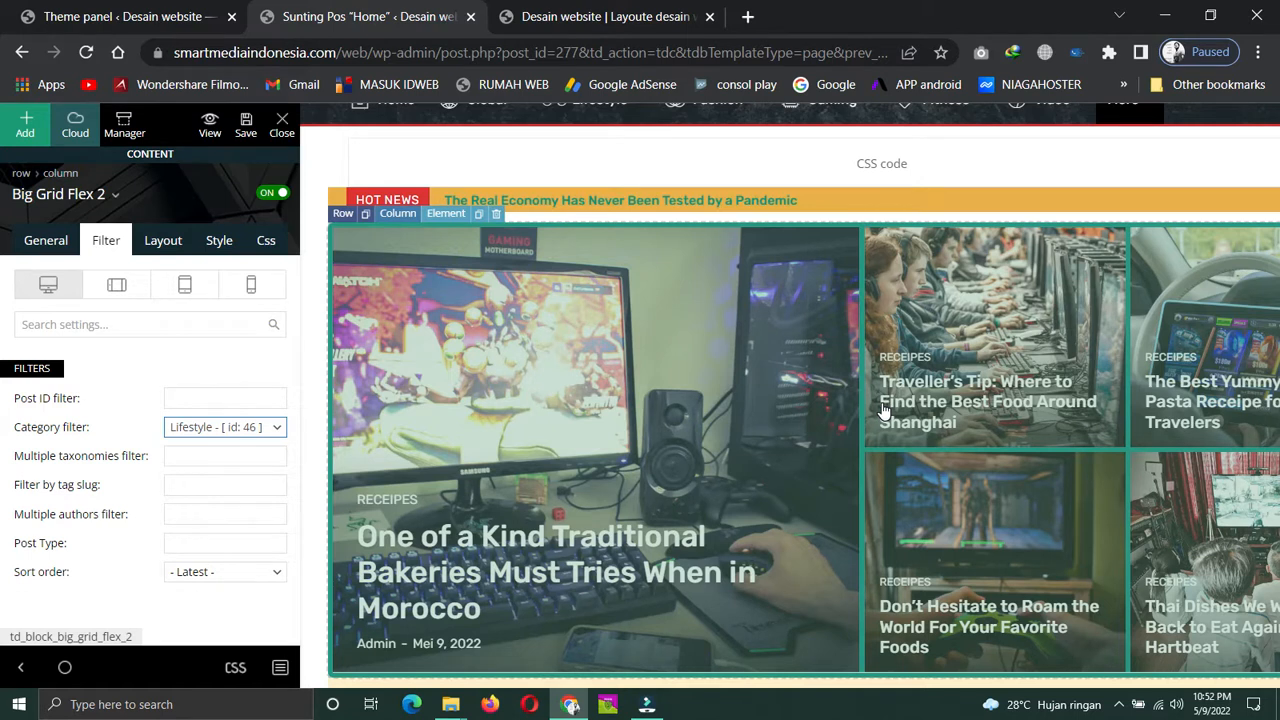
Set the featured posts grid's sort order to Random Posts and save the homepage
scroll(884, 410, "down", 1)
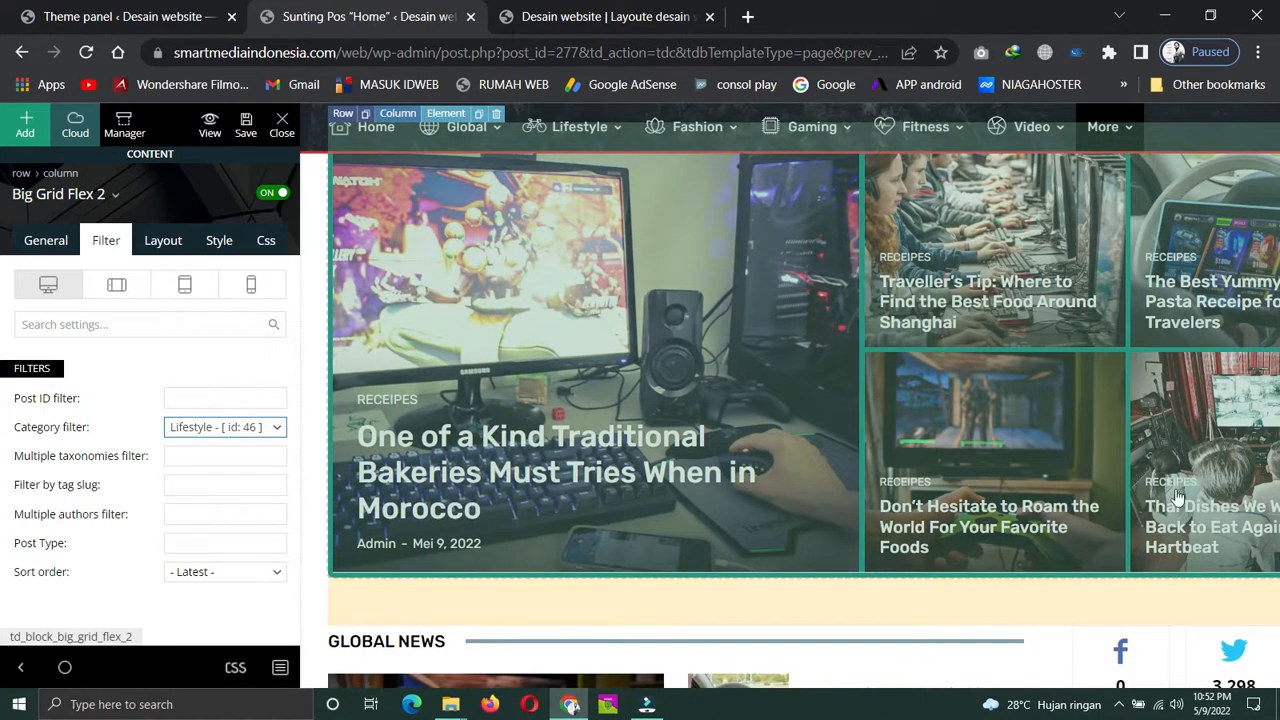
scroll(870, 350, "up", 1)
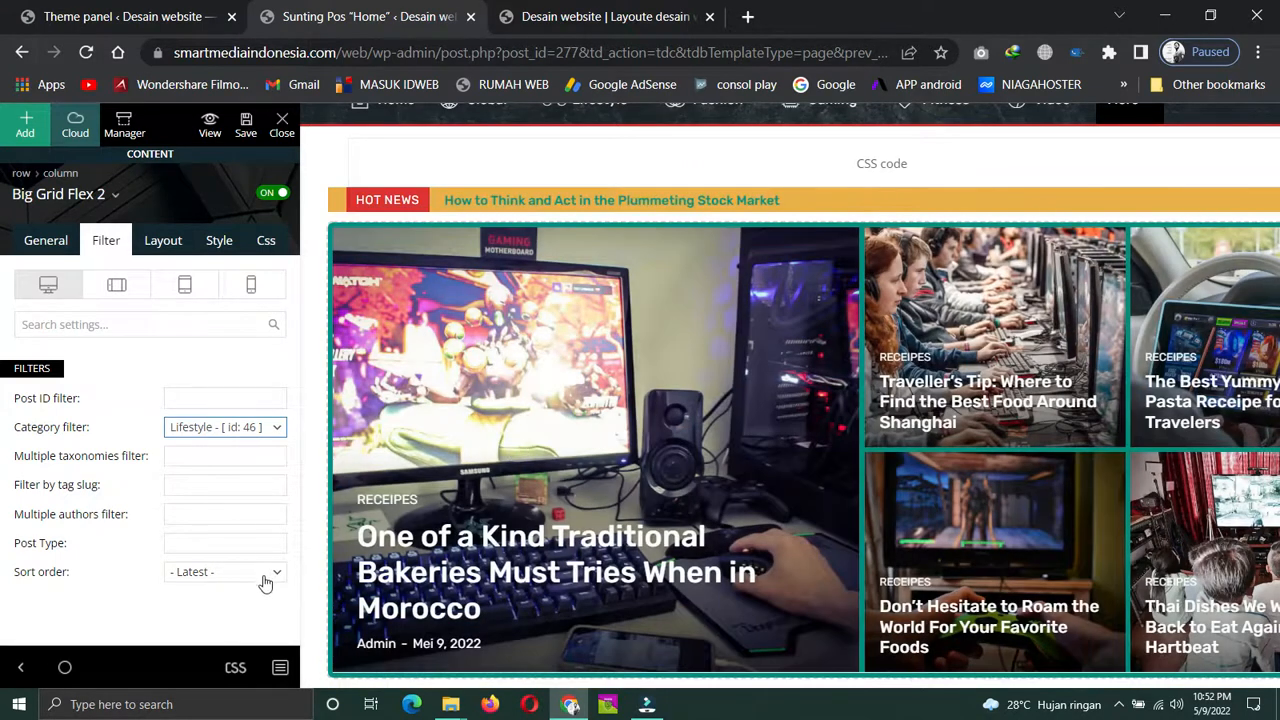
left_click(267, 576)
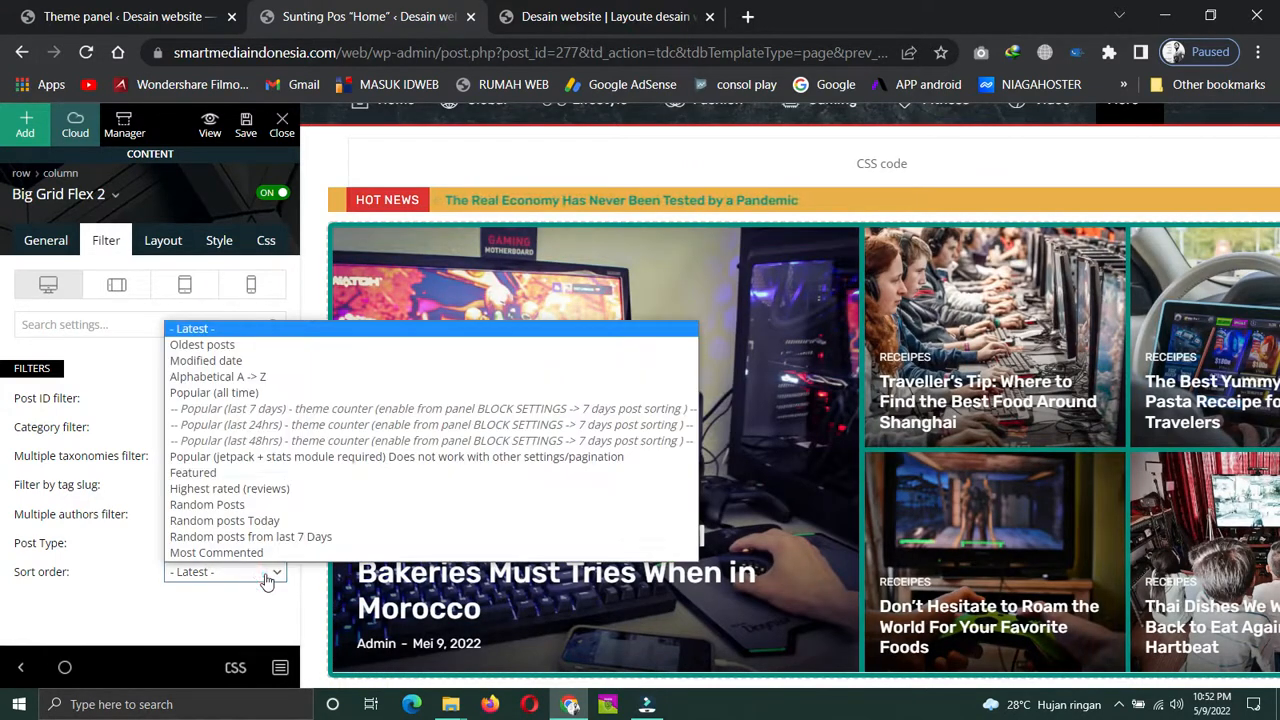
left_click(205, 504)
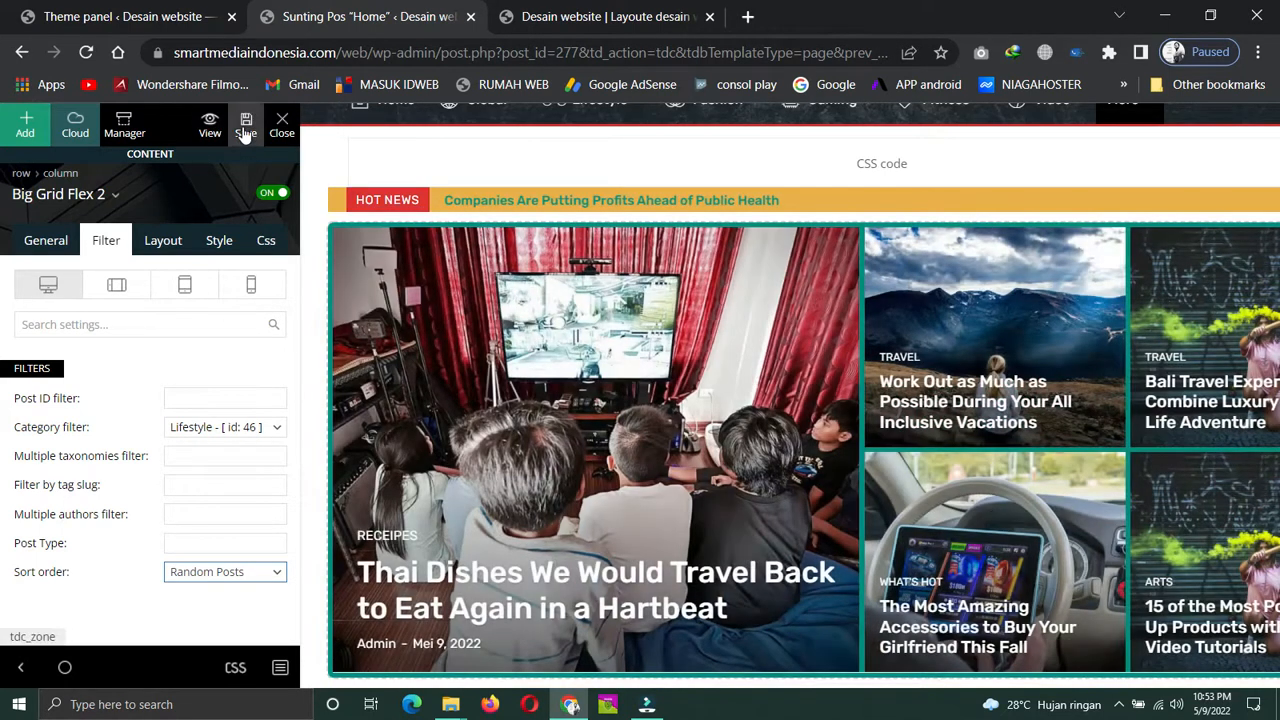
left_click(245, 131)
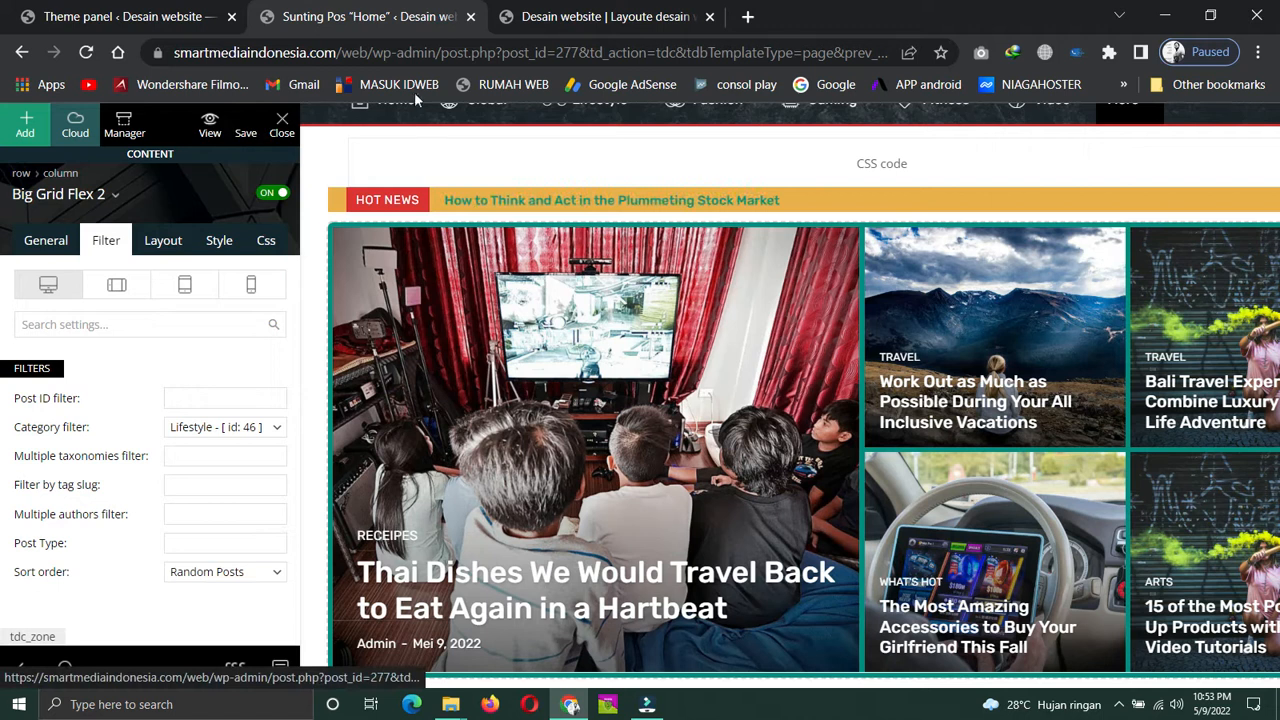
Switch to the live site, reload it several times and check which posts the featured grid displays
left_click(573, 10)
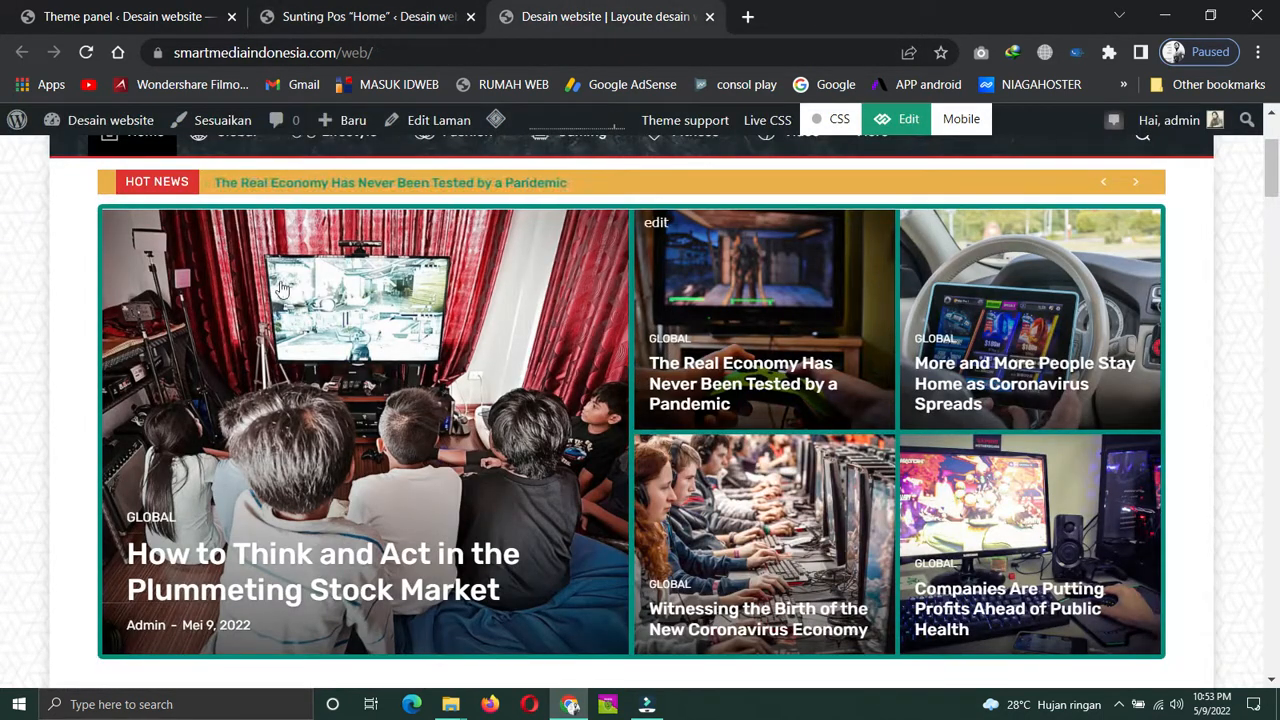
left_click(88, 58)
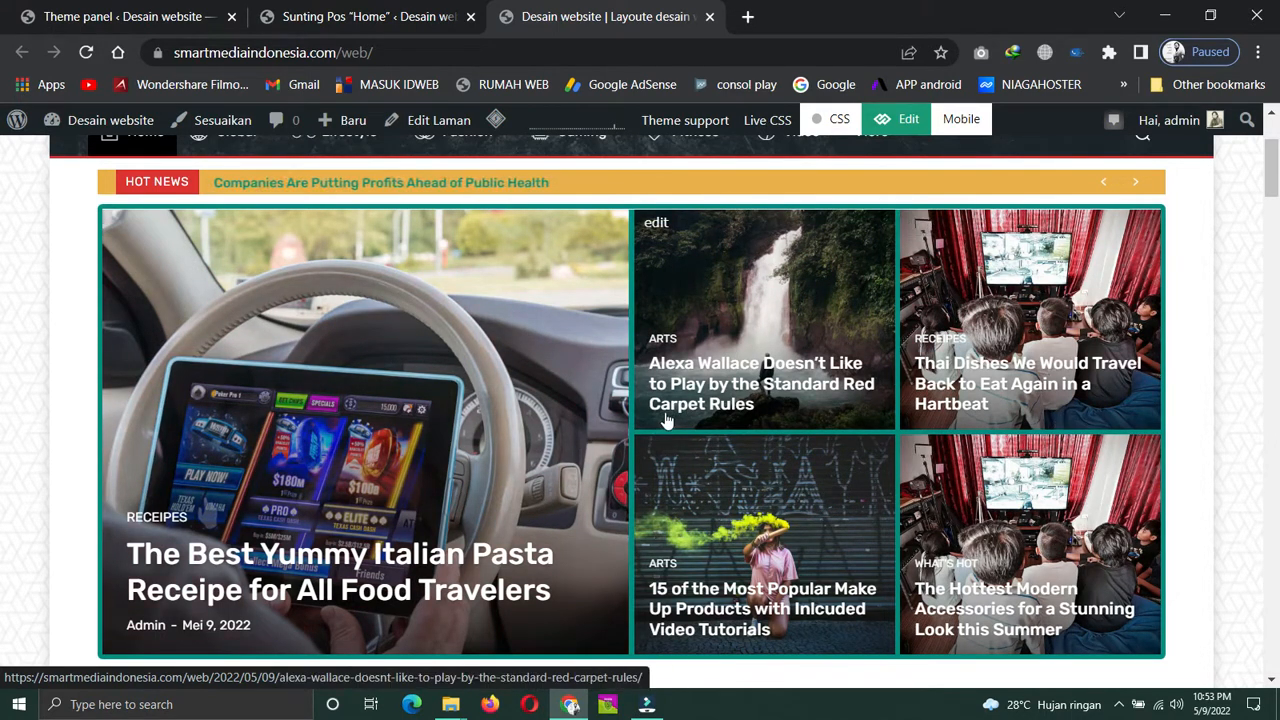
left_click(86, 53)
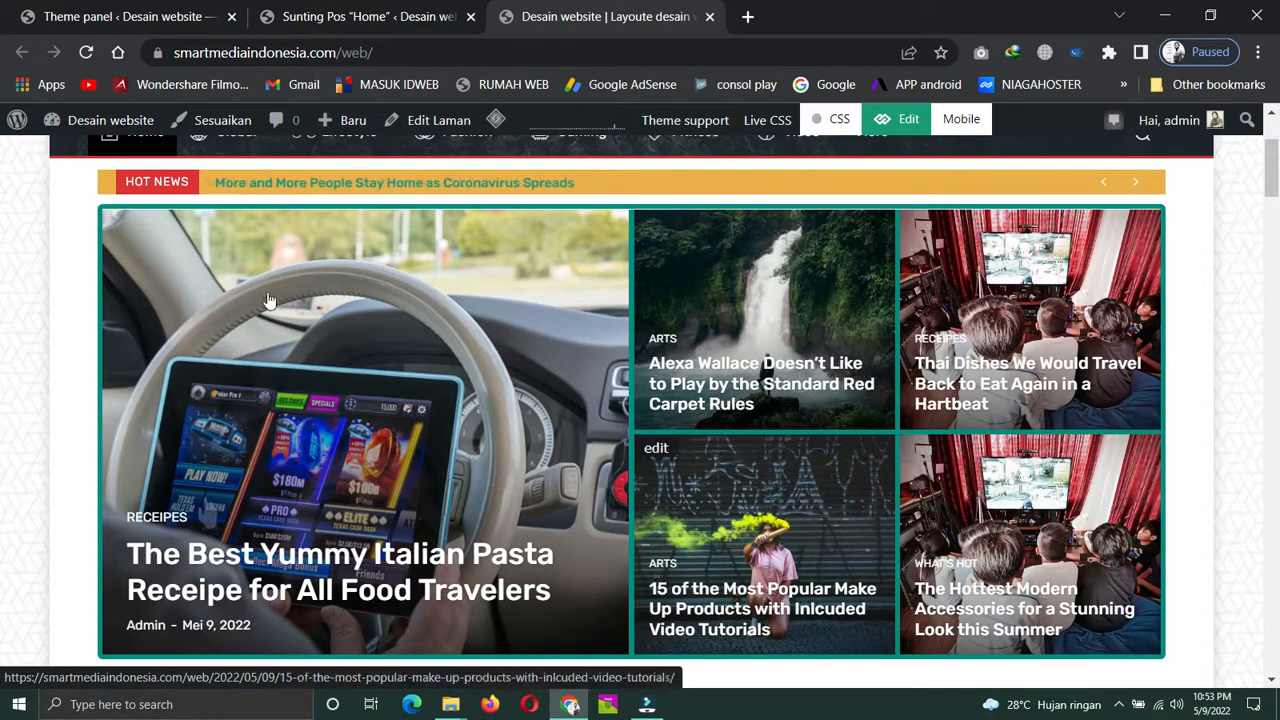
left_click(84, 53)
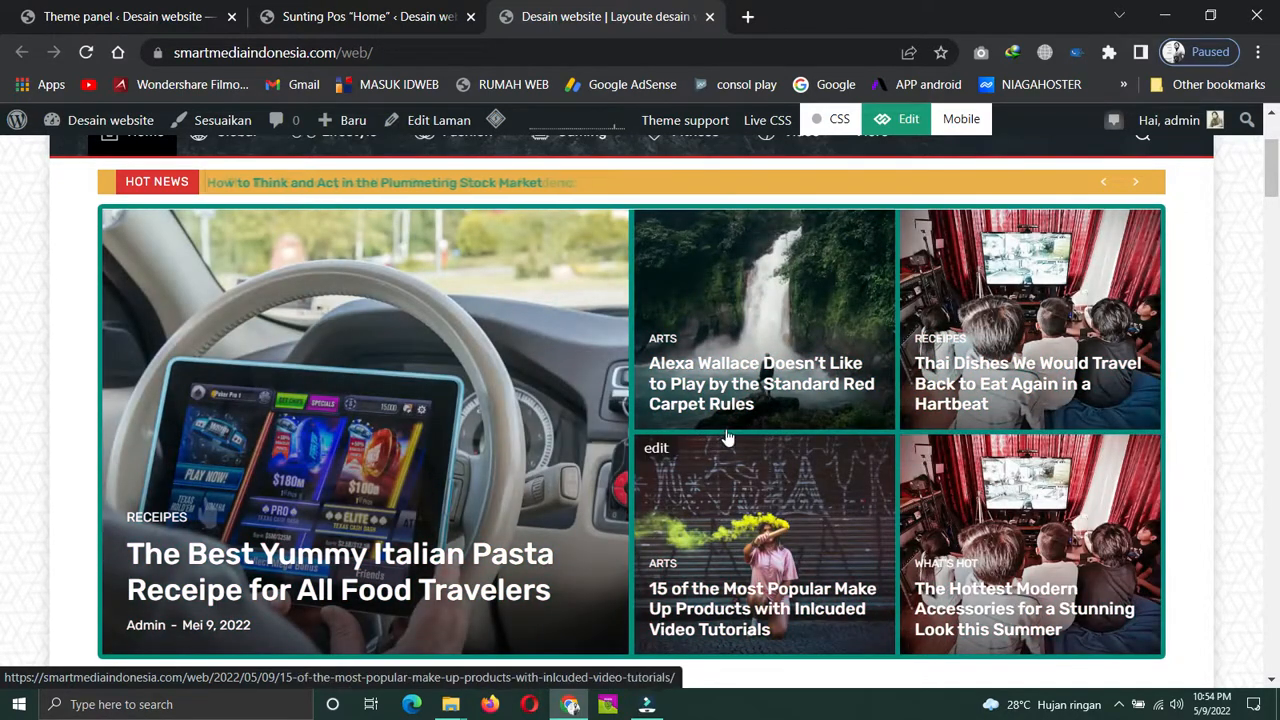
scroll(667, 452, "down", 3)
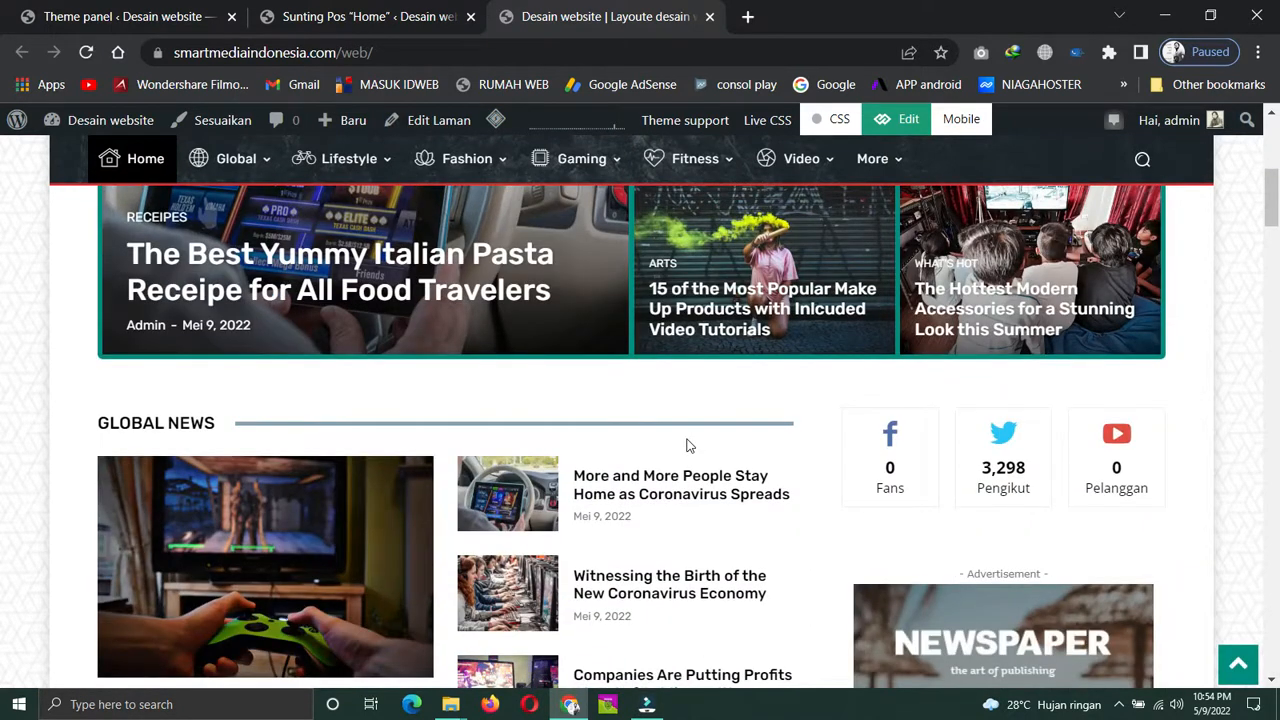
scroll(687, 445, "up", 4)
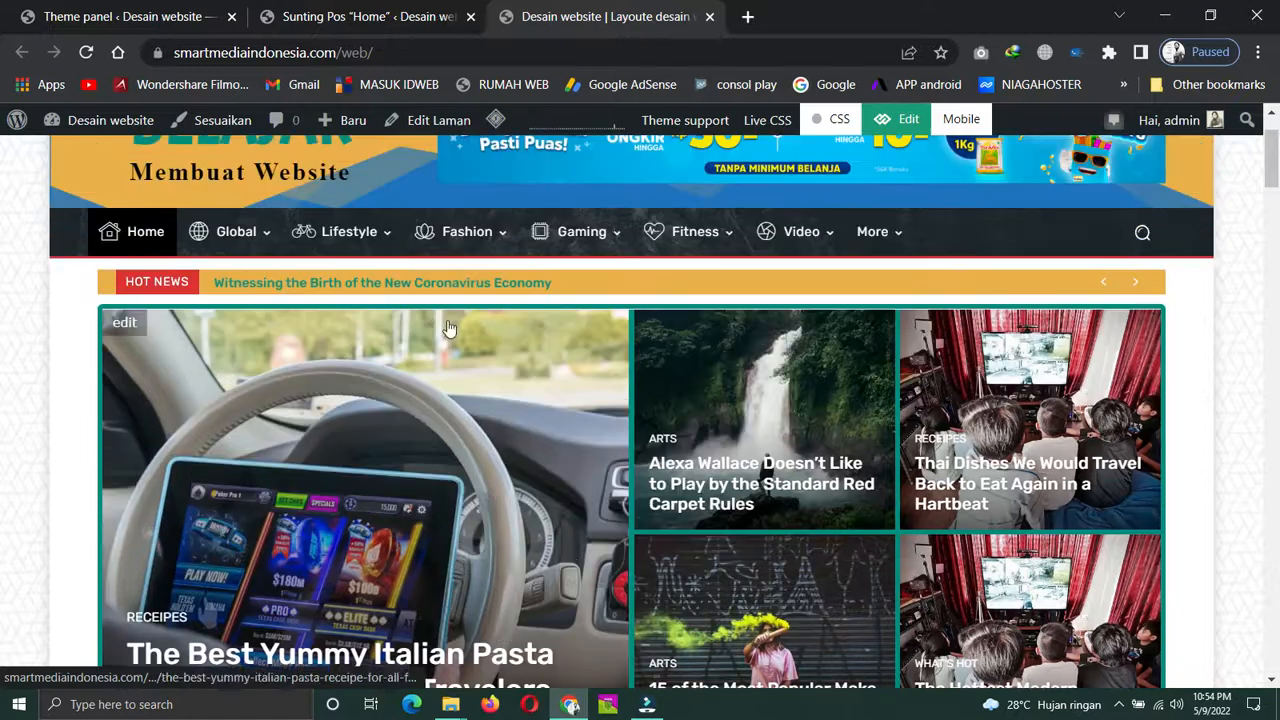
Return to the homepage editor and look over the featured grid's general and layout settings
left_click(356, 16)
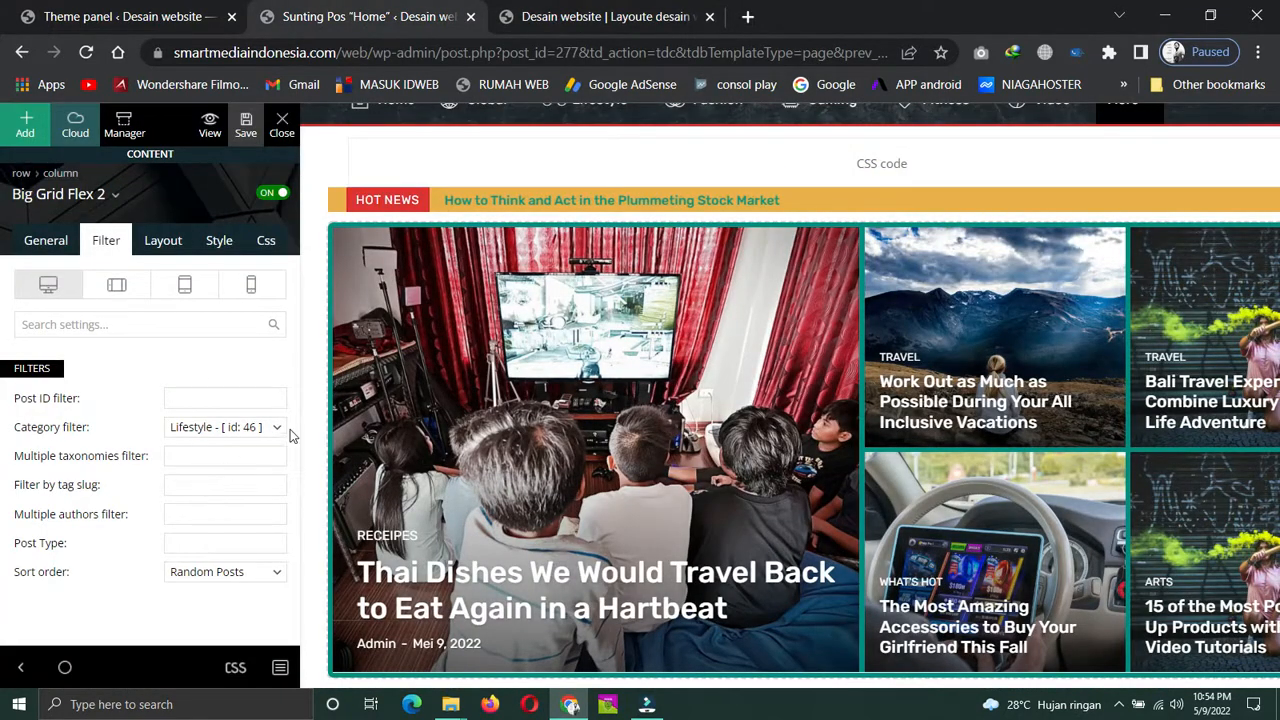
left_click(168, 243)
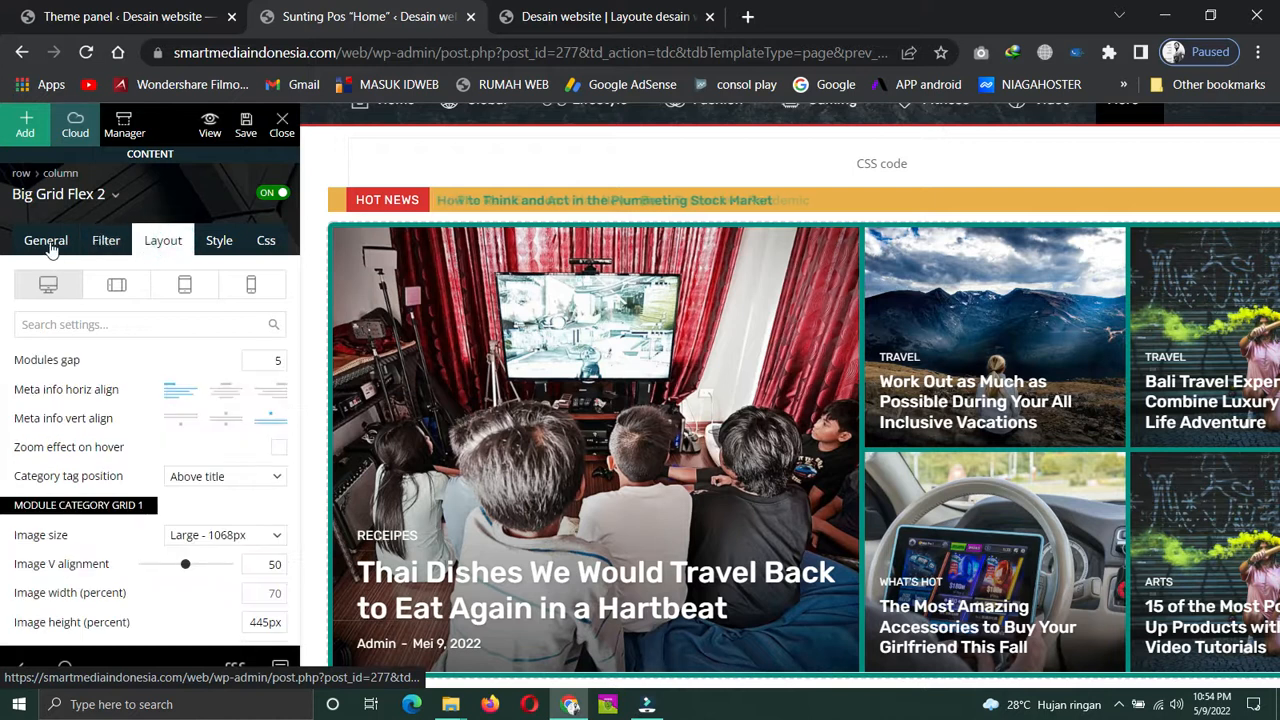
left_click(48, 242)
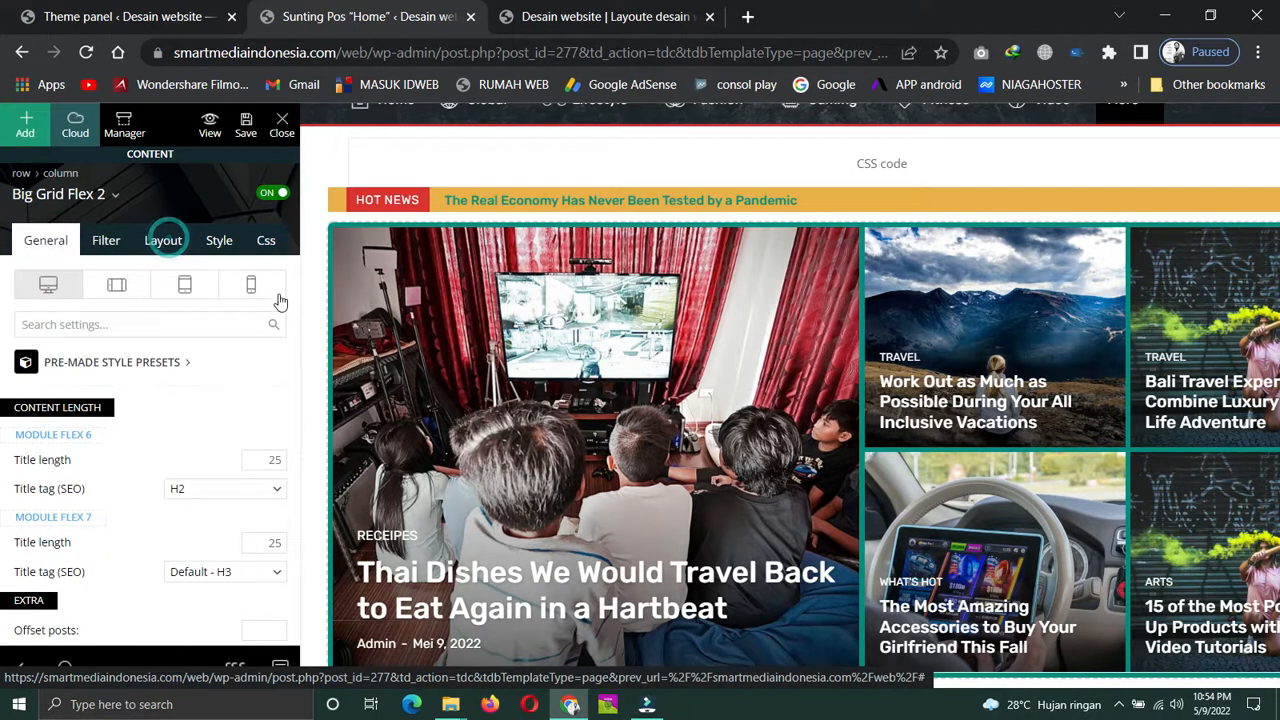
left_click(166, 243)
scroll(752, 440, "down", 1)
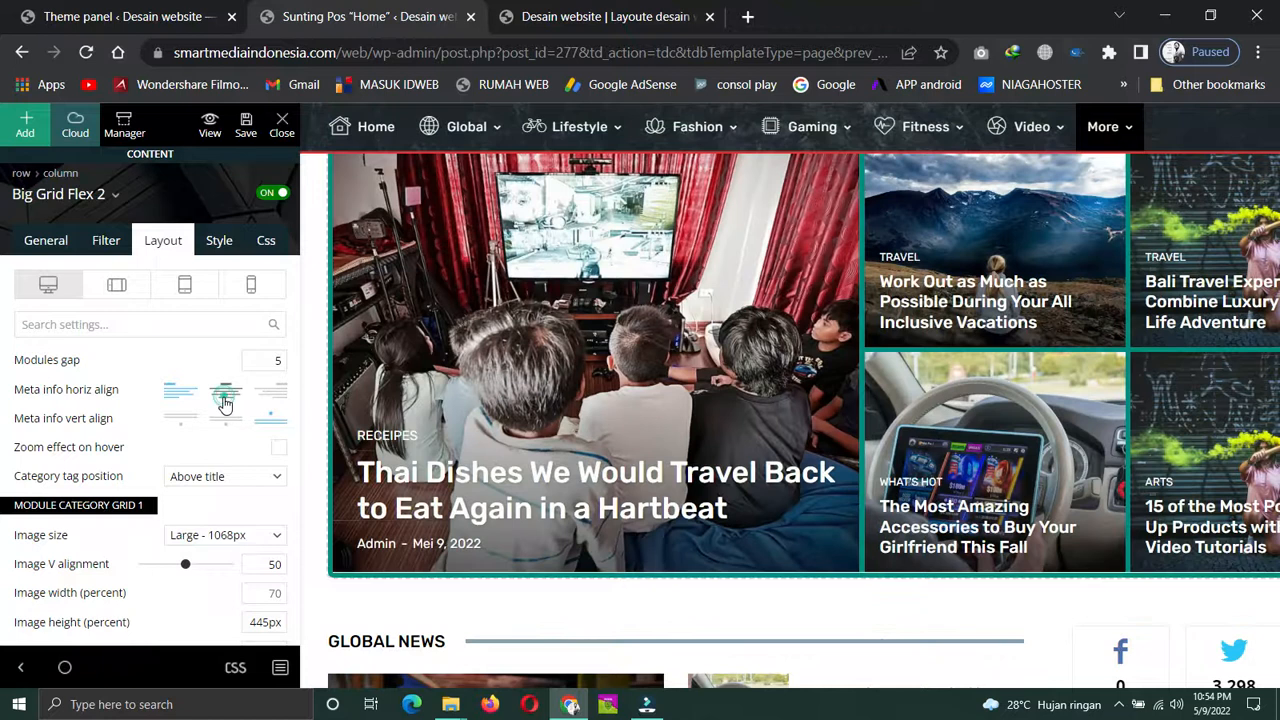
Try centre and right horizontal alignment for the featured grid's meta info, and set it back to left
left_click(225, 400)
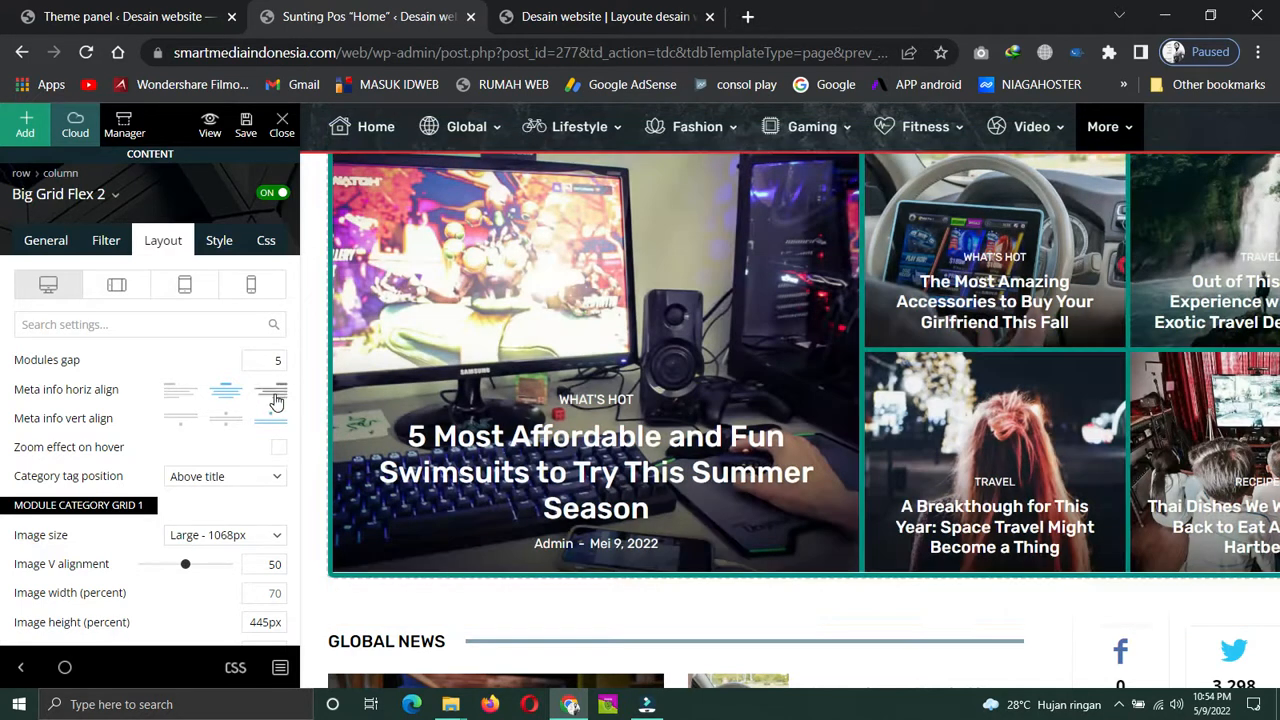
left_click(270, 391)
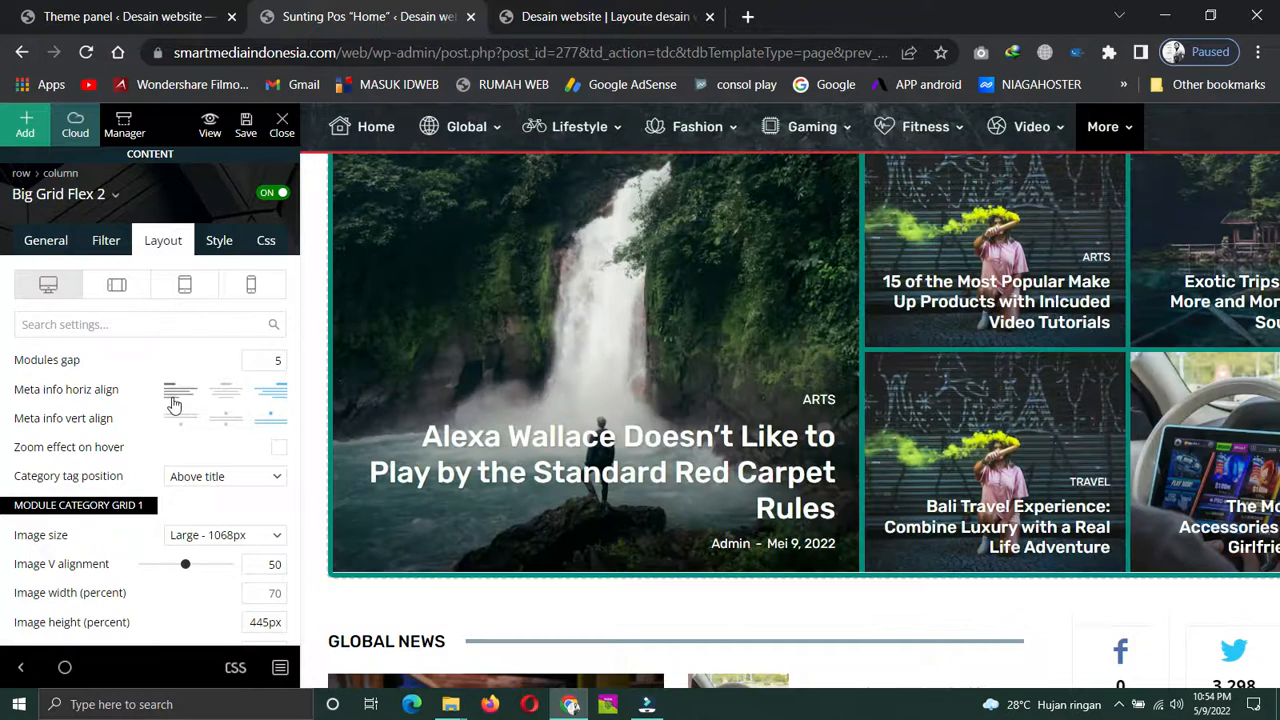
left_click(173, 404)
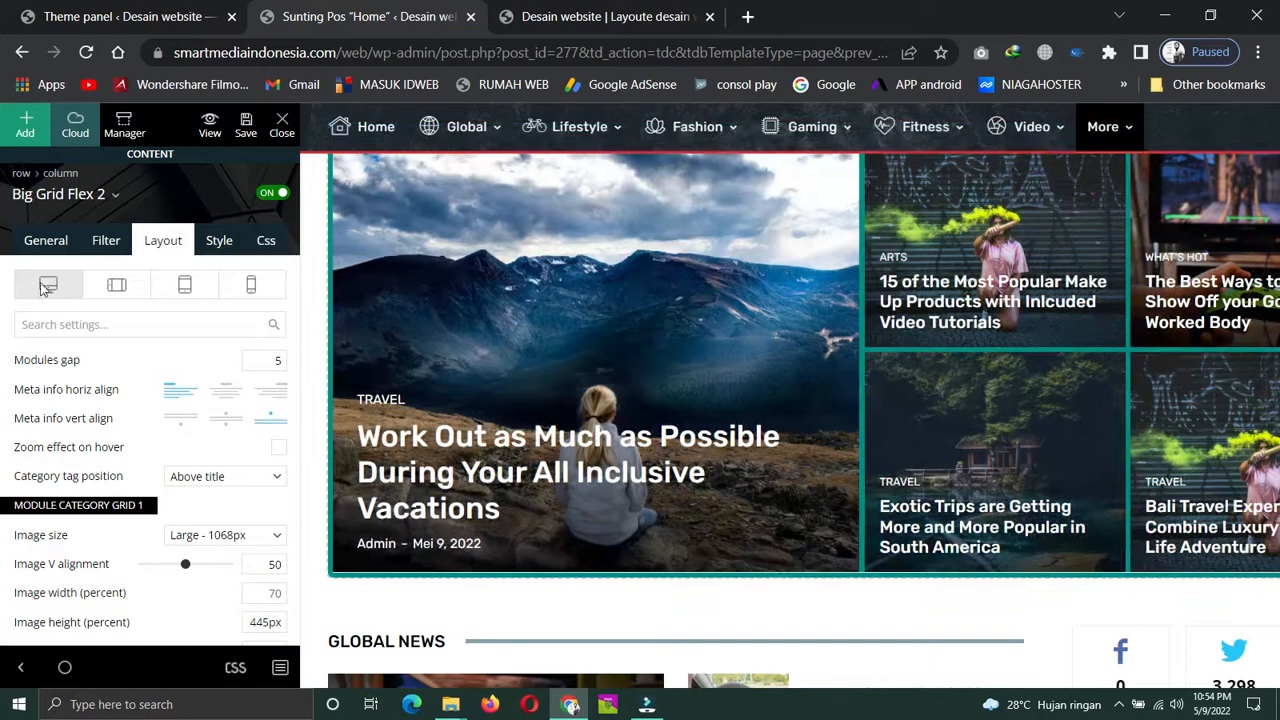
Examine the featured grid's title length, extra, image, meta info, category and label options across its general and layout settings
left_click(46, 244)
scroll(250, 446, "down", 2)
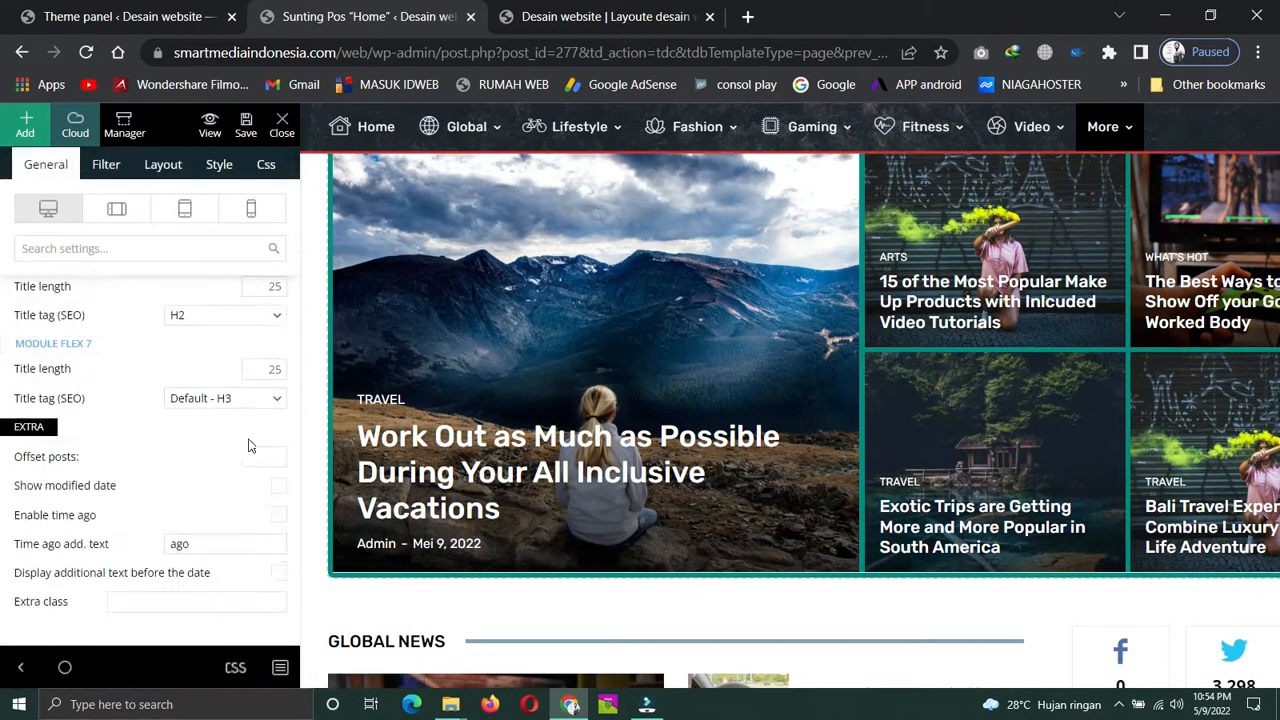
scroll(150, 300, "up", 3)
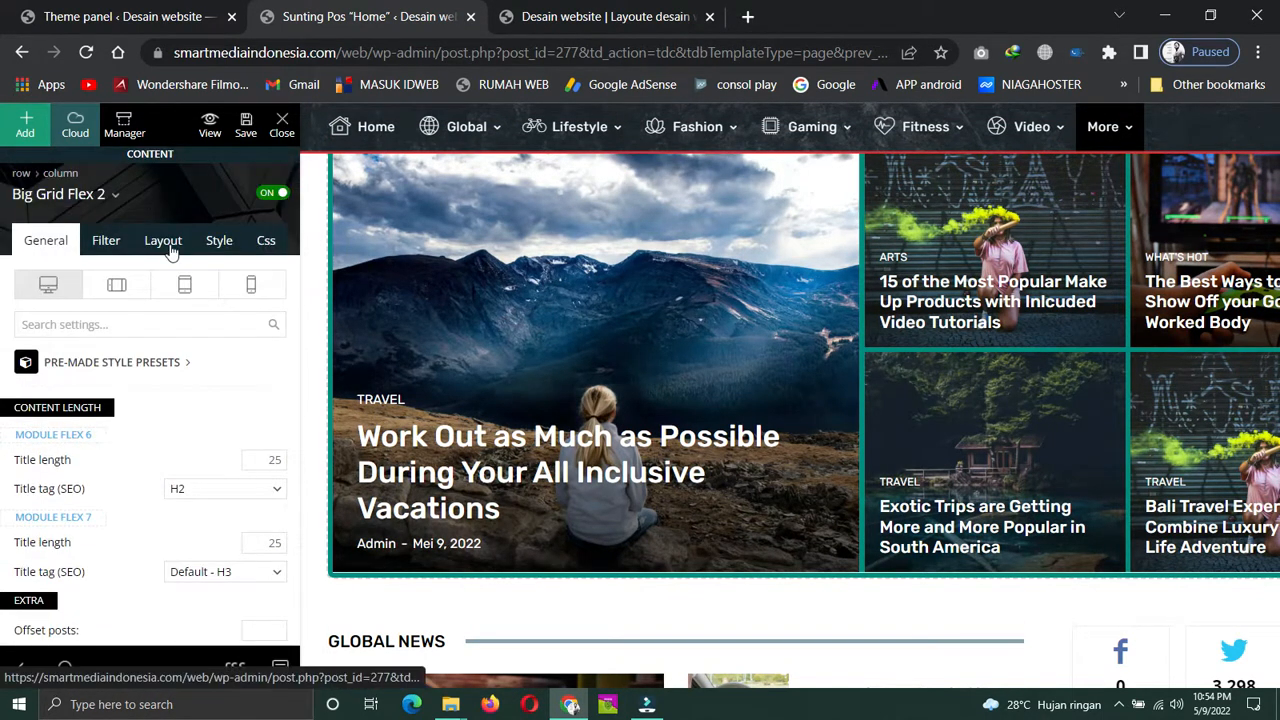
left_click(163, 240)
scroll(190, 445, "down", 12)
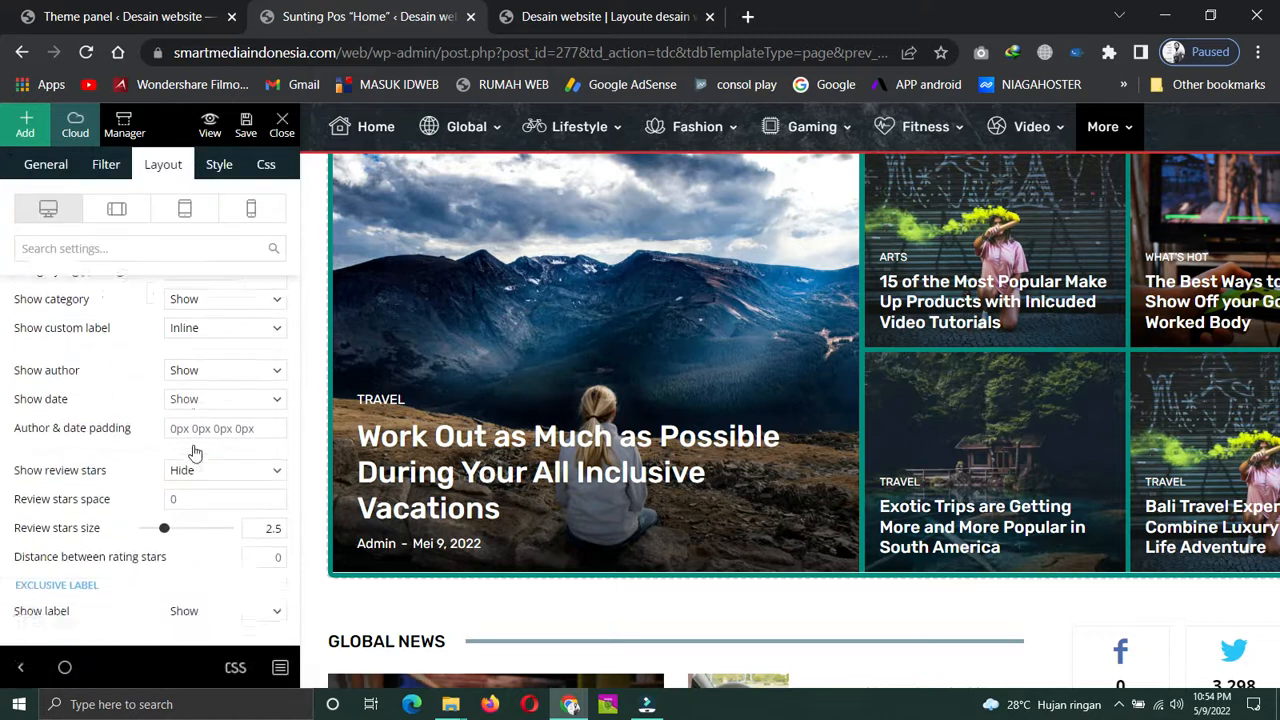
scroll(193, 446, "down", 10)
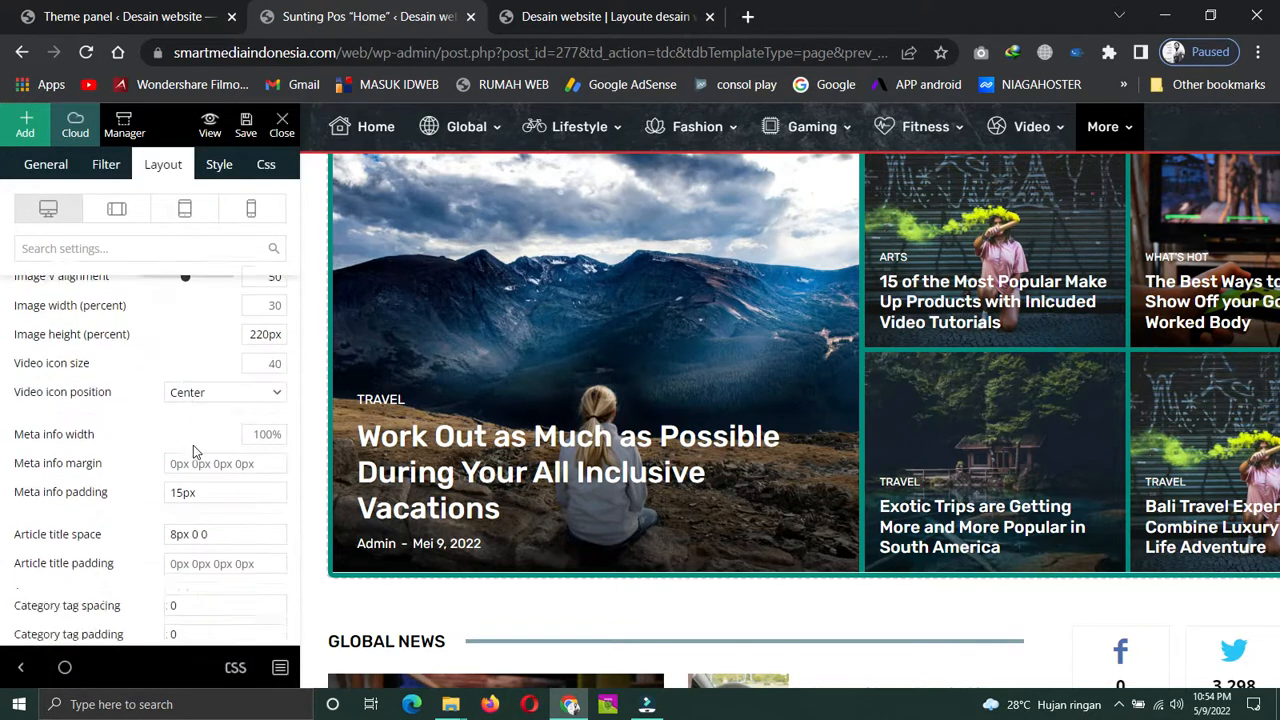
scroll(193, 444, "down", 5)
scroll(193, 444, "up", 3)
scroll(195, 442, "down", 6)
scroll(197, 440, "up", 10)
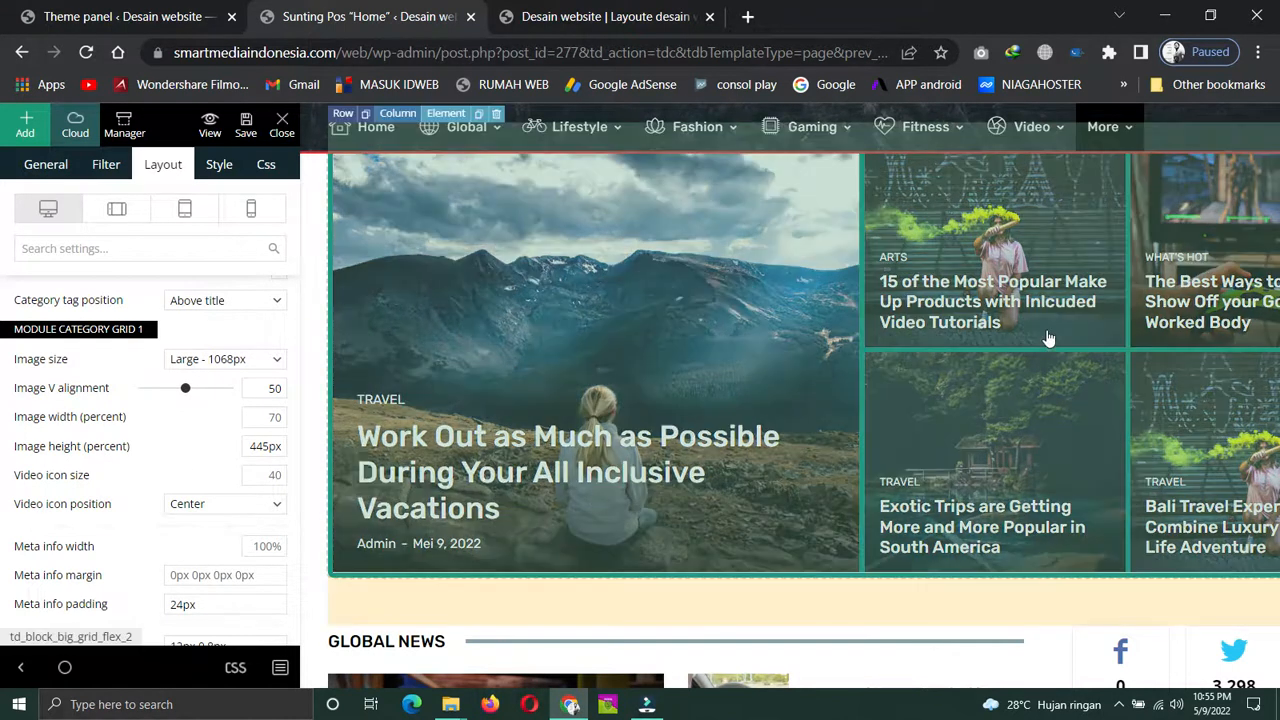
scroll(905, 400, "up", 1)
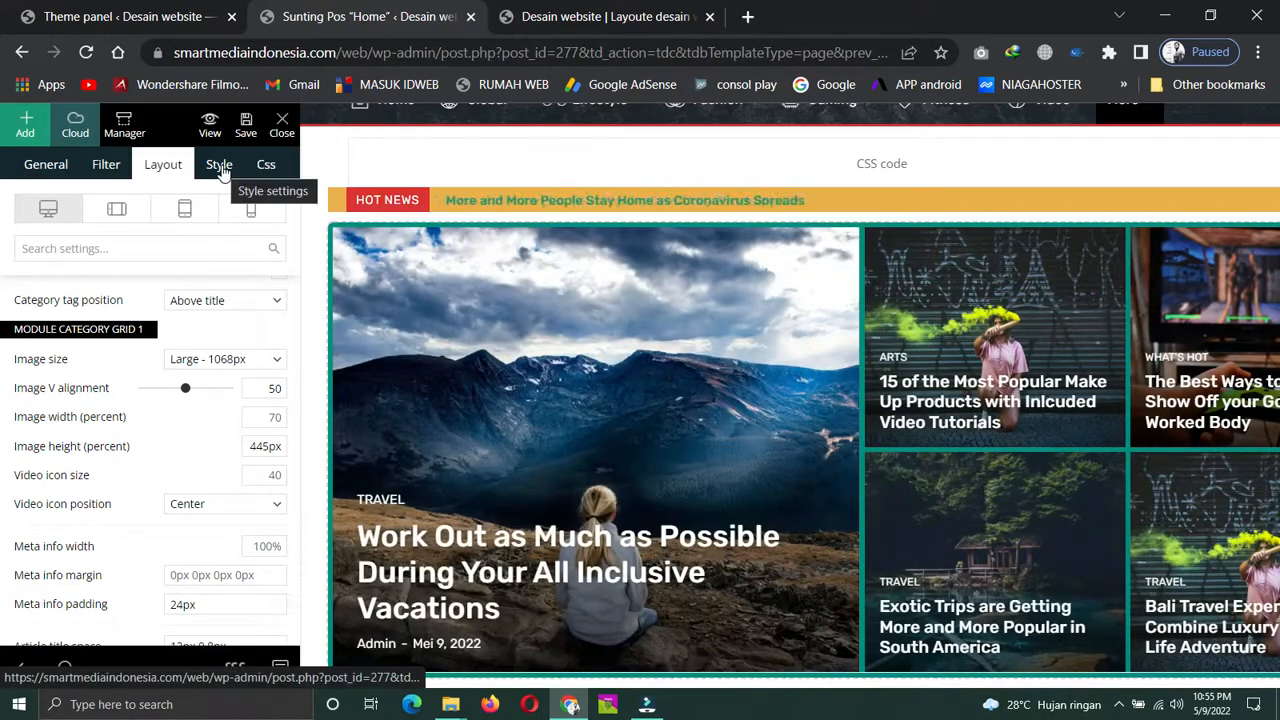
Set the featured grid's Module 1 title font size to 25 and the Module 1 category tag font size to 10
left_click(220, 166)
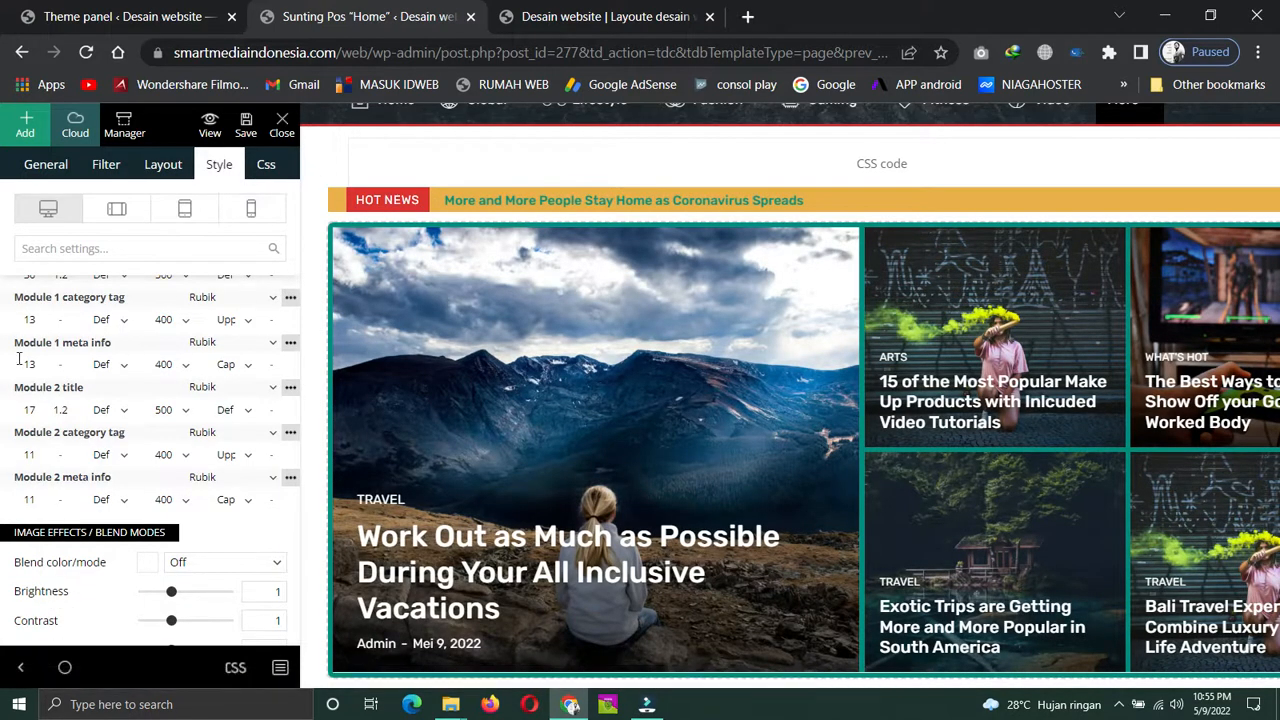
scroll(18, 360, "up", 1)
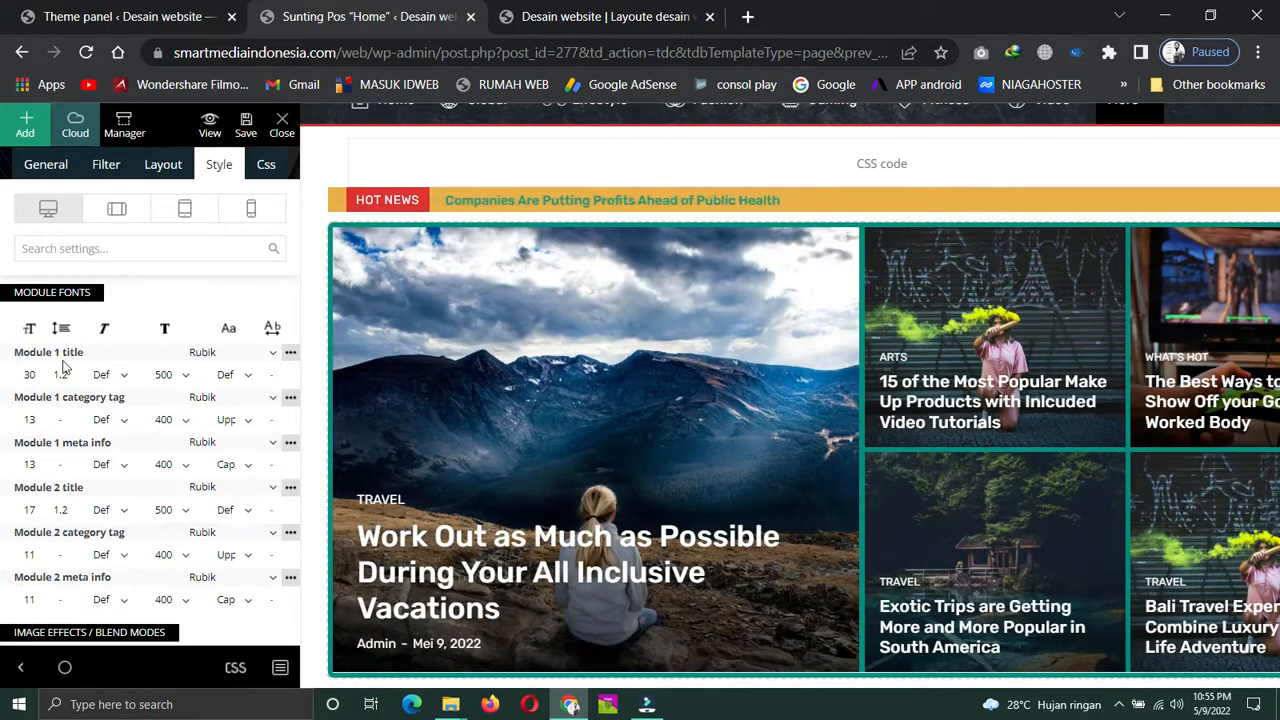
mouse_move(64, 358)
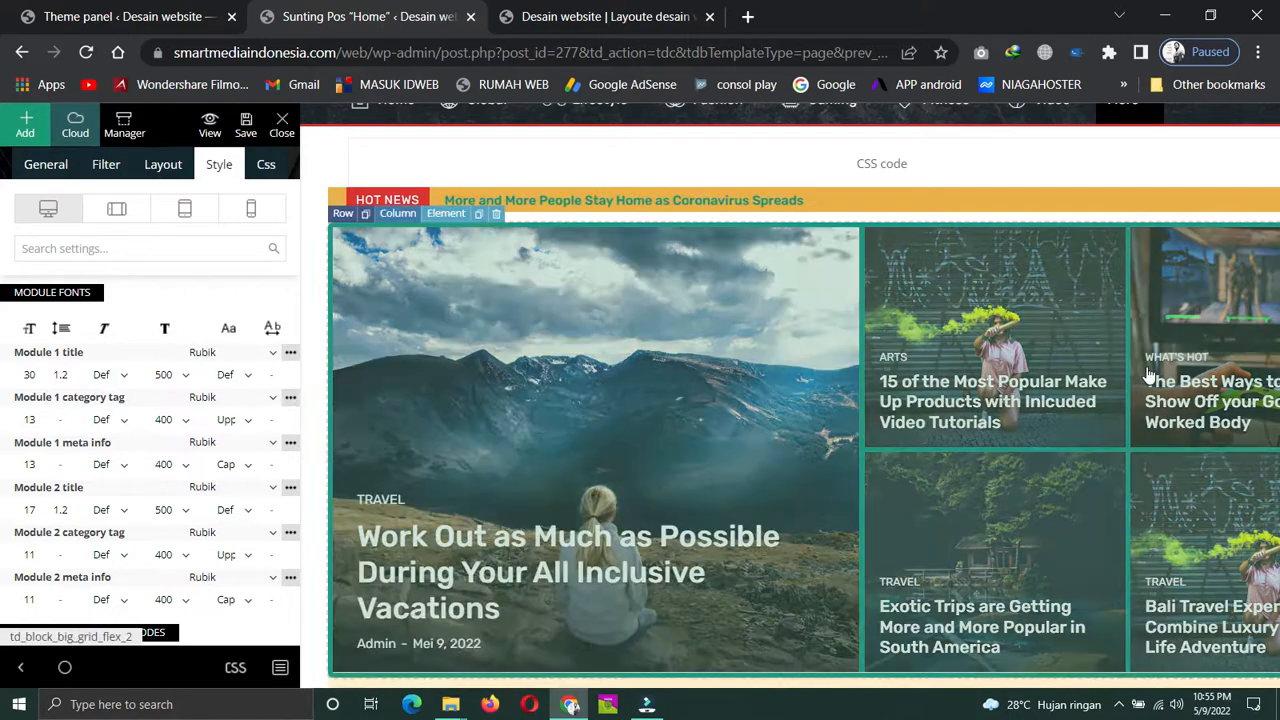
scroll(900, 452, "down", 1)
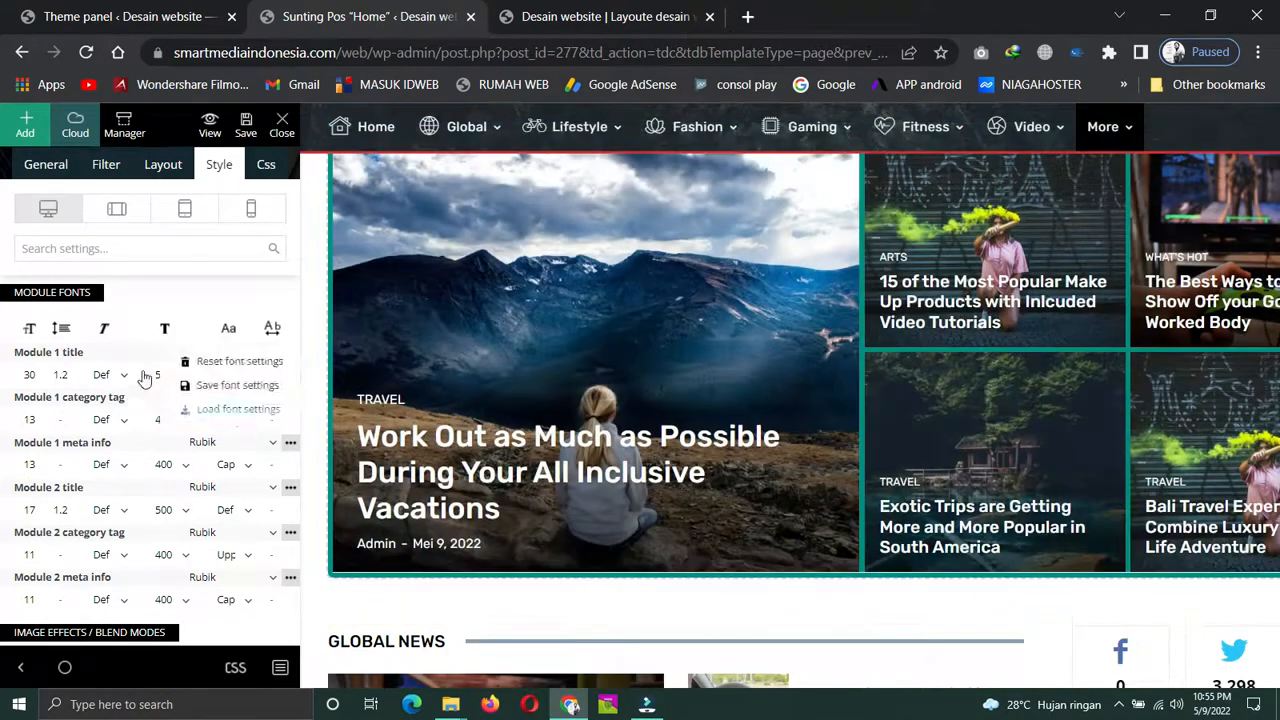
left_click_drag(36, 372, 24, 372)
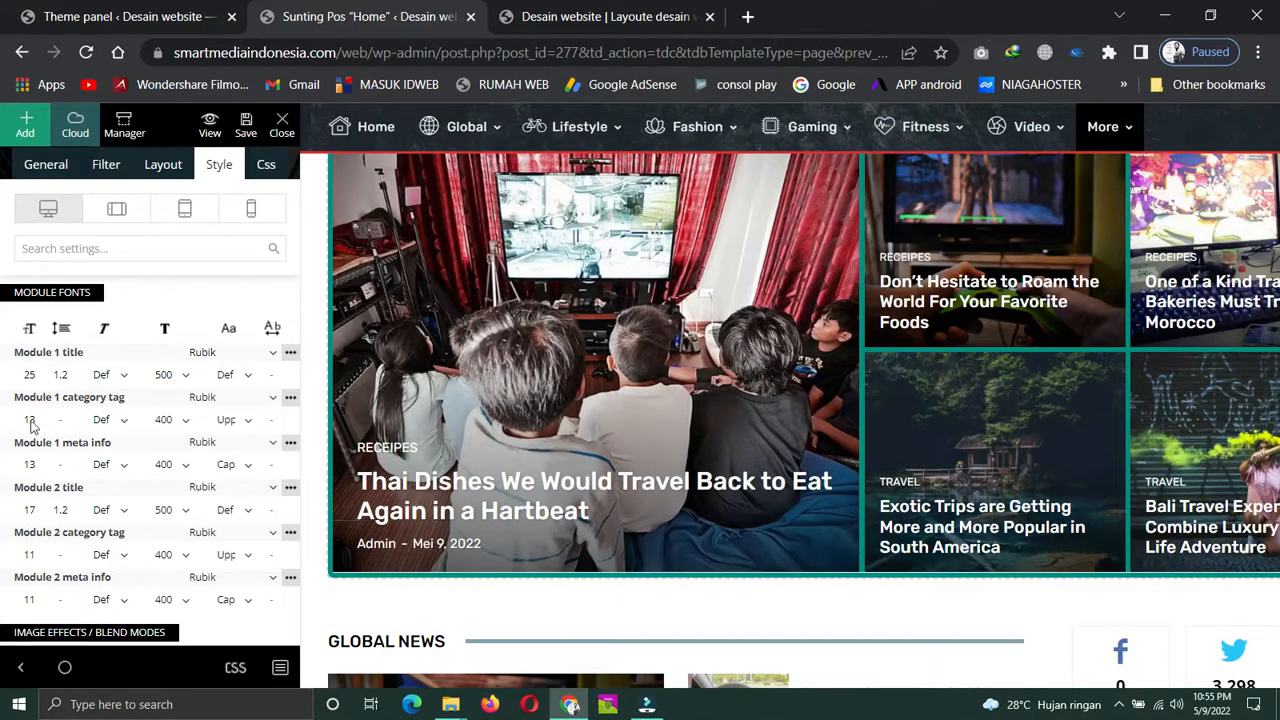
mouse_move(50, 401)
left_click_drag(31, 418, 38, 415)
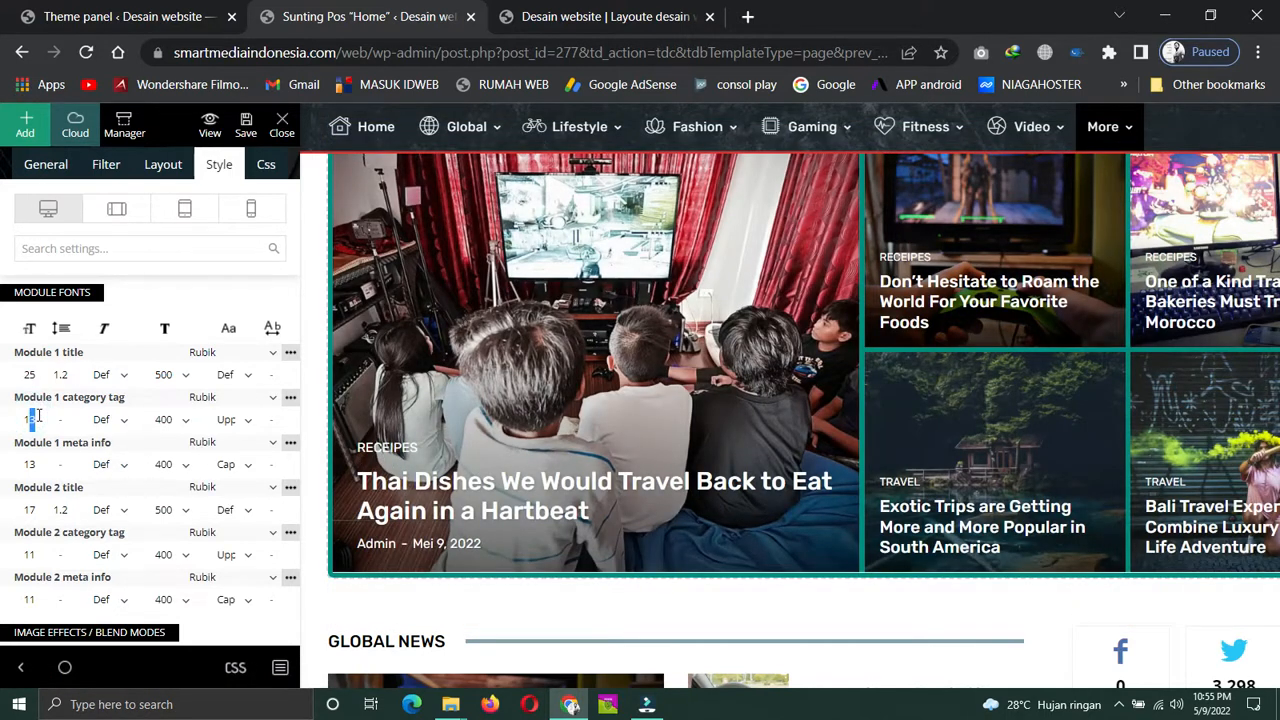
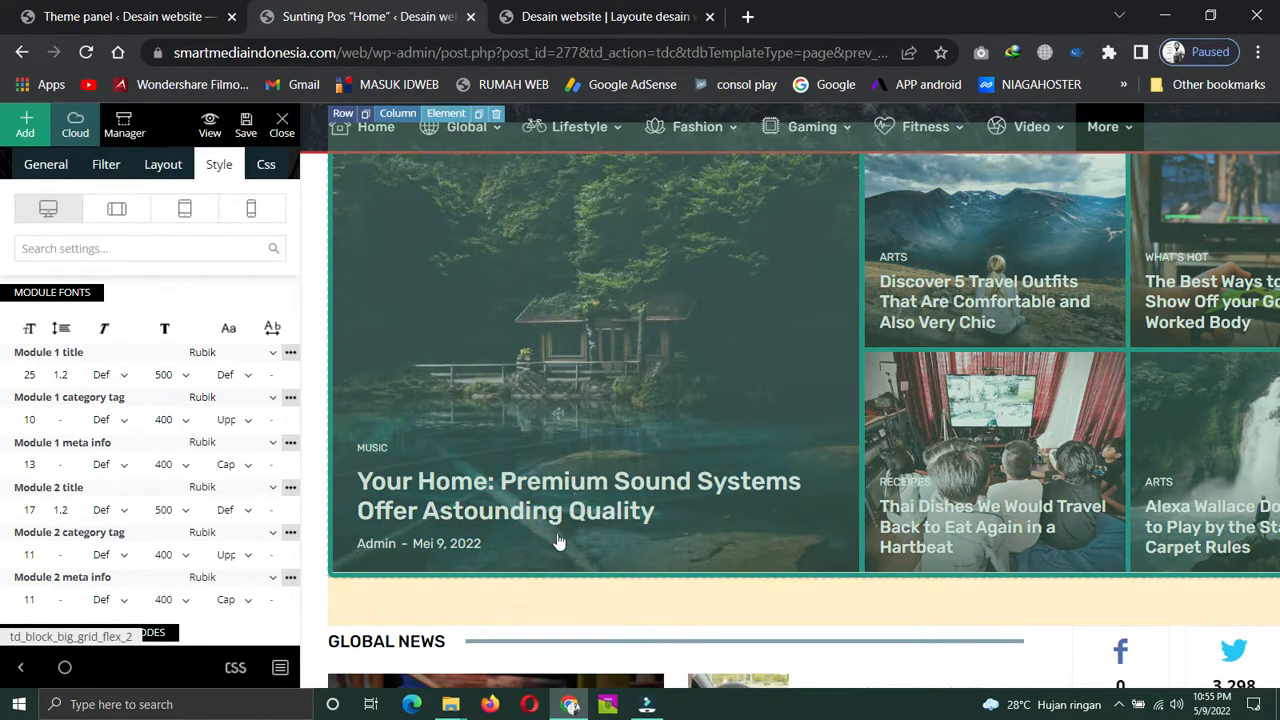
Set the featured grid's Module 2 title font size to 14 and the Module 2 category tag font size to 10
scroll(992, 343, "up", 1)
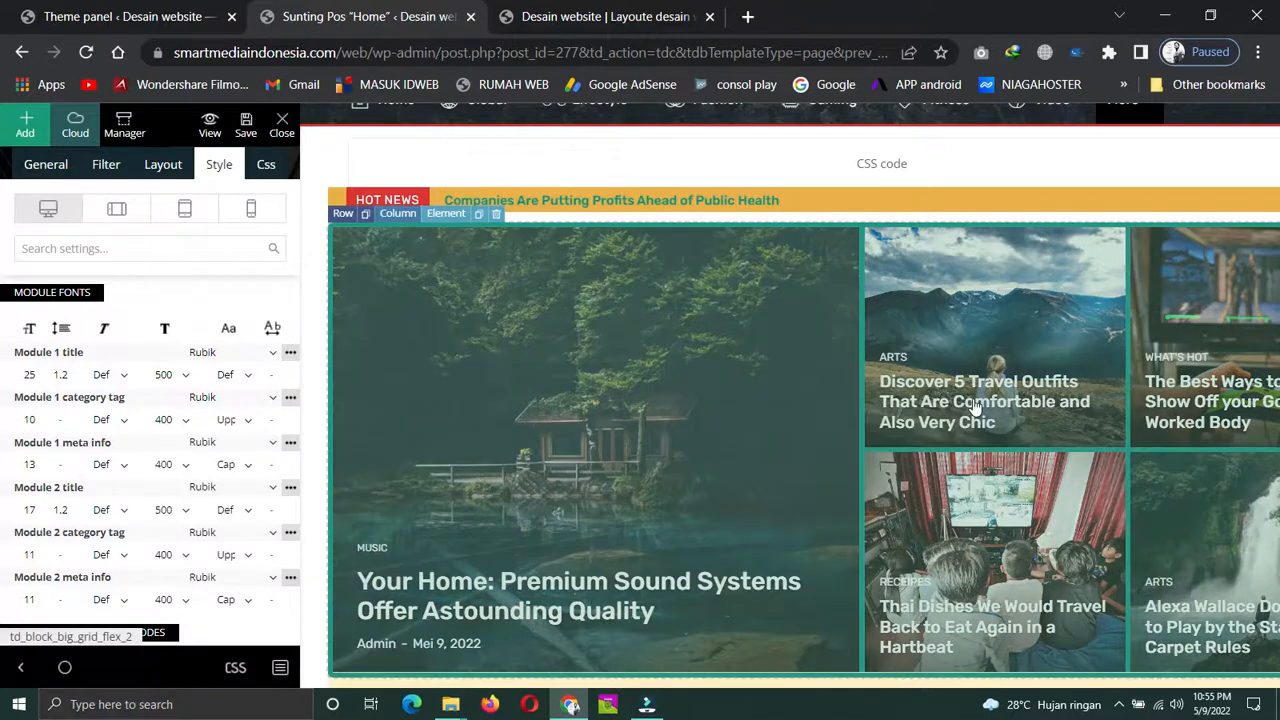
double_click(38, 509)
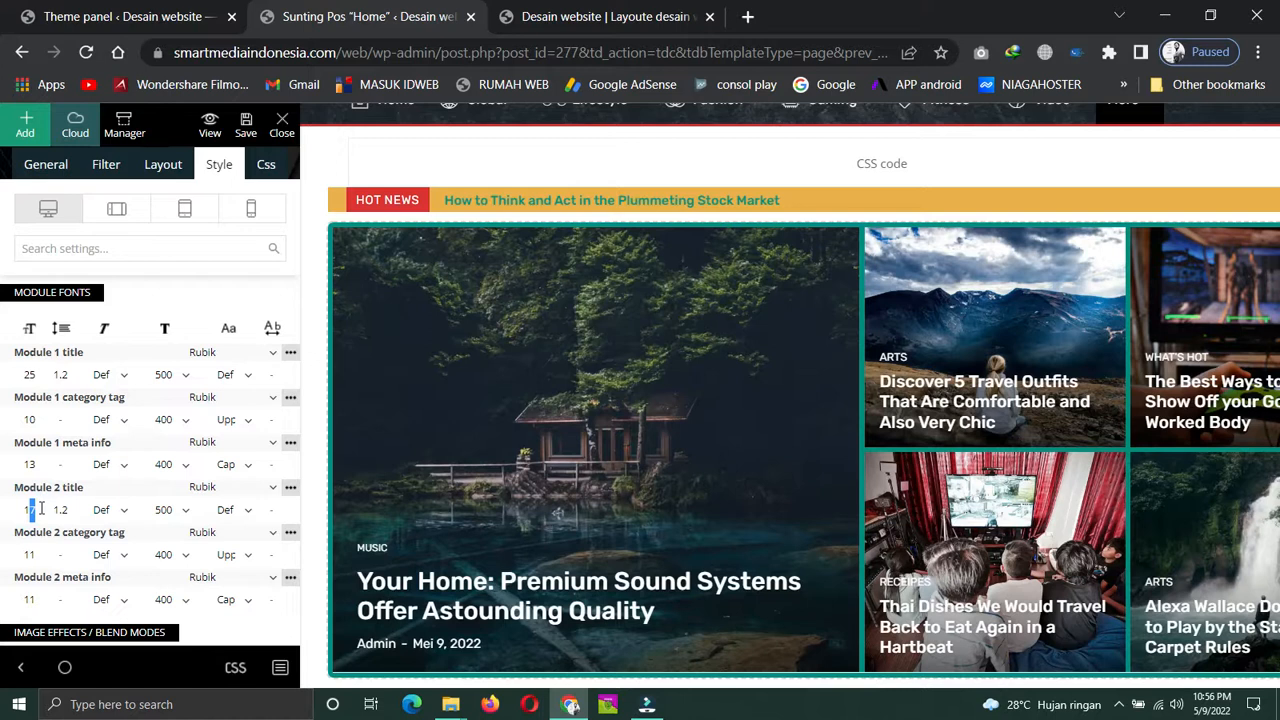
type("14")
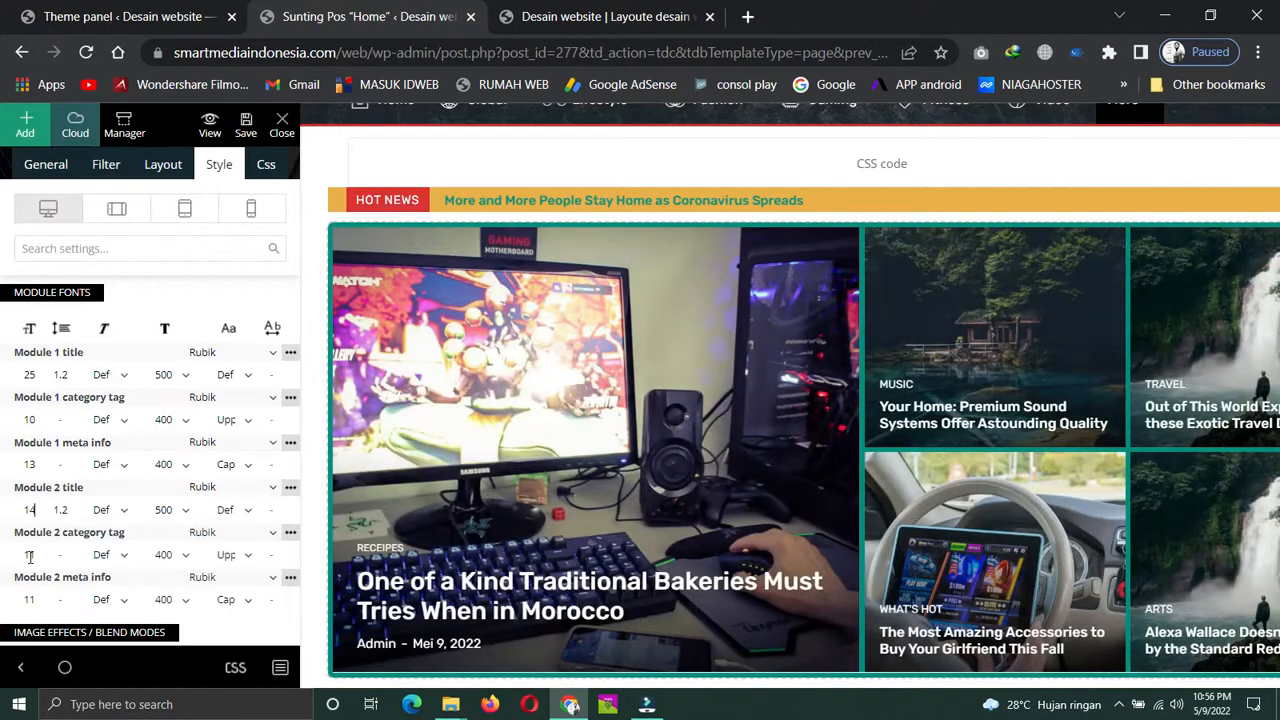
double_click(37, 557)
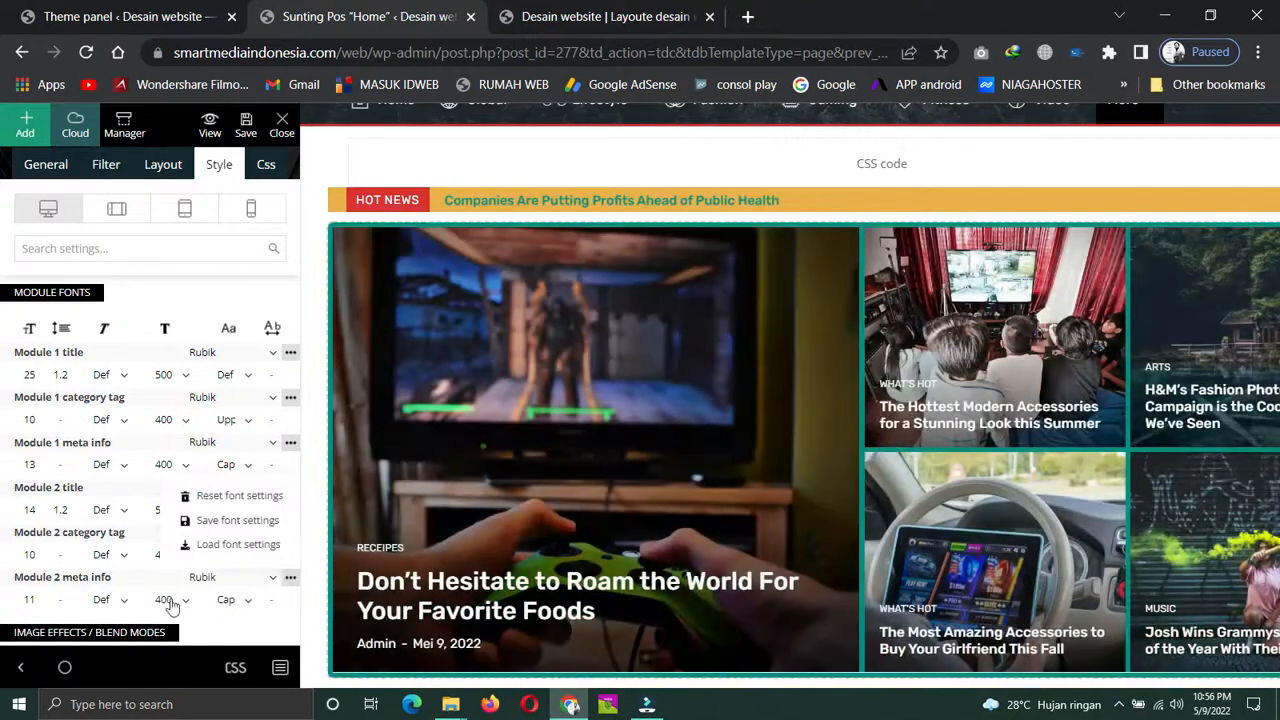
Examine the featured grid's layout settings for Module Category Grid 1 and 2, covering image, meta info, author, date, review stars and exclusive label options
scroll(1165, 320, "down", 1)
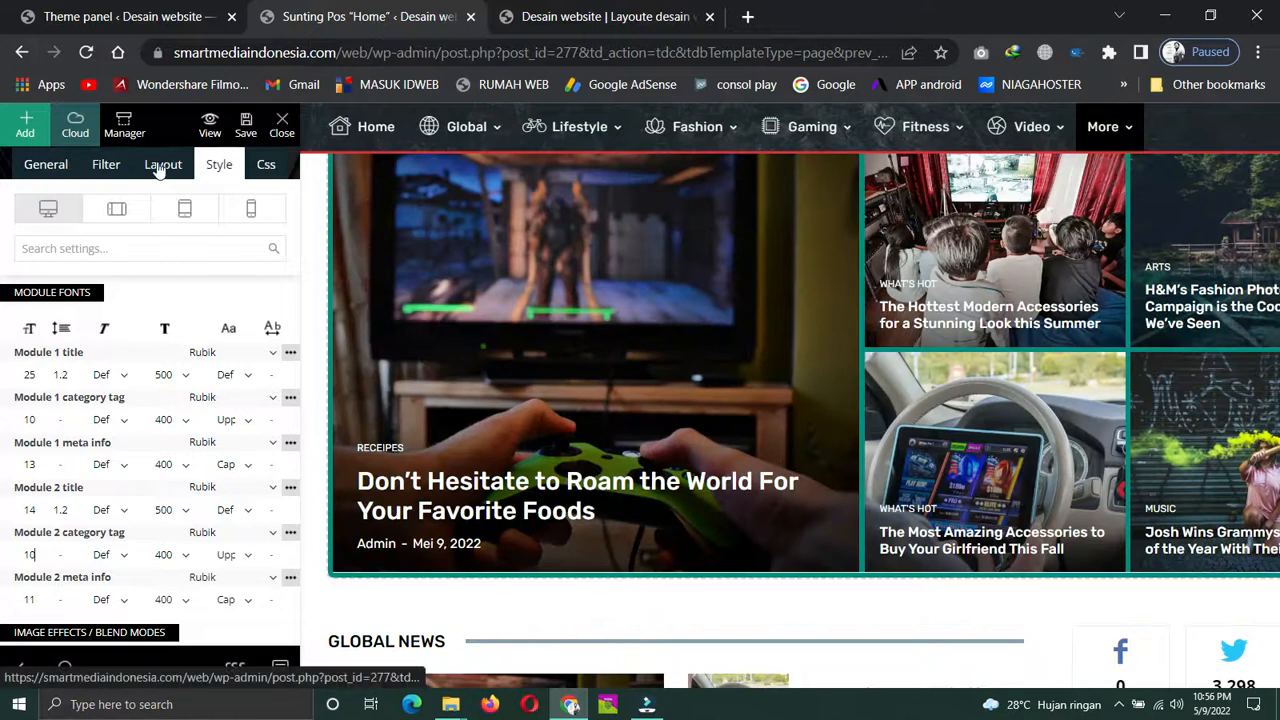
left_click(160, 168)
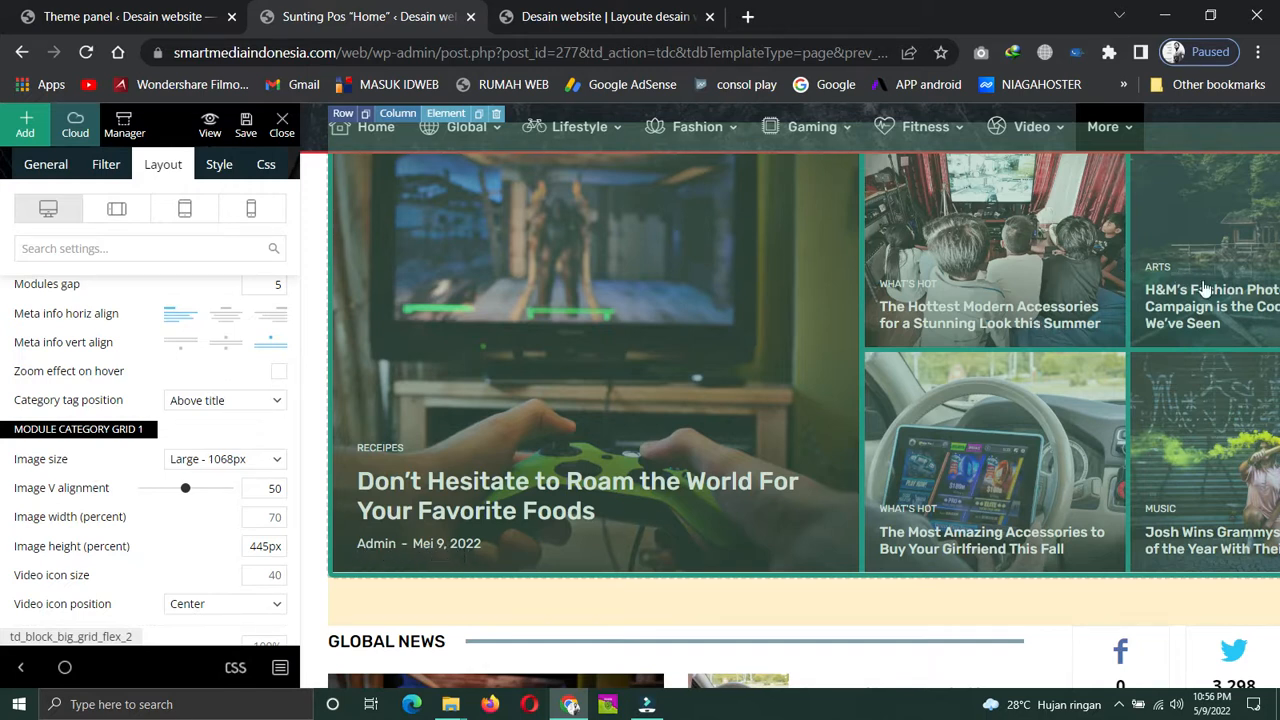
scroll(113, 520, "down", 3)
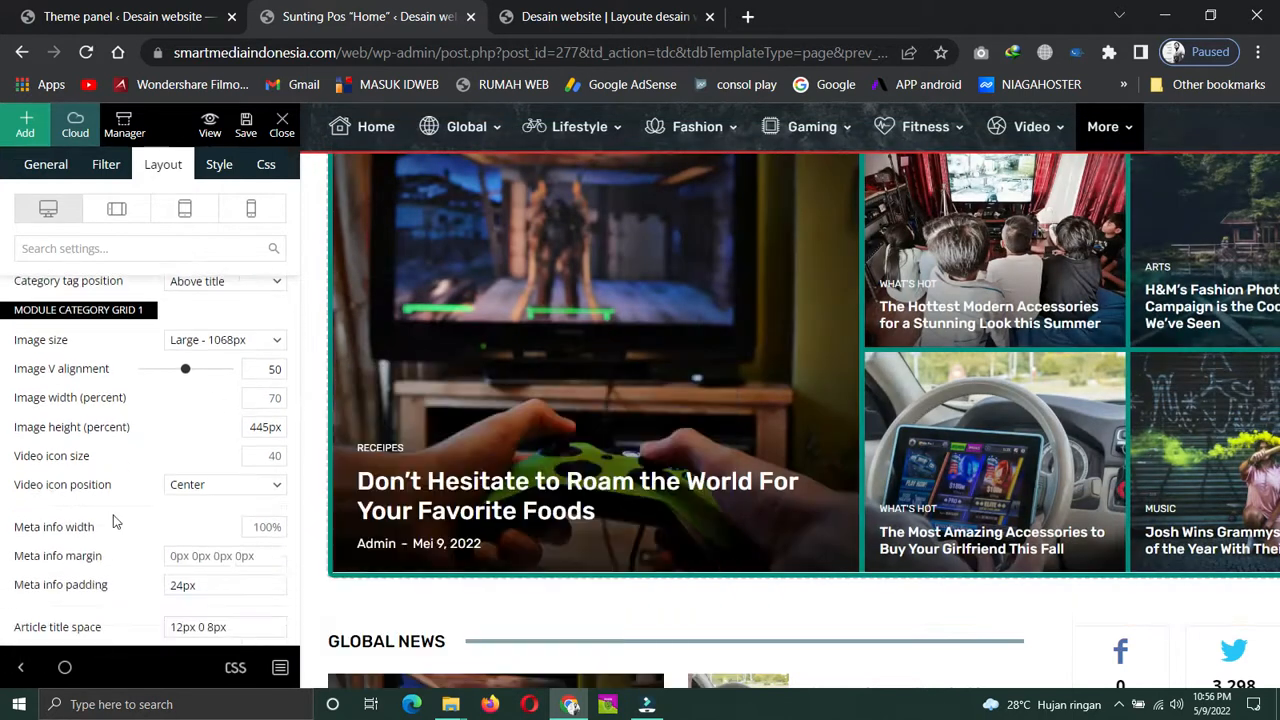
scroll(137, 456, "down", 6)
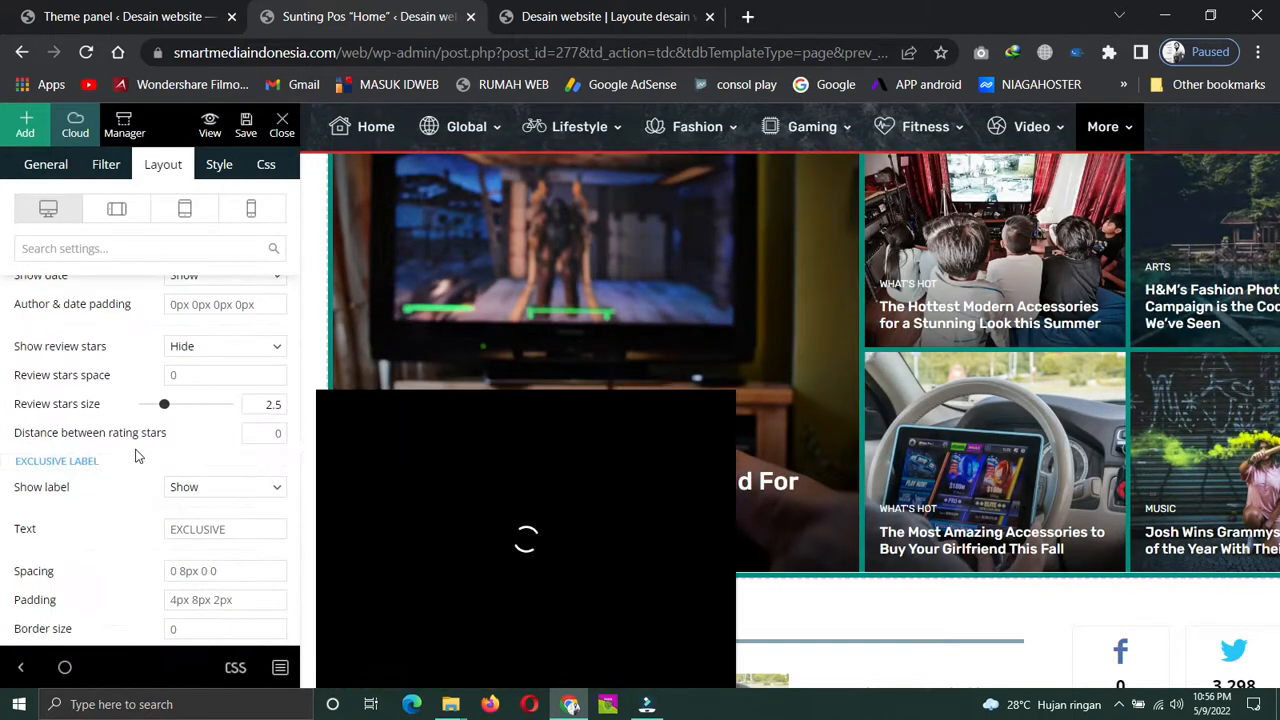
scroll(137, 456, "down", 5)
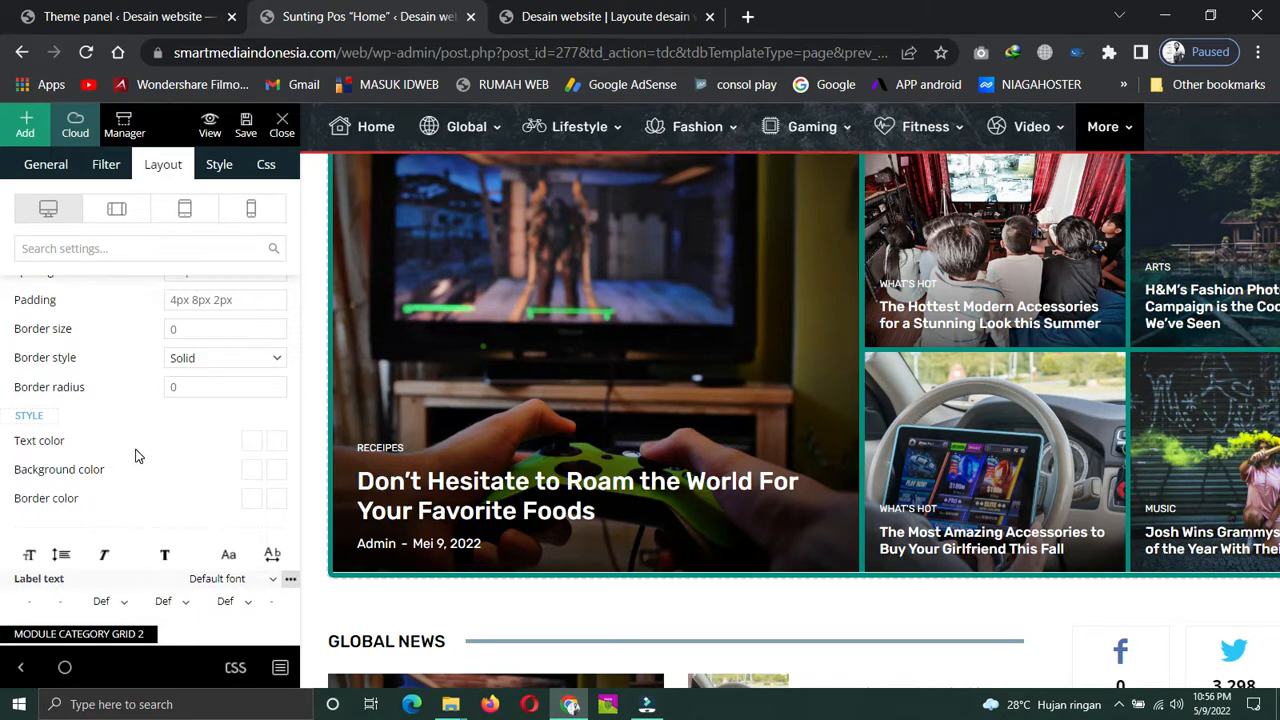
scroll(137, 456, "down", 5)
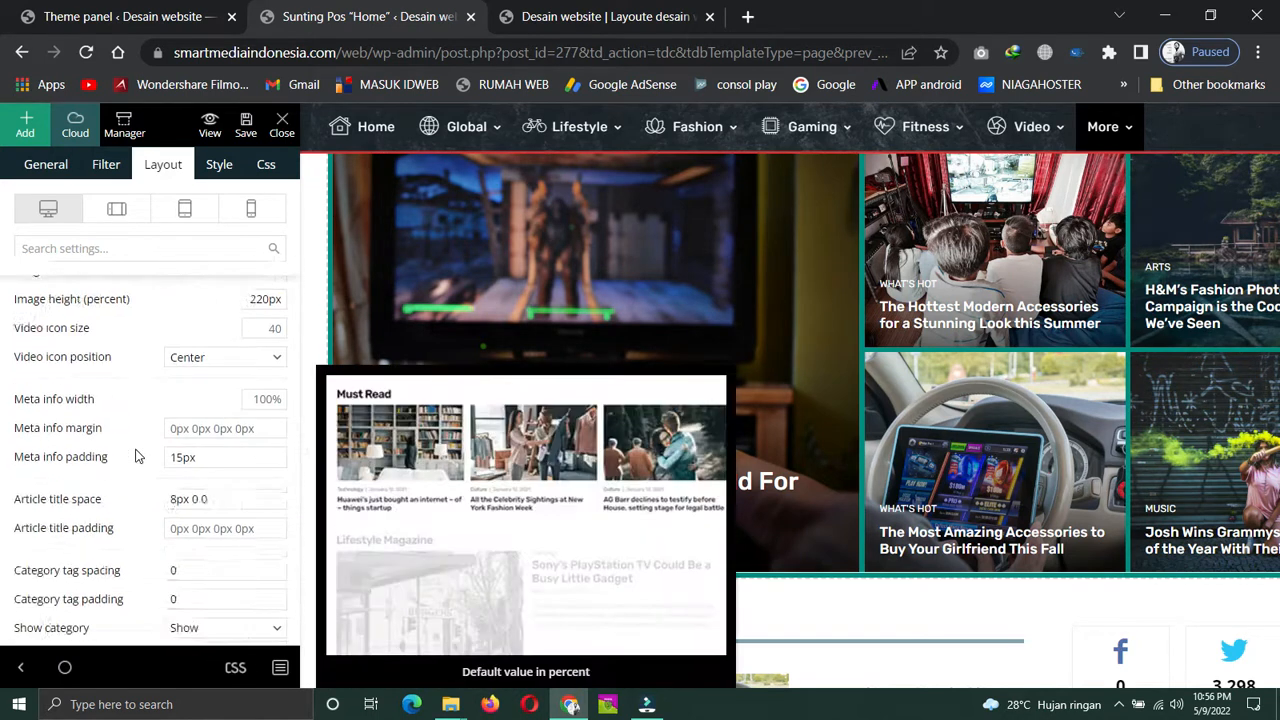
scroll(137, 456, "down", 5)
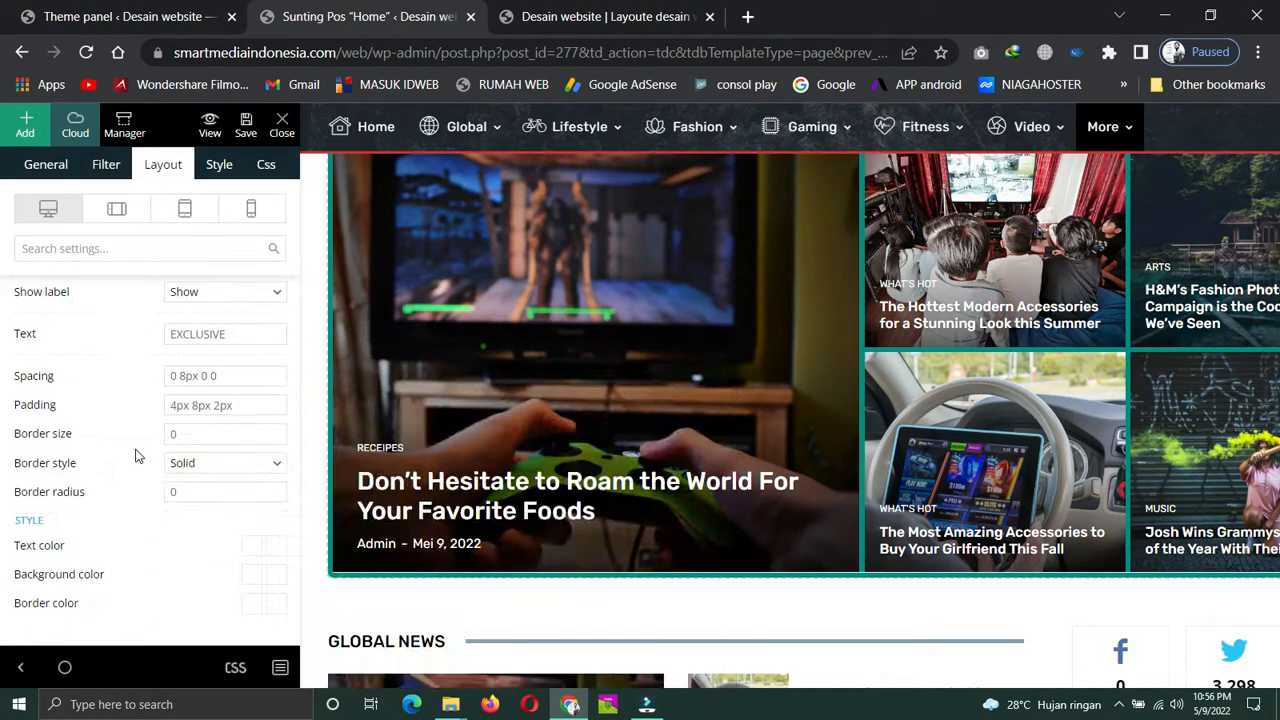
scroll(137, 456, "up", 10)
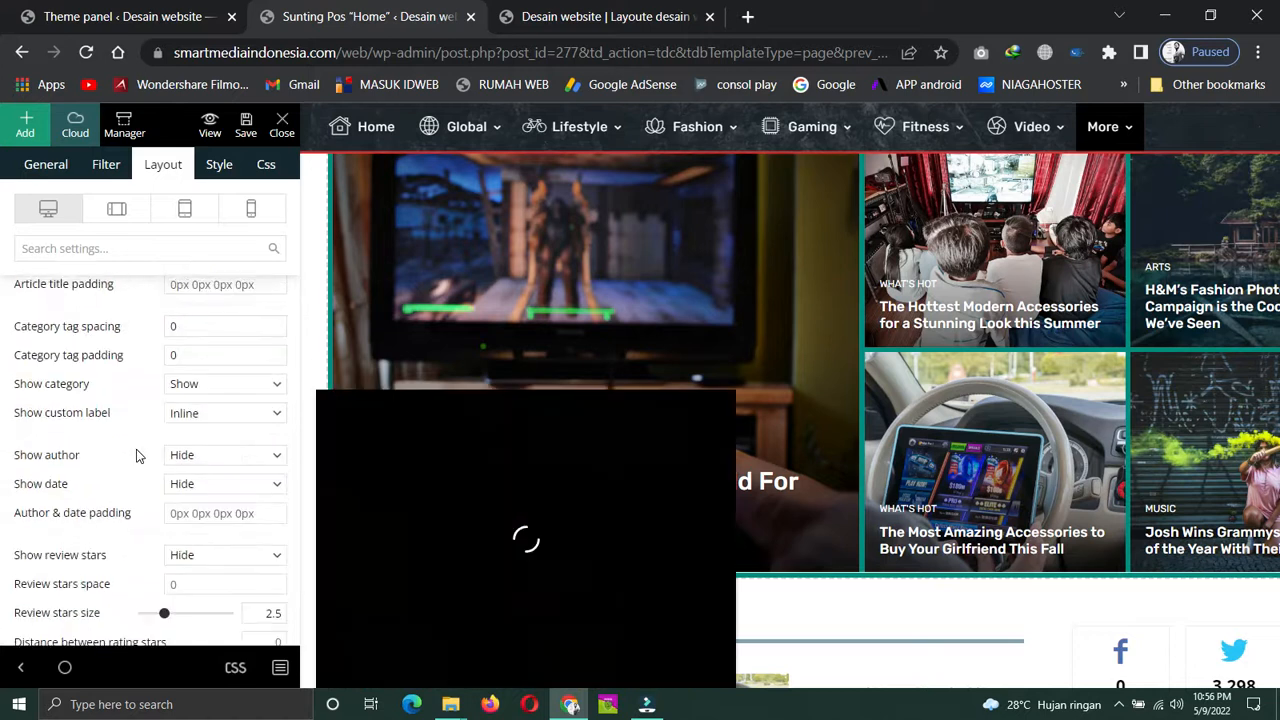
scroll(140, 454, "up", 2)
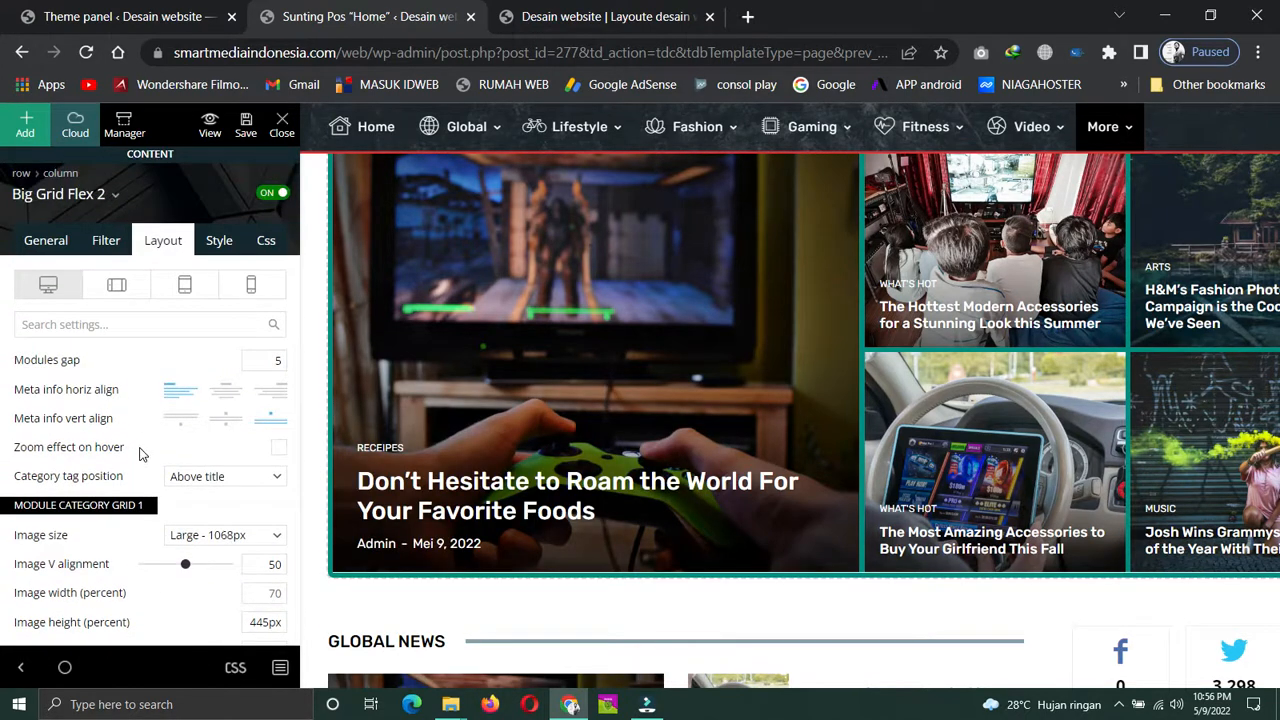
scroll(177, 420, "down", 4)
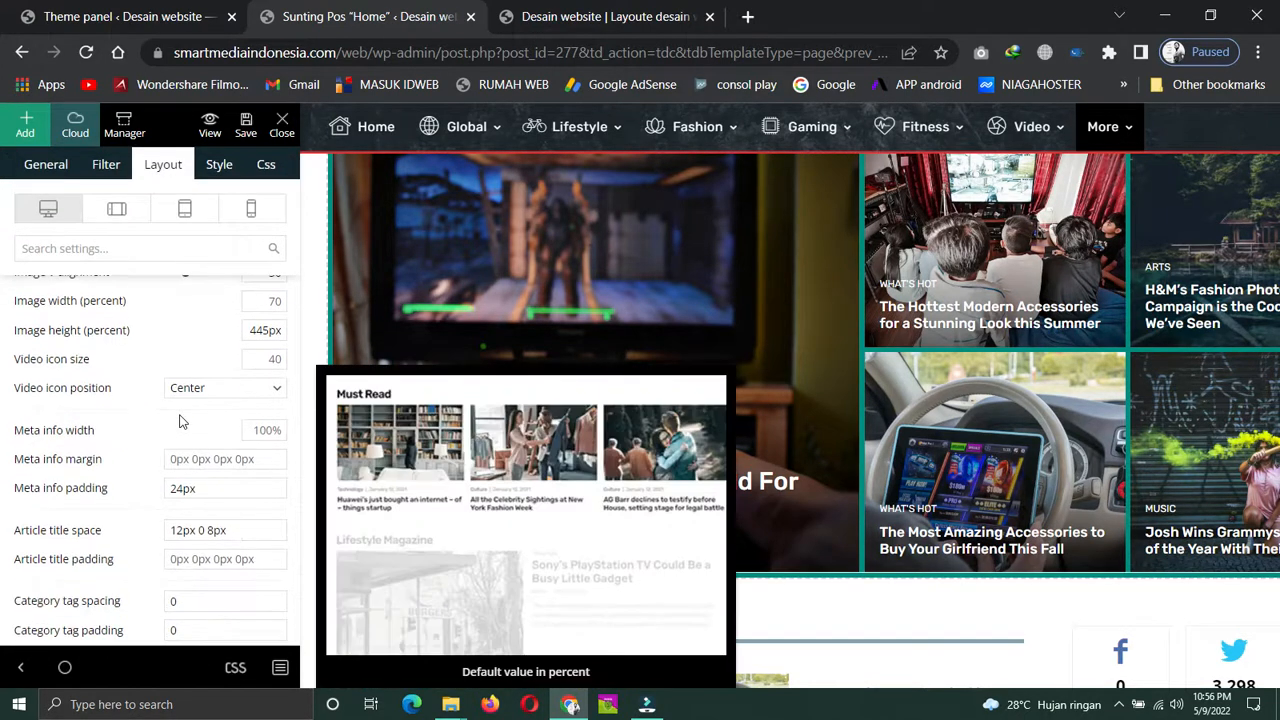
scroll(175, 425, "down", 4)
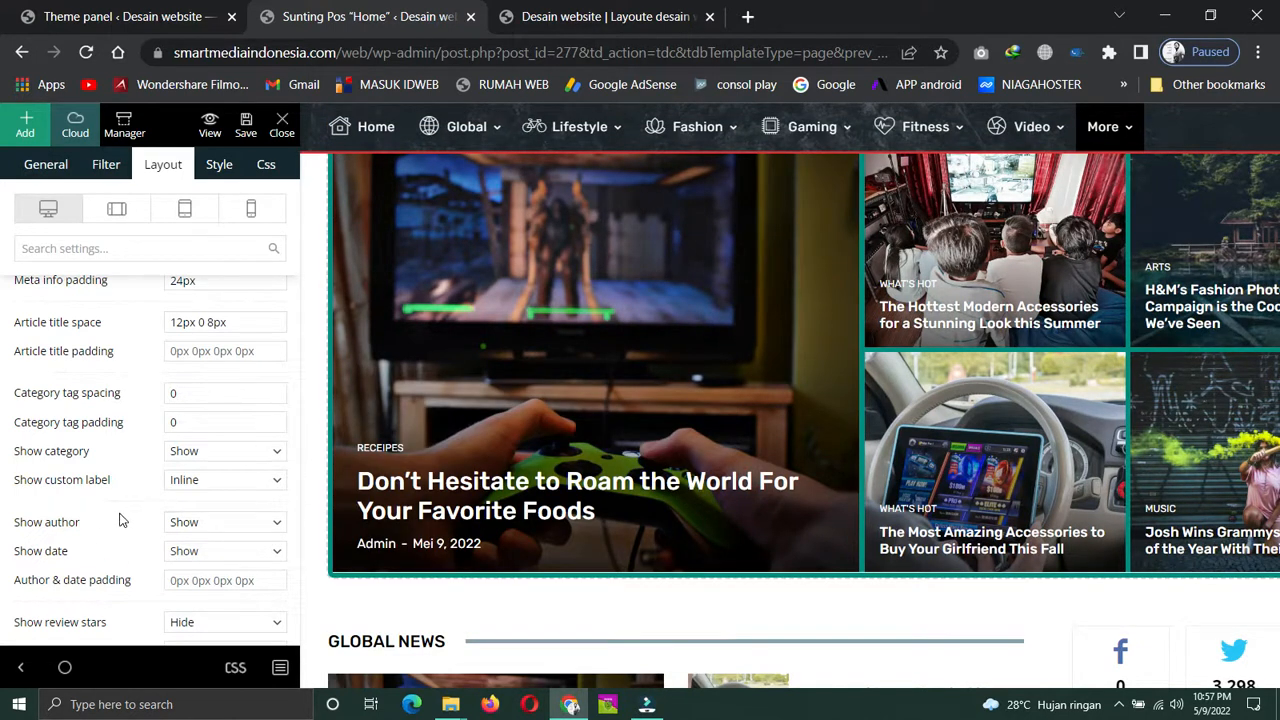
scroll(166, 423, "up", 4)
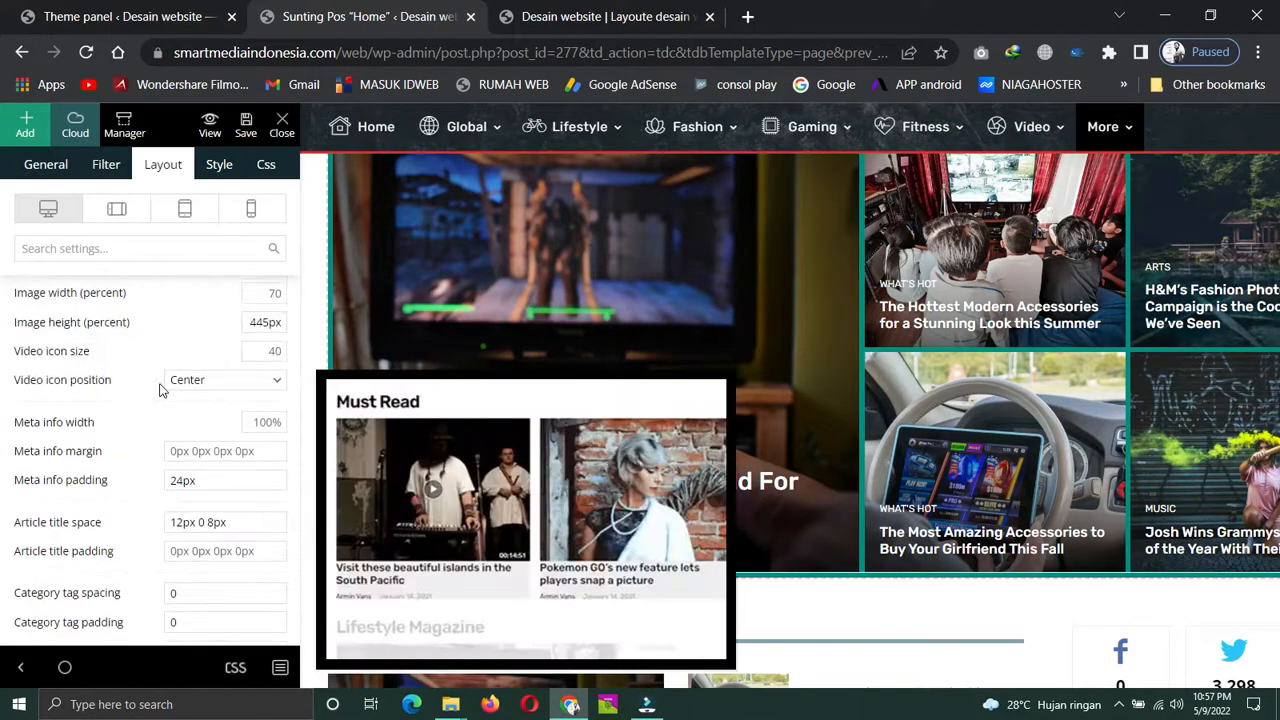
scroll(160, 390, "down", 6)
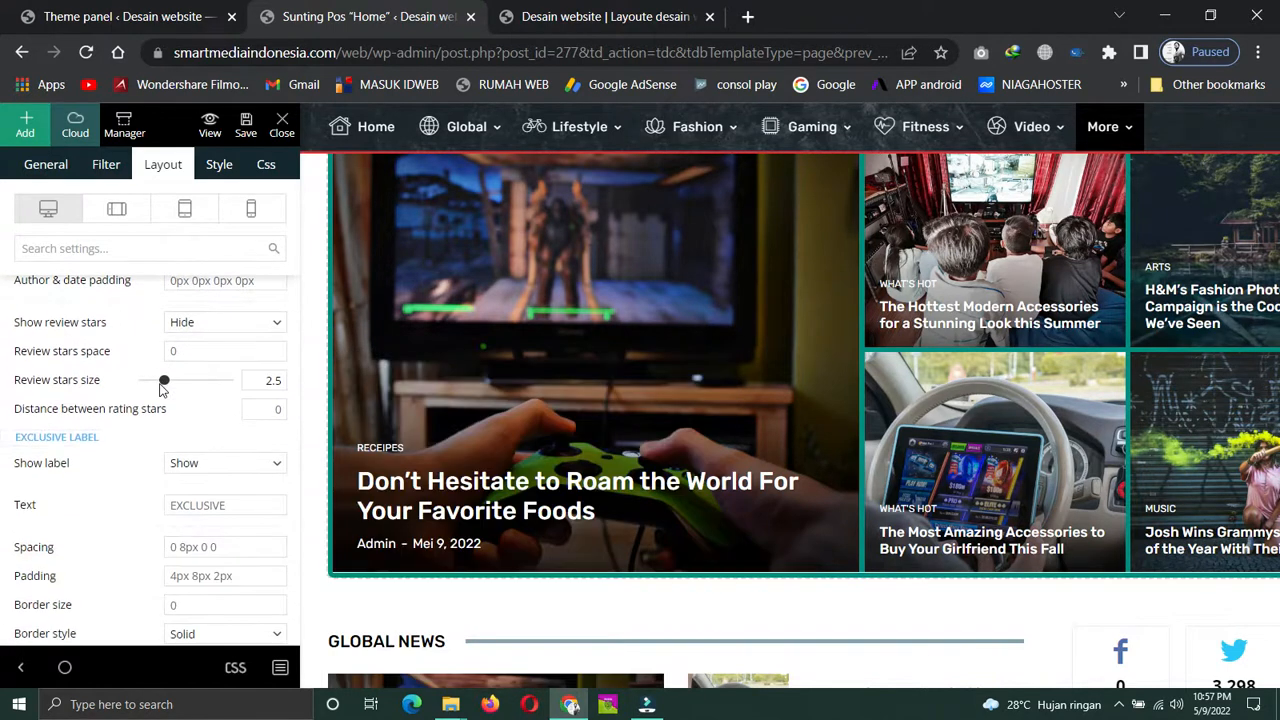
scroll(160, 390, "down", 6)
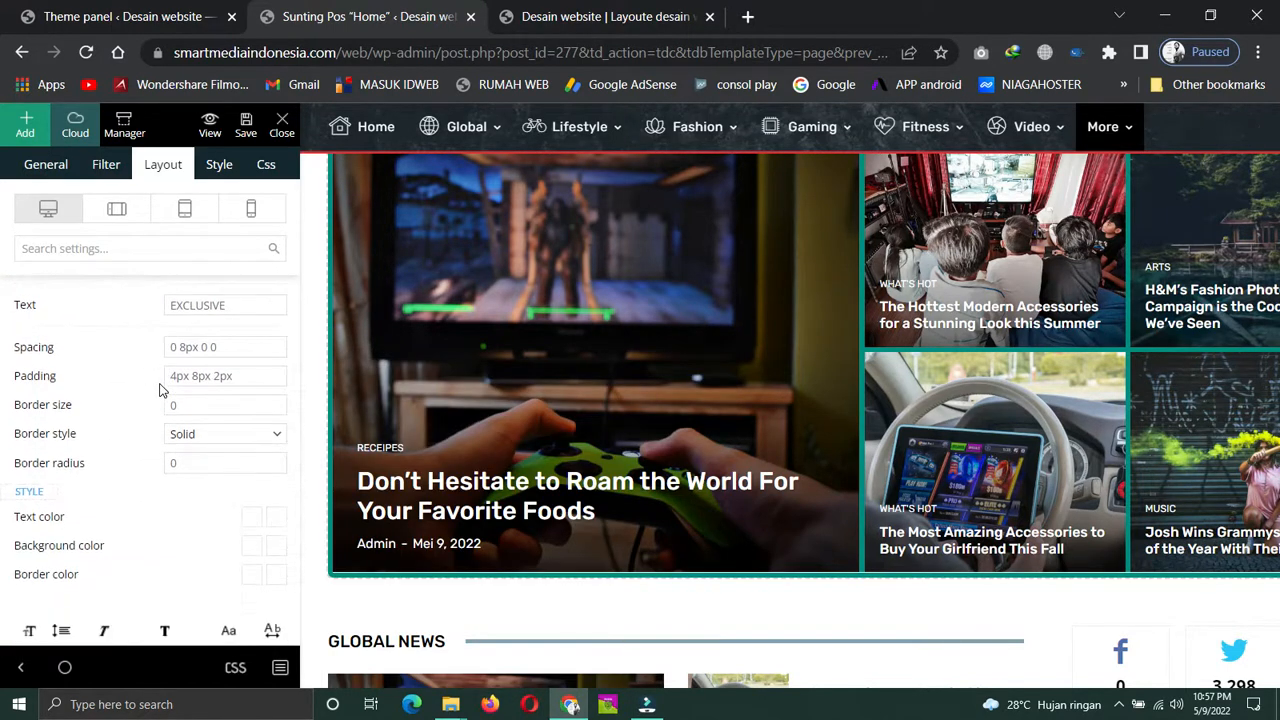
scroll(160, 390, "up", 8)
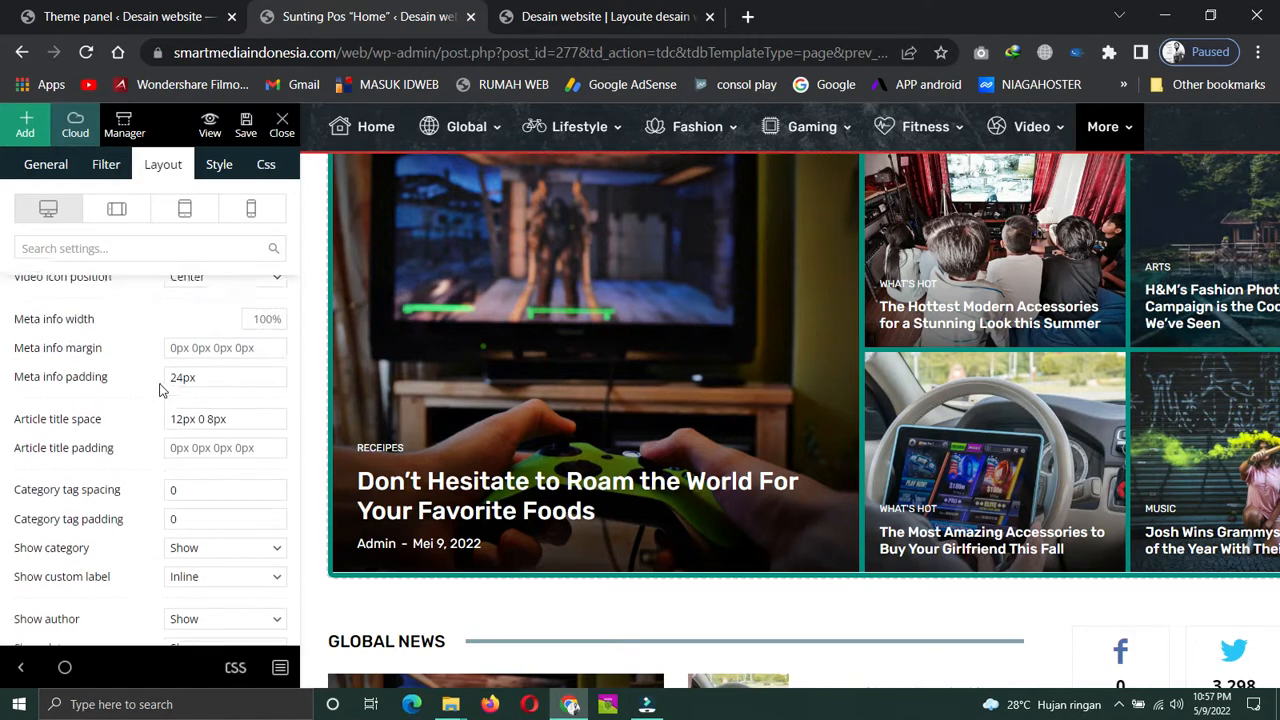
scroll(160, 390, "up", 8)
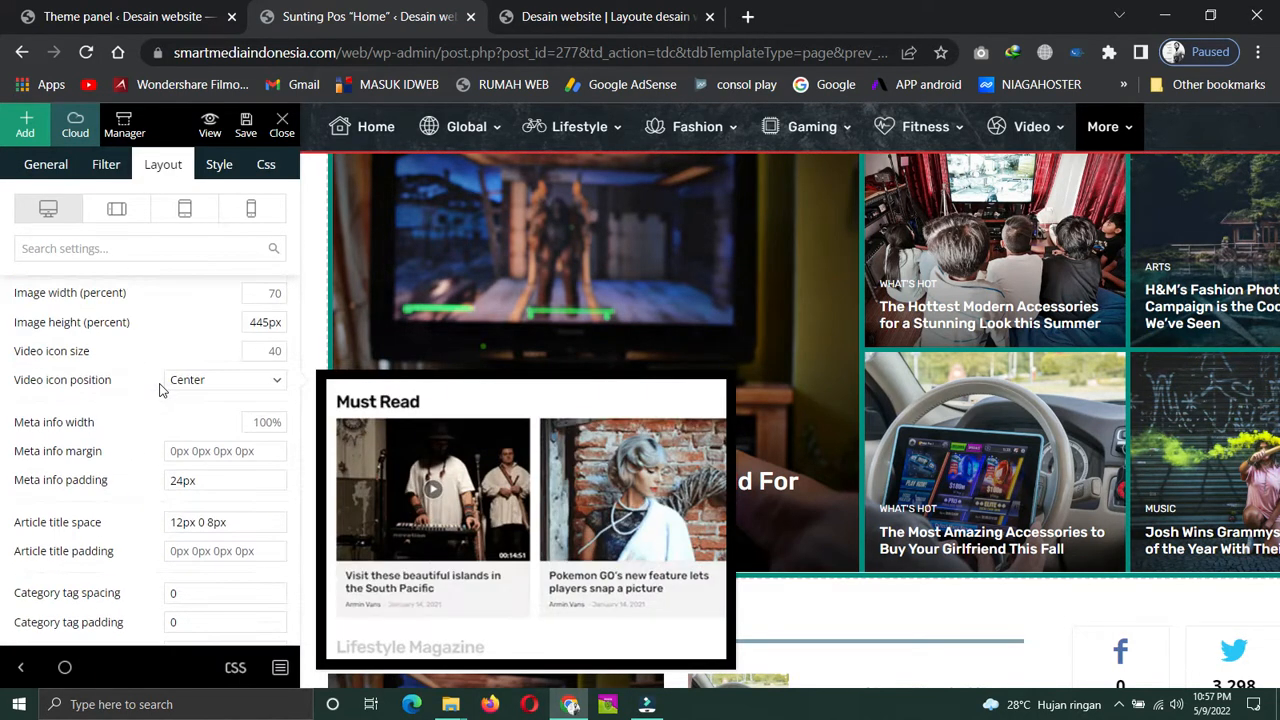
scroll(160, 390, "down", 6)
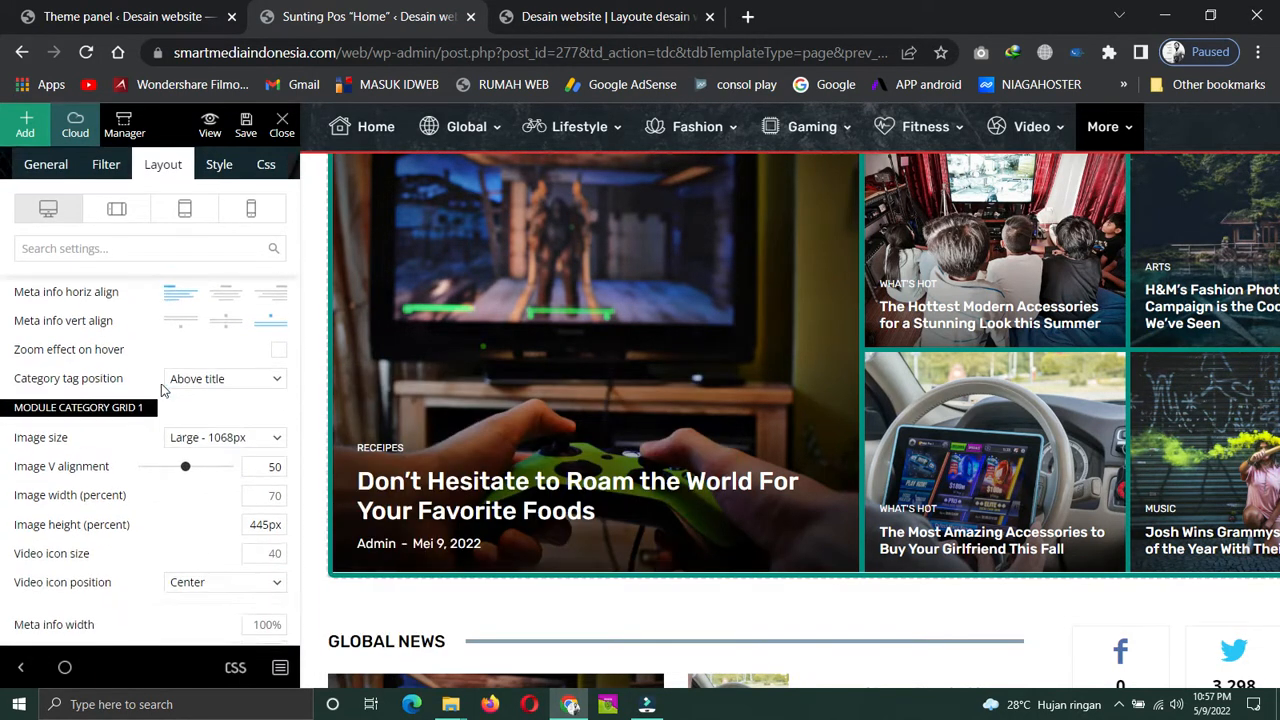
Set both the date and the author to Show for the featured grid's Module Category Grid 2
scroll(161, 390, "down", 4)
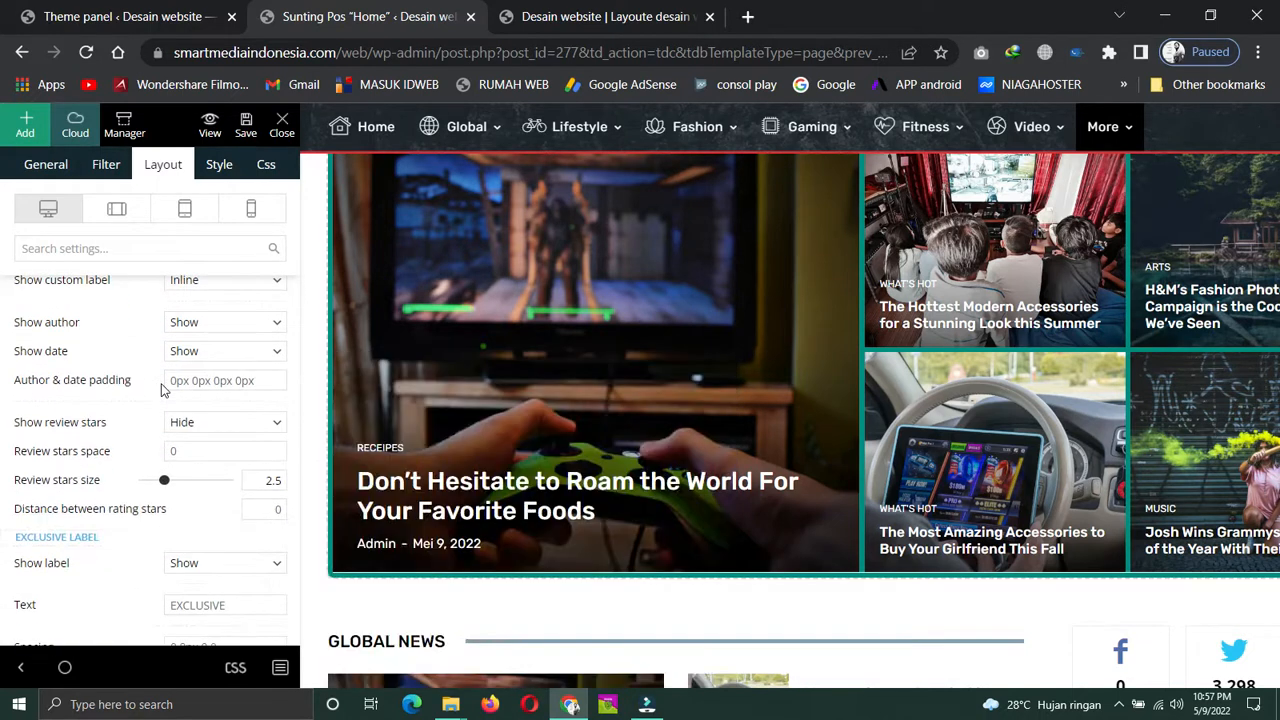
scroll(162, 388, "down", 4)
scroll(161, 389, "down", 5)
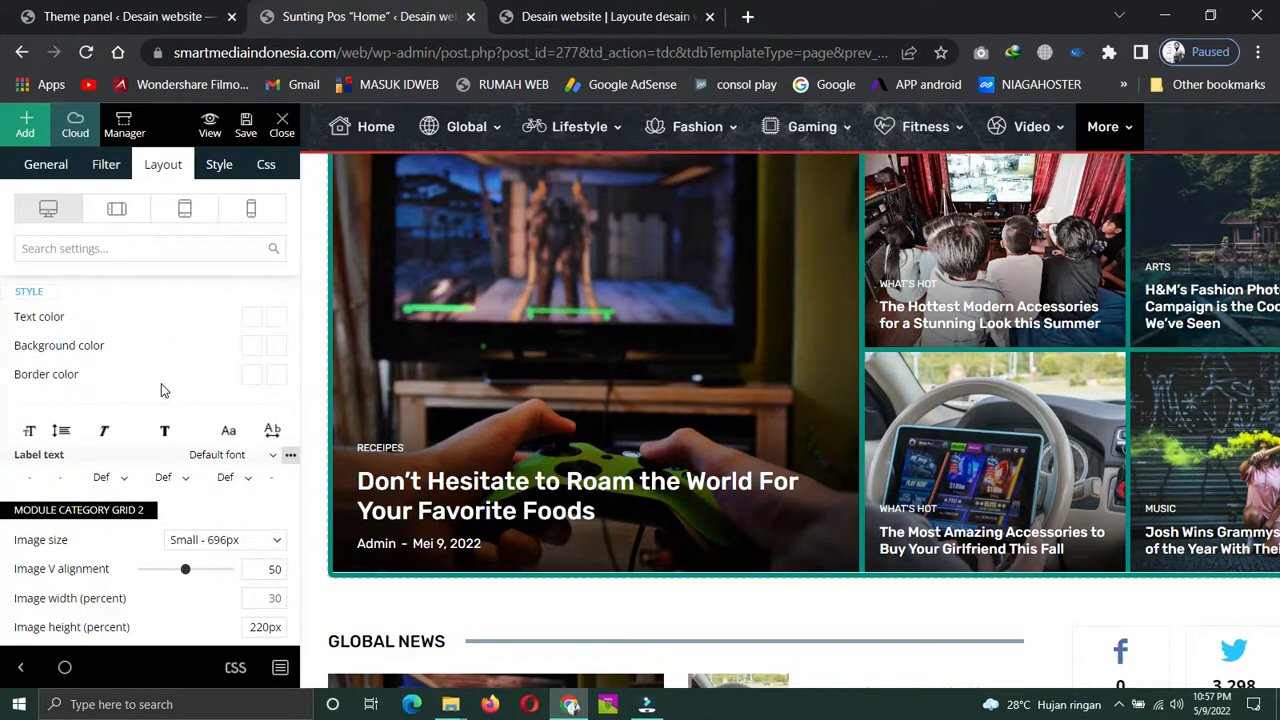
scroll(161, 390, "down", 5)
scroll(161, 390, "down", 3)
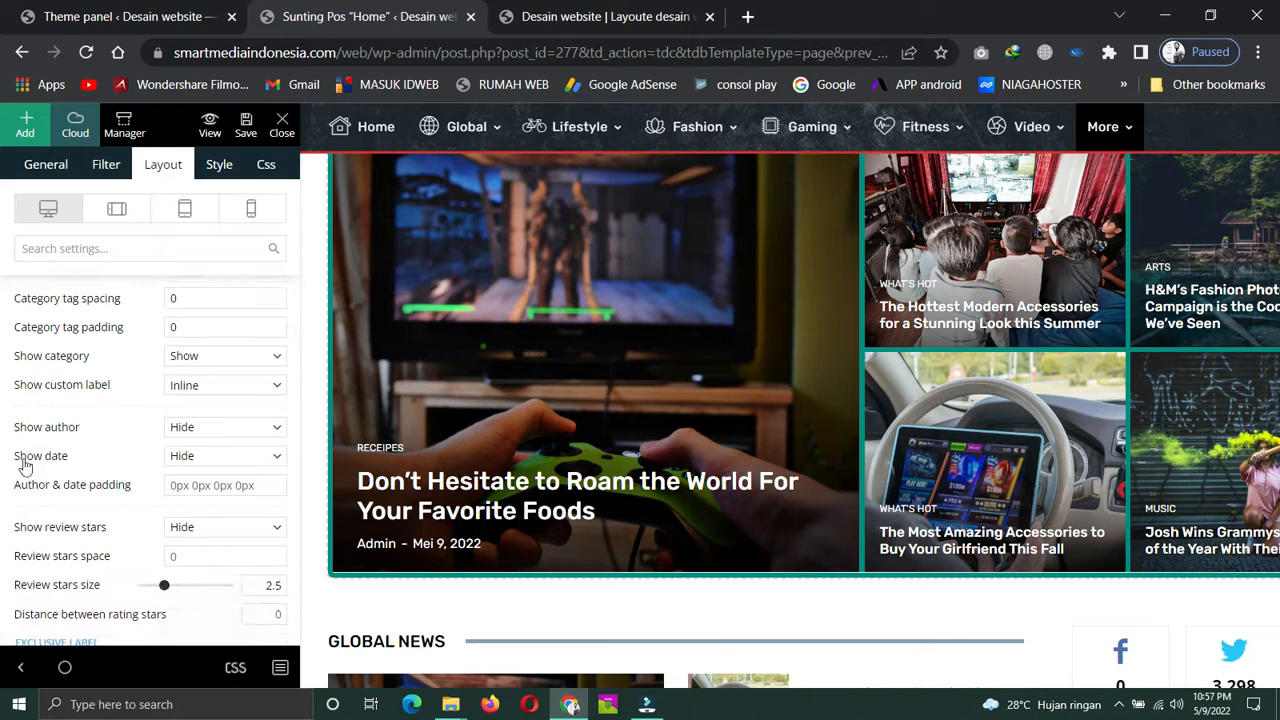
left_click(253, 465)
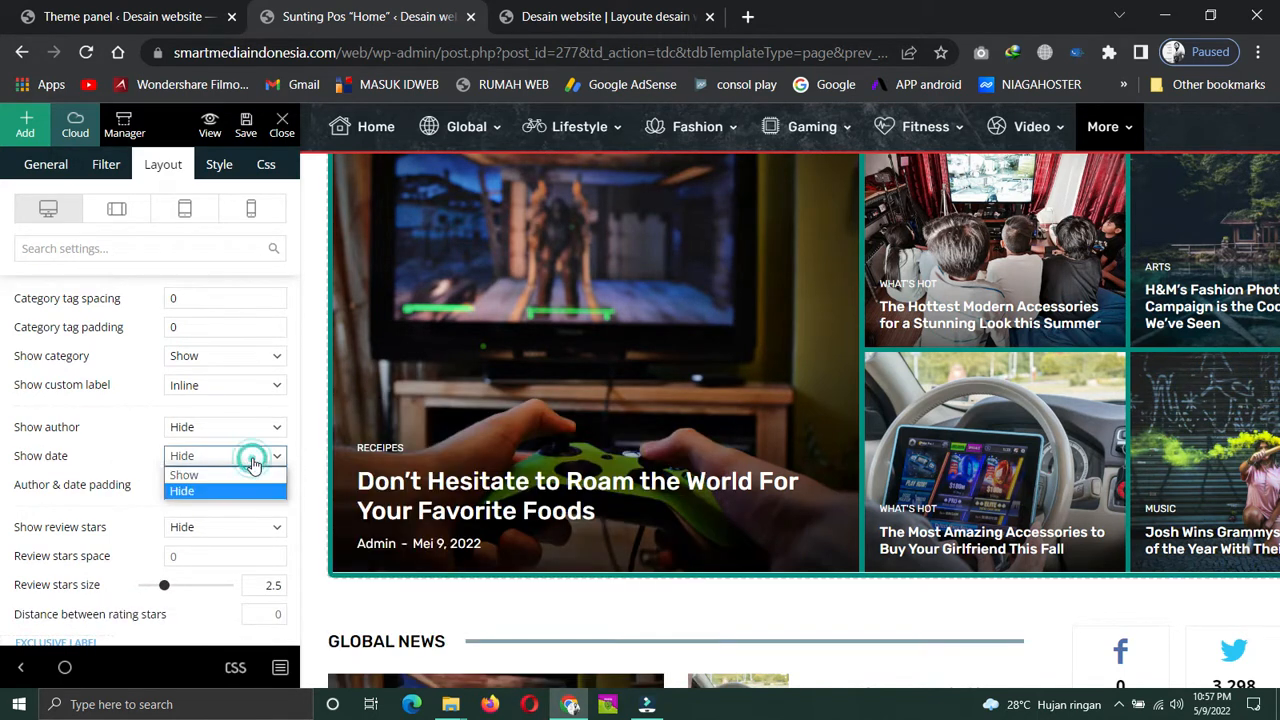
left_click(191, 478)
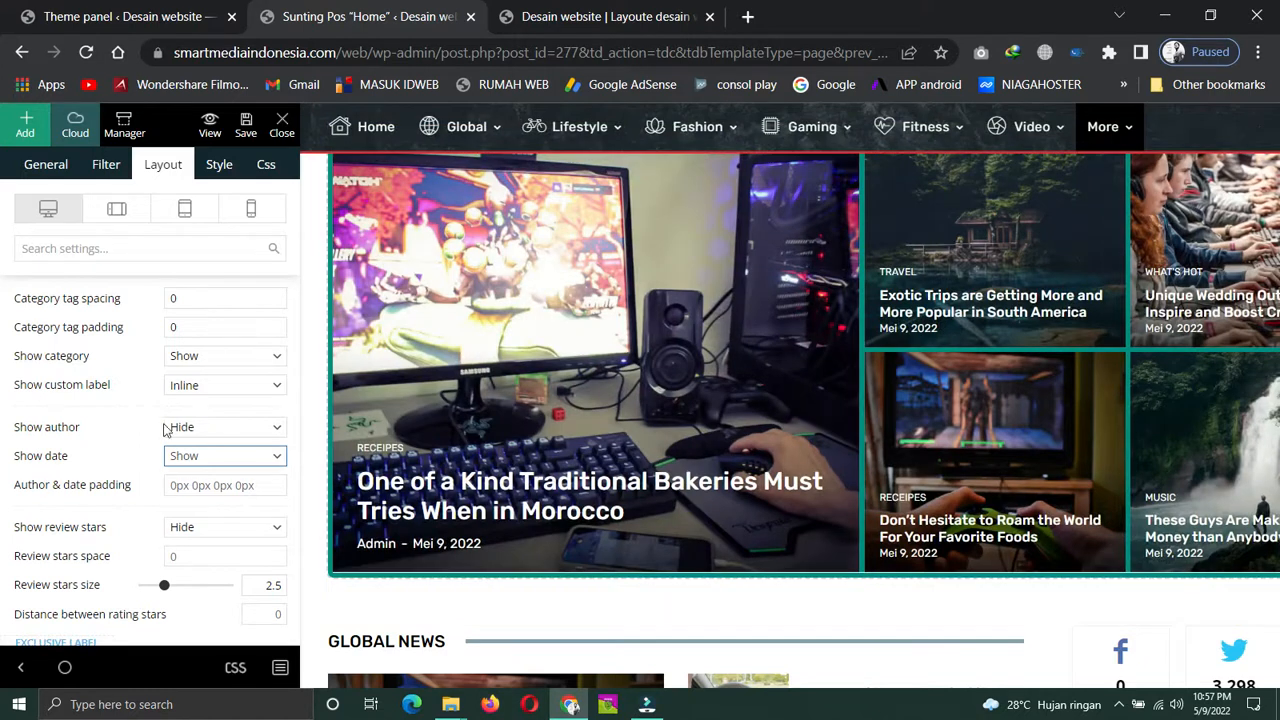
left_click(224, 427)
left_click(194, 447)
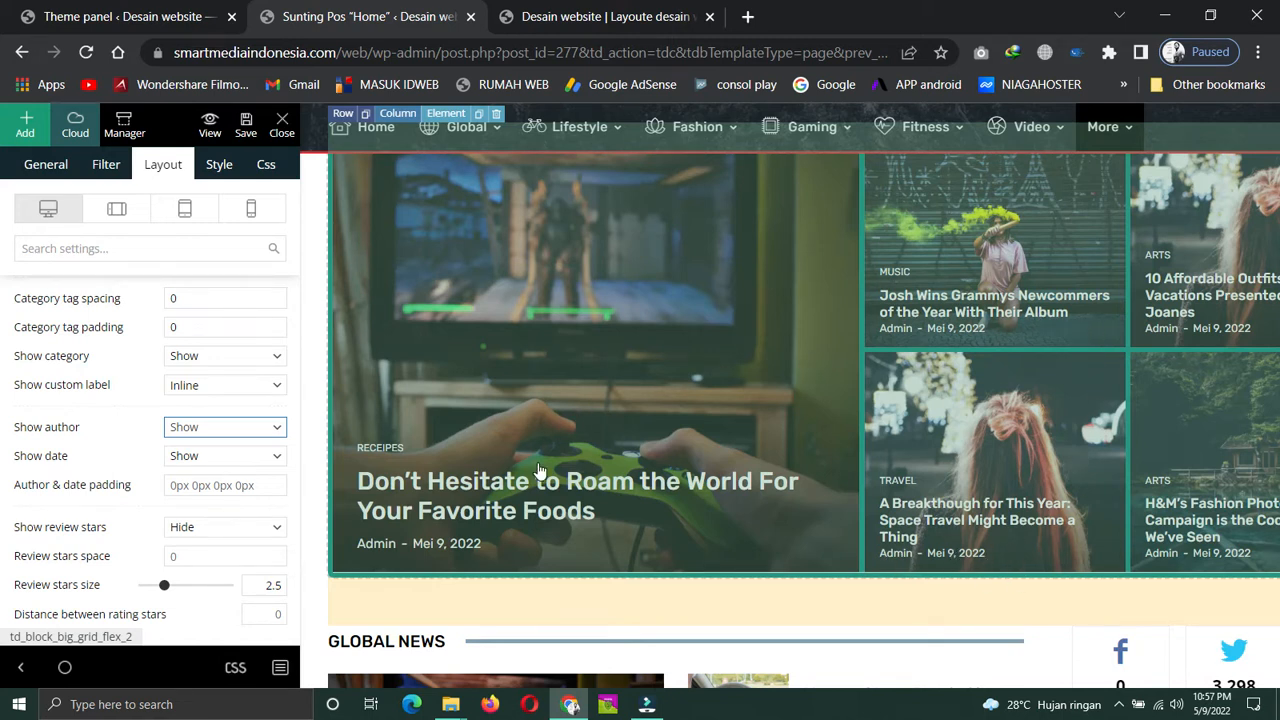
Examine the featured grid's review star, exclusive label, image and meta info layout settings, and inspect the grid's posts in the page preview
scroll(177, 514, "down", 4)
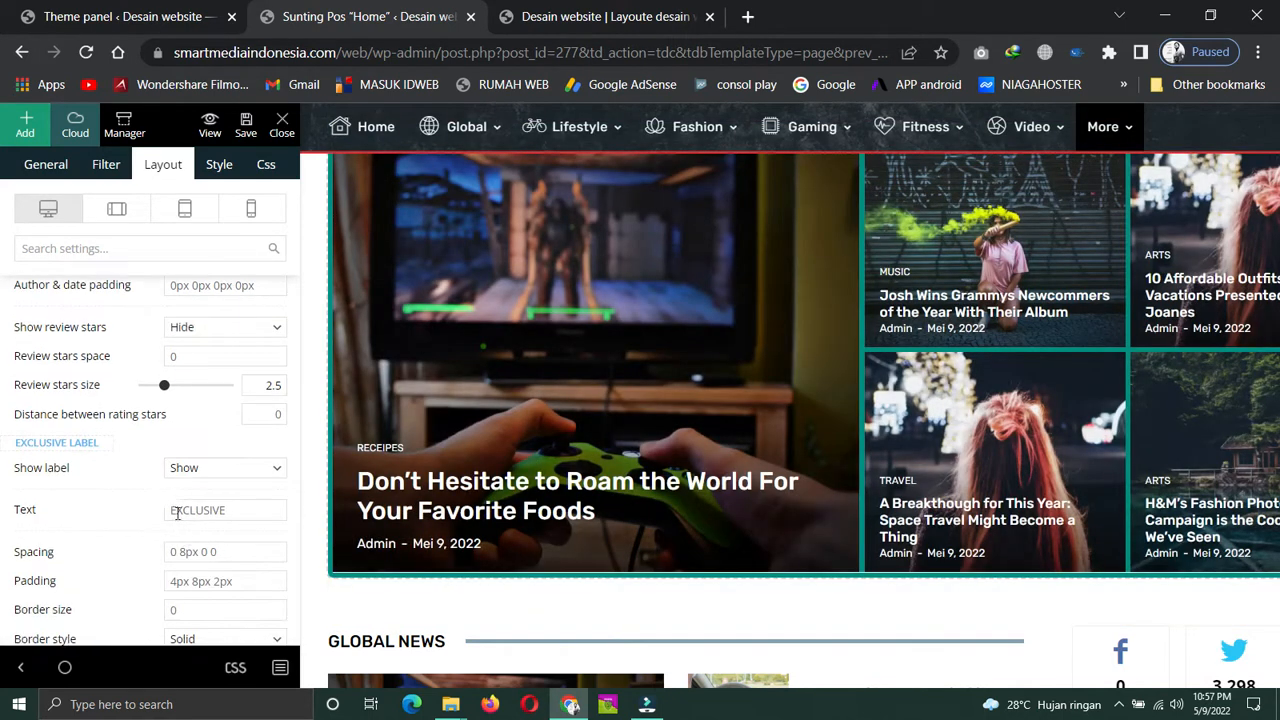
scroll(168, 453, "up", 2)
scroll(197, 490, "down", 3)
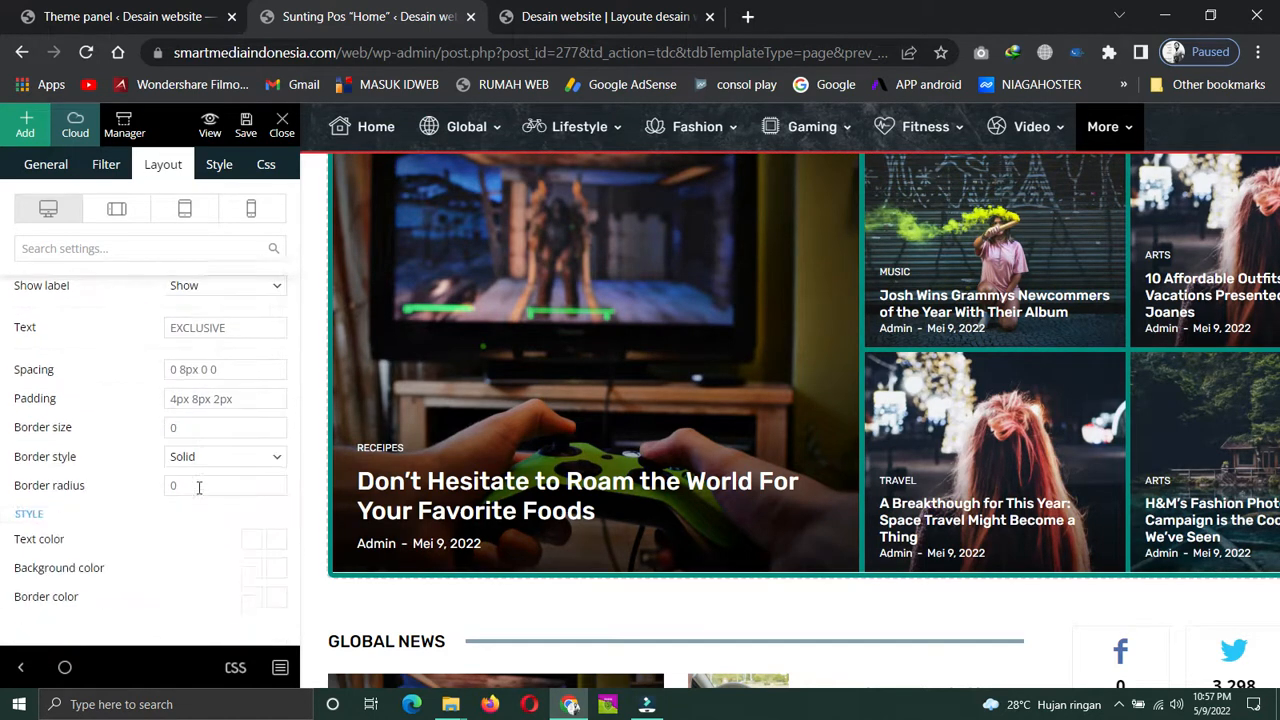
scroll(197, 480, "up", 5)
scroll(197, 480, "down", 9)
scroll(194, 481, "up", 6)
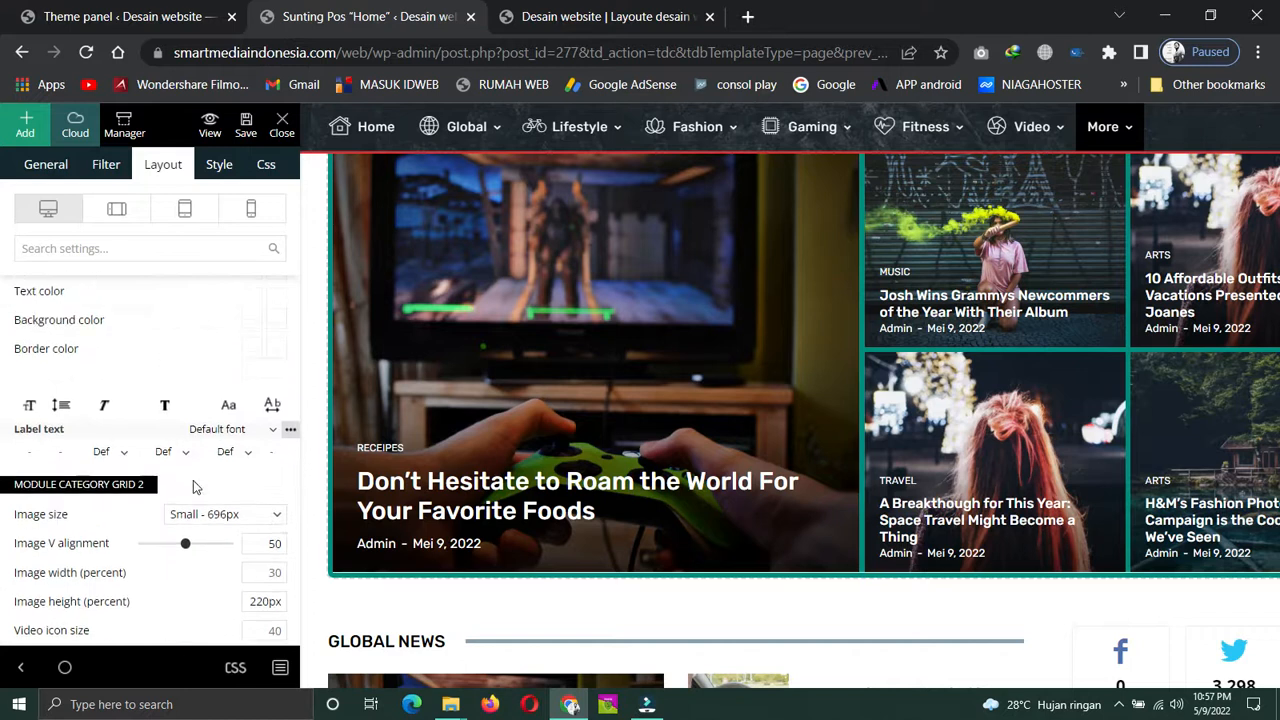
scroll(194, 478, "up", 3)
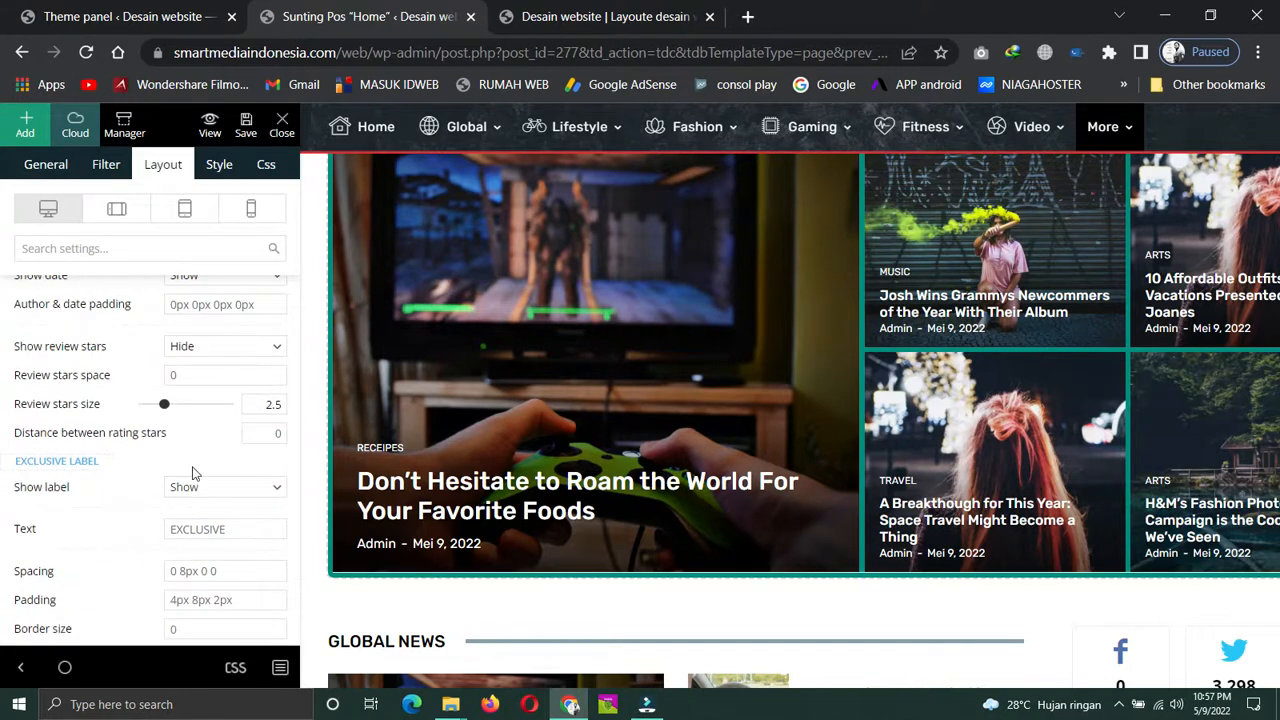
scroll(195, 462, "up", 8)
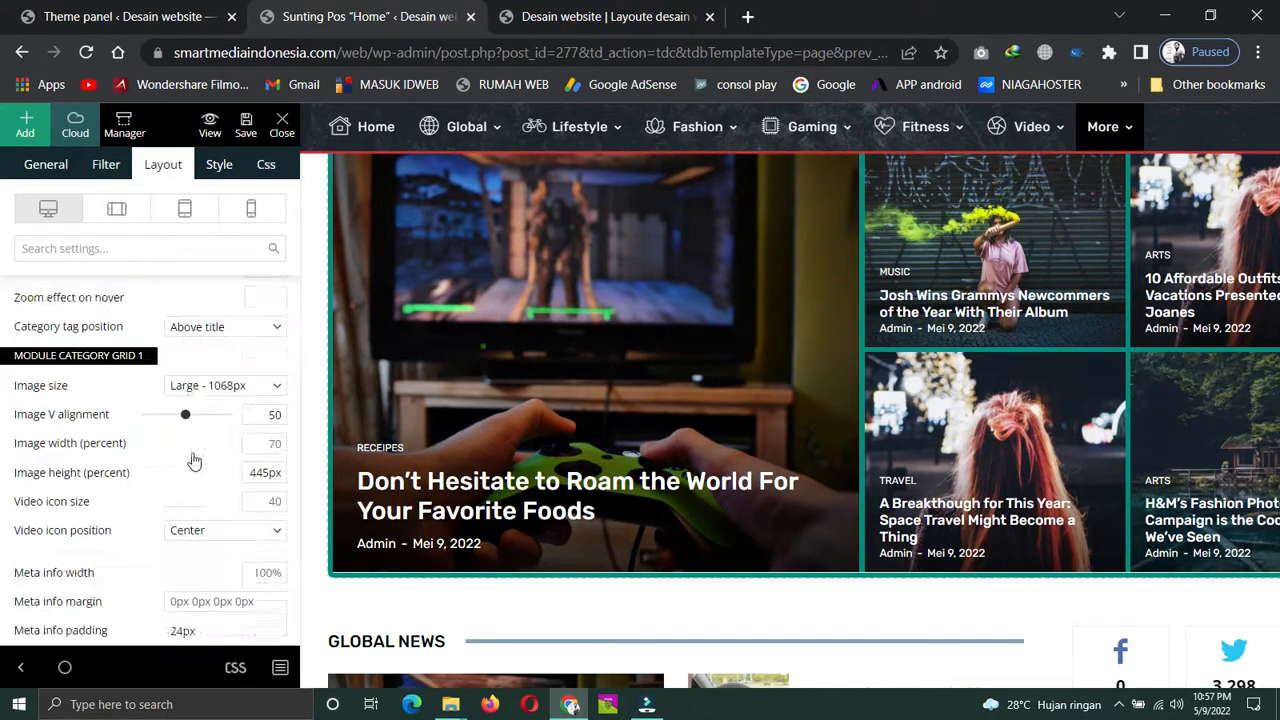
scroll(203, 478, "down", 2)
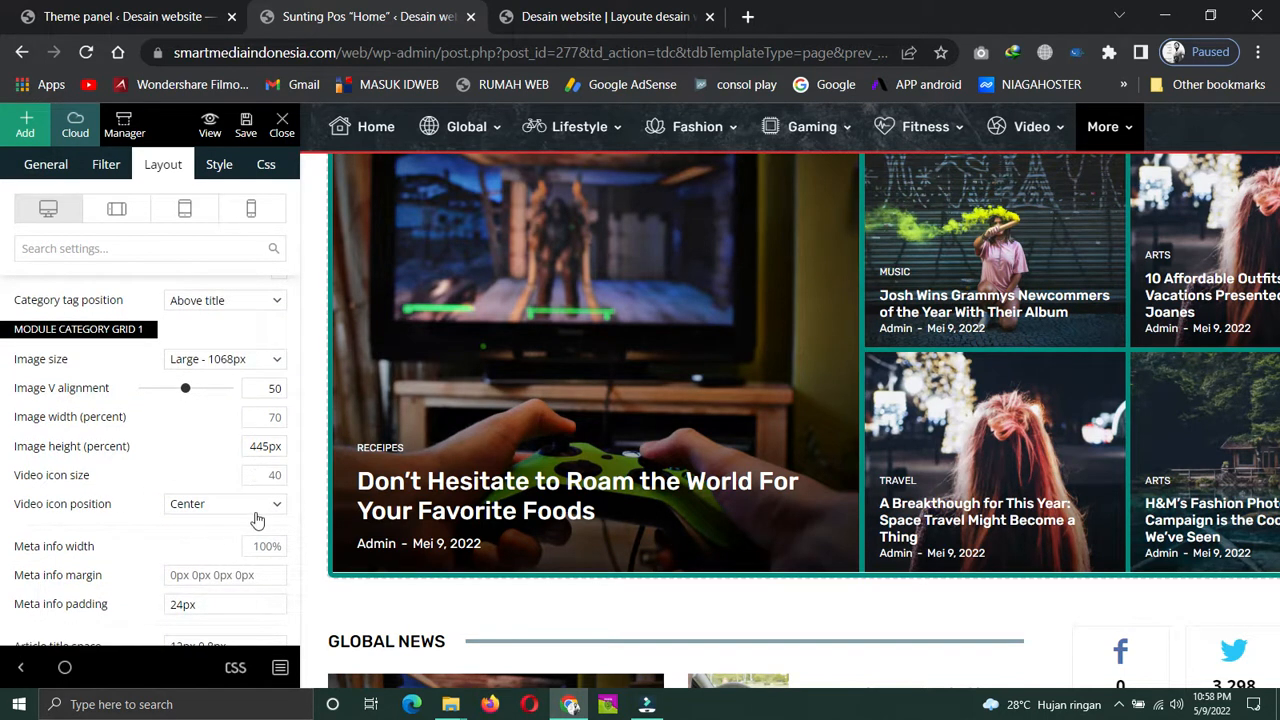
scroll(127, 525, "down", 1)
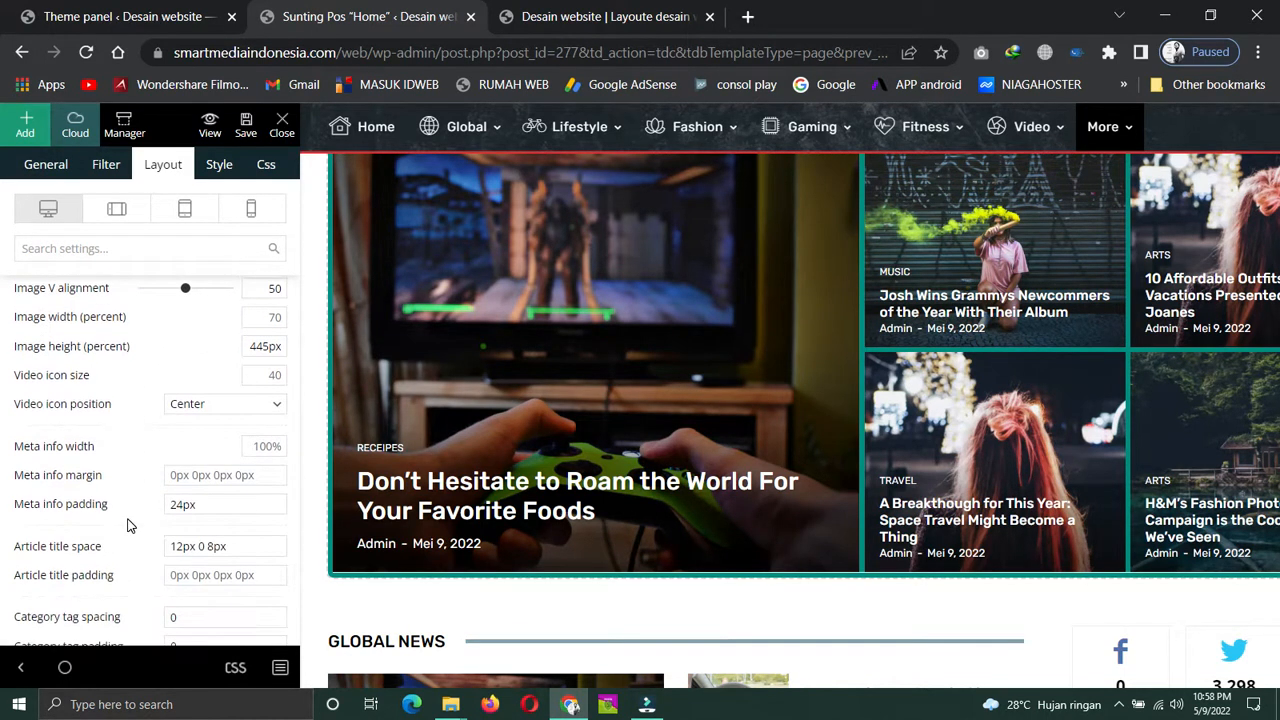
scroll(140, 500, "up", 1)
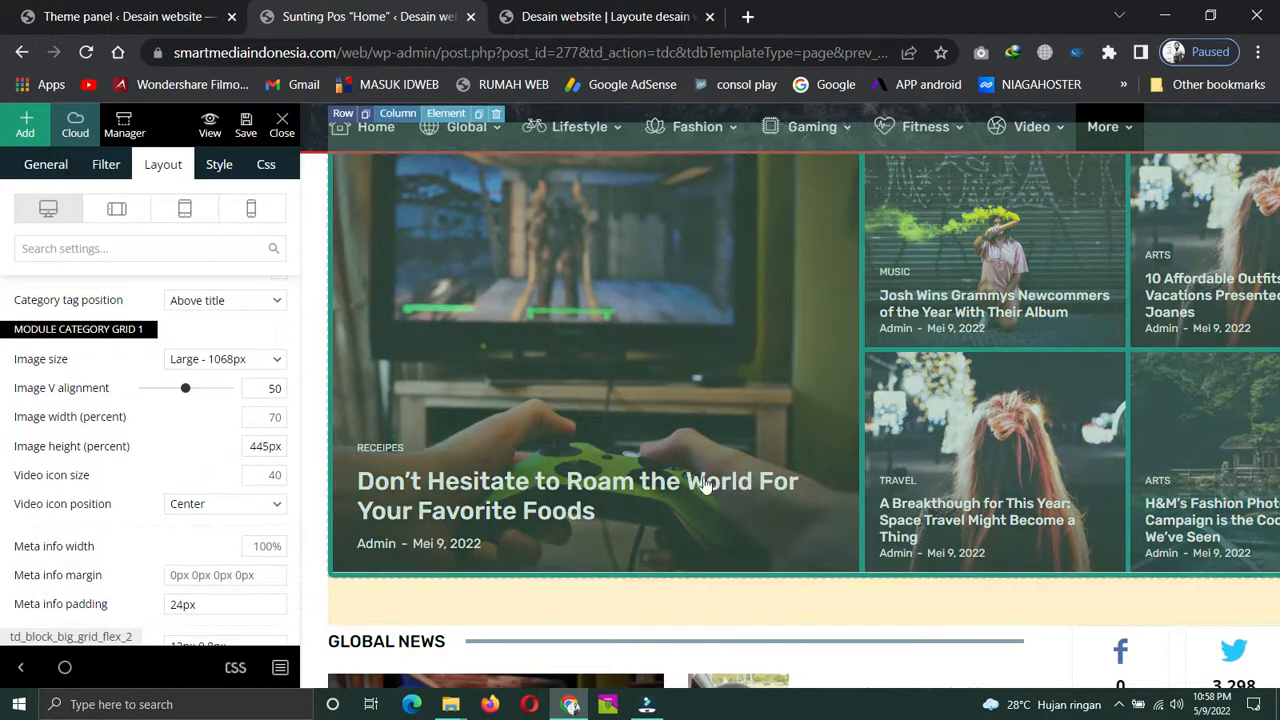
scroll(663, 434, "up", 3)
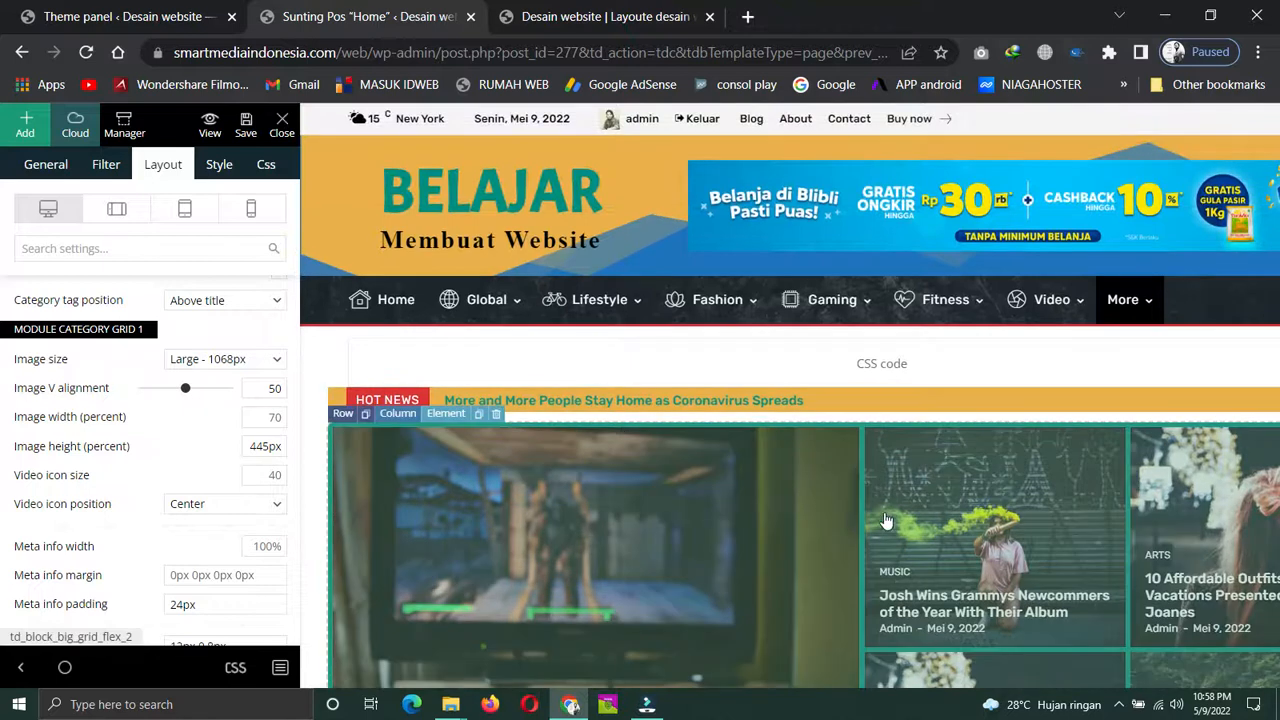
scroll(760, 510, "down", 1)
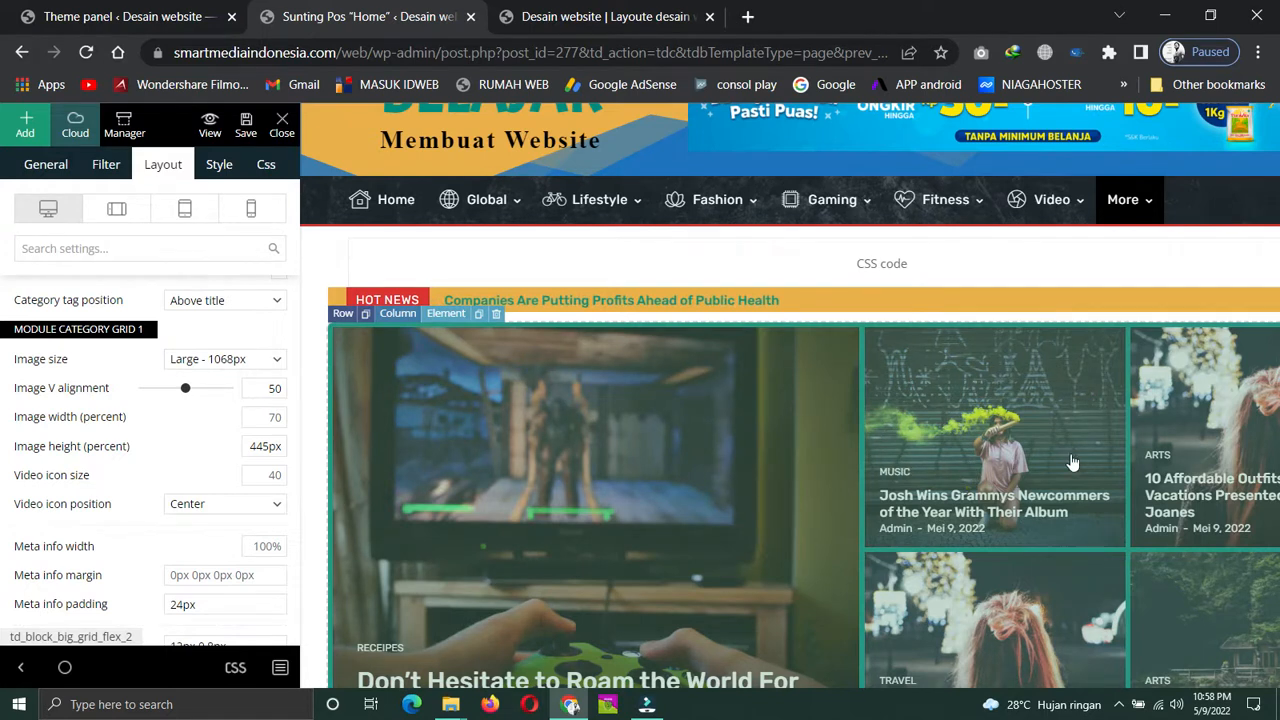
scroll(1040, 466, "down", 2)
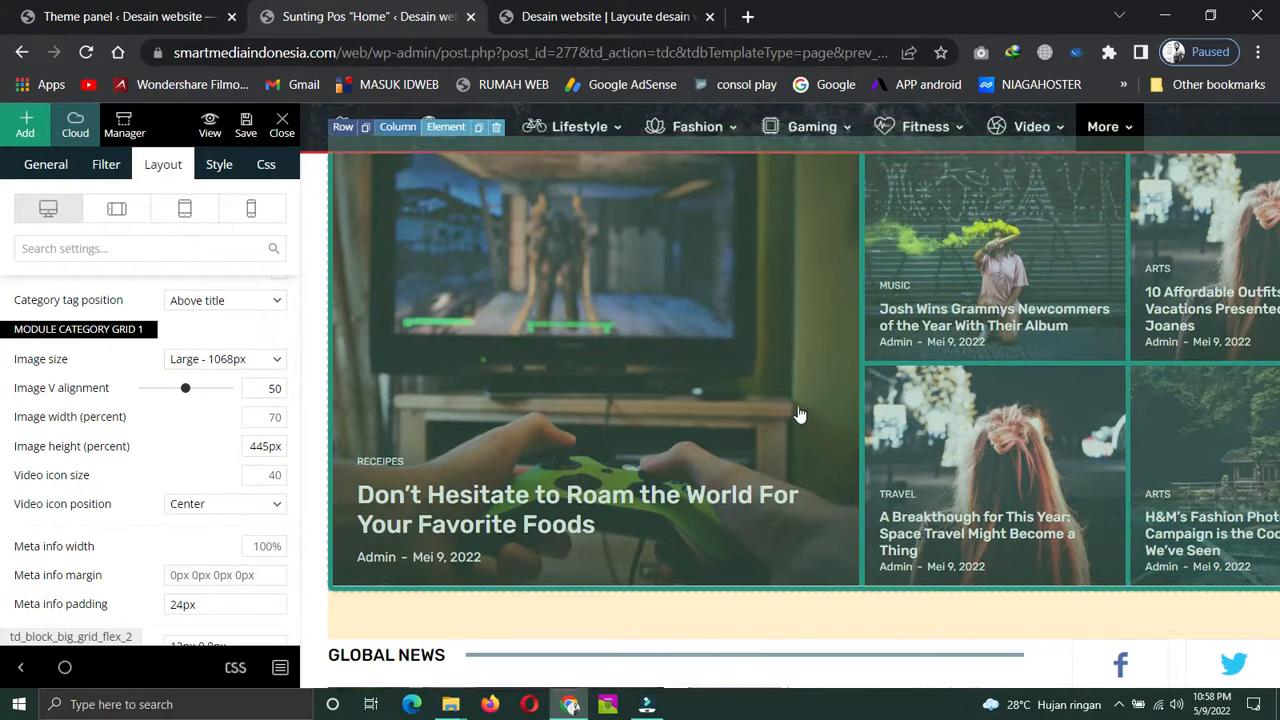
scroll(797, 417, "up", 1)
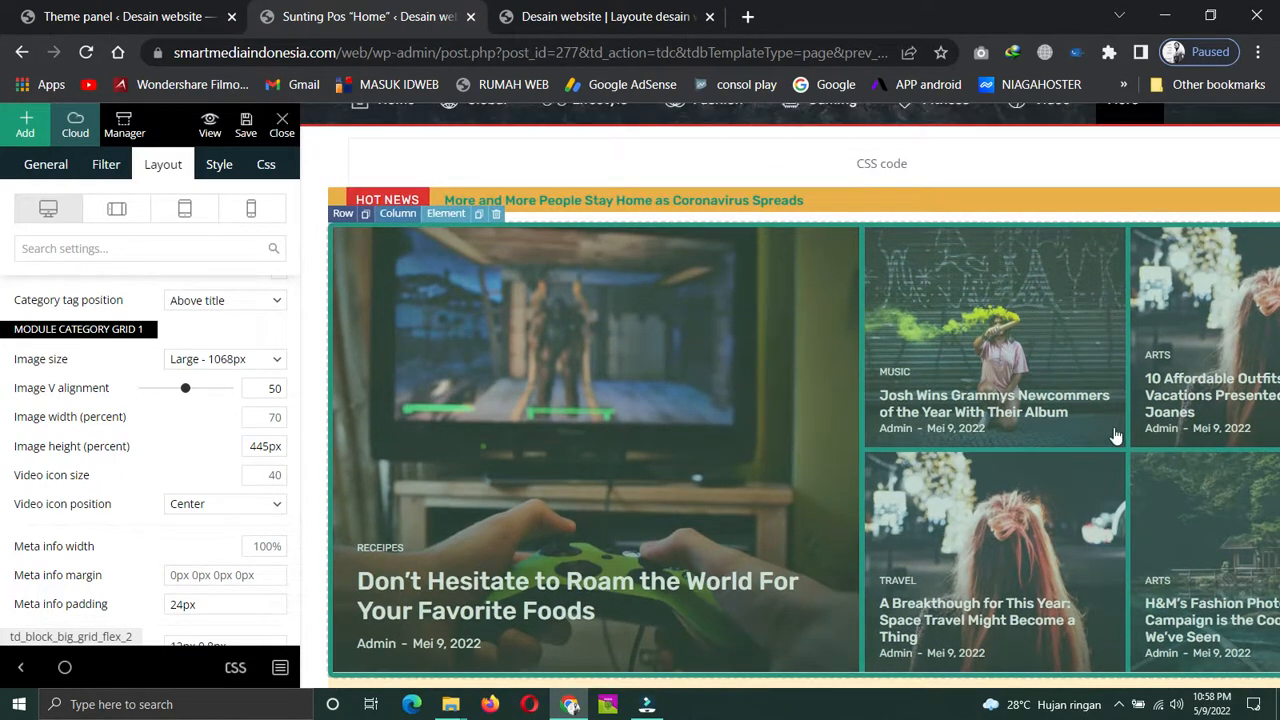
Try the Small - 696px image size for the featured grid's Module Category Grid 1 and inspect the grid in the page preview
scroll(948, 560, "down", 5)
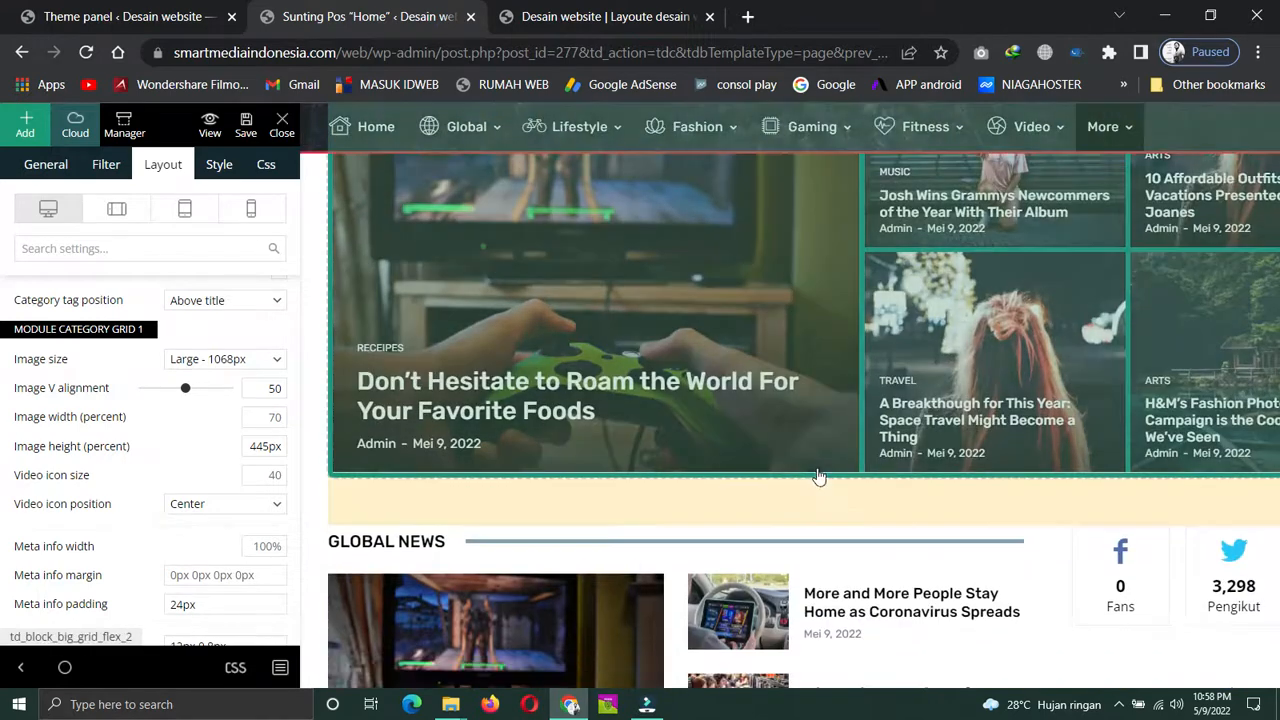
scroll(818, 475, "up", 4)
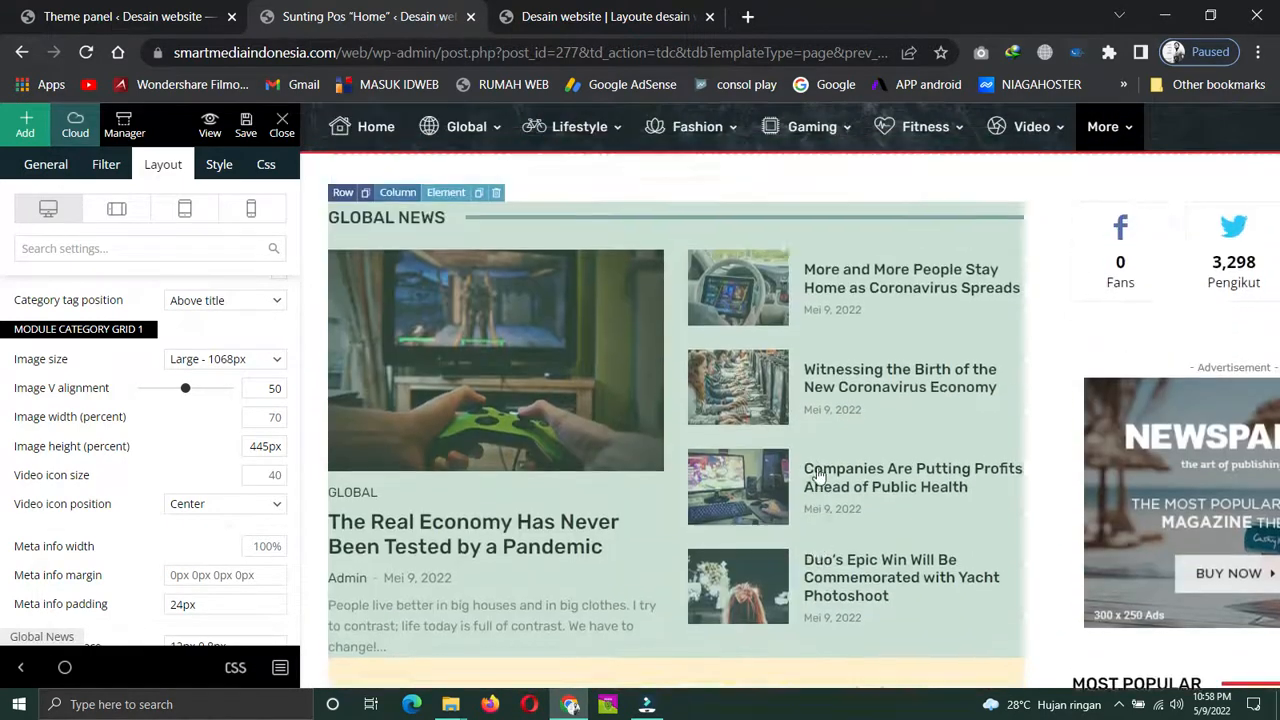
scroll(818, 475, "up", 2)
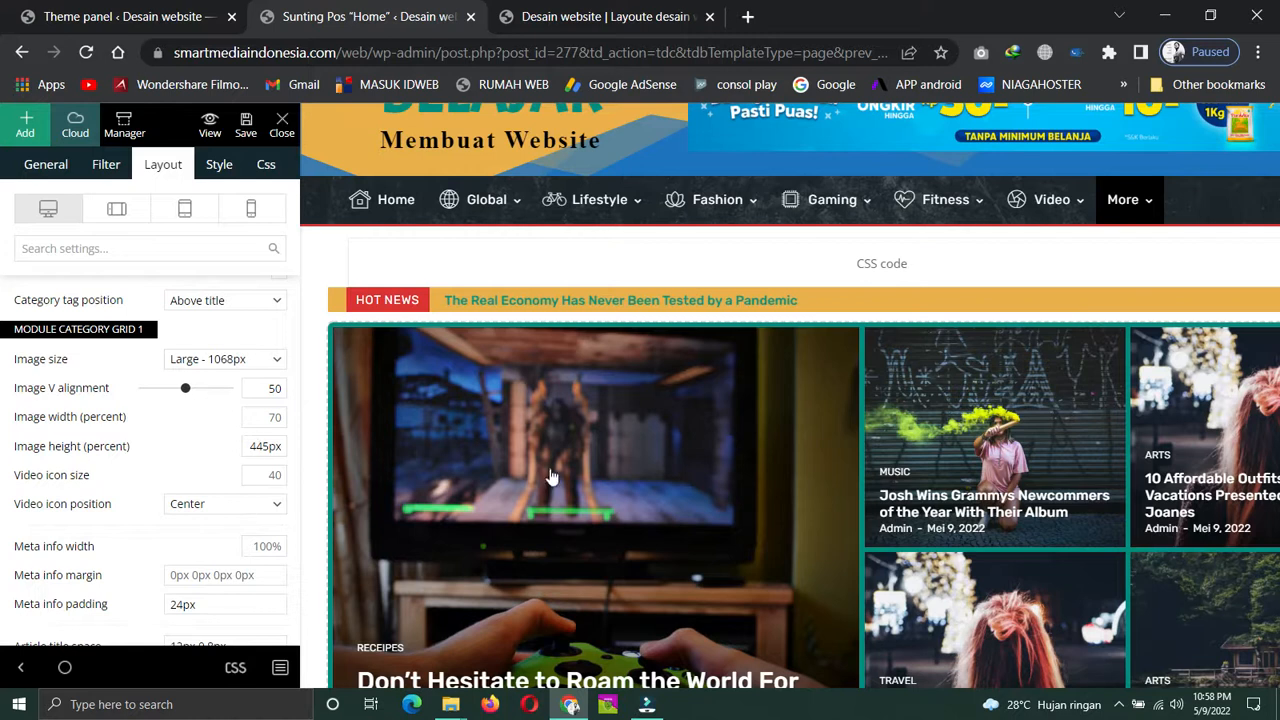
scroll(743, 409, "down", 1)
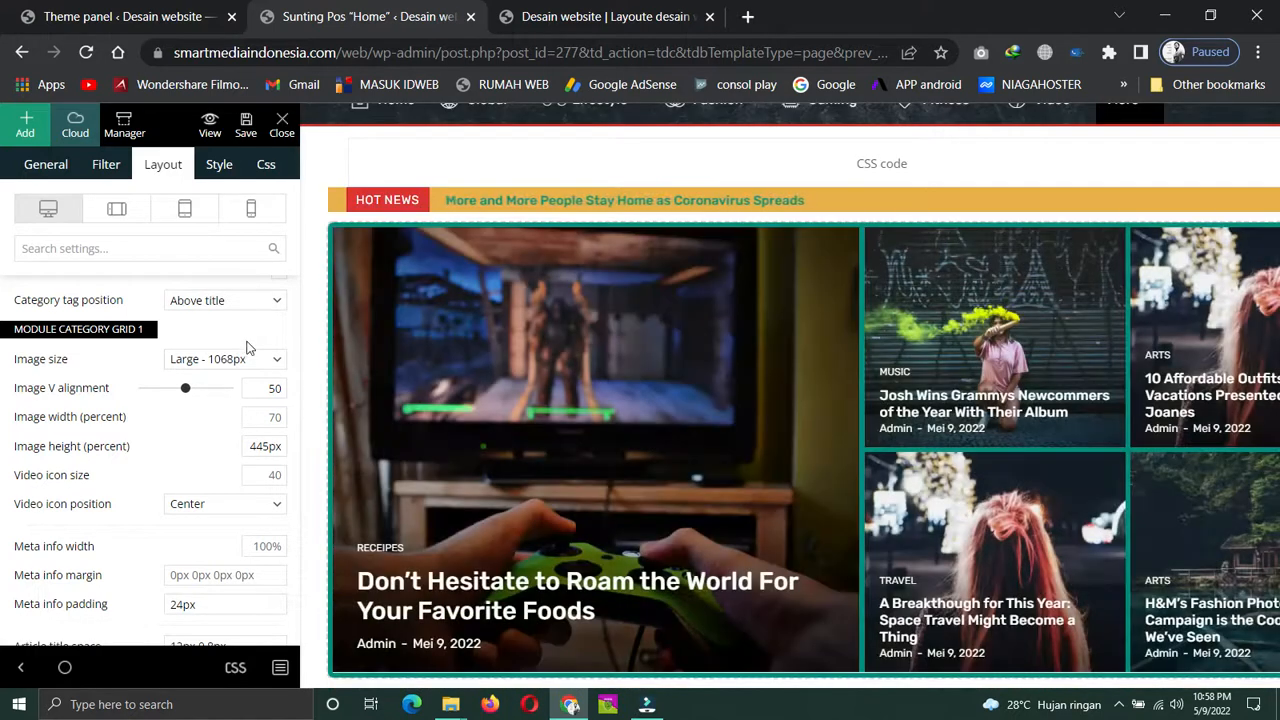
left_click(271, 360)
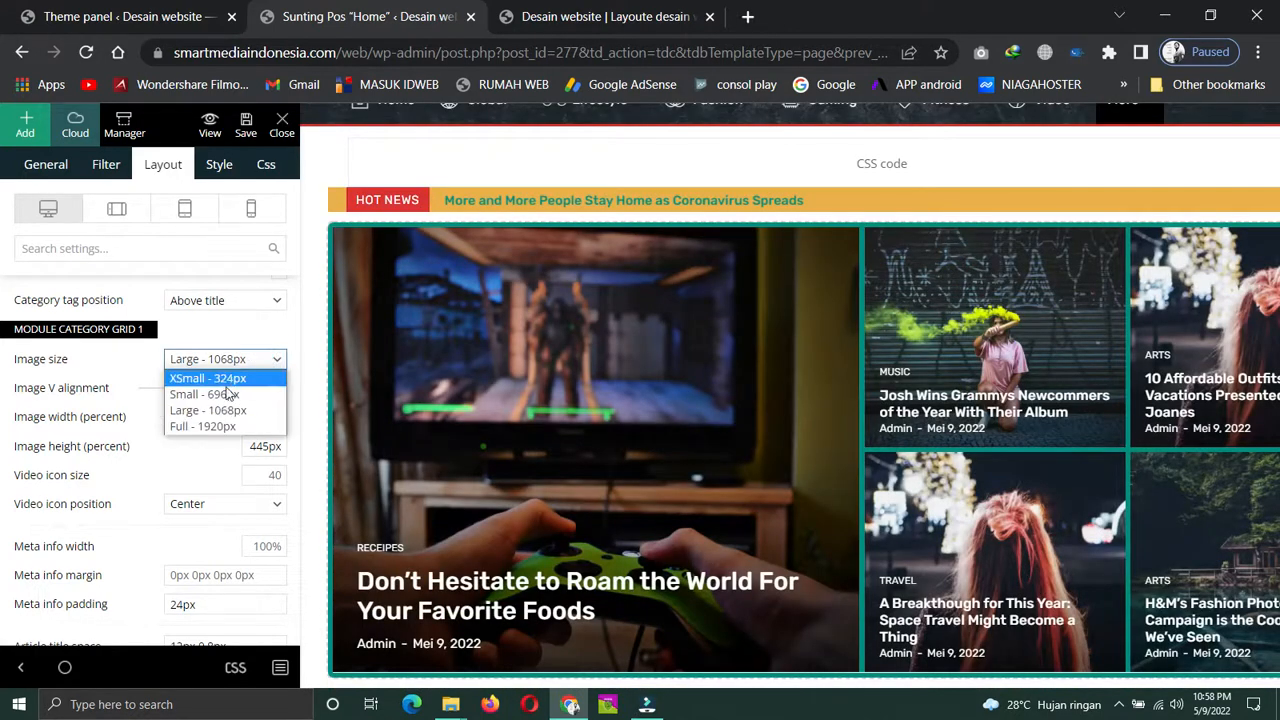
left_click(228, 394)
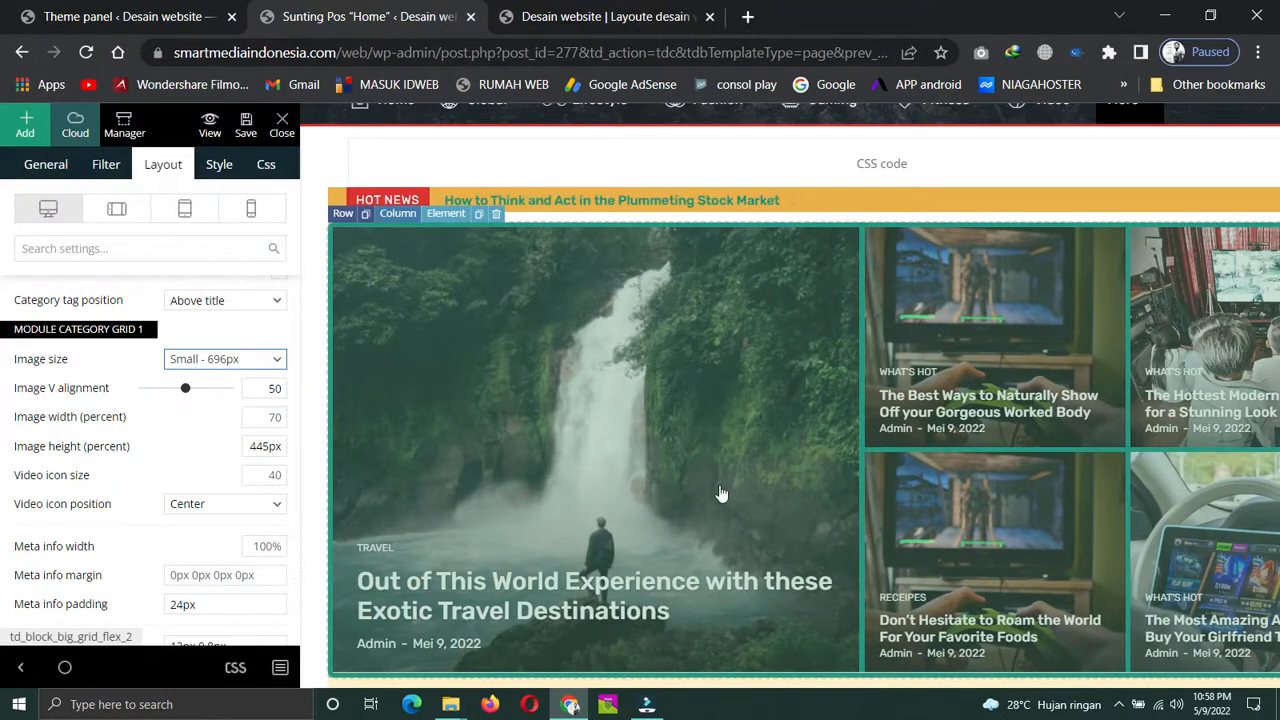
scroll(725, 497, "down", 2)
scroll(625, 437, "up", 2)
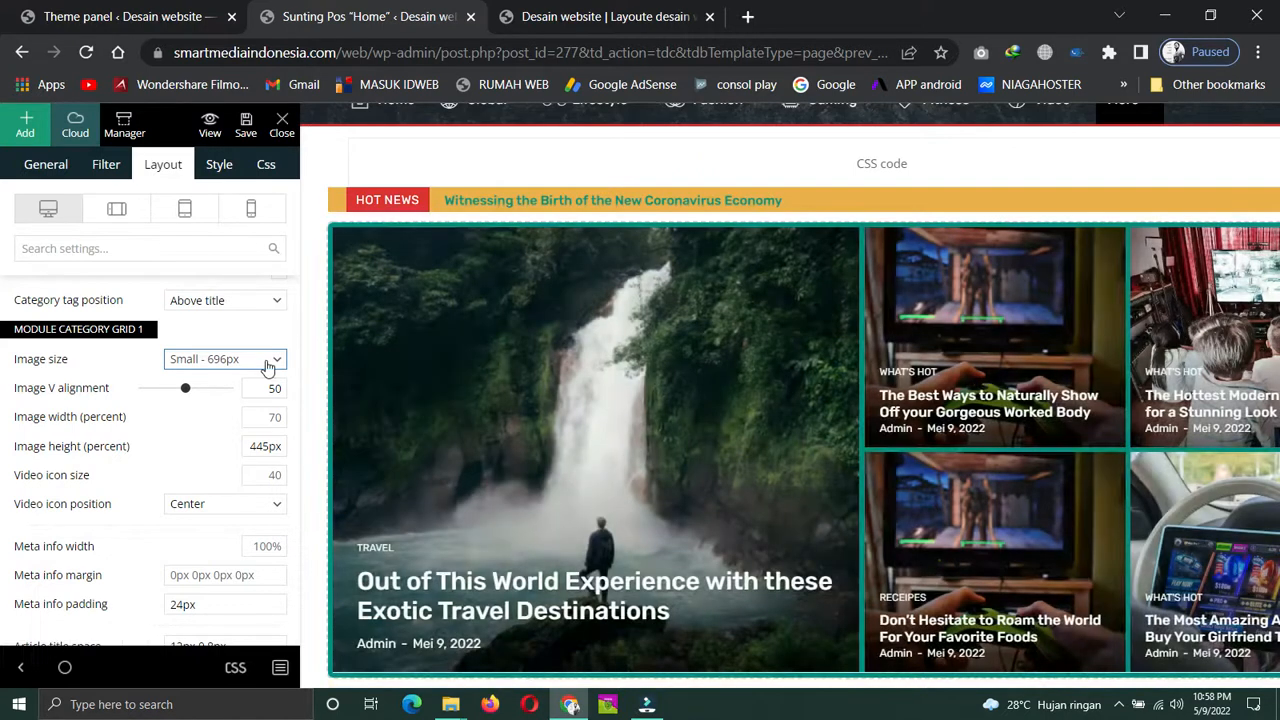
Try the XSmall - 324px and Full - 1920px image sizes for the featured grid's Module Category Grid 1
left_click(276, 362)
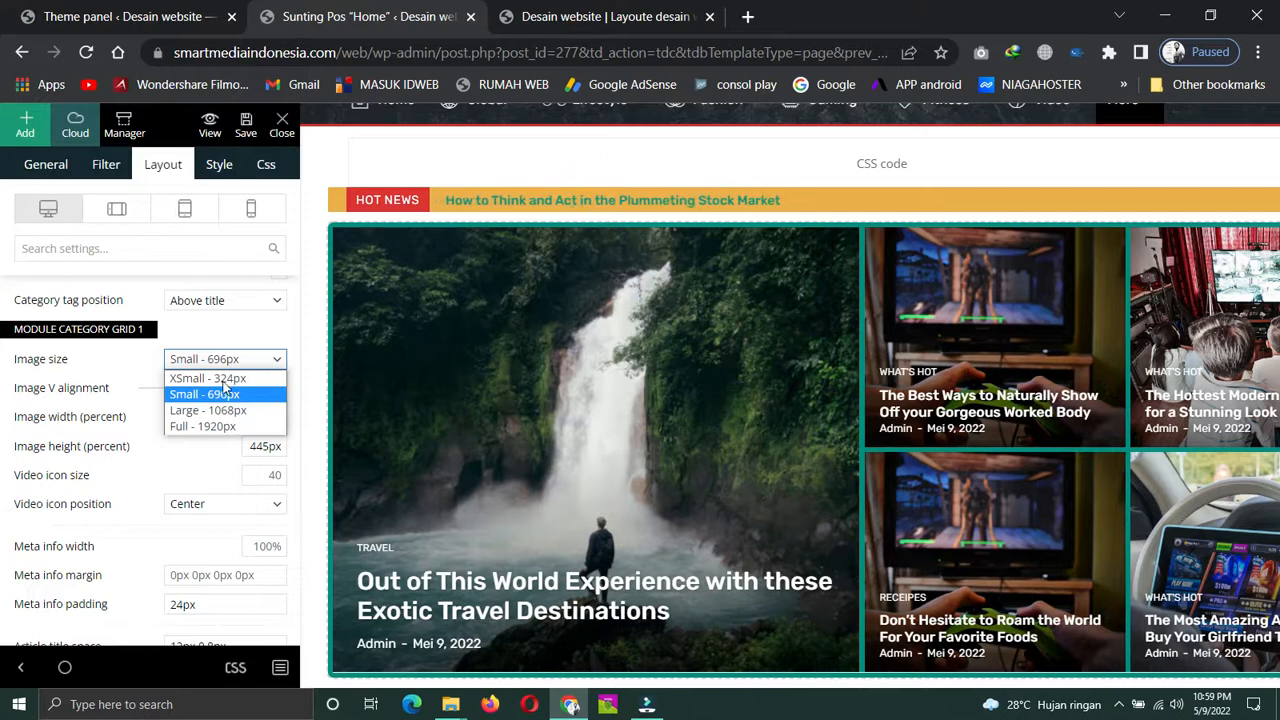
left_click(193, 382)
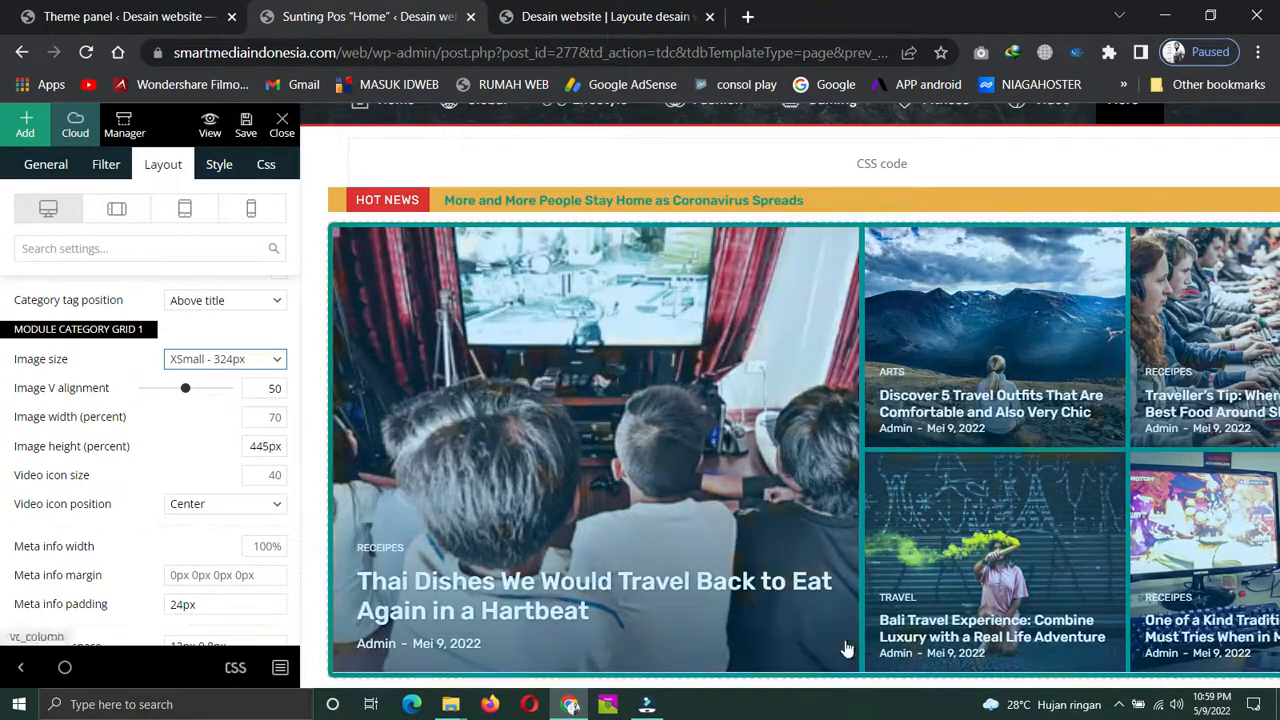
scroll(831, 447, "down", 2)
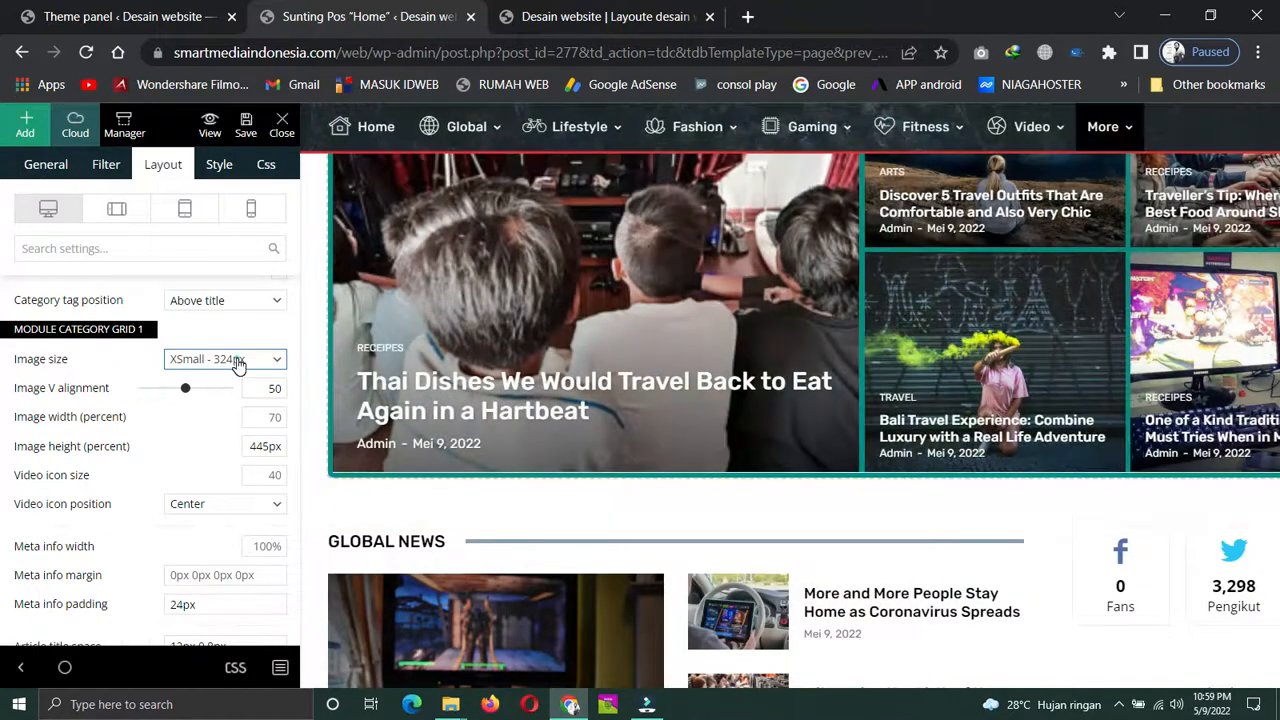
left_click(238, 362)
left_click(204, 429)
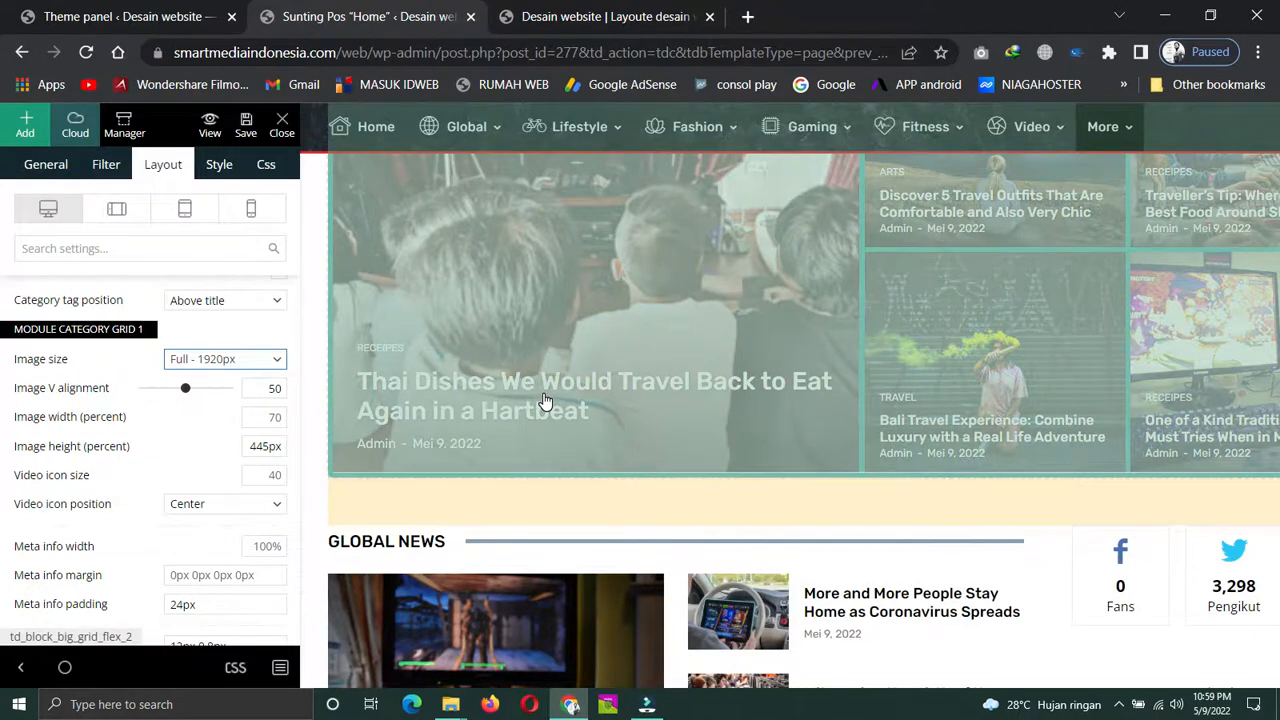
scroll(688, 408, "up", 3)
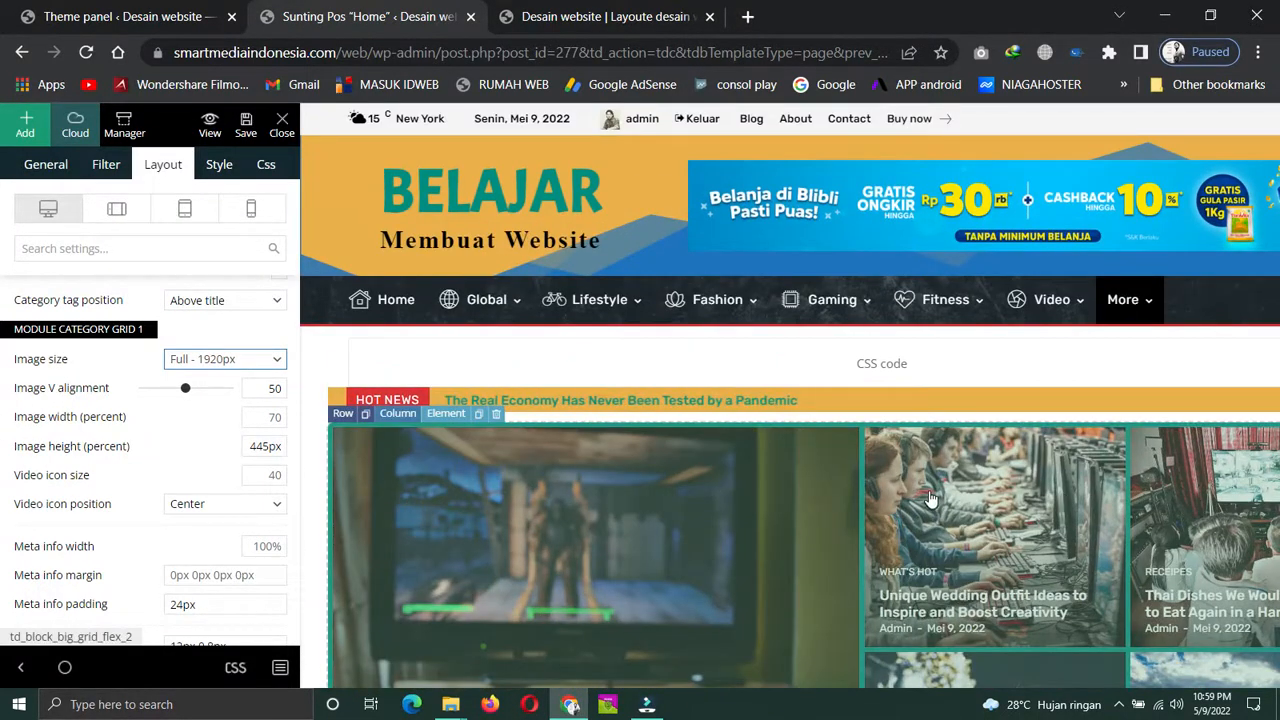
Set the image size of the featured grid's Module Category Grid 1 to Small - 696px and save the page
left_click(265, 362)
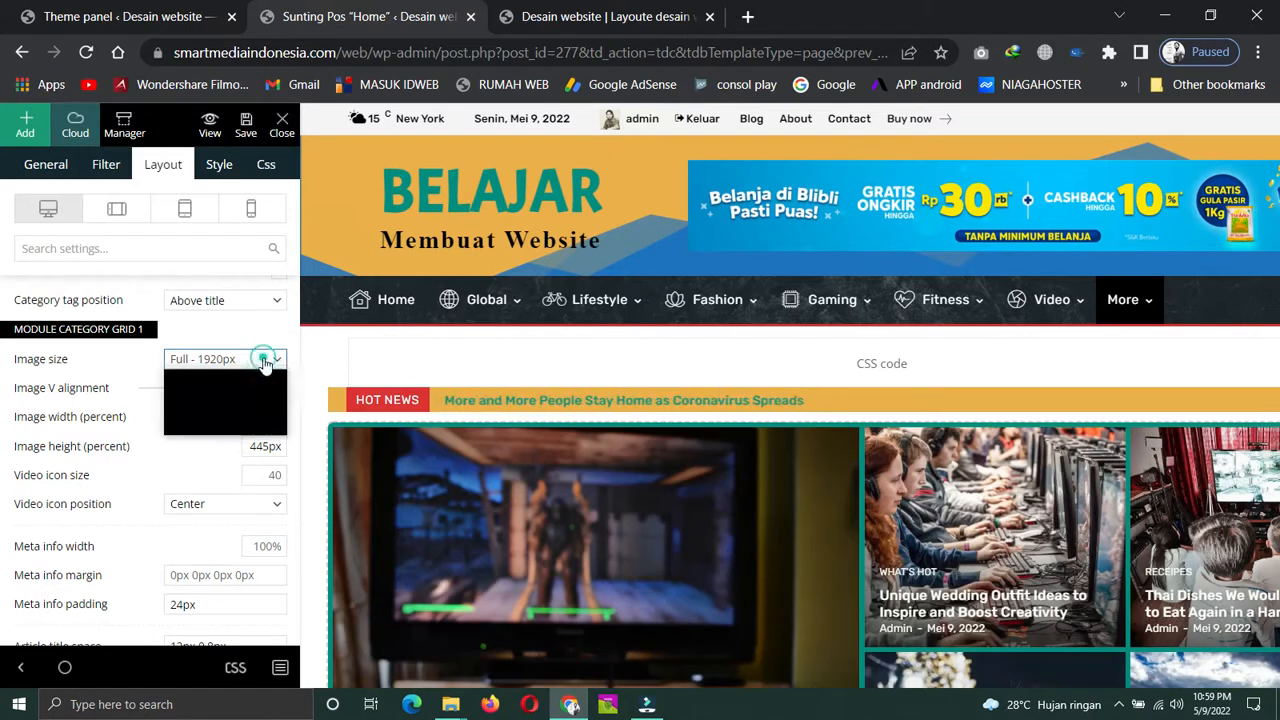
left_click(197, 395)
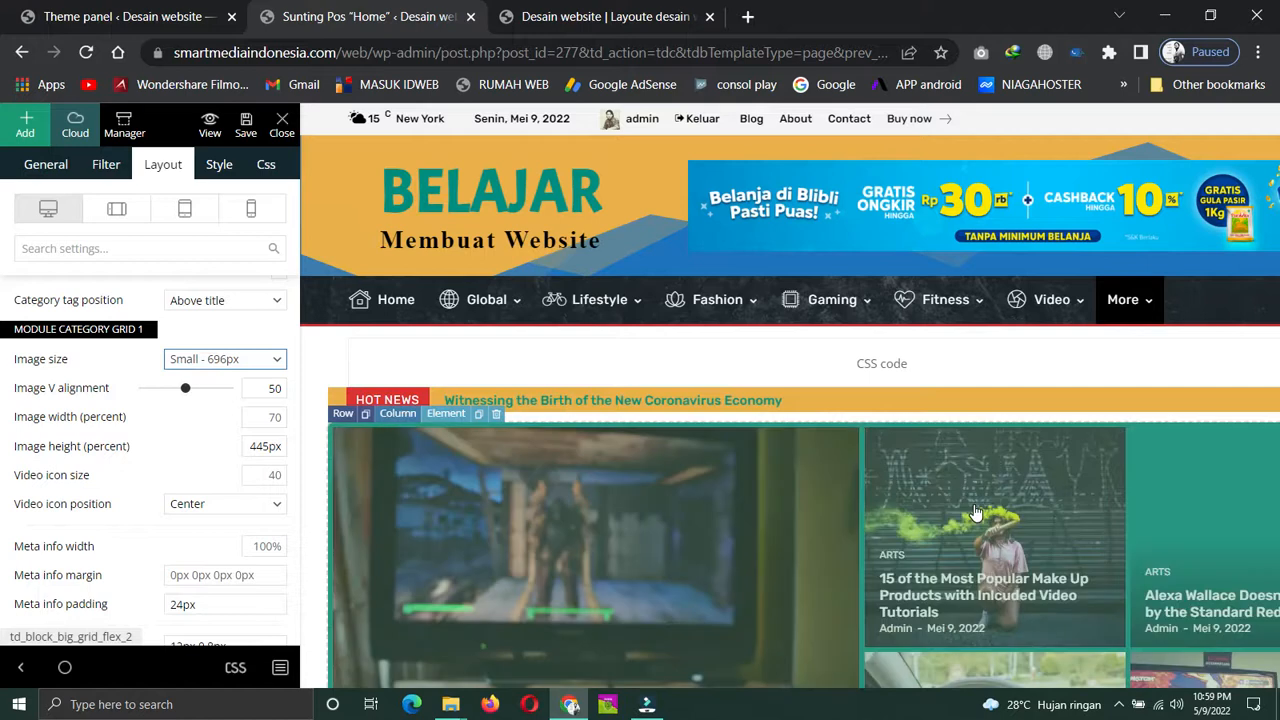
scroll(960, 505, "down", 5)
scroll(930, 480, "down", 1)
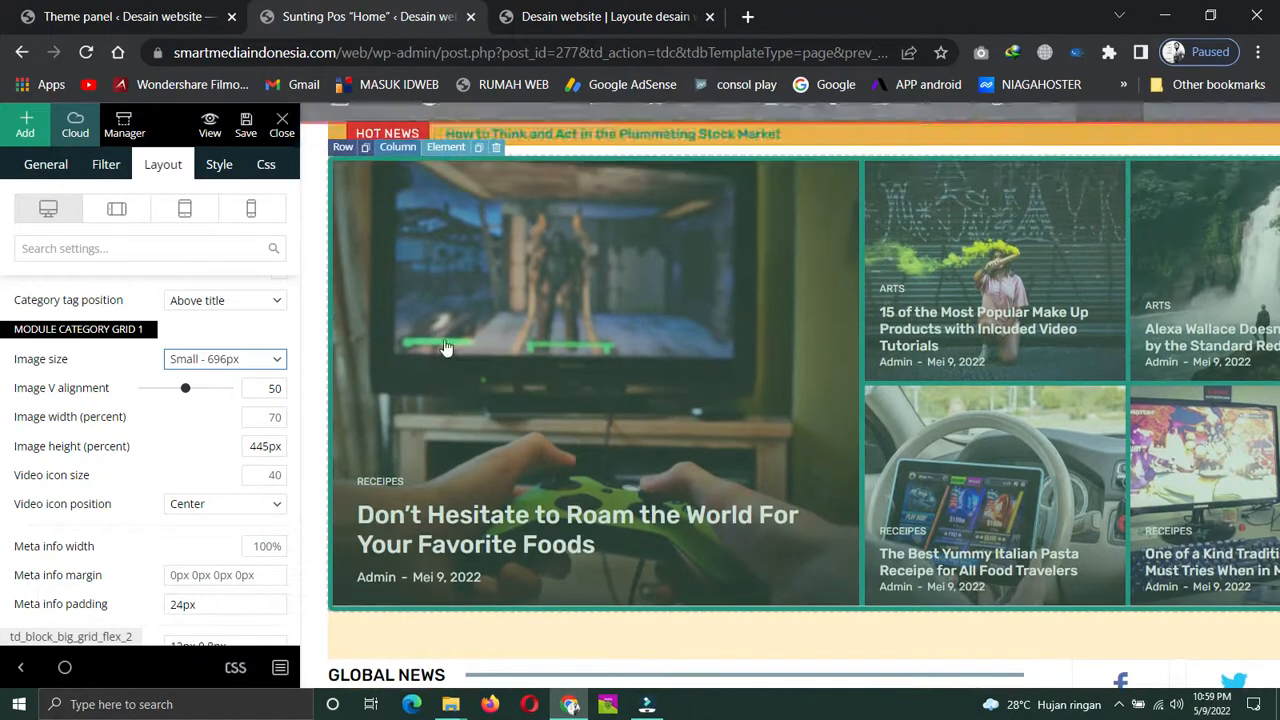
scroll(450, 350, "up", 5)
left_click(242, 124)
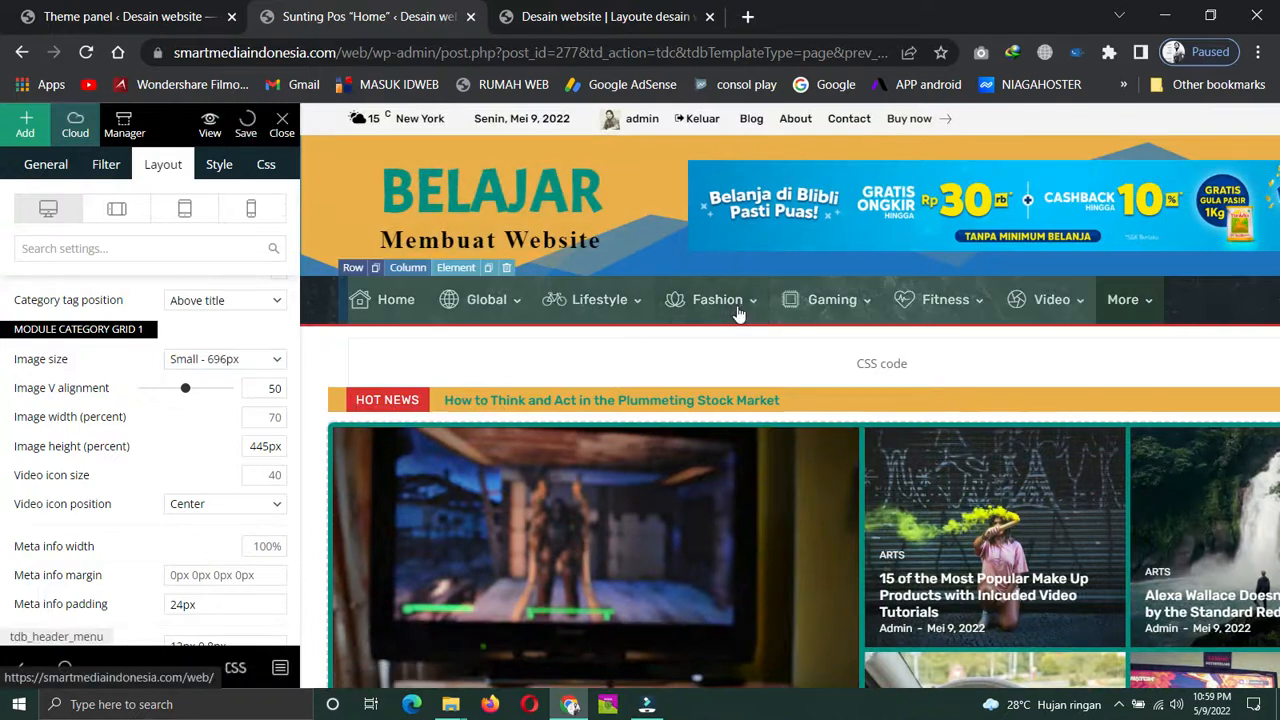
Switch to the live website, reload the homepage and inspect the featured posts grid's images, titles and meta info
left_click(555, 17)
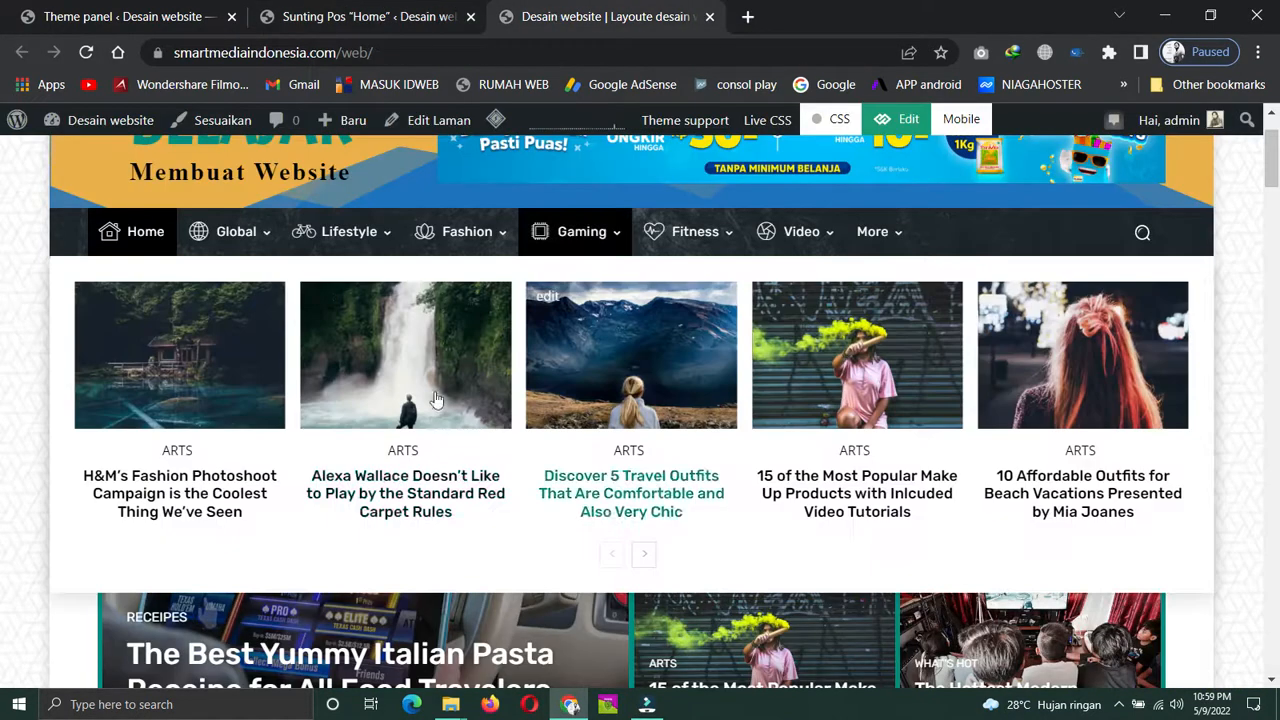
left_click(86, 52)
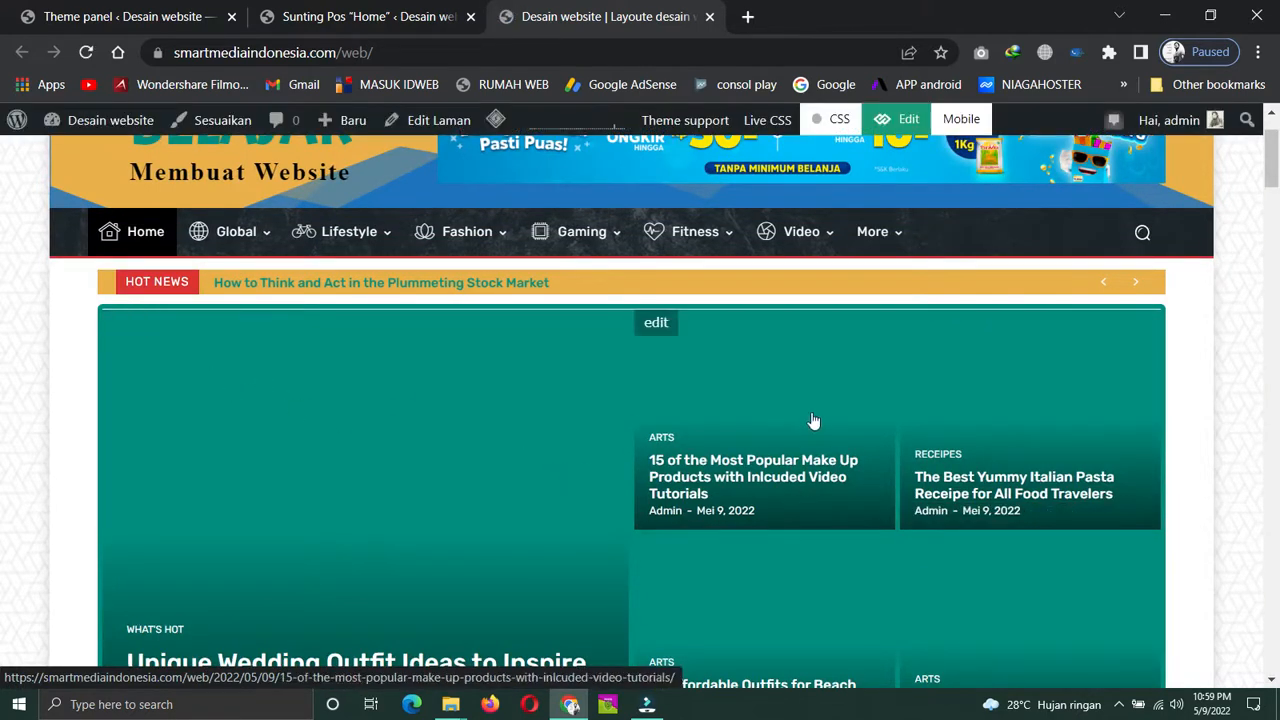
scroll(680, 437, "down", 2)
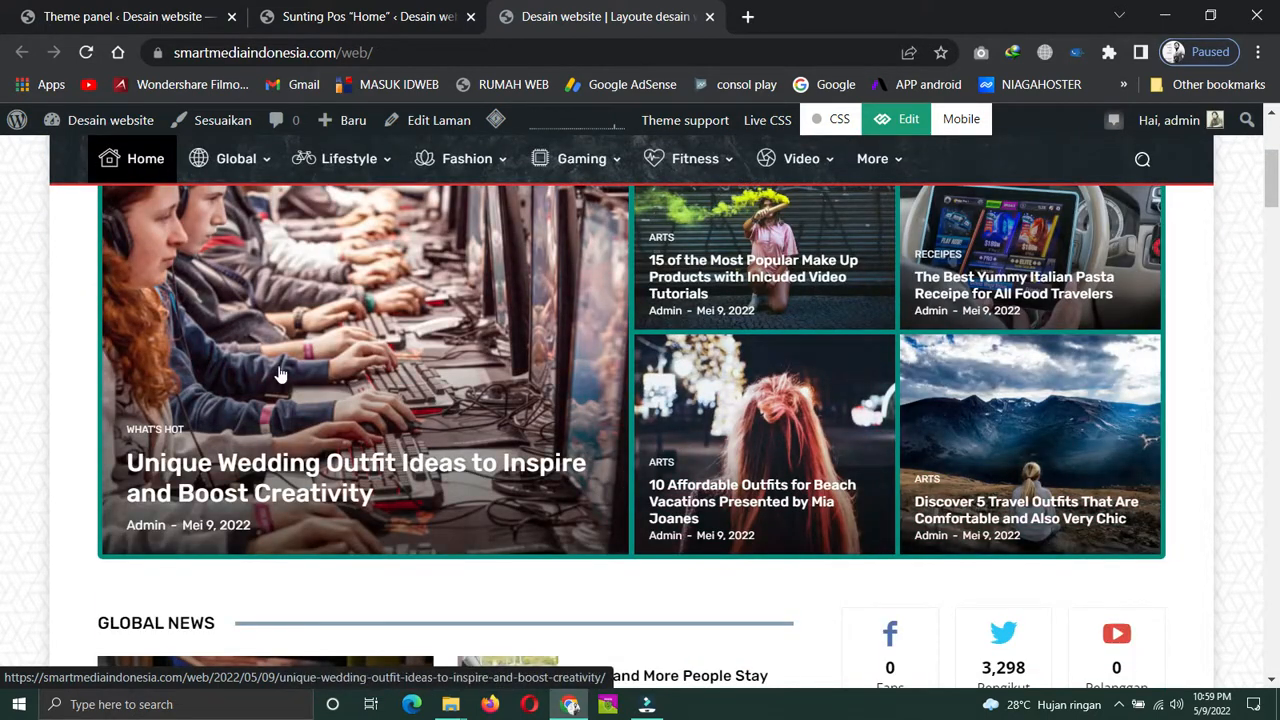
scroll(283, 372, "up", 2)
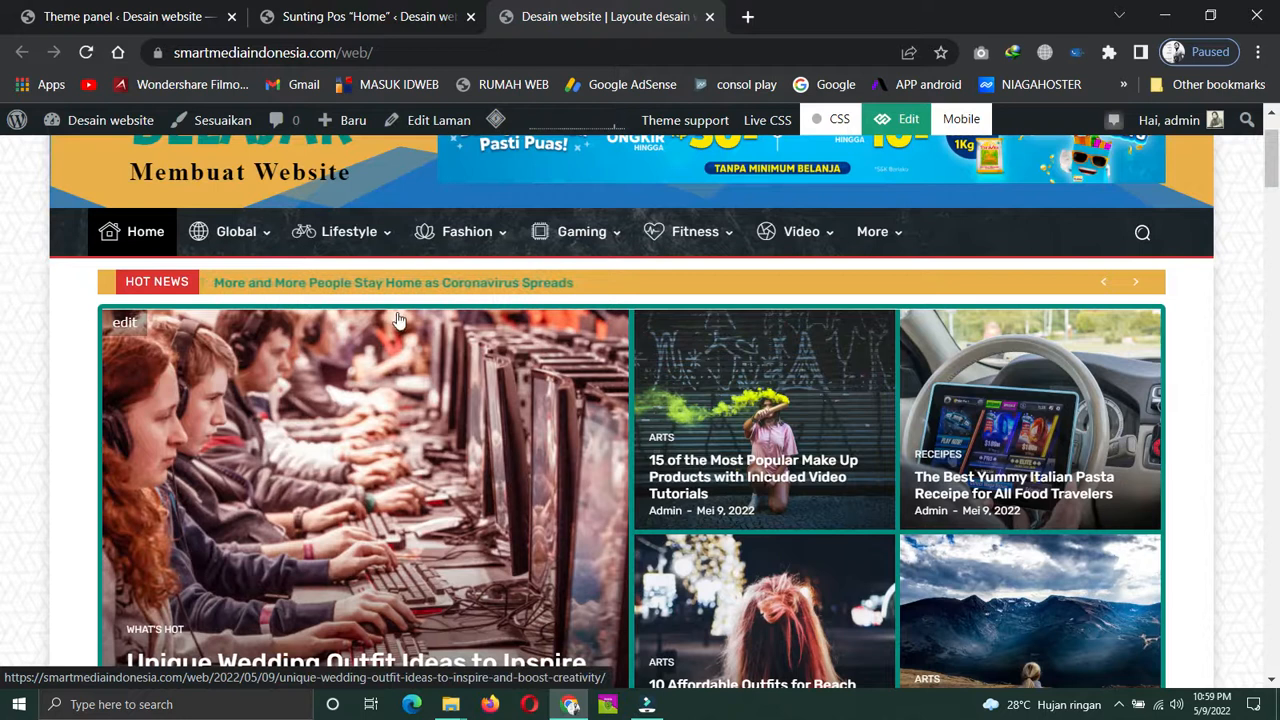
Return to the page composer and examine the Block and Big Grid elements available to add, comparing them with the featured grid
left_click(340, 20)
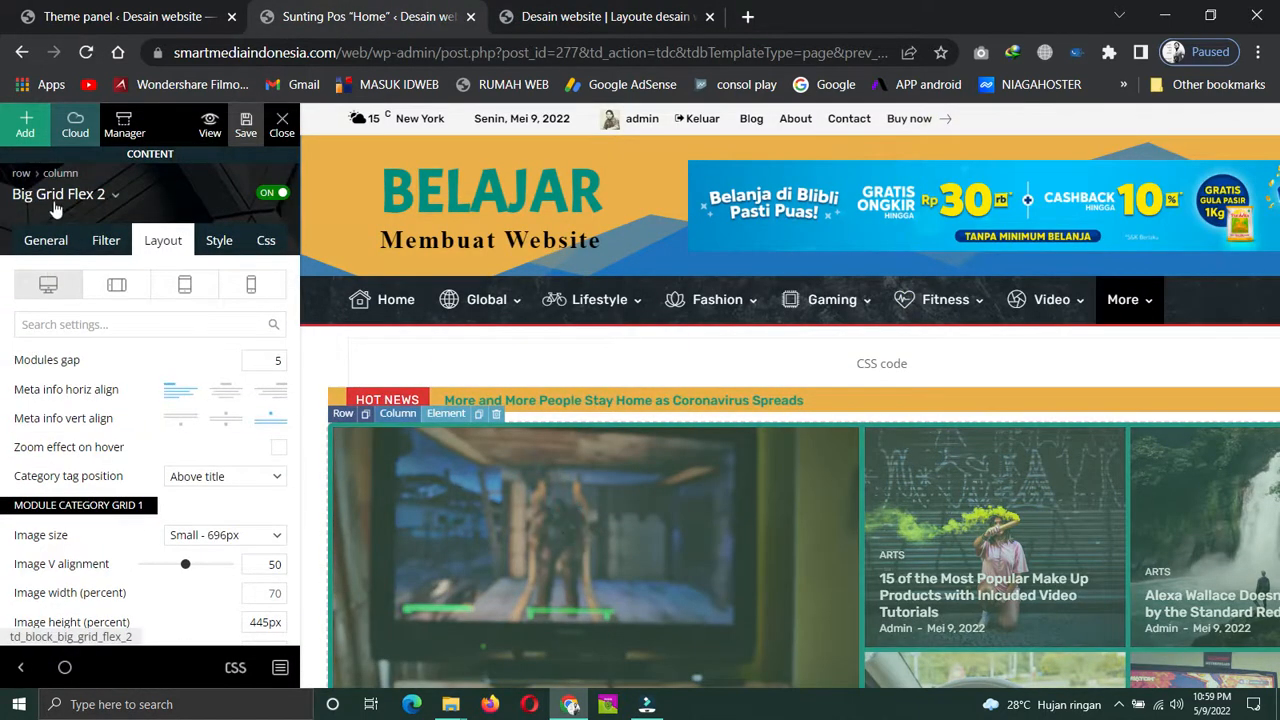
left_click(25, 125)
scroll(101, 428, "down", 1)
scroll(101, 428, "down", 9)
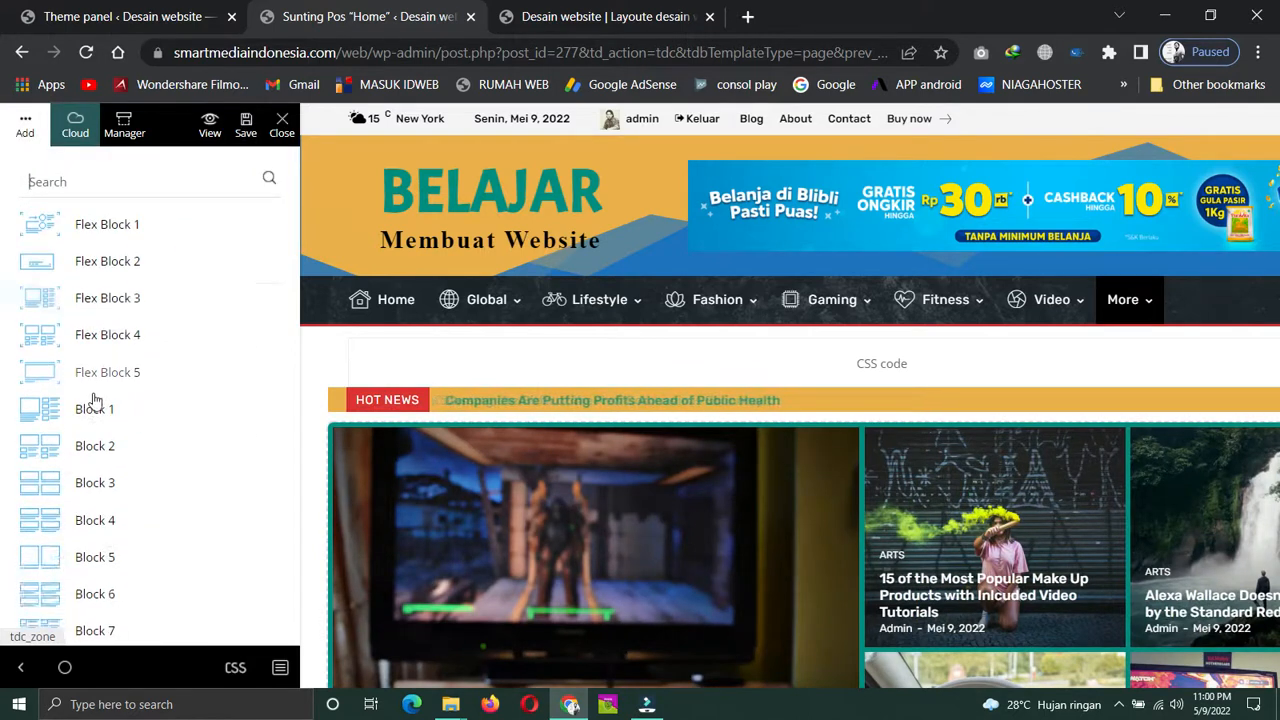
scroll(95, 392, "down", 9)
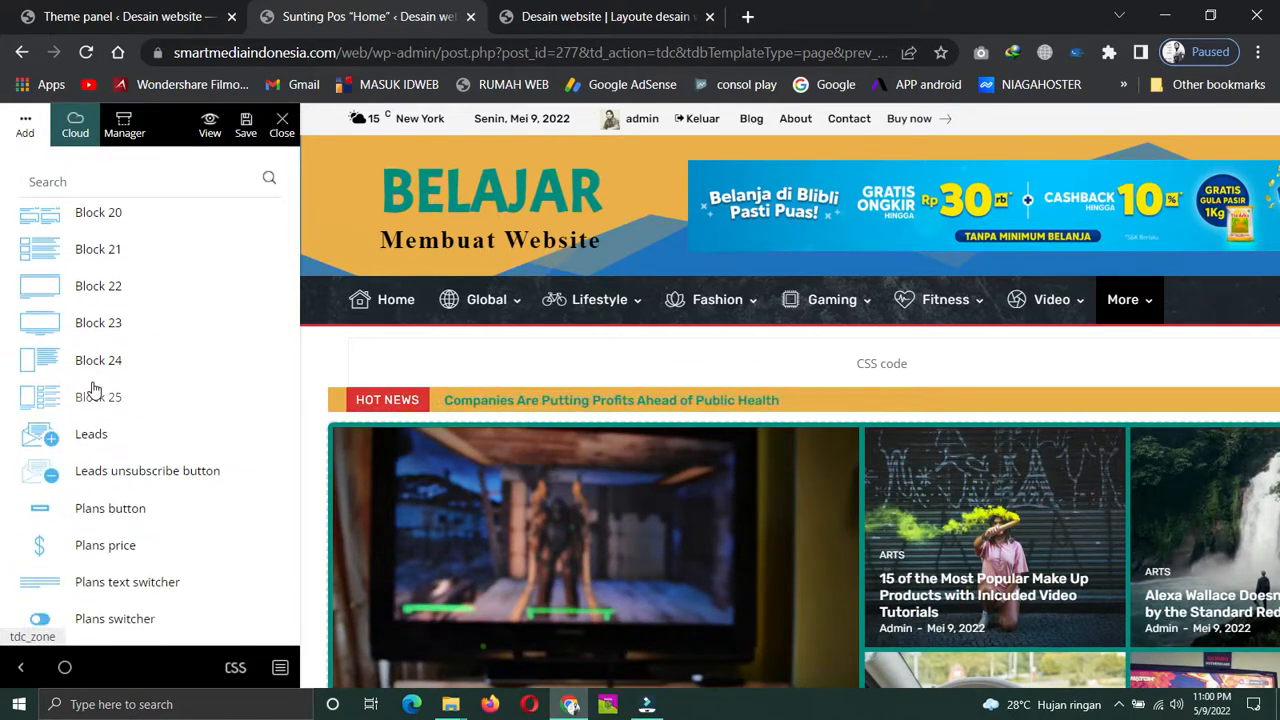
scroll(93, 389, "down", 5)
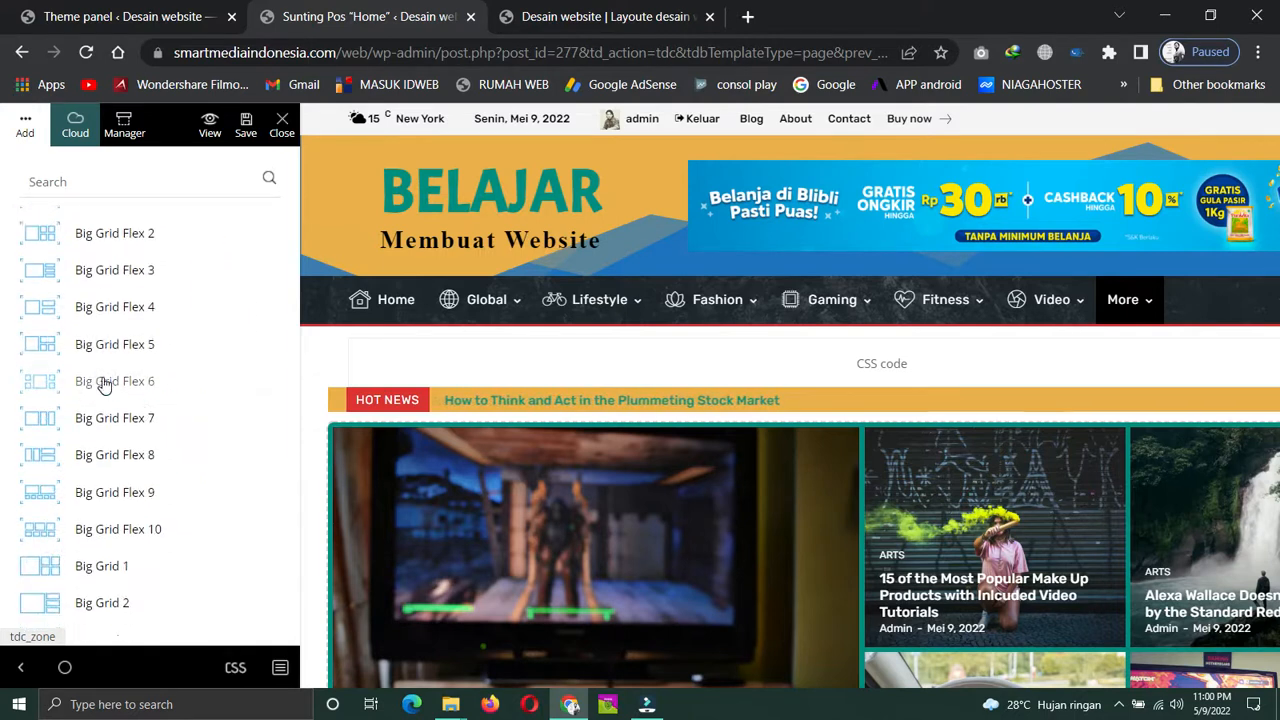
scroll(582, 428, "down", 2)
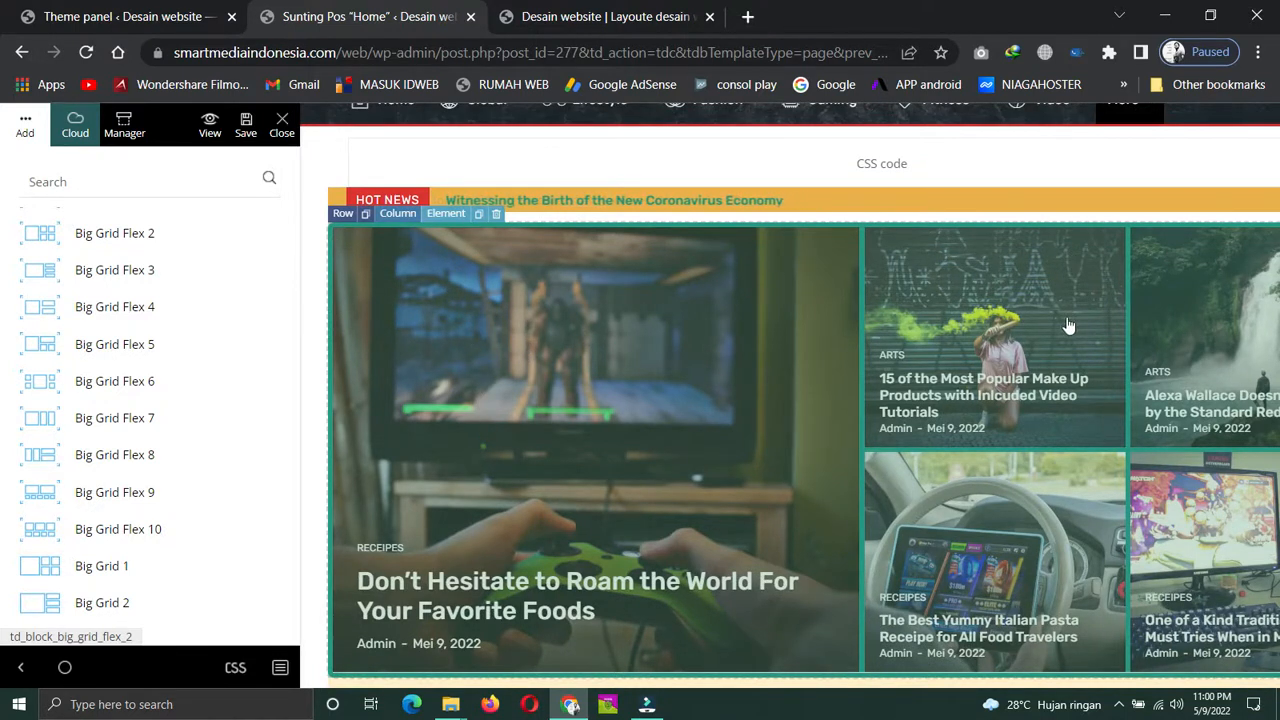
scroll(772, 419, "up", 1)
scroll(772, 419, "up", 1)
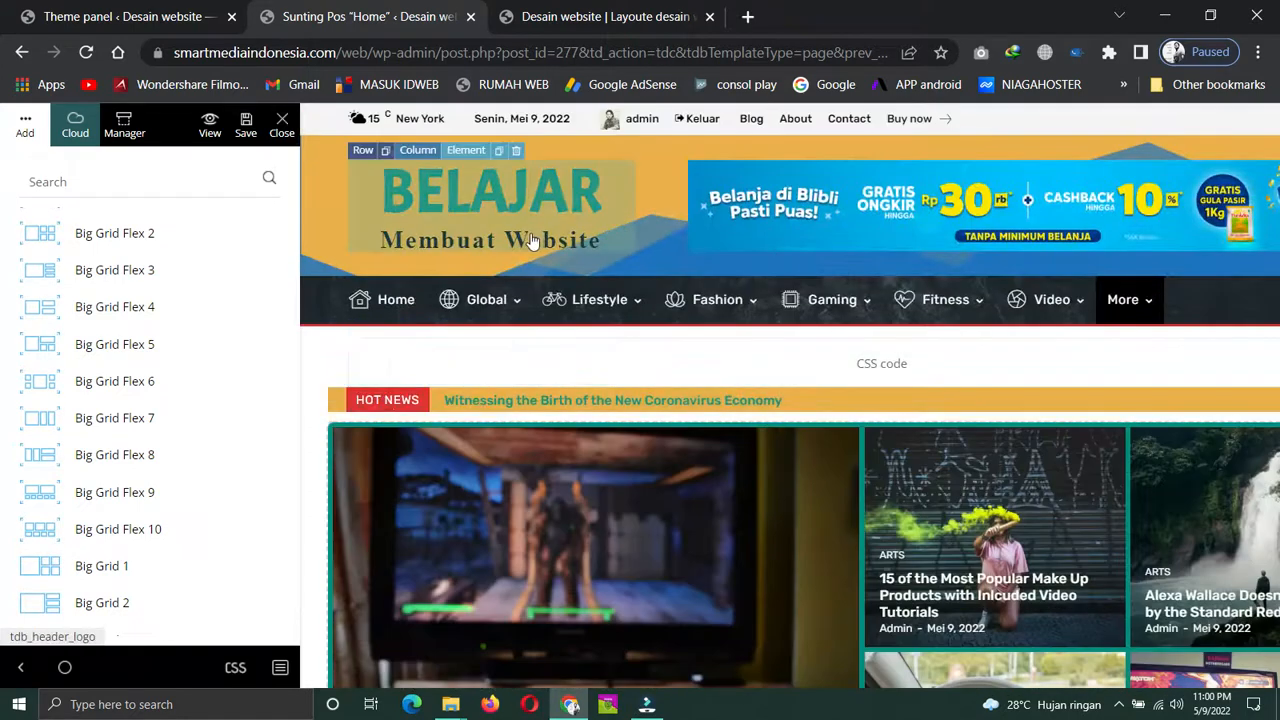
scroll(968, 330, "down", 2)
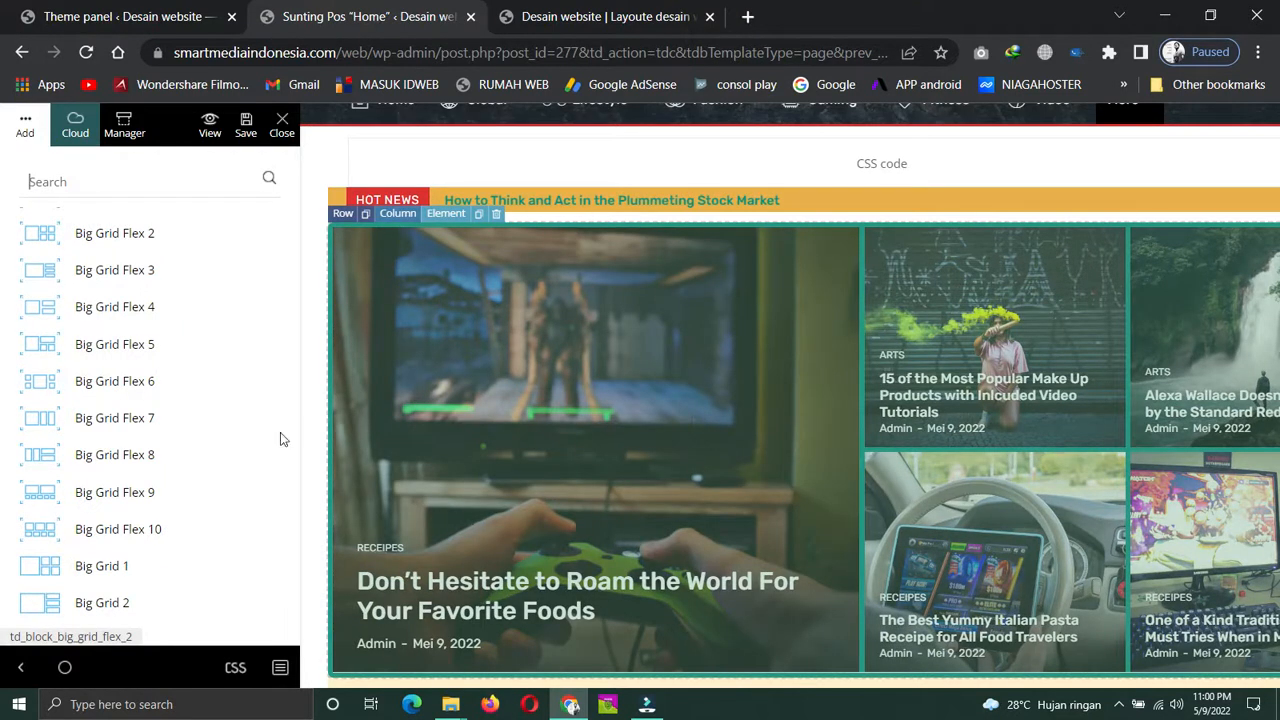
scroll(487, 474, "up", 2)
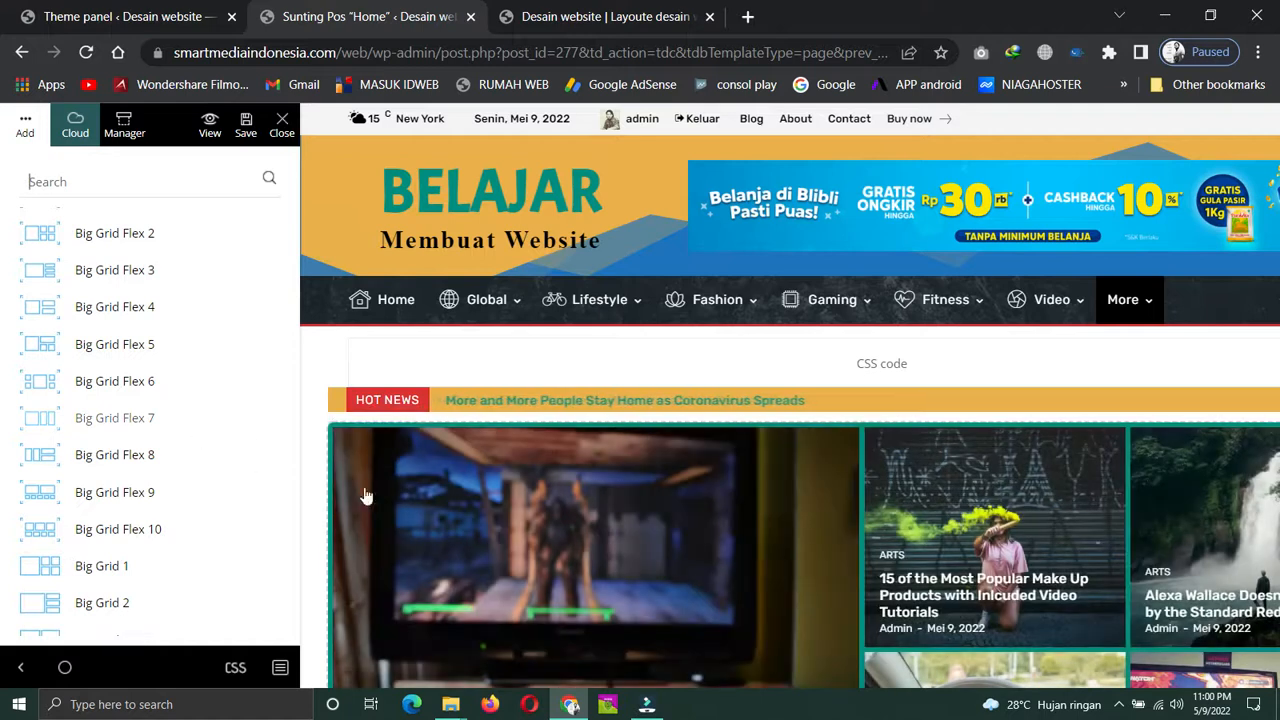
Open the Global News block's settings and examine the alternative block types it can be switched to
scroll(637, 503, "down", 3)
scroll(648, 497, "down", 3)
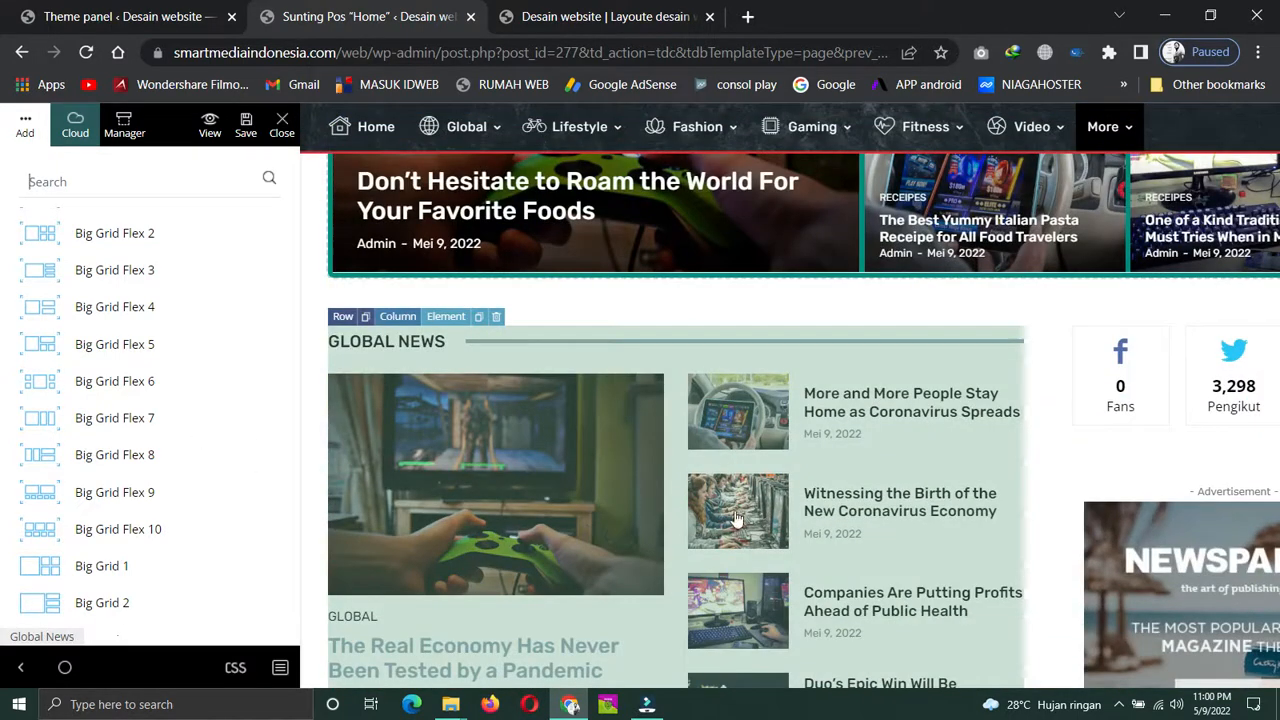
scroll(100, 396, "up", 2)
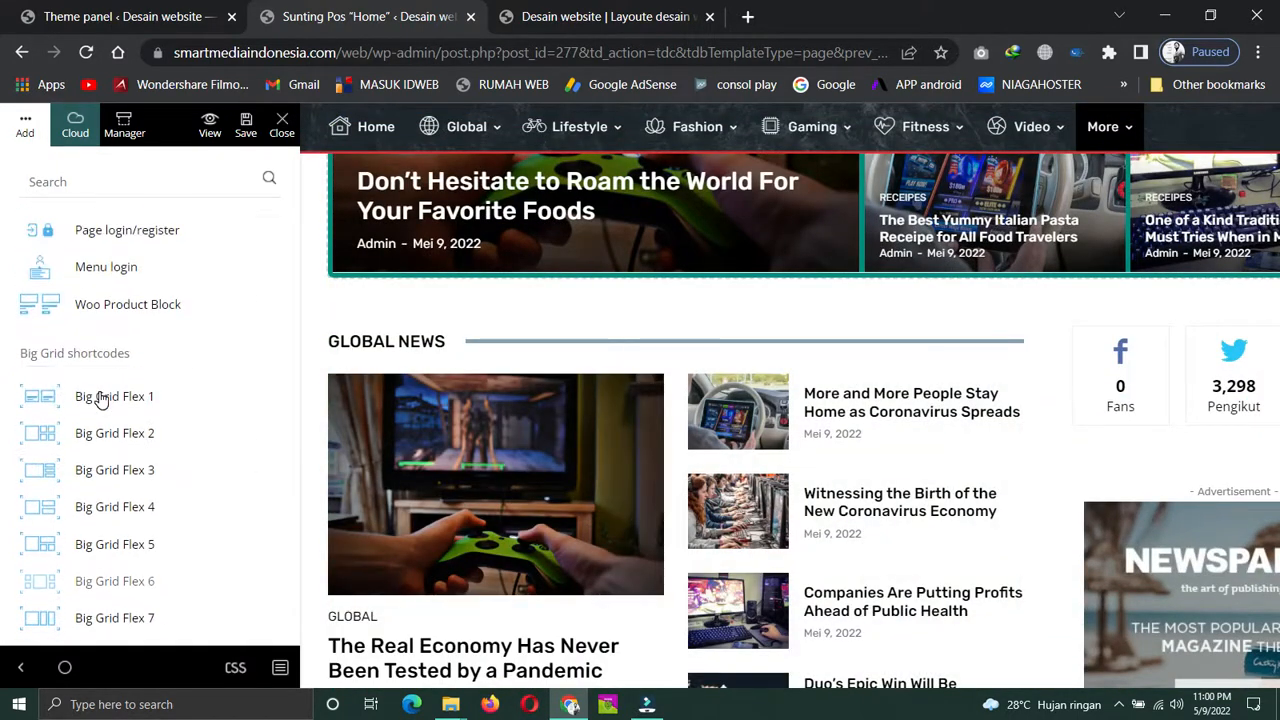
scroll(118, 413, "up", 13)
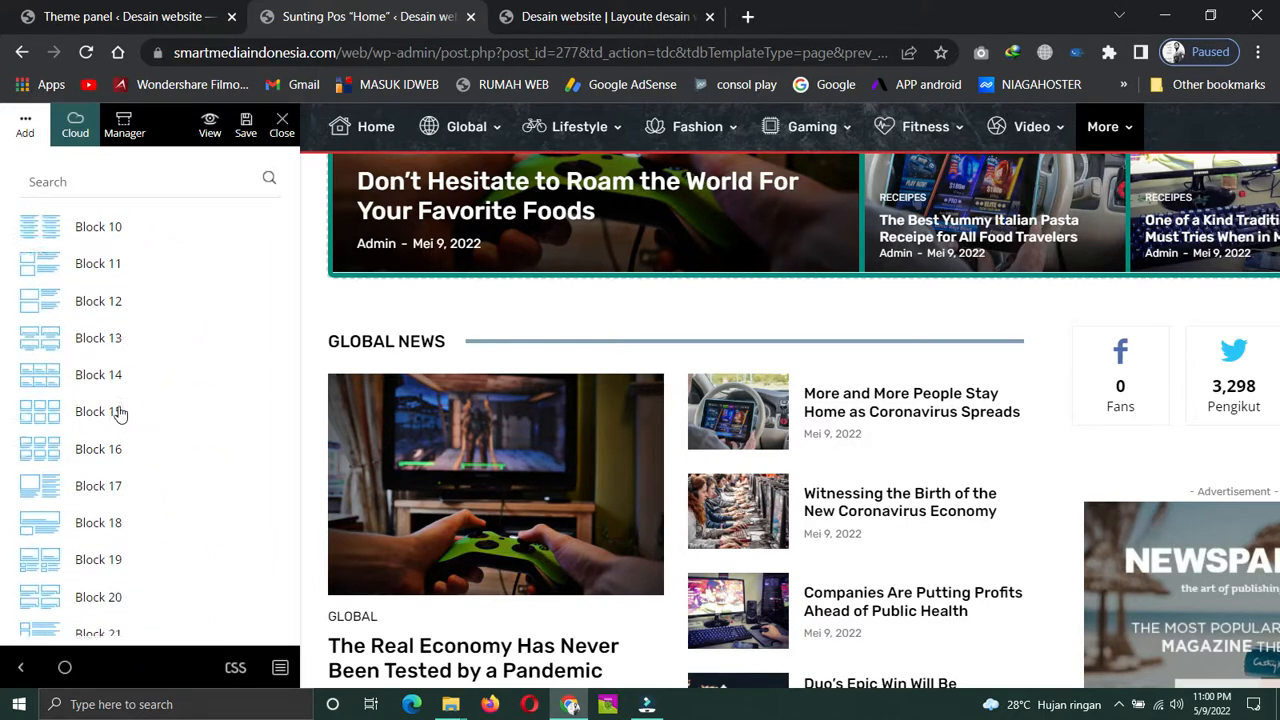
scroll(118, 413, "up", 3)
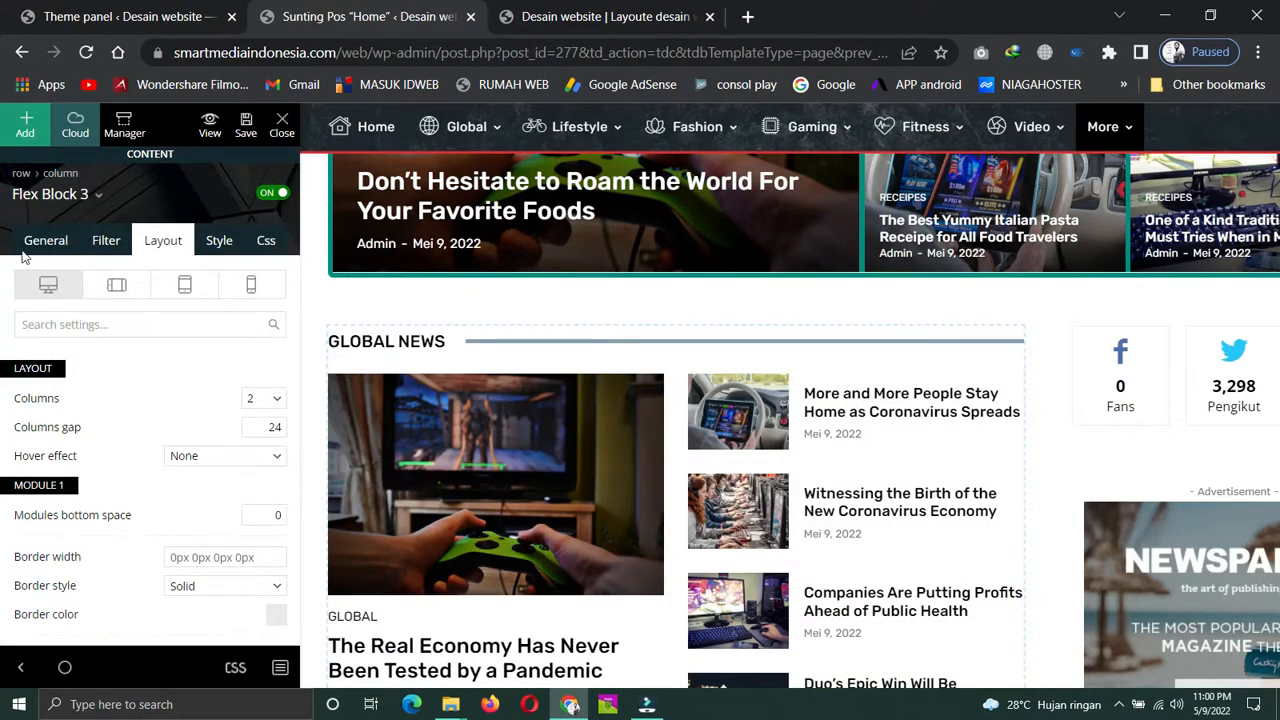
left_click(97, 194)
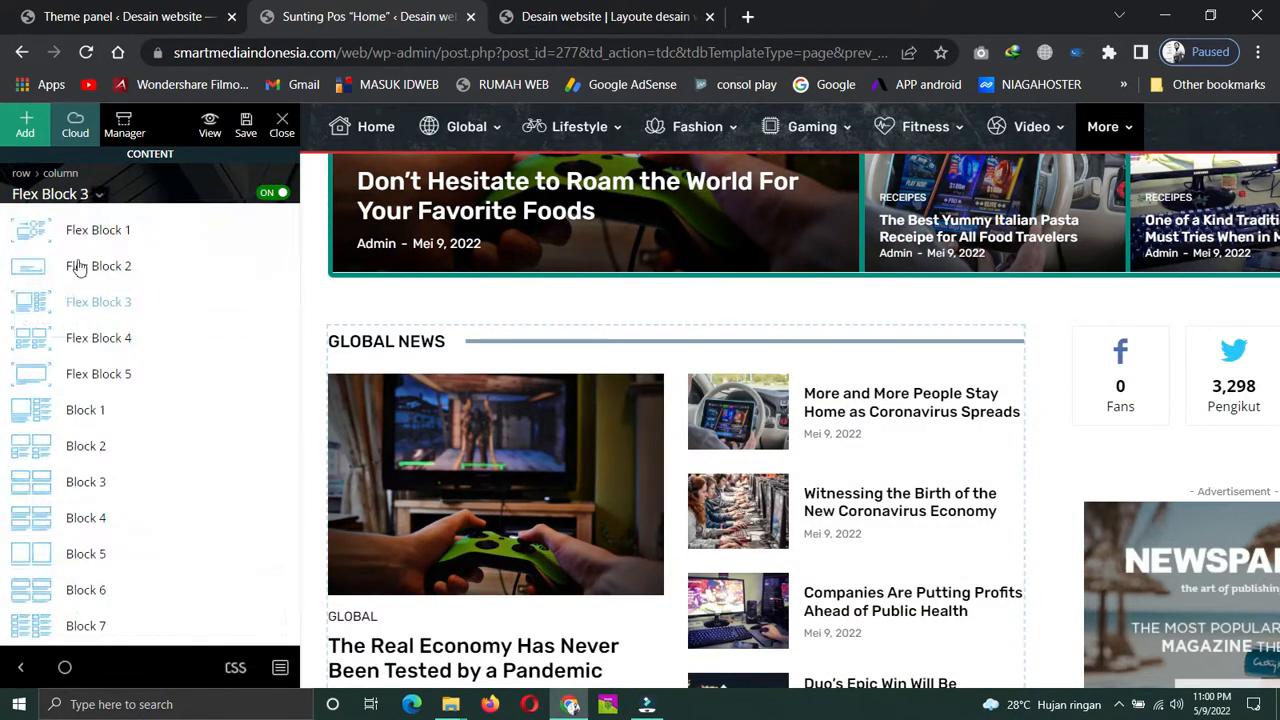
scroll(59, 527, "down", 2)
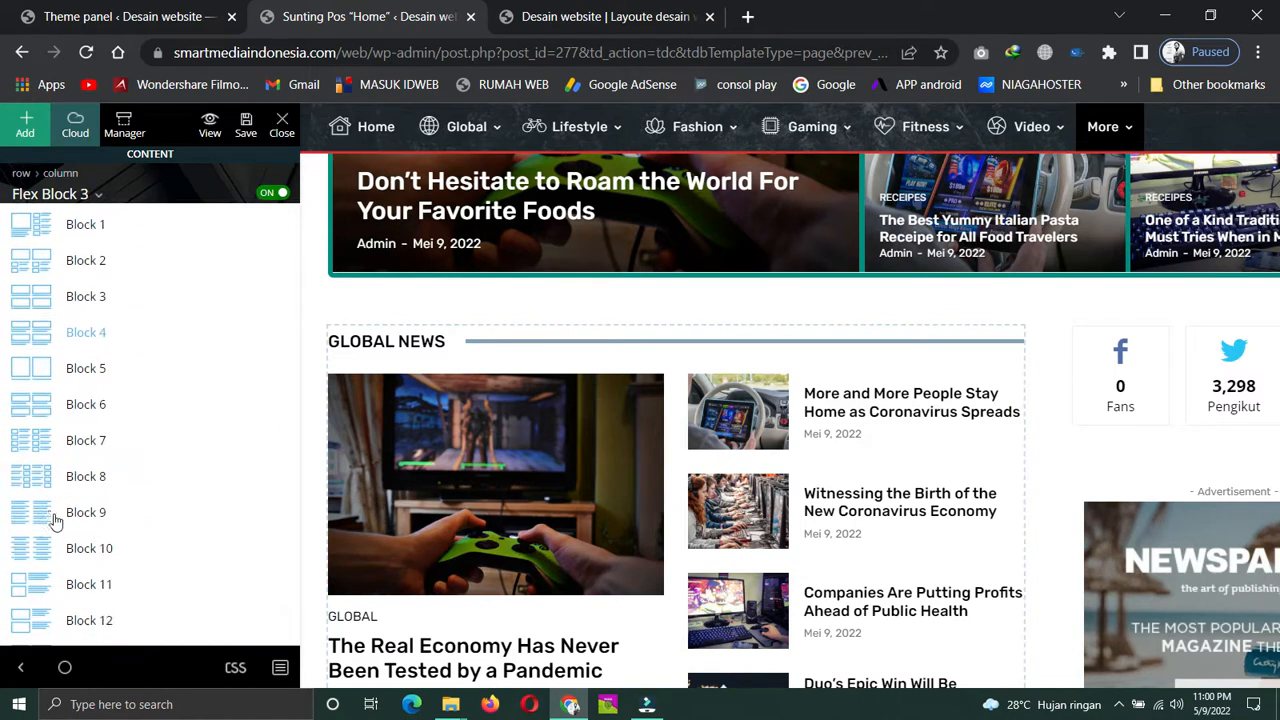
scroll(54, 397, "up", 2)
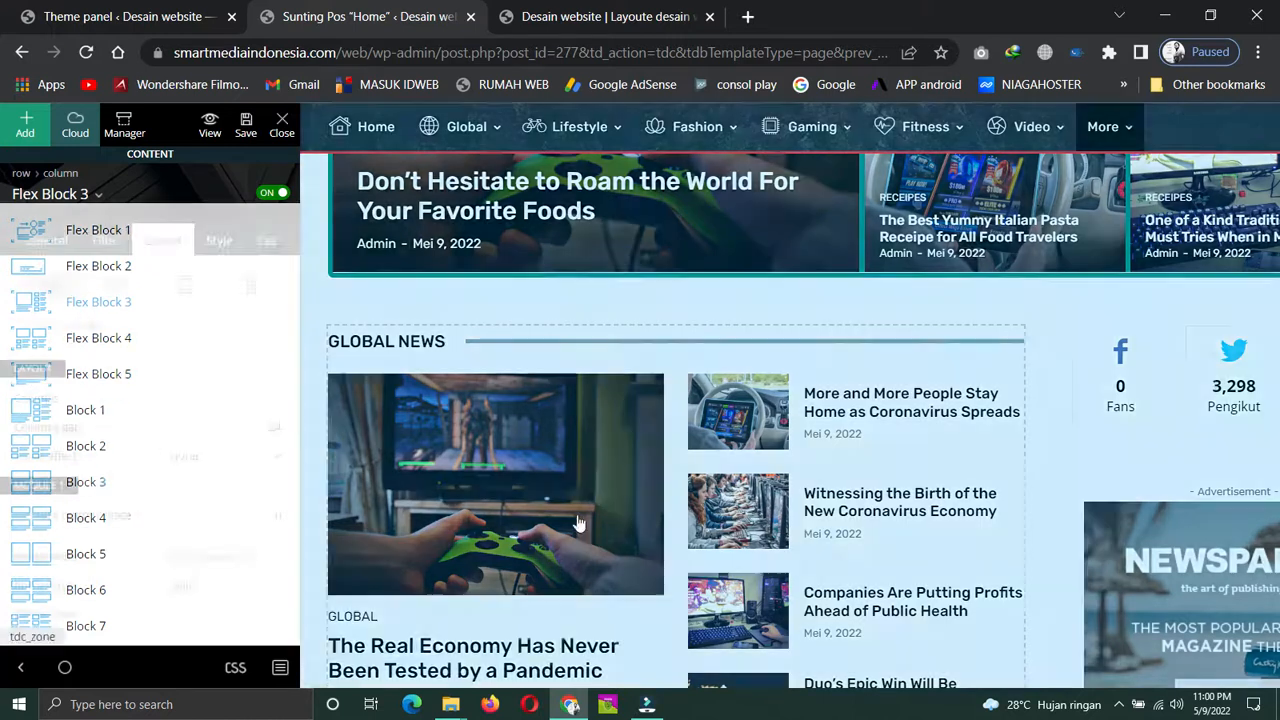
Close the block type list without switching and examine the Global News block and the featured grid above it in the page preview
left_click(577, 523)
scroll(864, 465, "down", 2)
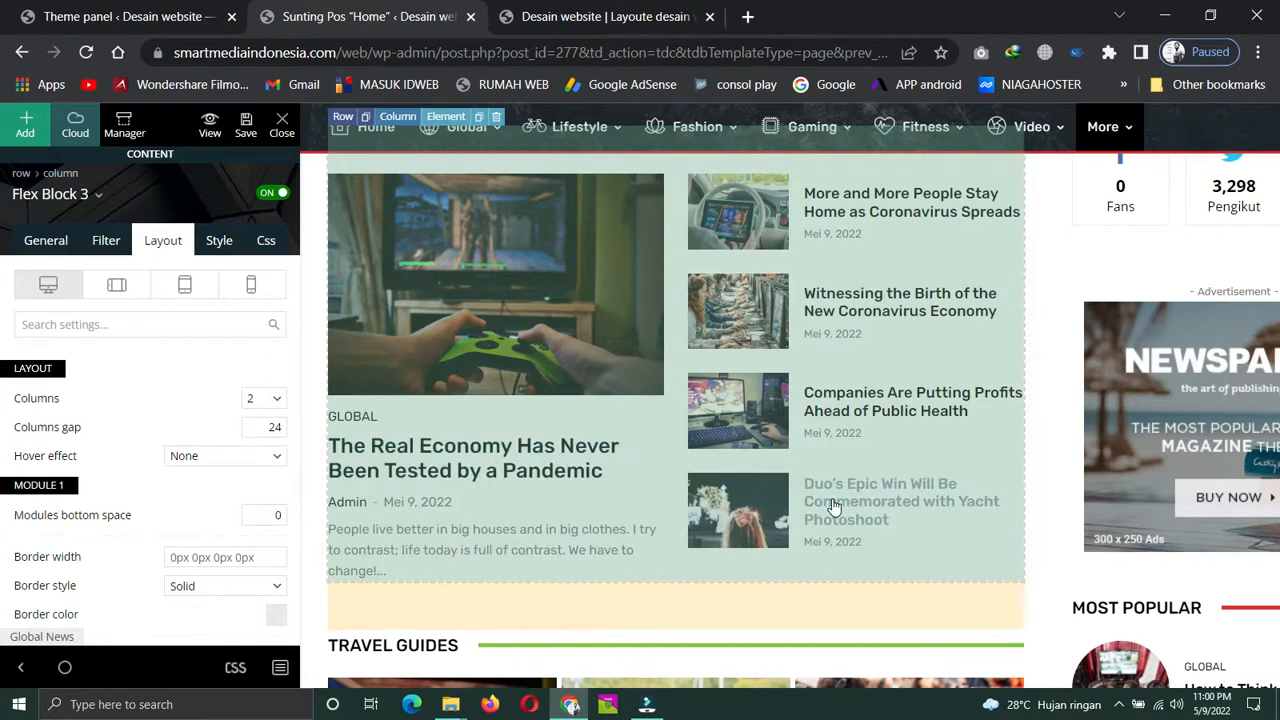
scroll(829, 505, "up", 1)
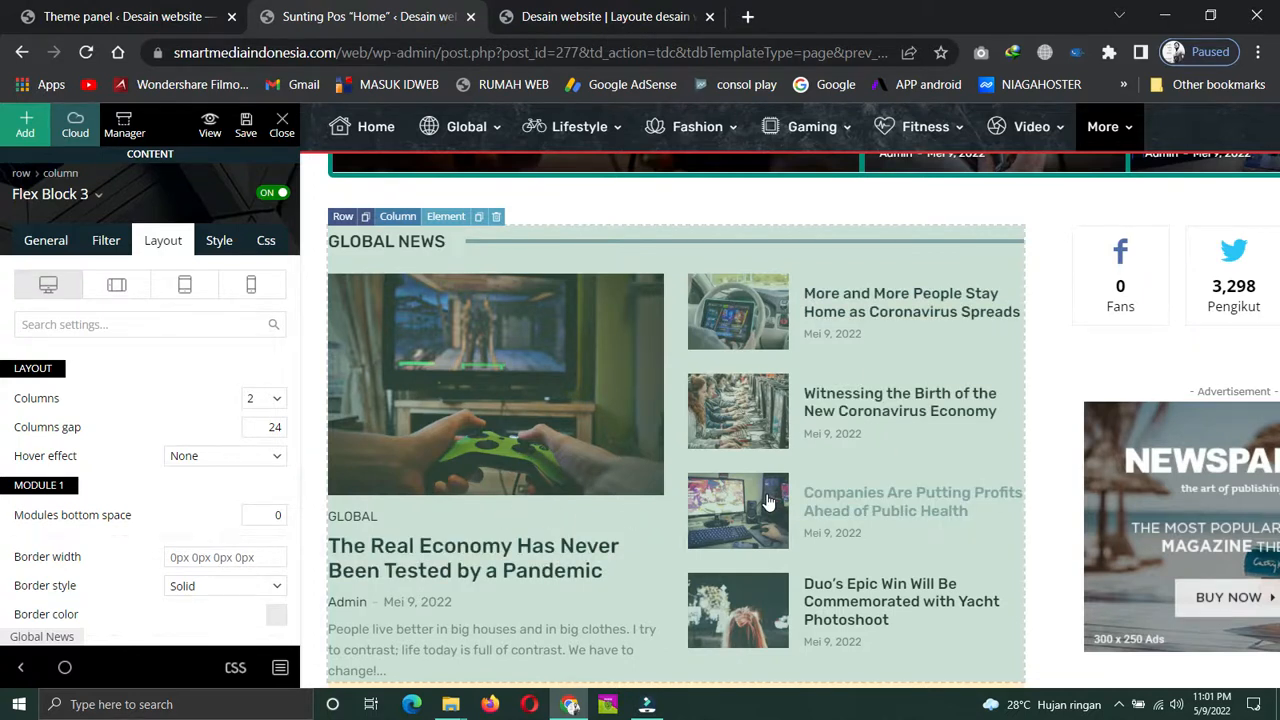
scroll(768, 502, "down", 2)
scroll(768, 502, "up", 4)
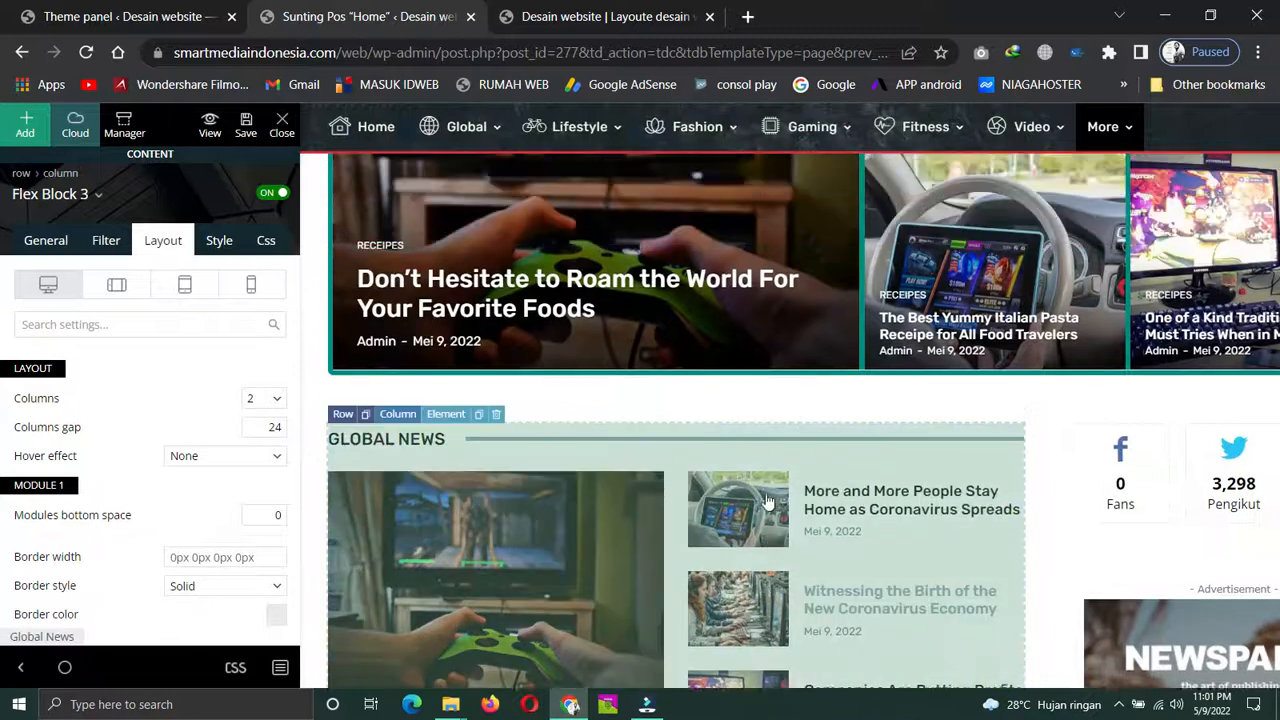
scroll(766, 502, "up", 5)
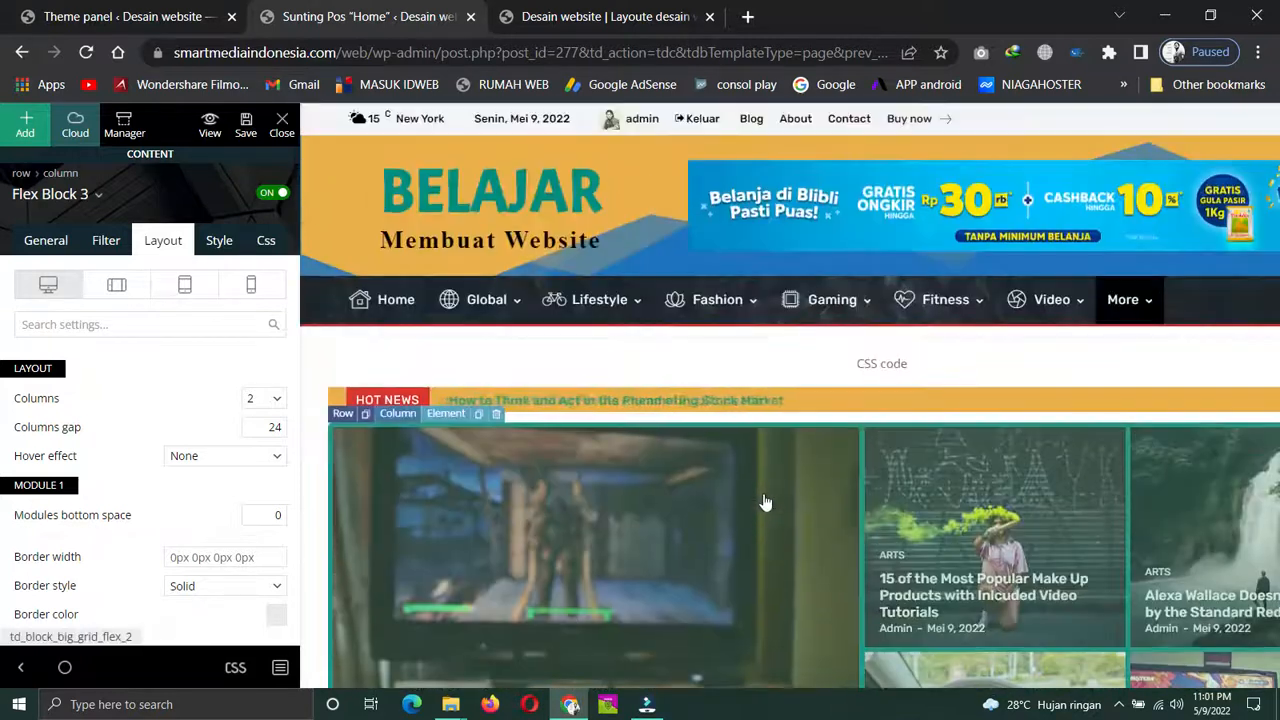
Switch between the page composer and the live website to compare how the homepage looks in each, finishing on the live site
left_click(583, 16)
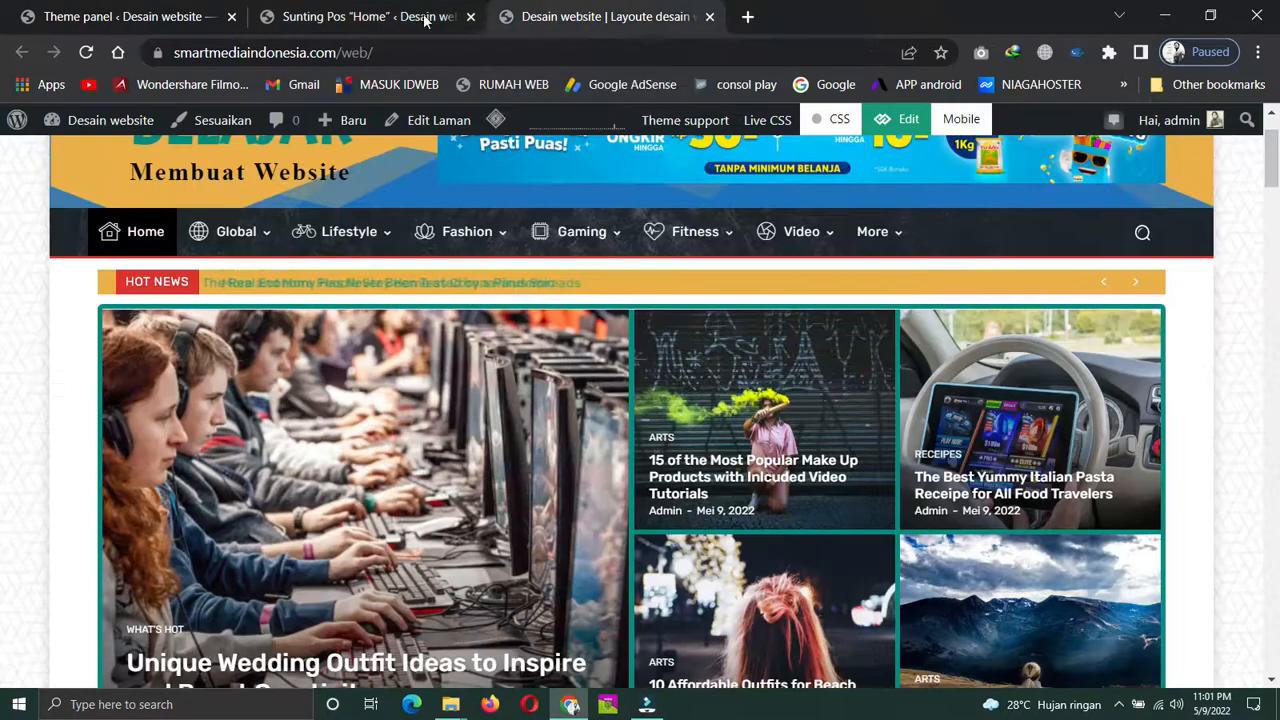
left_click(352, 18)
left_click(617, 16)
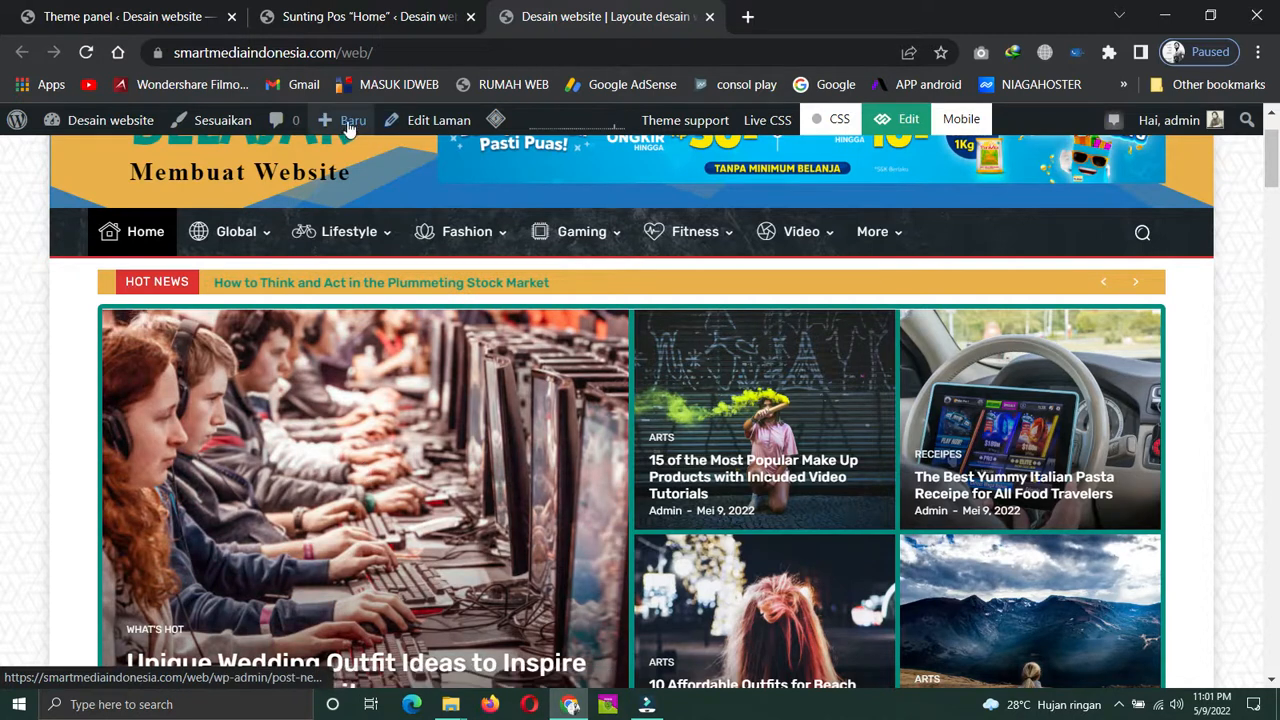
left_click(358, 16)
left_click(536, 14)
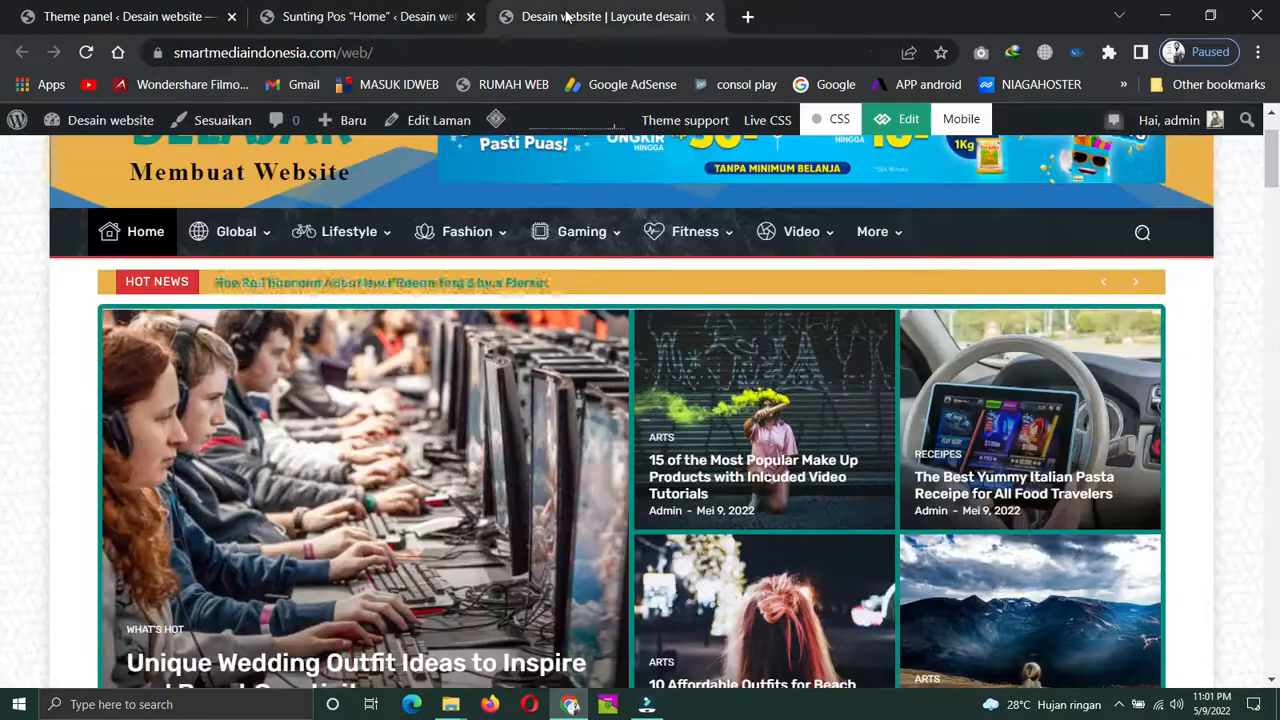